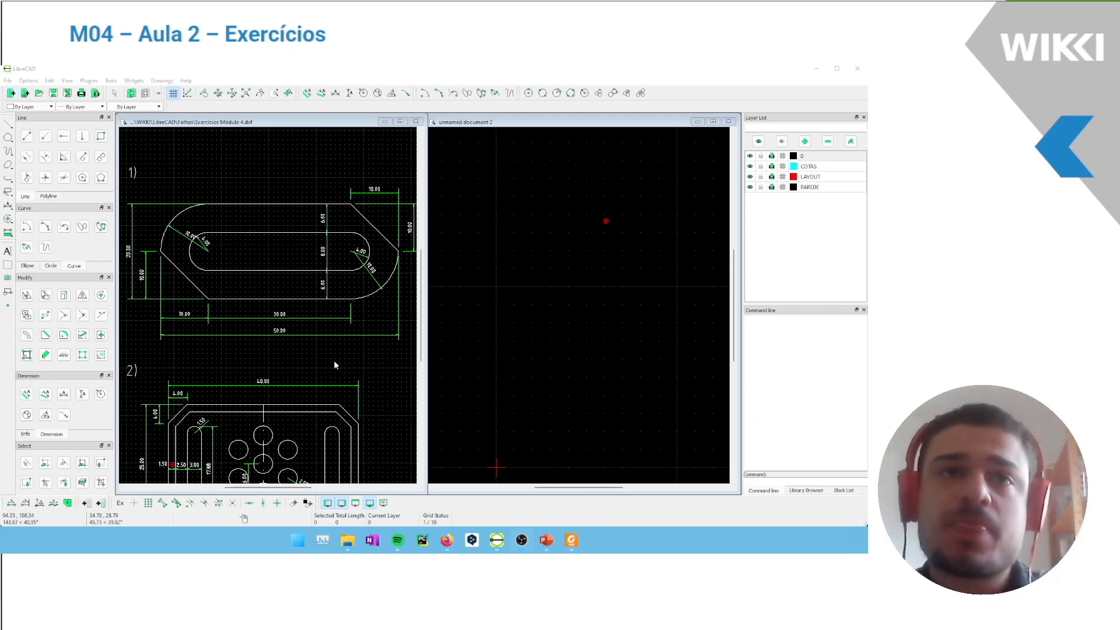
# Examine the shapes and dimensions of exercises 1, 2 and 3 in the reference drawing
pyautogui.click(316, 363)
pyautogui.click(302, 366)
pyautogui.scroll(-3, 280, 254)
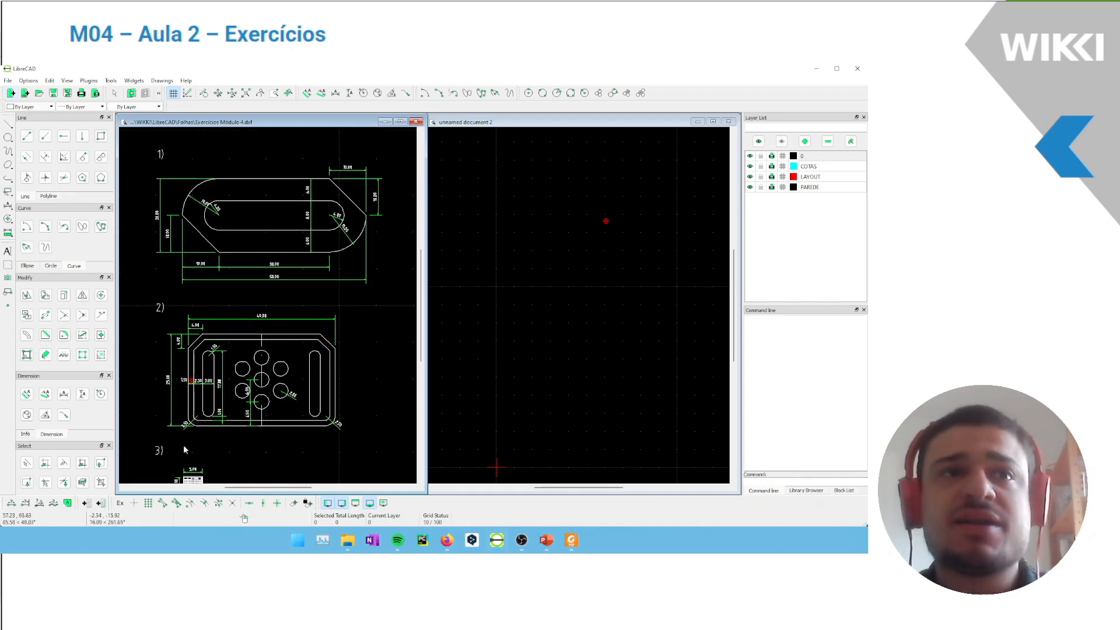
pyautogui.scroll(5, 232, 392)
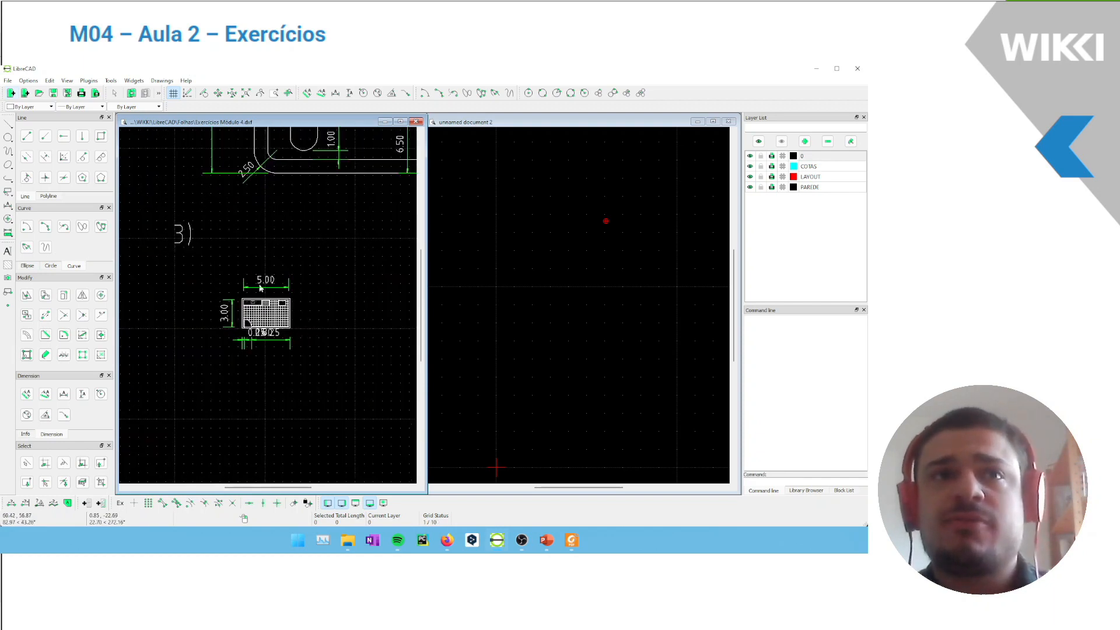
pyautogui.scroll(1, 268, 278)
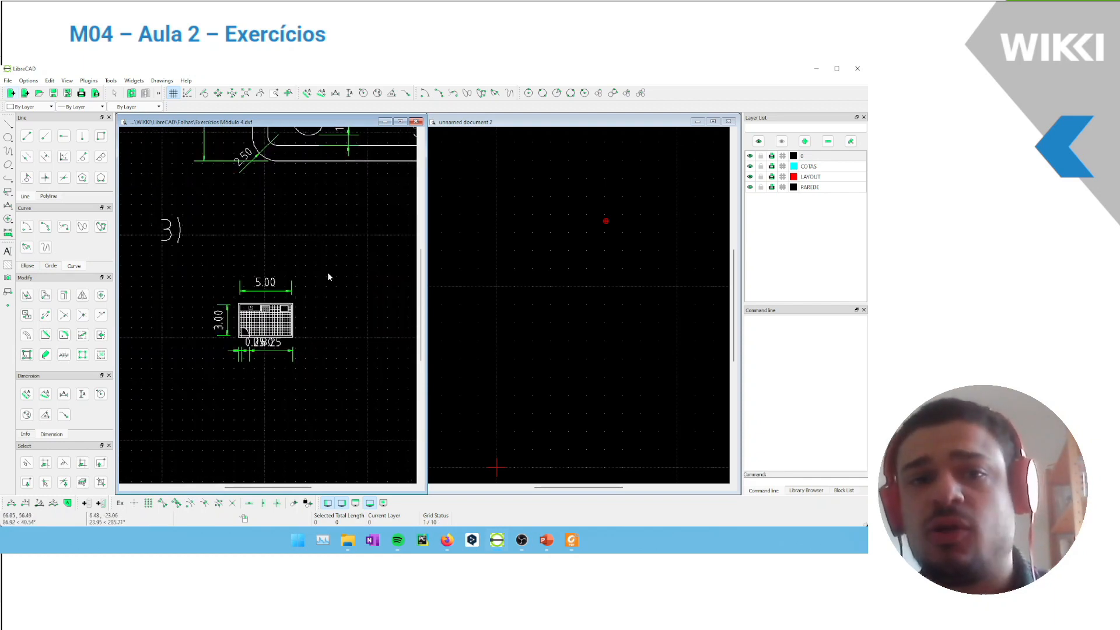
pyautogui.scroll(-5, 323, 279)
pyautogui.scroll(2, 306, 232)
pyautogui.moveTo(305, 234); pyautogui.dragTo(245, 383, button='middle')
pyautogui.moveTo(282, 349); pyautogui.dragTo(289, 316, button='middle')
pyautogui.scroll(-1, 295, 382)
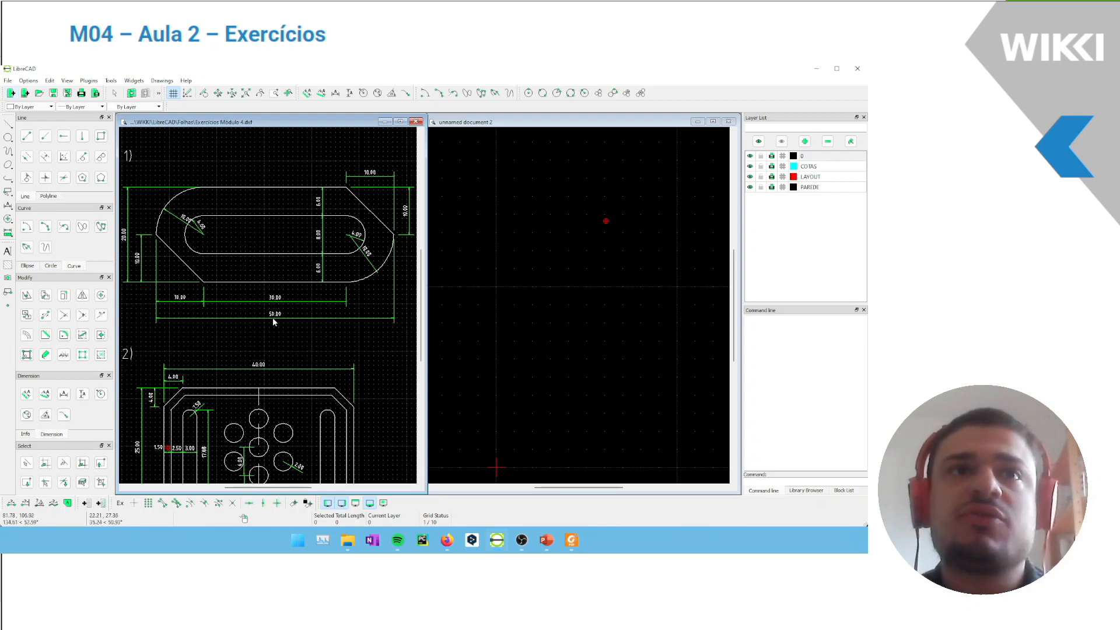
# Draw a 50 by 20 rectangle in the unnamed document for exercise 1's outer outline
pyautogui.click(101, 136)
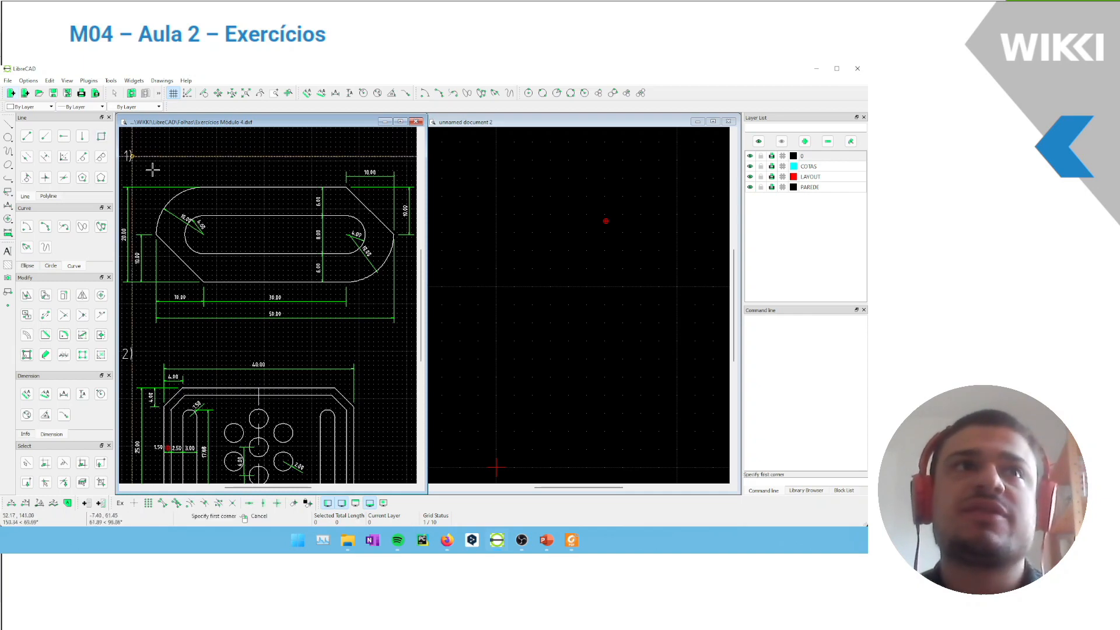
pyautogui.click(530, 253)
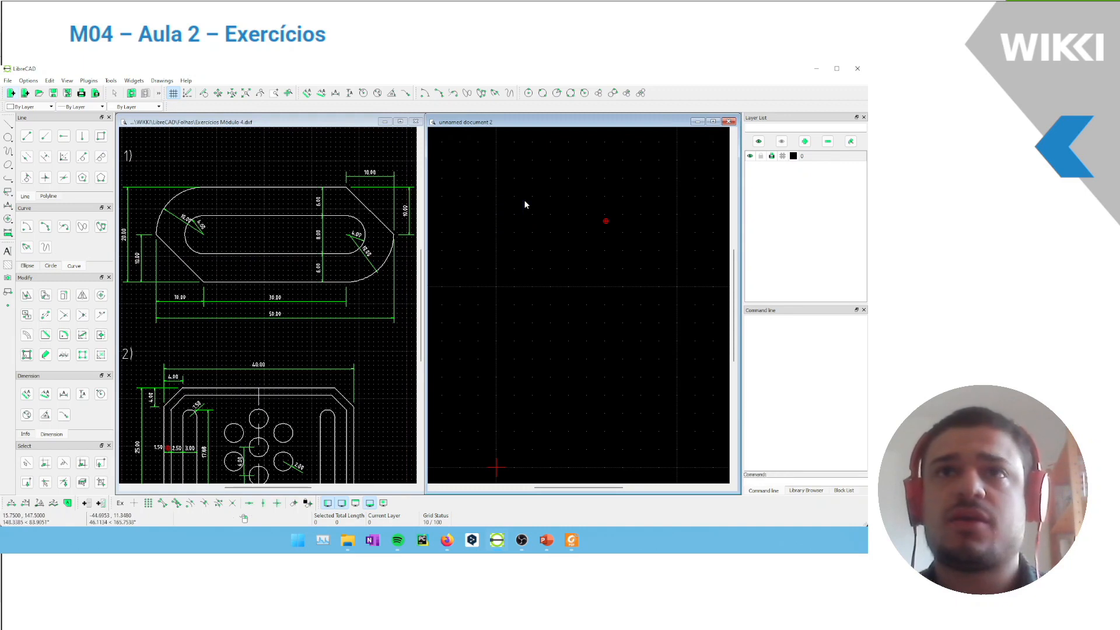
pyautogui.click(101, 137)
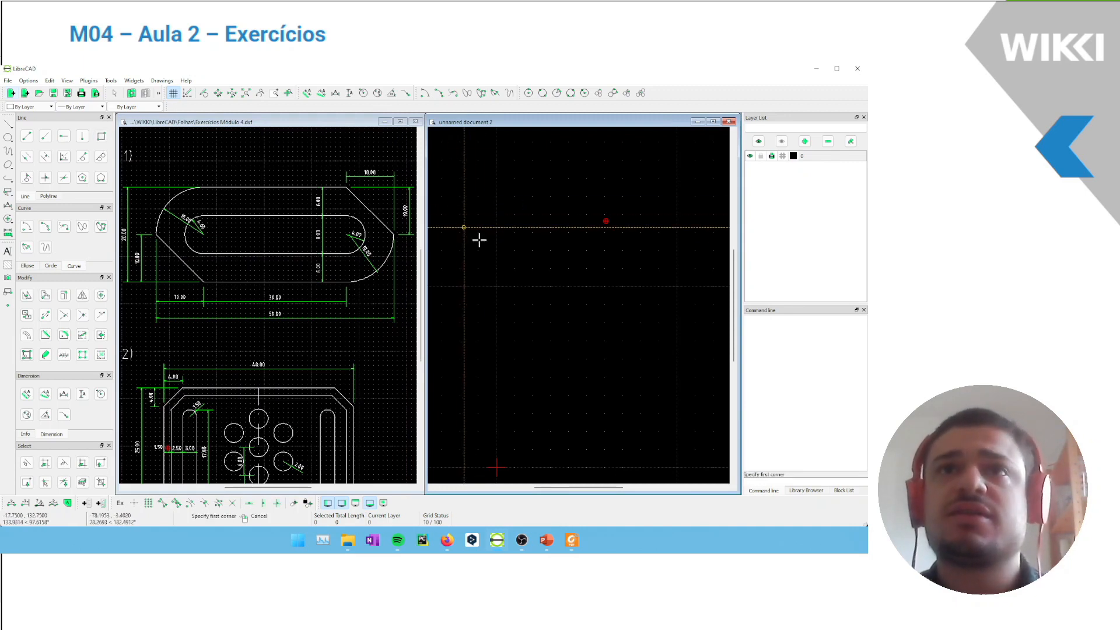
pyautogui.click(496, 186)
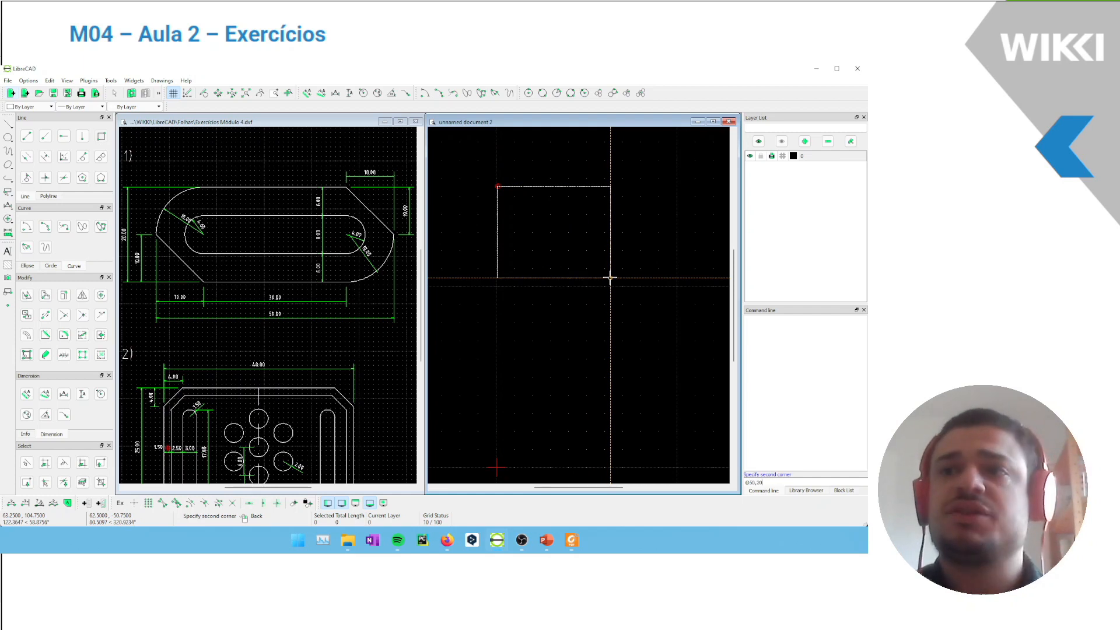
pyautogui.press('Return')
pyautogui.moveTo(576, 207); pyautogui.dragTo(590, 268, button='middle')
pyautogui.scroll(4, 553, 233)
pyautogui.moveTo(530, 204); pyautogui.dragTo(540, 236, button='middle')
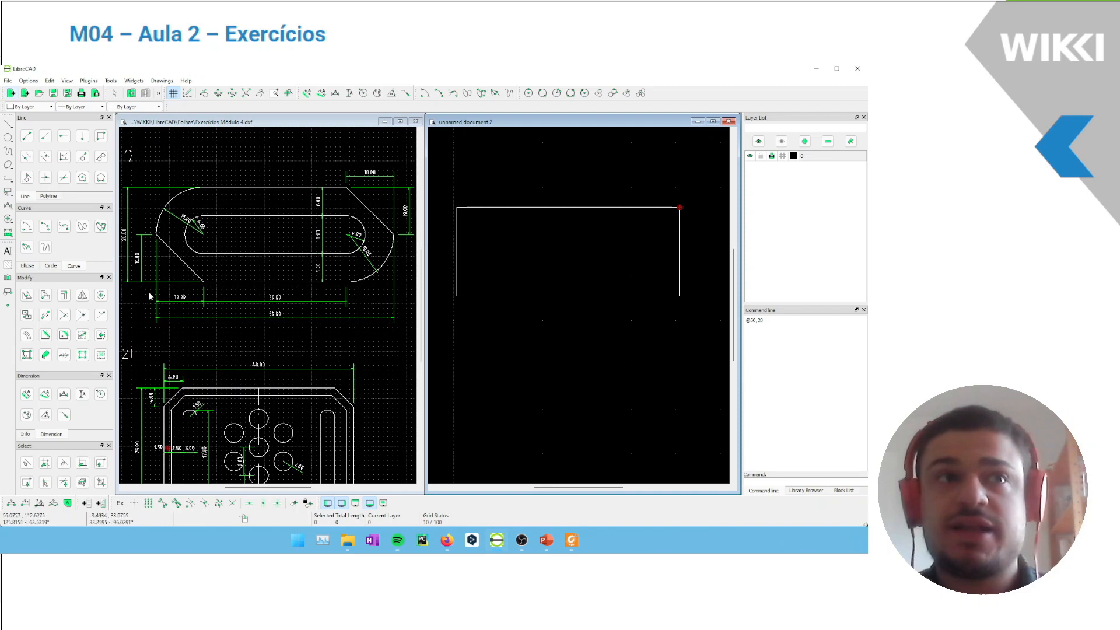
# Offset the whole rectangle inward by a distance of 6 to form the inner outline
pyautogui.click(27, 336)
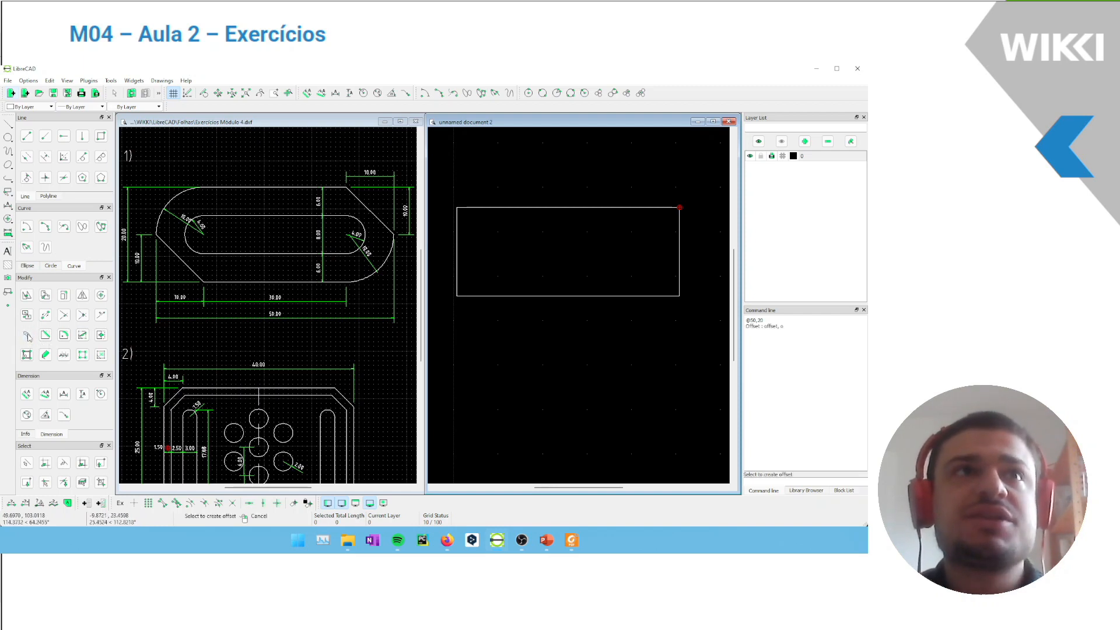
pyautogui.click(567, 295)
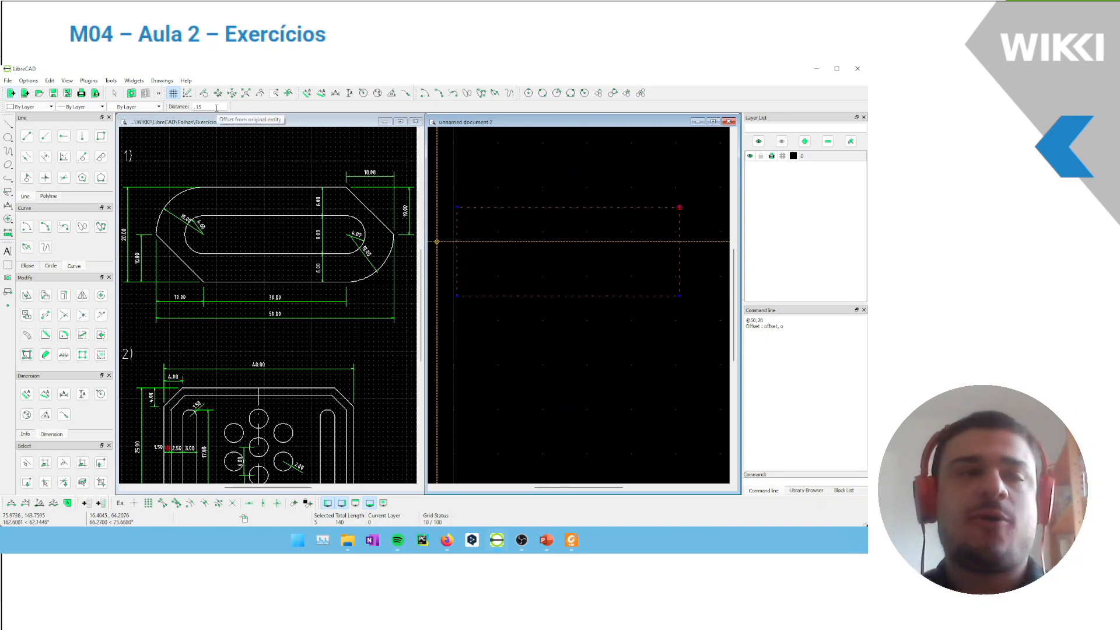
pyautogui.click(216, 108)
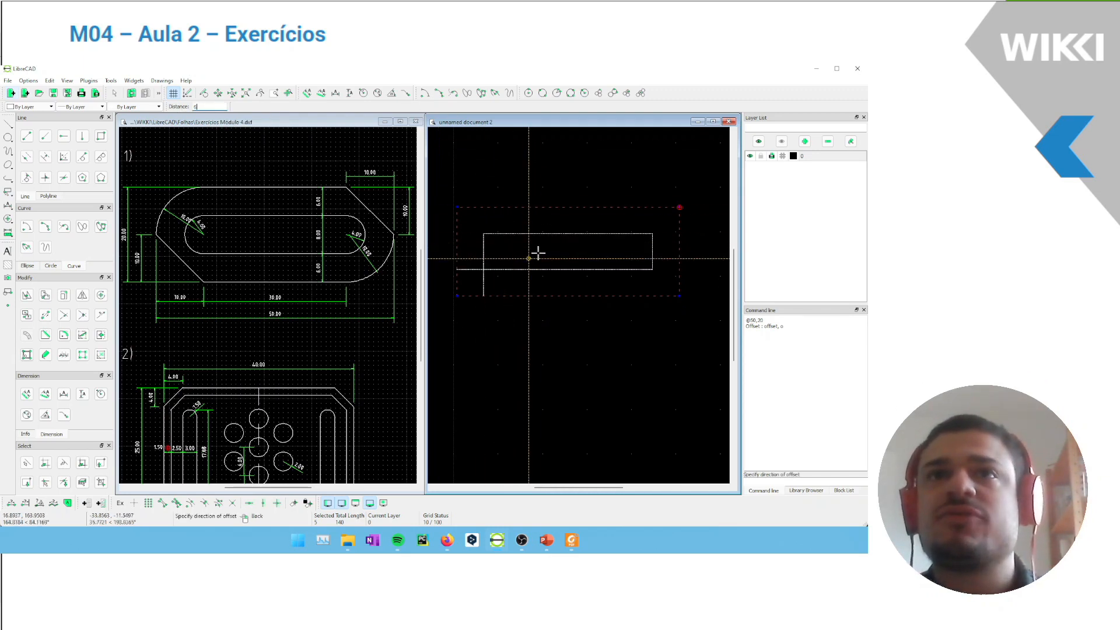
pyautogui.click(528, 256)
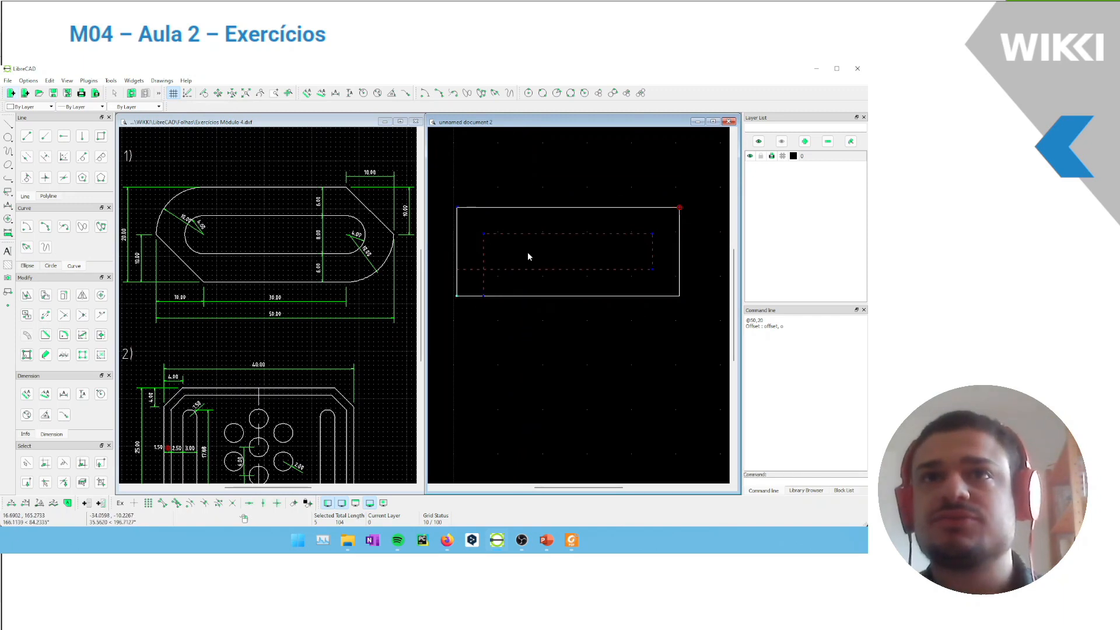
pyautogui.press('Escape')
pyautogui.scroll(2, 504, 243)
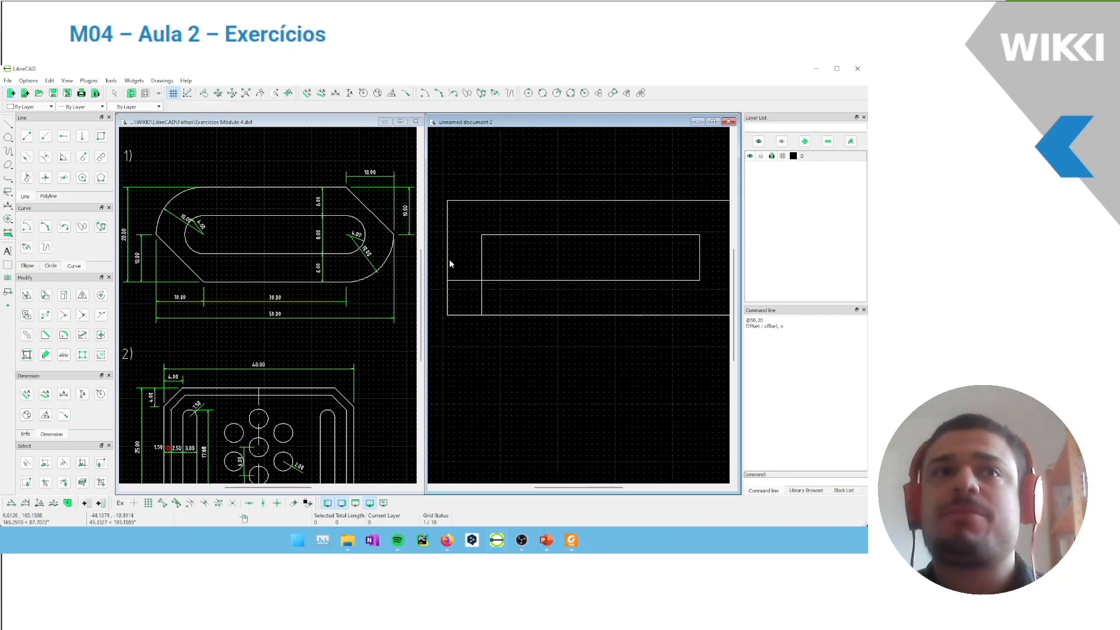
pyautogui.moveTo(490, 291)
pyautogui.mouseDown()
pyautogui.moveTo(478, 289)
pyautogui.moveTo(496, 292)
pyautogui.mouseUp()
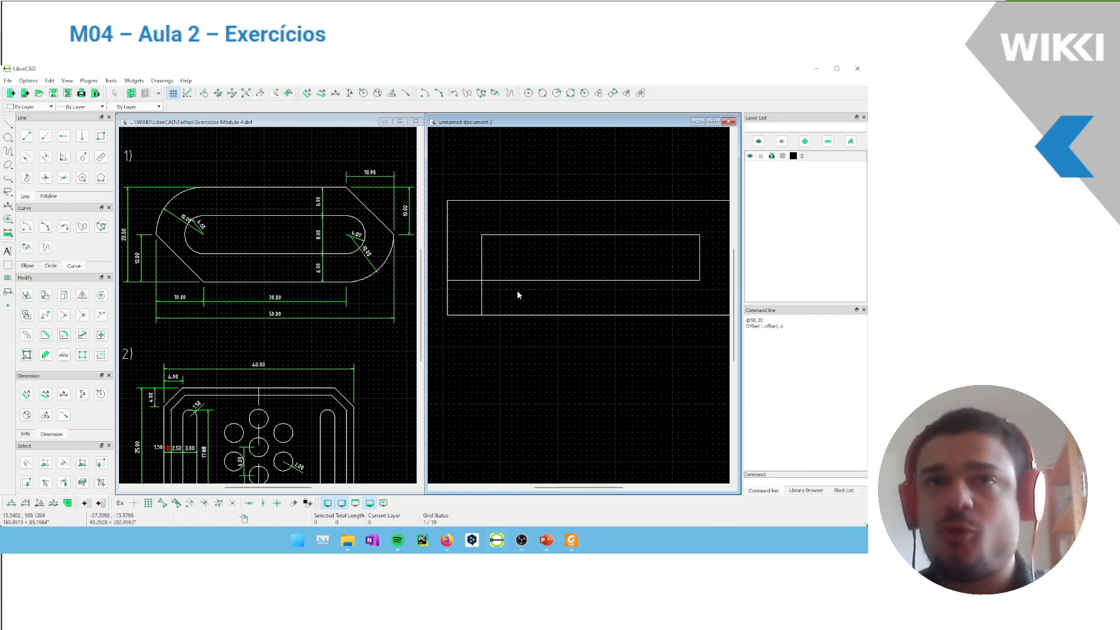
pyautogui.scroll(-2, 501, 266)
pyautogui.moveTo(495, 285); pyautogui.dragTo(506, 295, button='middle')
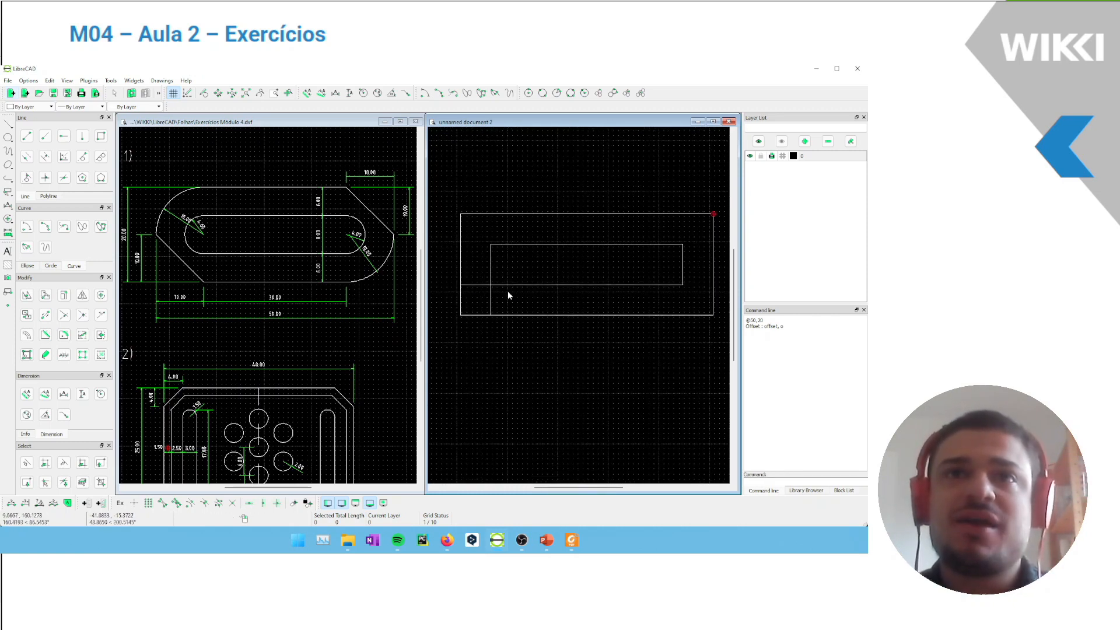
# Trim the two overshooting lines to each other at the inner rectangle's lower-left corner
pyautogui.click(83, 315)
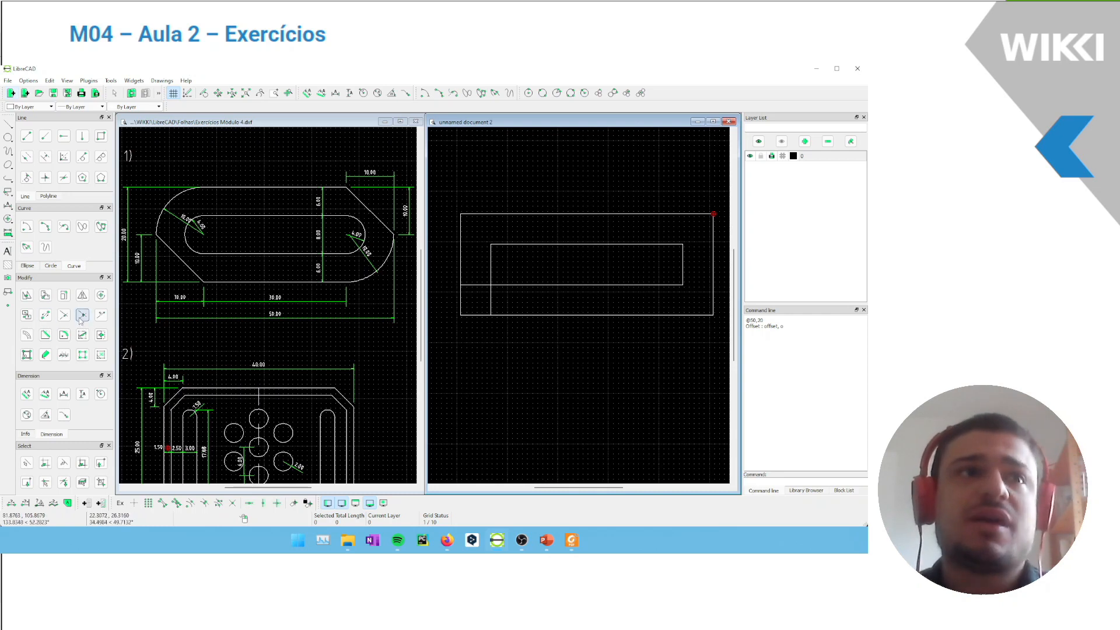
pyautogui.rightClick(522, 292)
pyautogui.moveTo(521, 292); pyautogui.dragTo(483, 271)
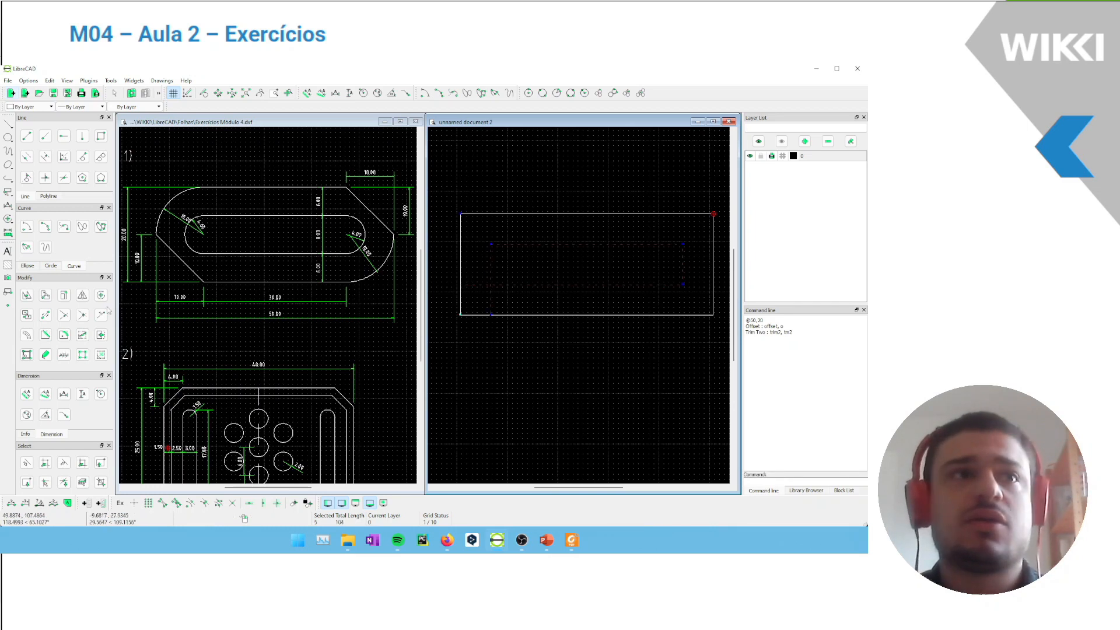
pyautogui.click(83, 355)
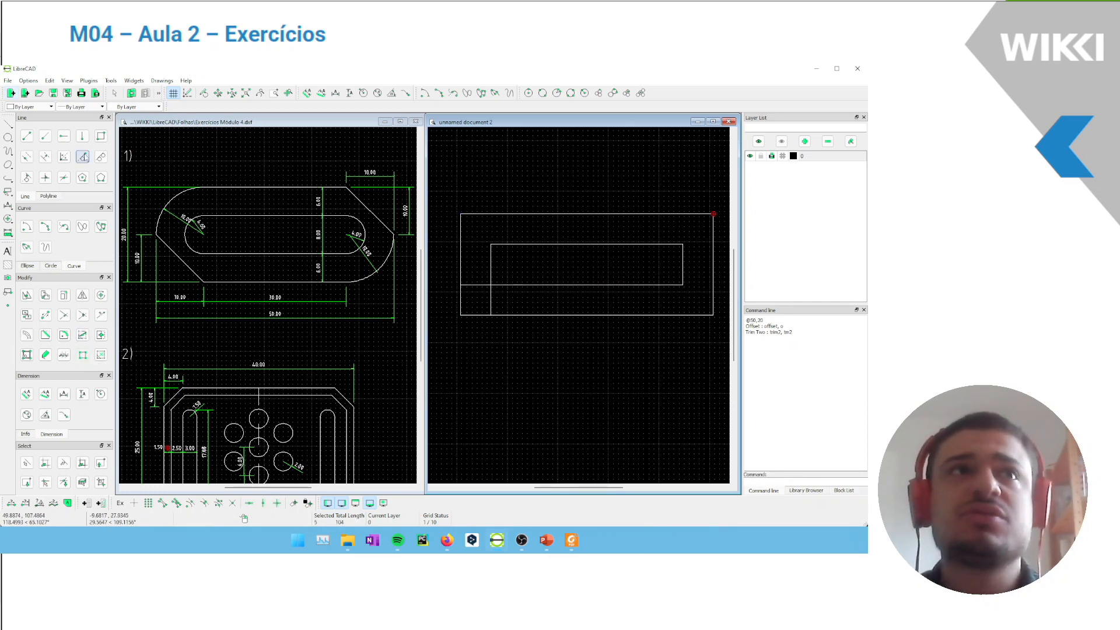
pyautogui.click(83, 315)
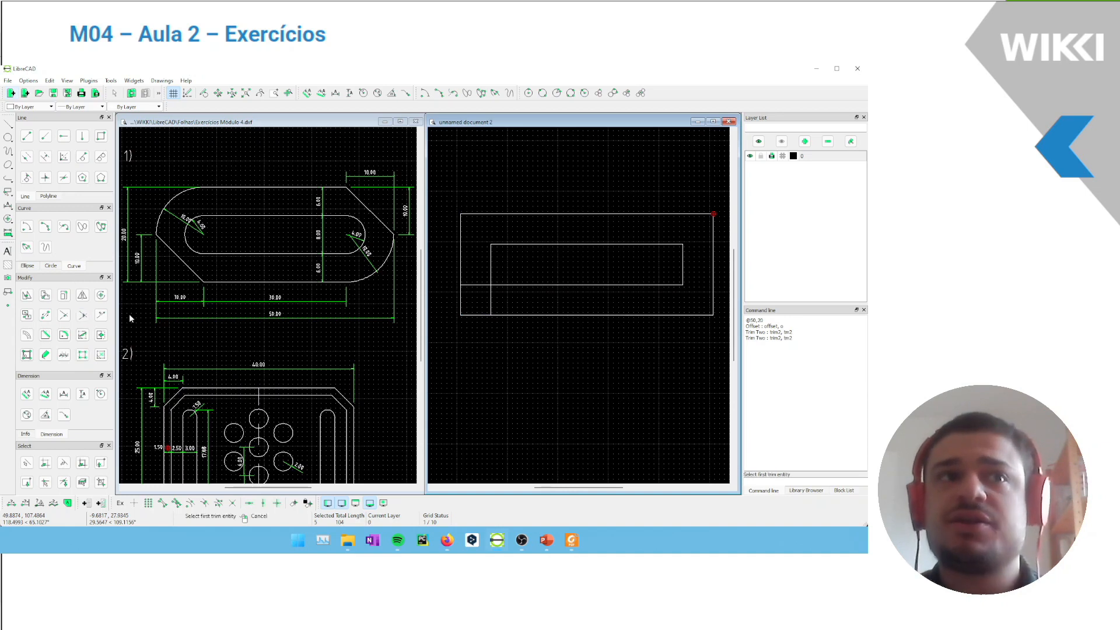
pyautogui.click(509, 285)
pyautogui.click(494, 274)
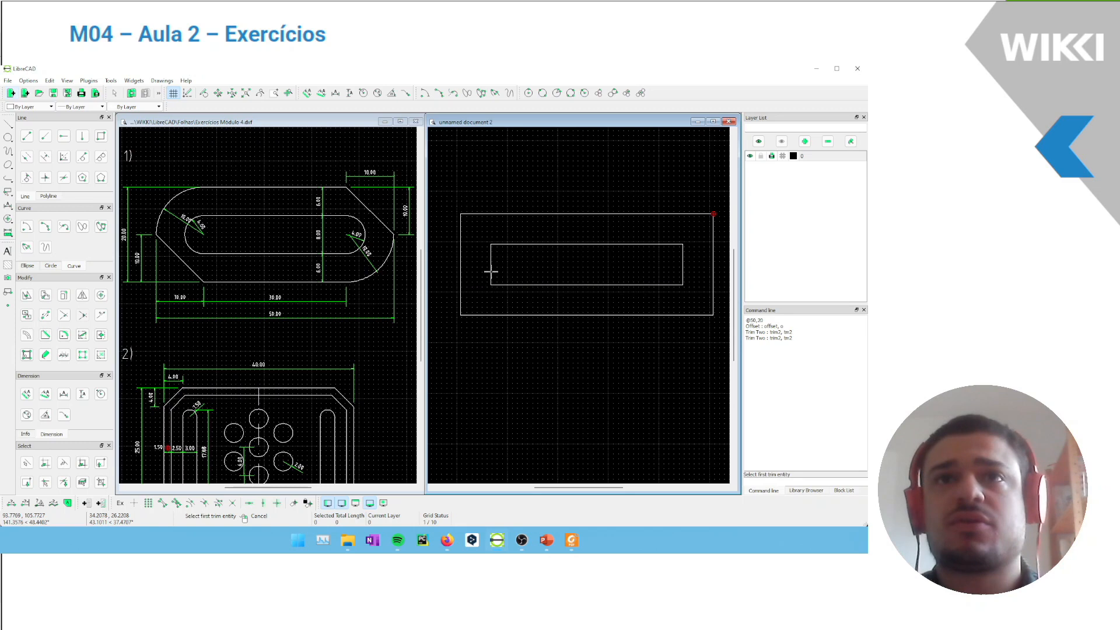
pyautogui.moveTo(597, 251); pyautogui.dragTo(587, 254, button='middle')
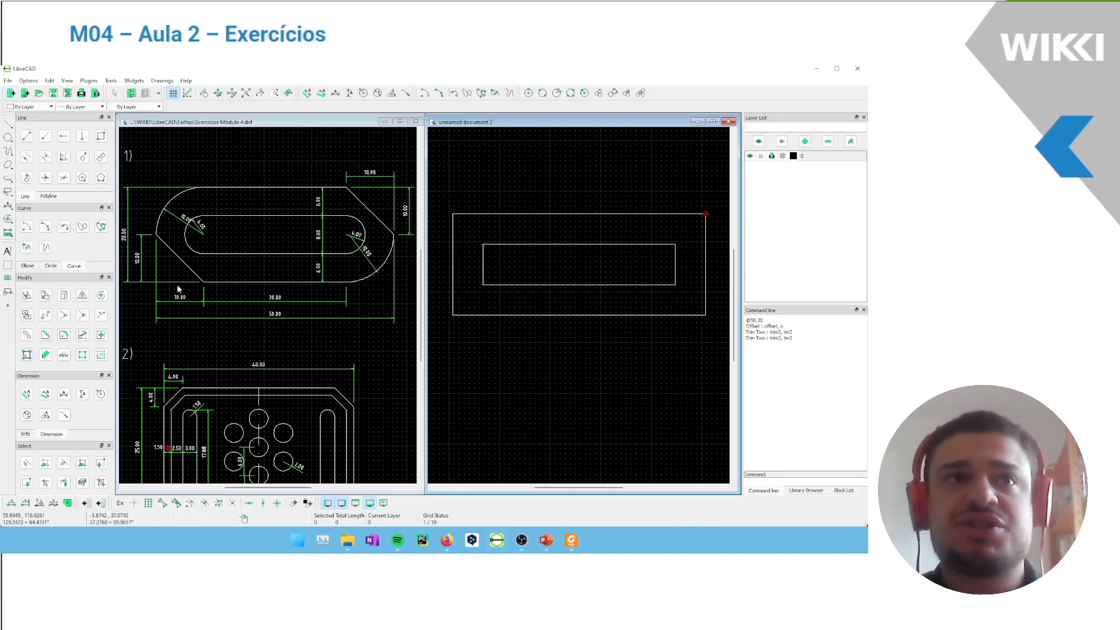
# Bevel the outer rectangle's lower-left and upper-right corners with both lengths at 10
pyautogui.click(45, 335)
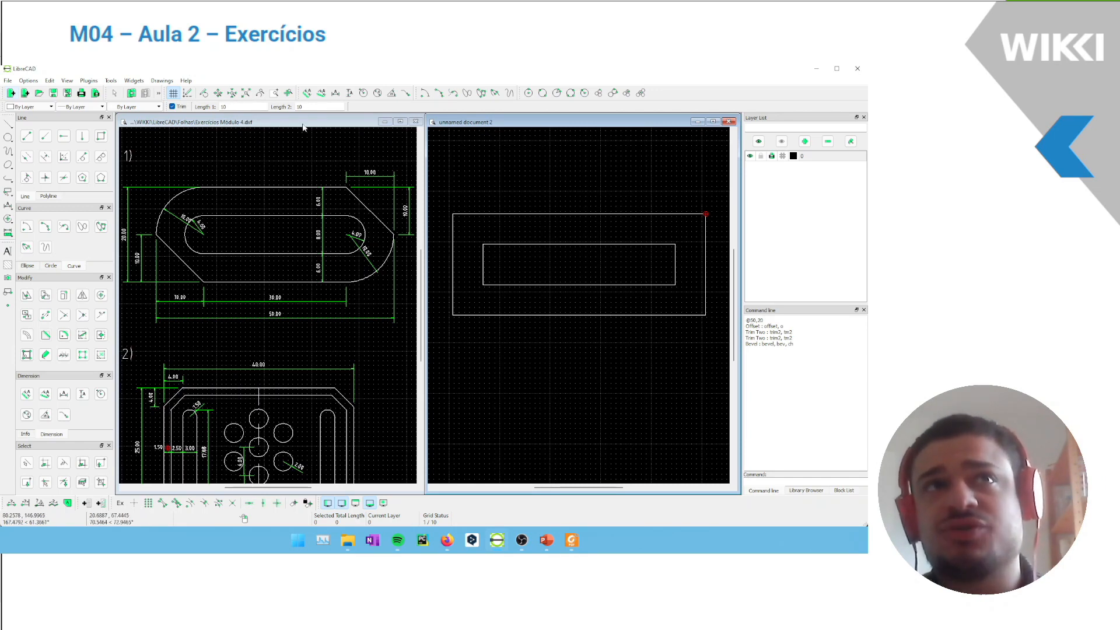
pyautogui.click(452, 283)
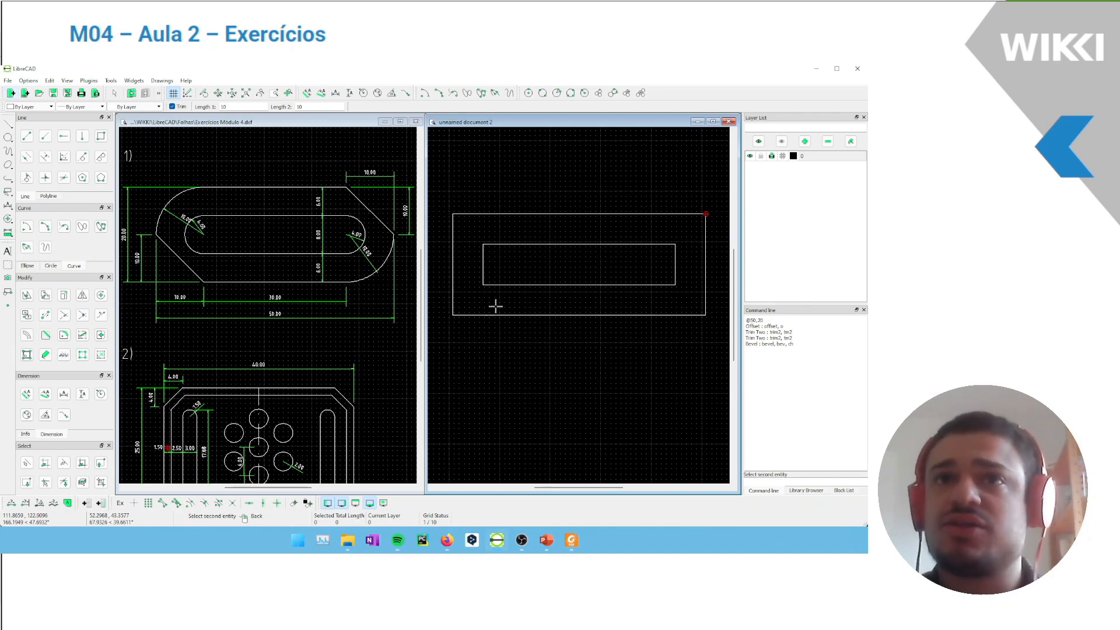
pyautogui.click(513, 315)
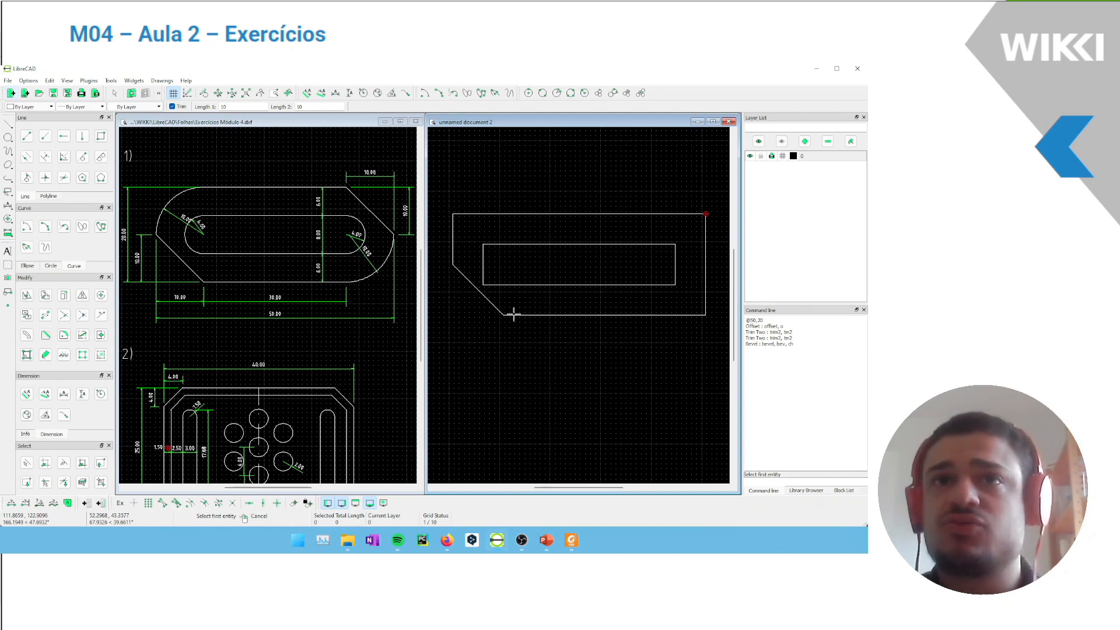
pyautogui.click(706, 244)
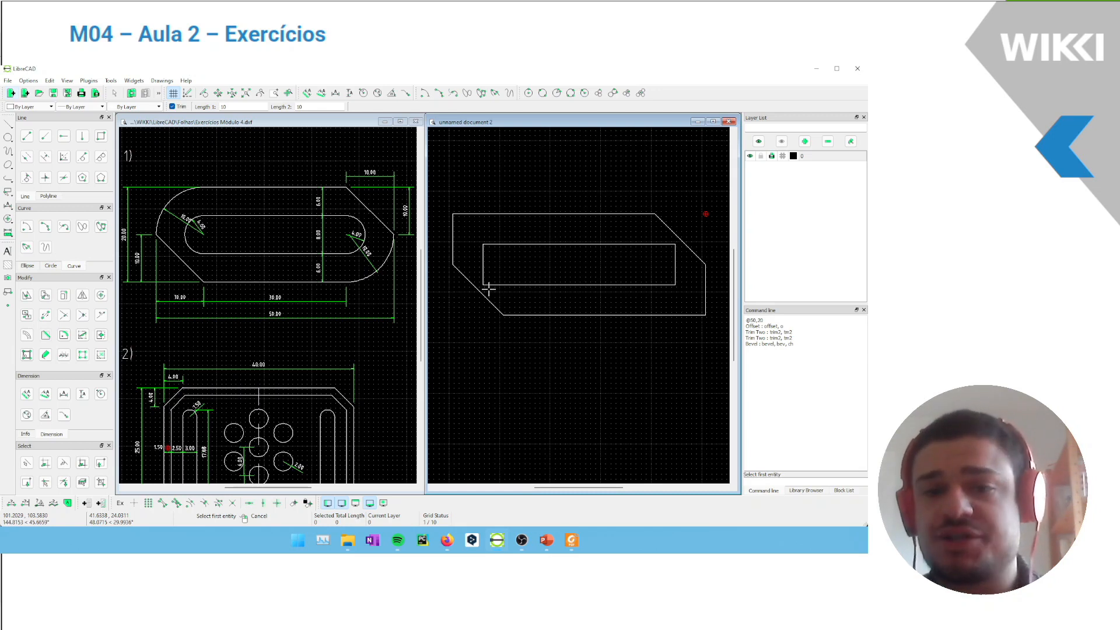
pyautogui.press('Escape')
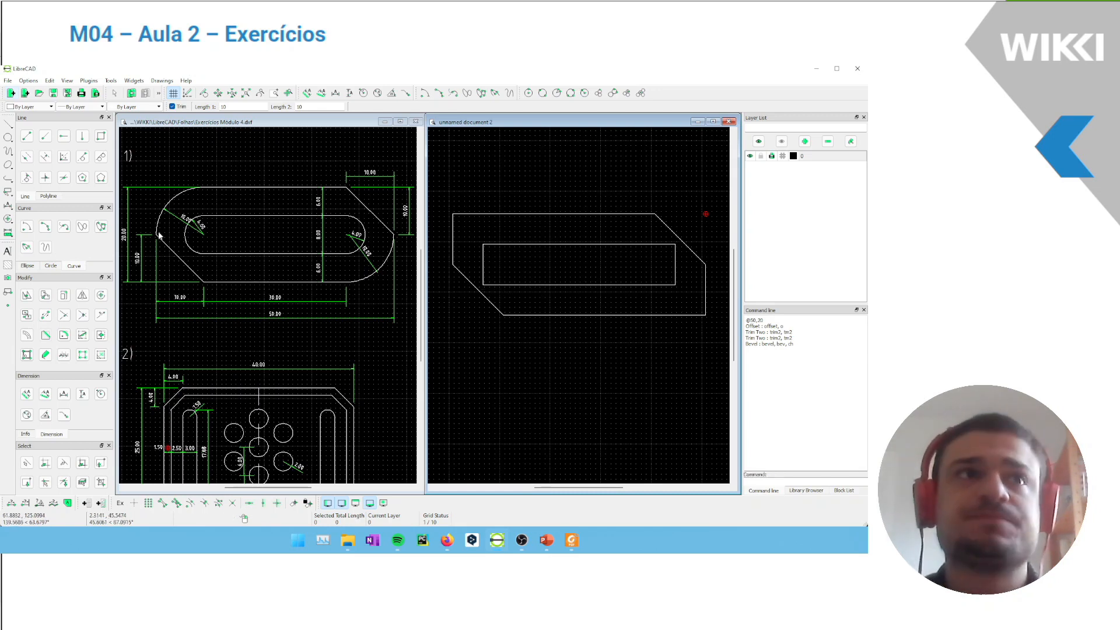
# Fillet the outer outline's upper-left and lower-right corners with a radius of 10
pyautogui.click(65, 335)
pyautogui.doubleClick(246, 109)
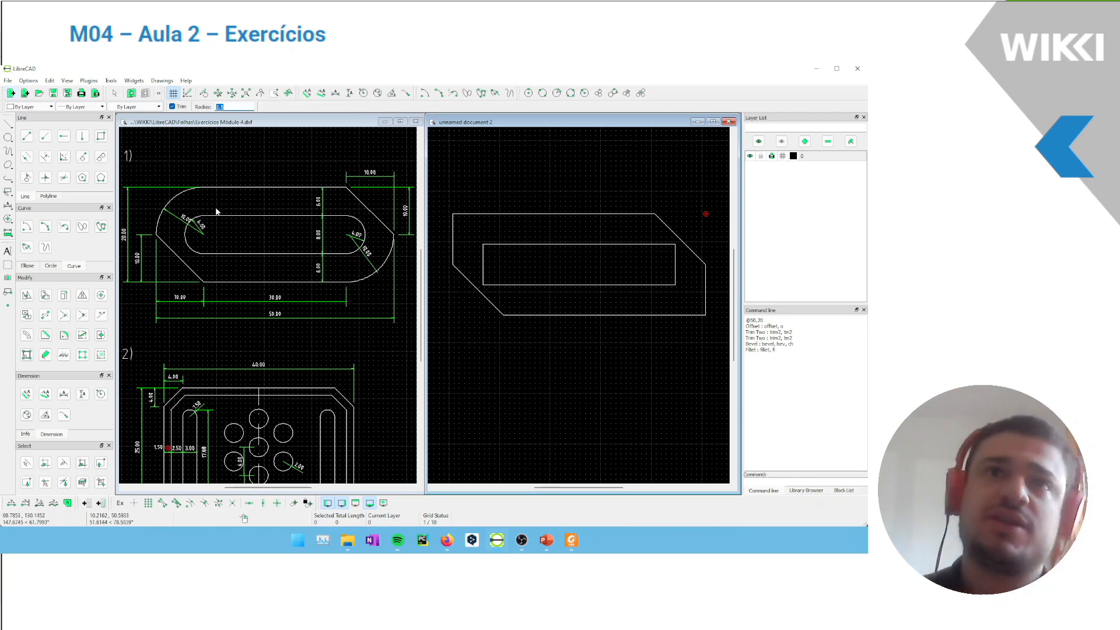
pyautogui.scroll(5, 197, 208)
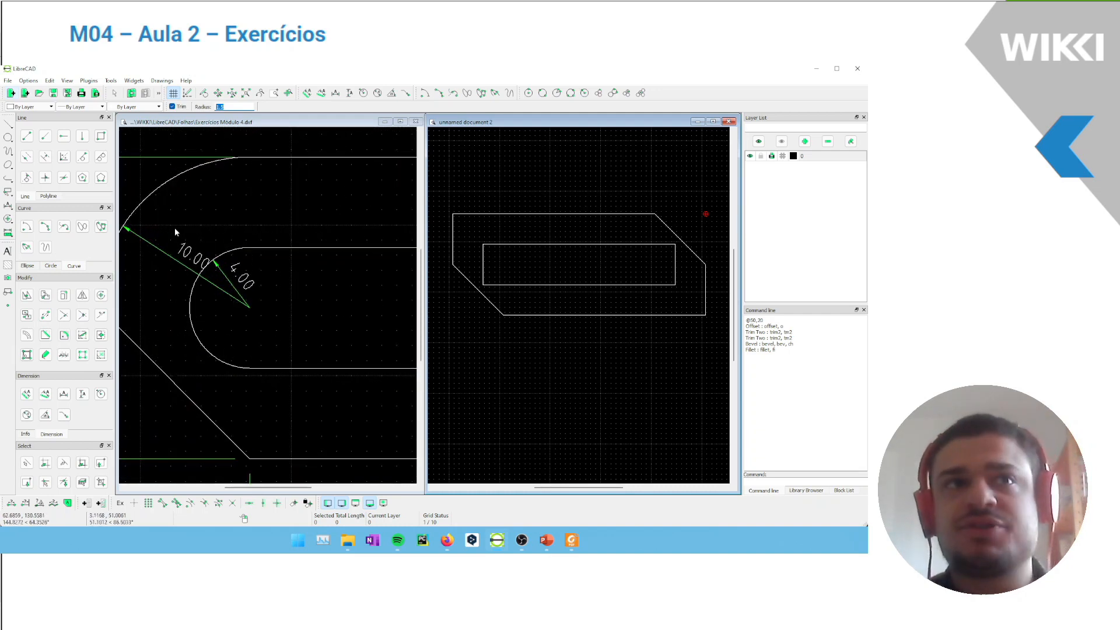
pyautogui.scroll(-5, 175, 228)
pyautogui.moveTo(275, 178); pyautogui.dragTo(251, 171, button='middle')
pyautogui.moveTo(226, 107); pyautogui.dragTo(214, 103)
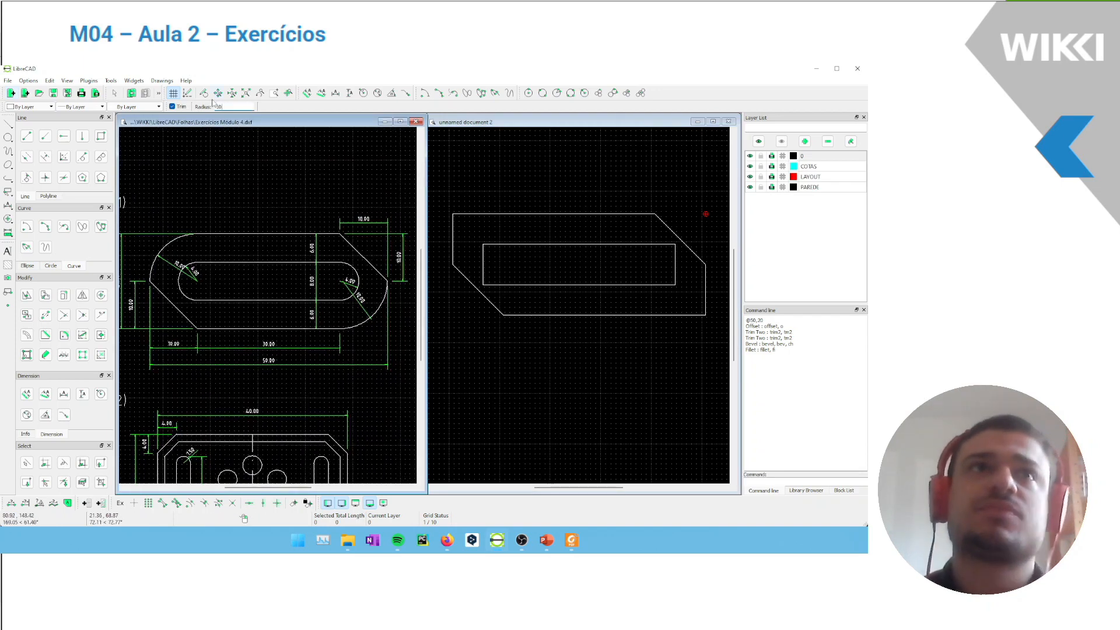
pyautogui.click(452, 237)
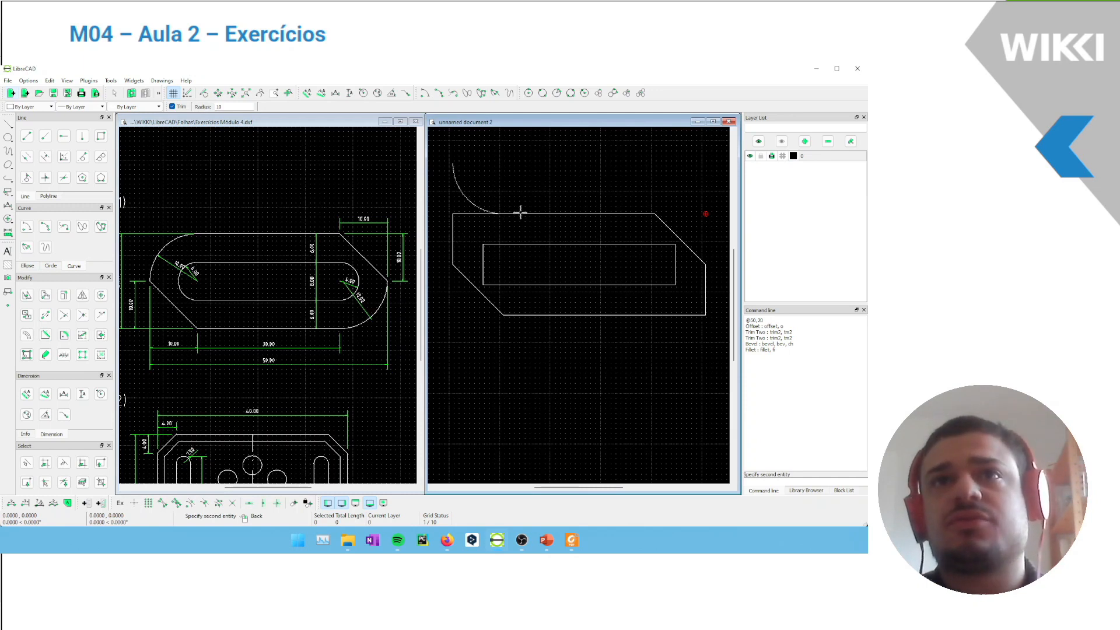
pyautogui.click(516, 216)
pyautogui.click(633, 314)
pyautogui.click(703, 286)
pyautogui.moveTo(600, 150); pyautogui.dragTo(581, 168, button='middle')
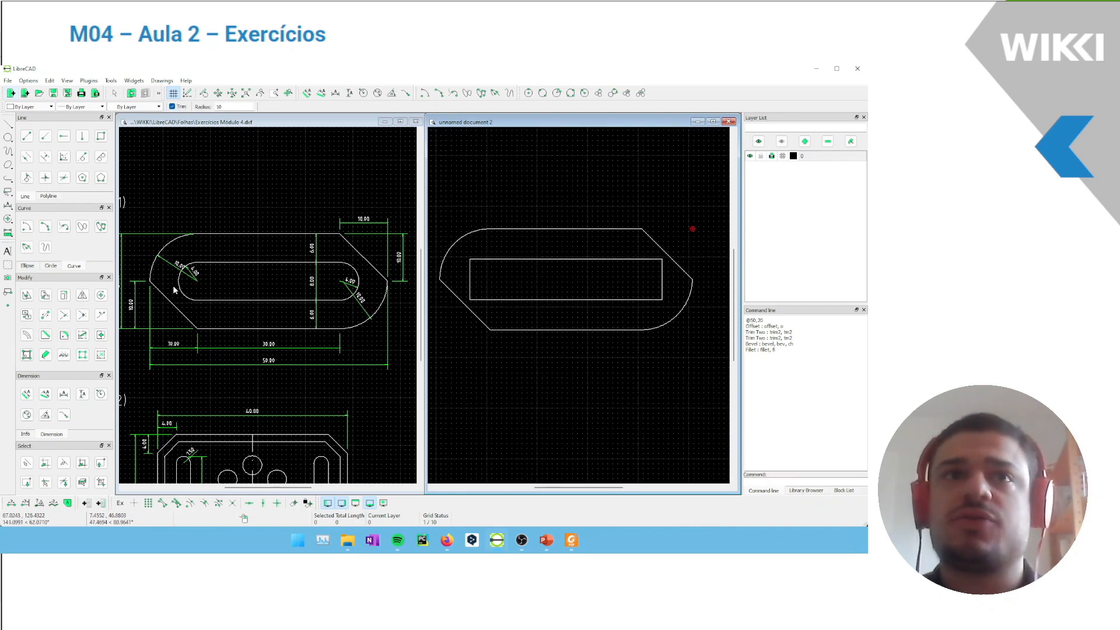
# Fillet the inner rectangle's upper-left and lower-left corners with a radius of 4
pyautogui.scroll(1, 506, 294)
pyautogui.moveTo(571, 262); pyautogui.dragTo(563, 263, button='middle')
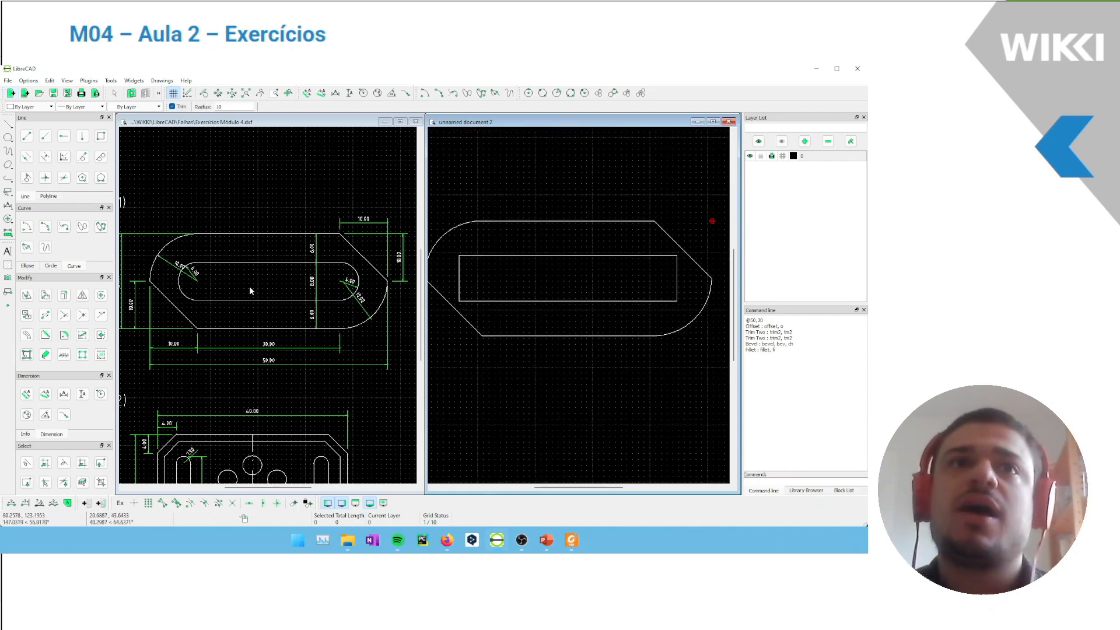
pyautogui.scroll(5, 243, 280)
pyautogui.scroll(-3, 264, 282)
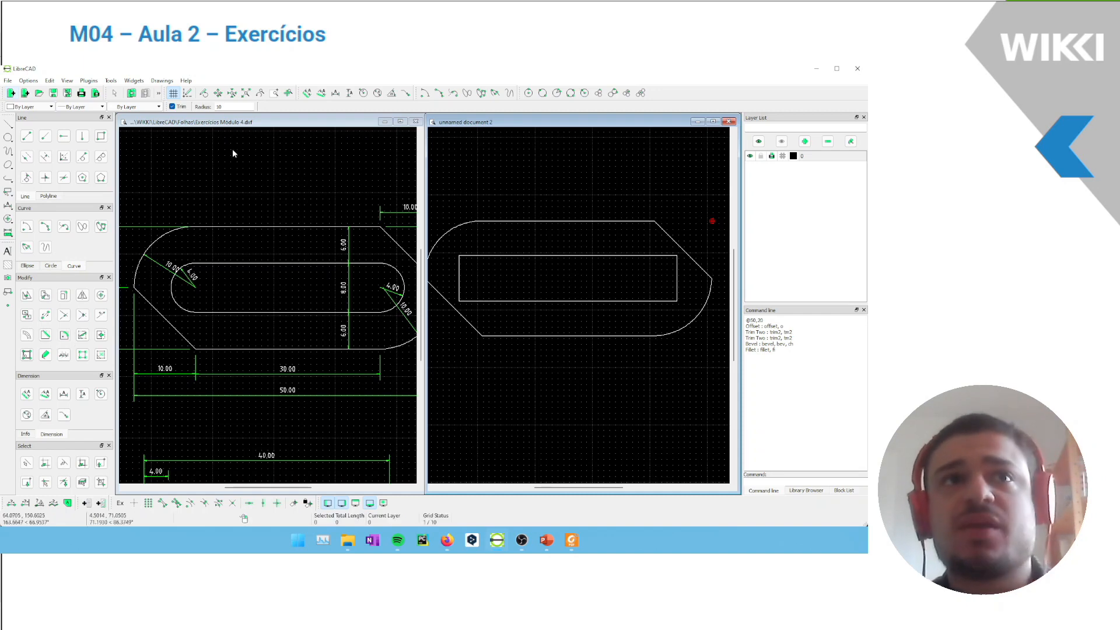
pyautogui.scroll(3, 194, 277)
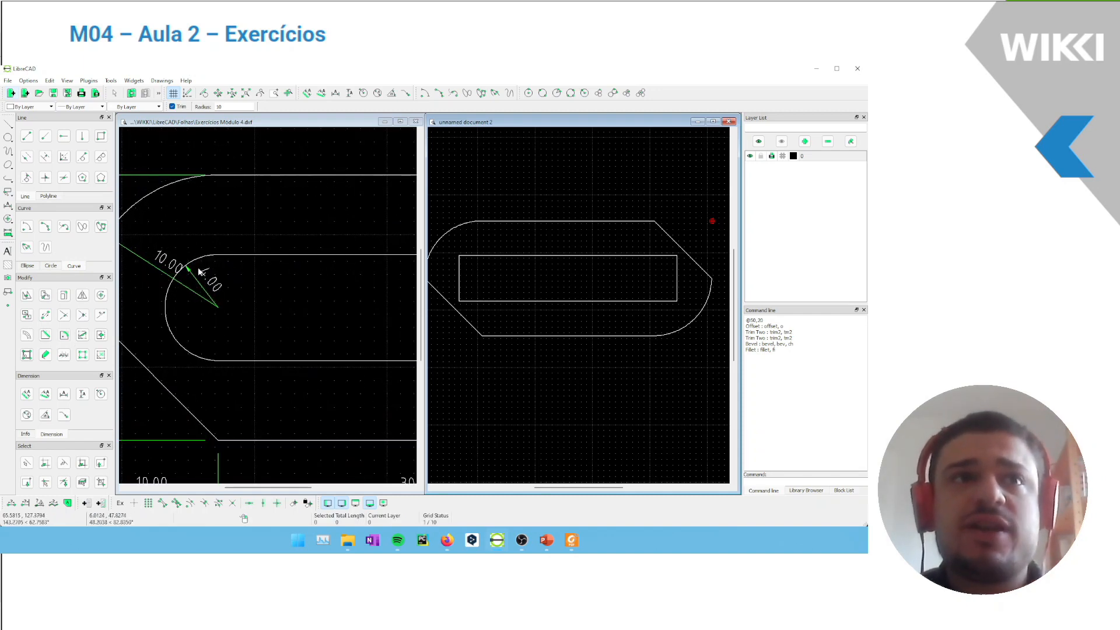
pyautogui.scroll(-6, 228, 283)
pyautogui.moveTo(290, 198); pyautogui.dragTo(239, 187, button='middle')
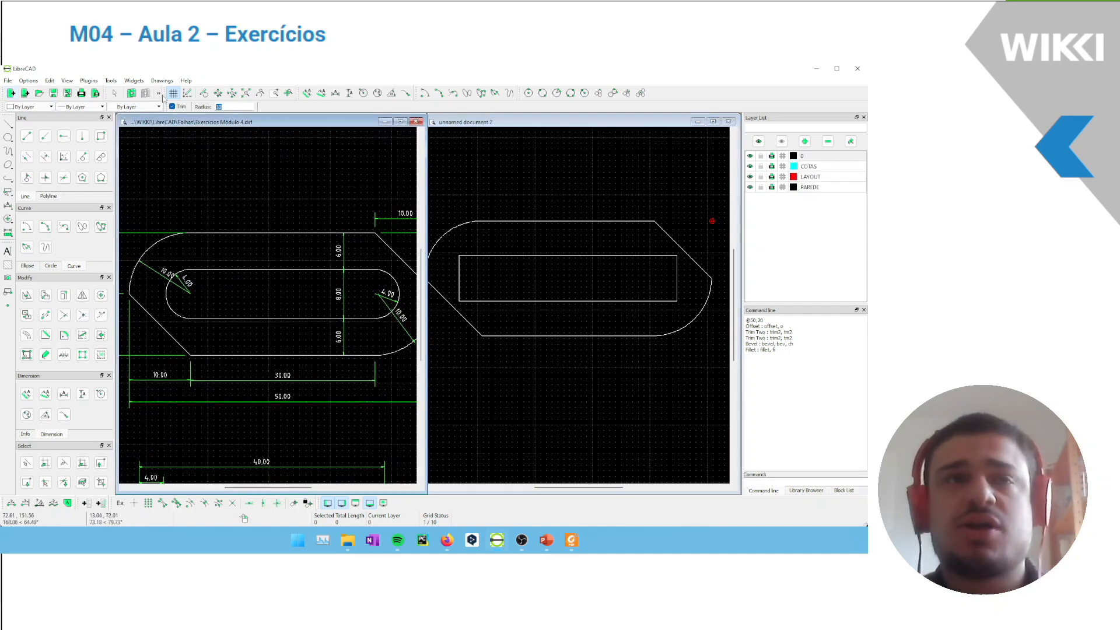
pyautogui.write('4')
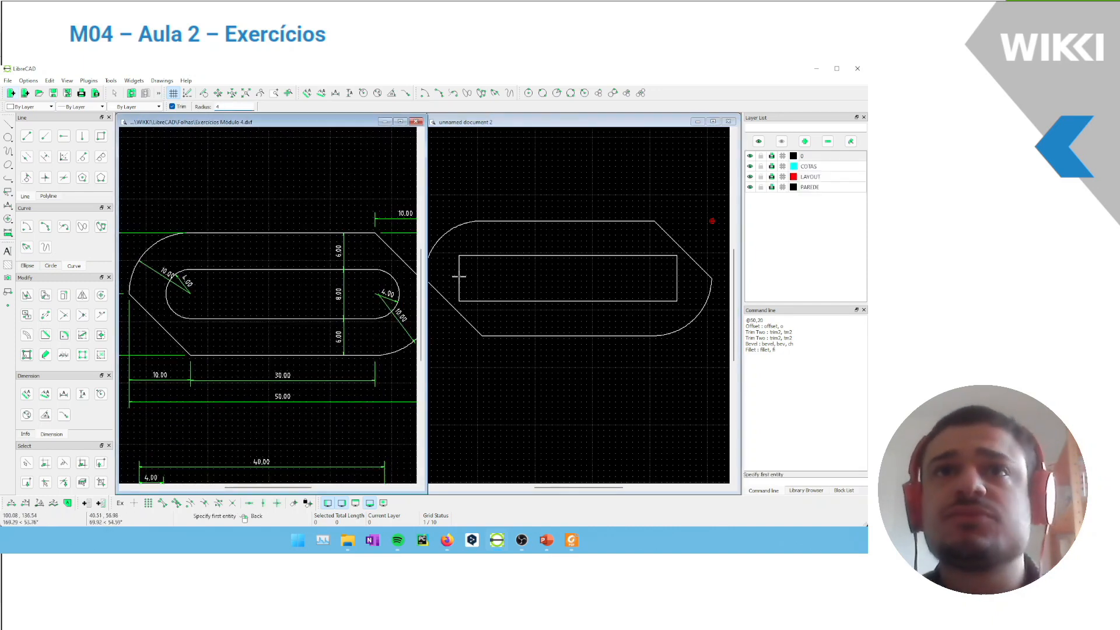
pyautogui.click(458, 274)
pyautogui.click(478, 257)
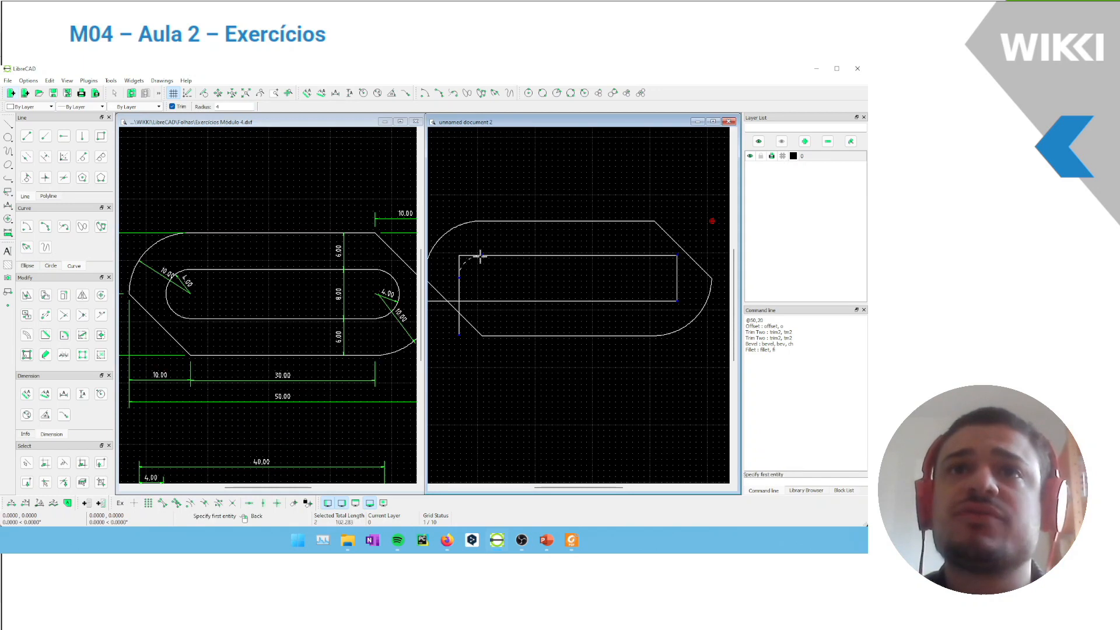
pyautogui.click(459, 286)
pyautogui.click(483, 300)
# Fillet the inner rectangle's lower-right and upper-right corners with a radius of 4
pyautogui.click(655, 300)
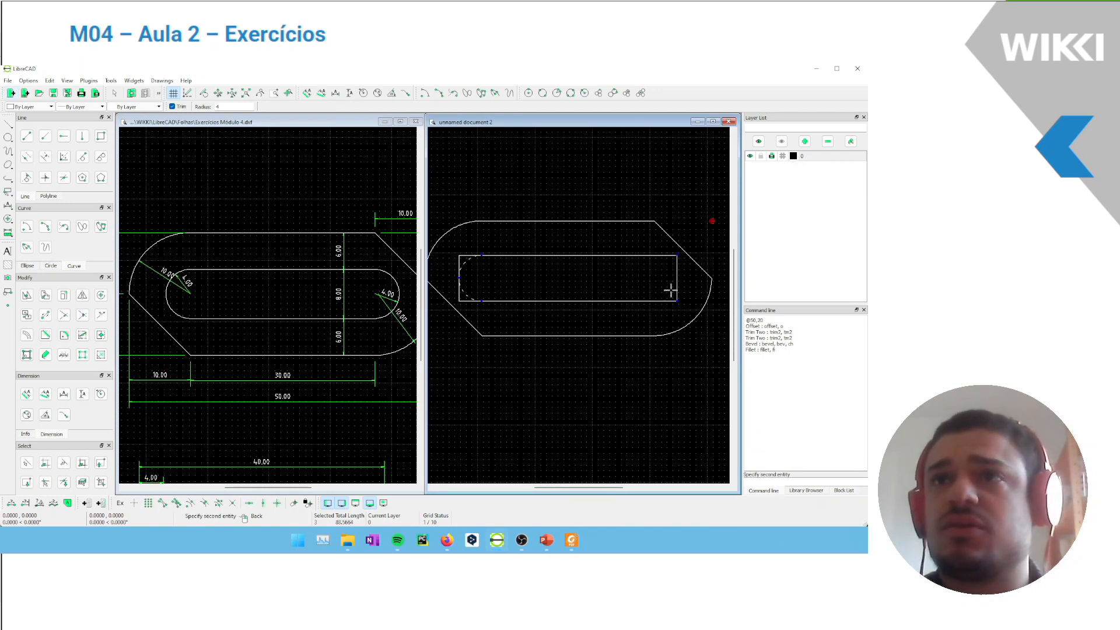
pyautogui.click(675, 282)
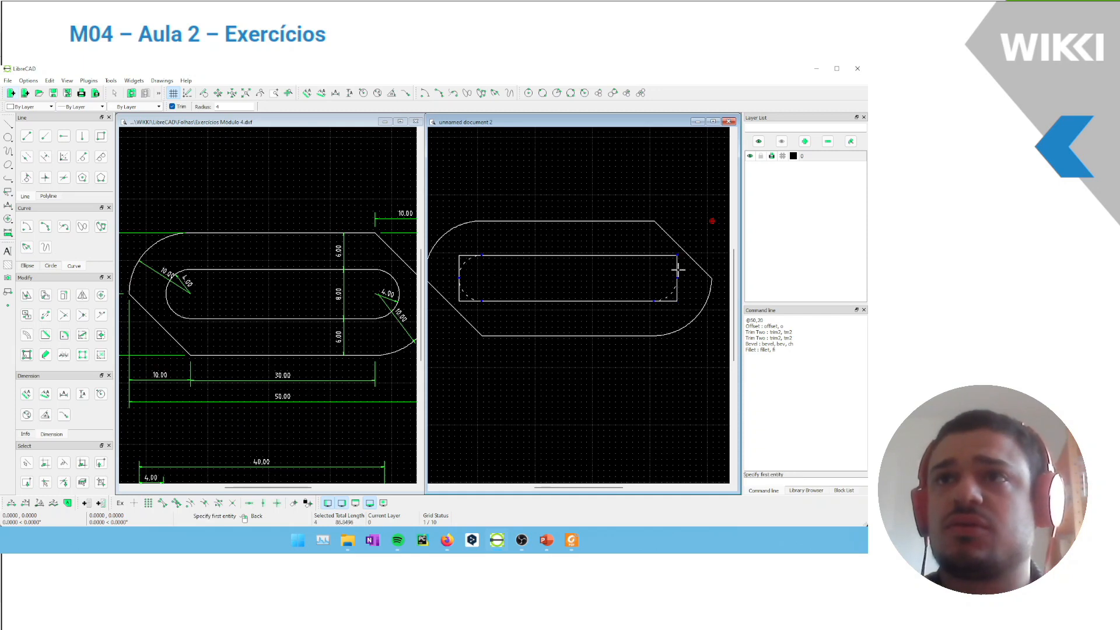
pyautogui.click(677, 270)
pyautogui.click(660, 256)
pyautogui.rightClick(481, 280)
# Delete the four leftover straight lines of the original inner rectangle, keeping only the rounded slot
pyautogui.click(463, 255)
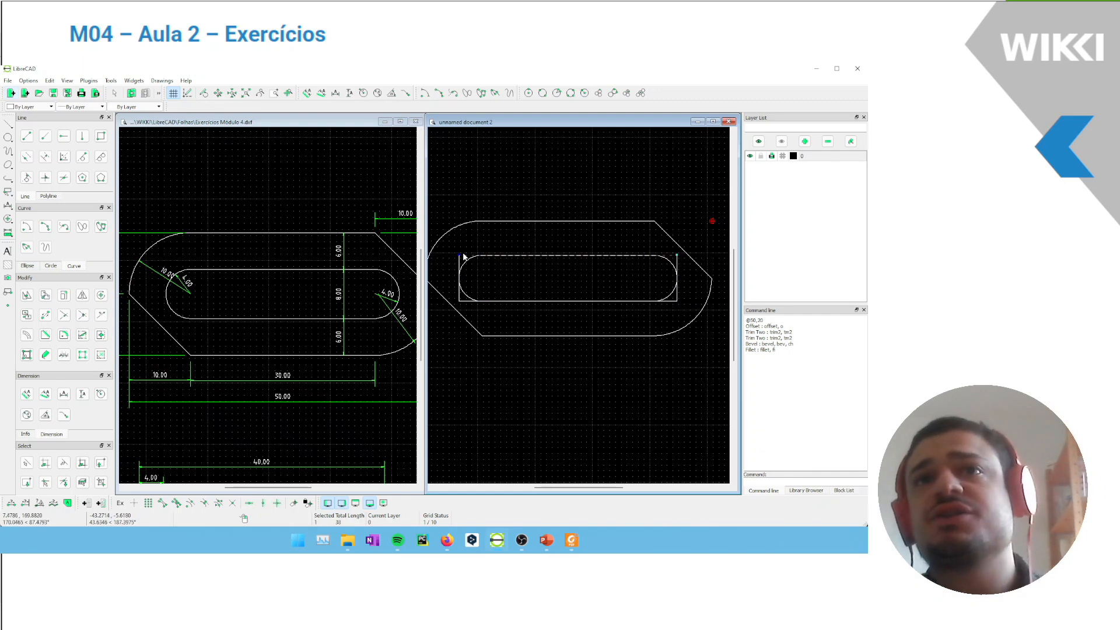
pyautogui.press('Delete')
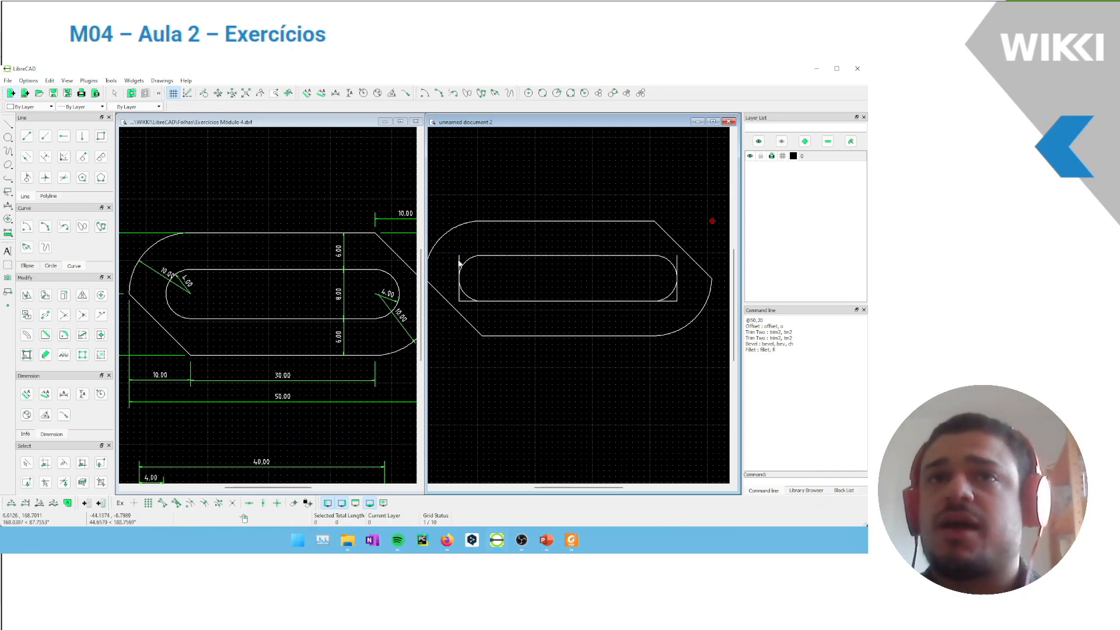
pyautogui.click(458, 261)
pyautogui.press('Delete')
pyautogui.click(465, 300)
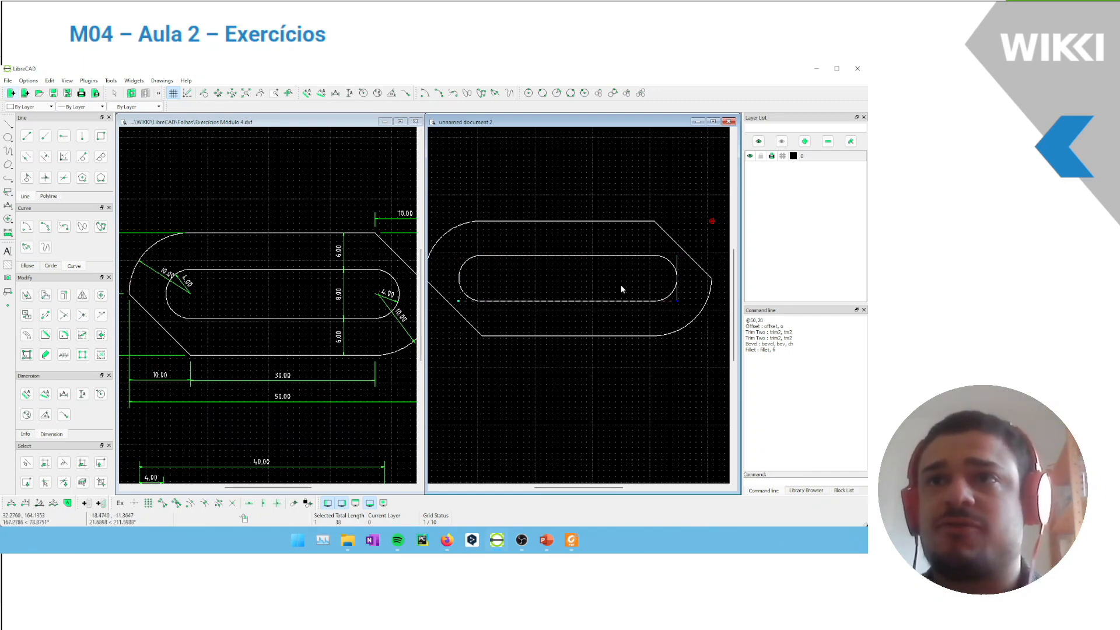
pyautogui.press('Delete')
pyautogui.click(675, 297)
pyautogui.press('Delete')
pyautogui.scroll(-3, 632, 232)
pyautogui.scroll(1, 628, 199)
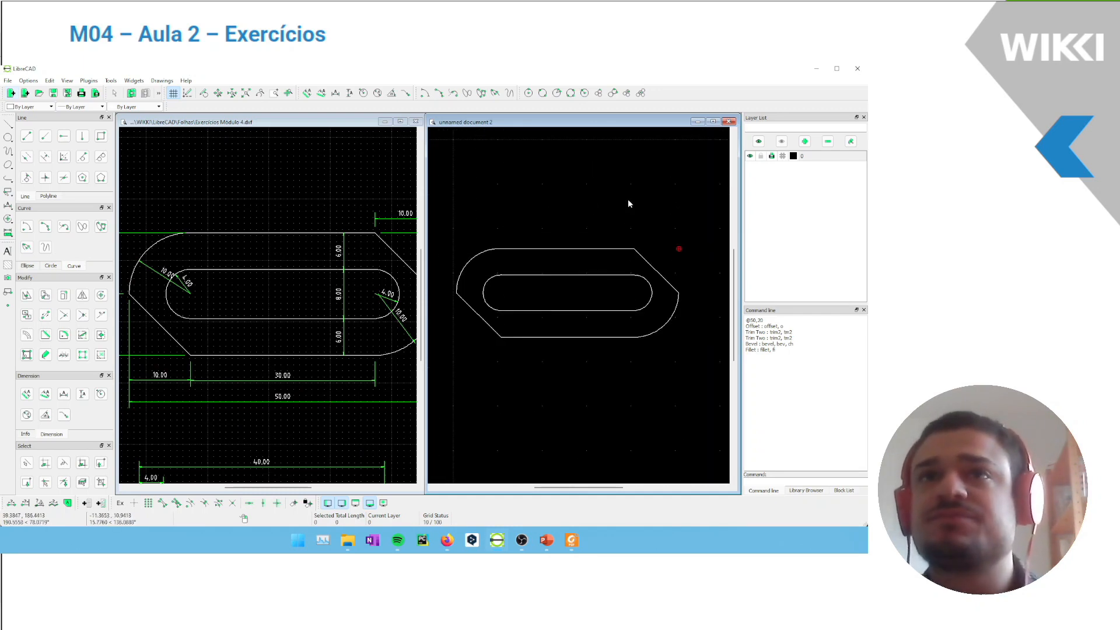
pyautogui.moveTo(541, 297); pyautogui.dragTo(541, 284, button='middle')
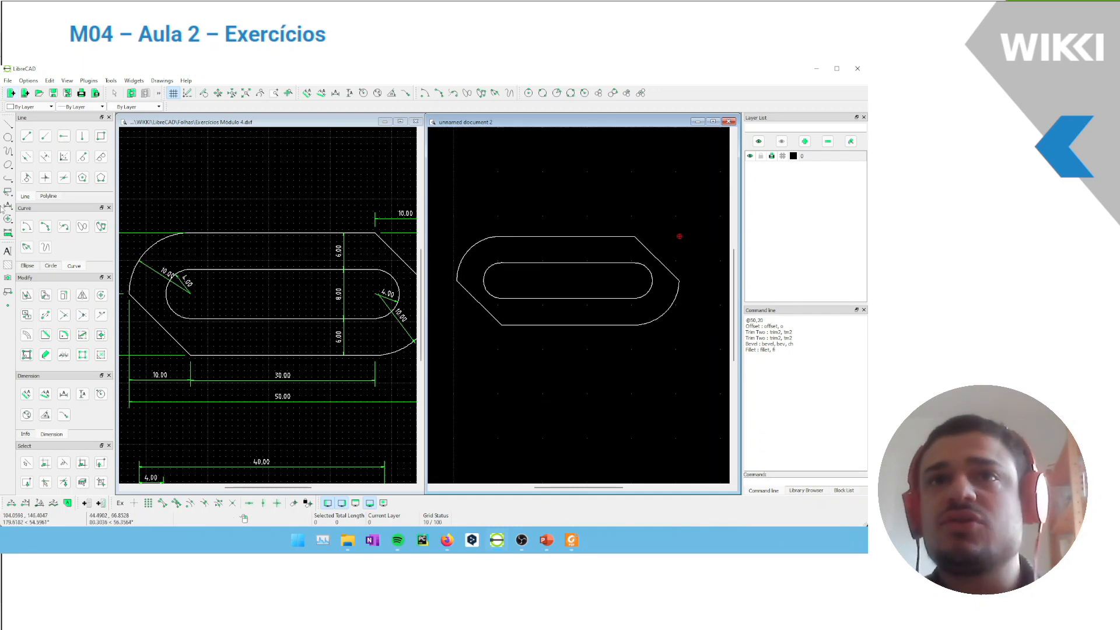
# Examine exercise 2 in the reference drawing, including the plate's outline, slots, circles and dimensions
pyautogui.scroll(-1, 319, 182)
pyautogui.click(288, 210)
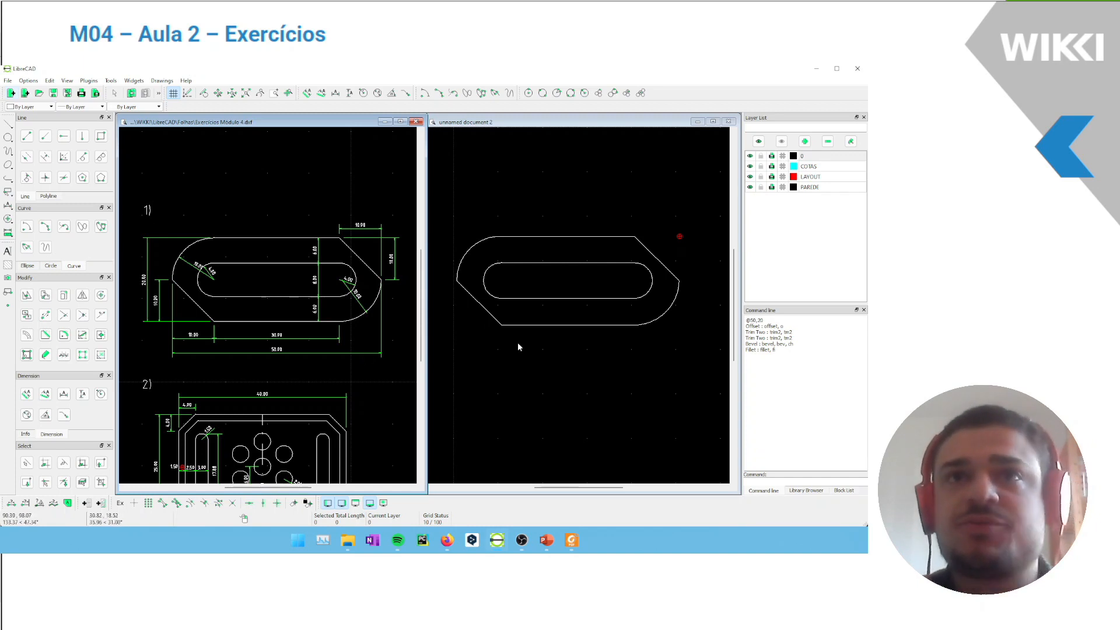
pyautogui.click(487, 383)
pyautogui.moveTo(487, 383); pyautogui.dragTo(552, 466)
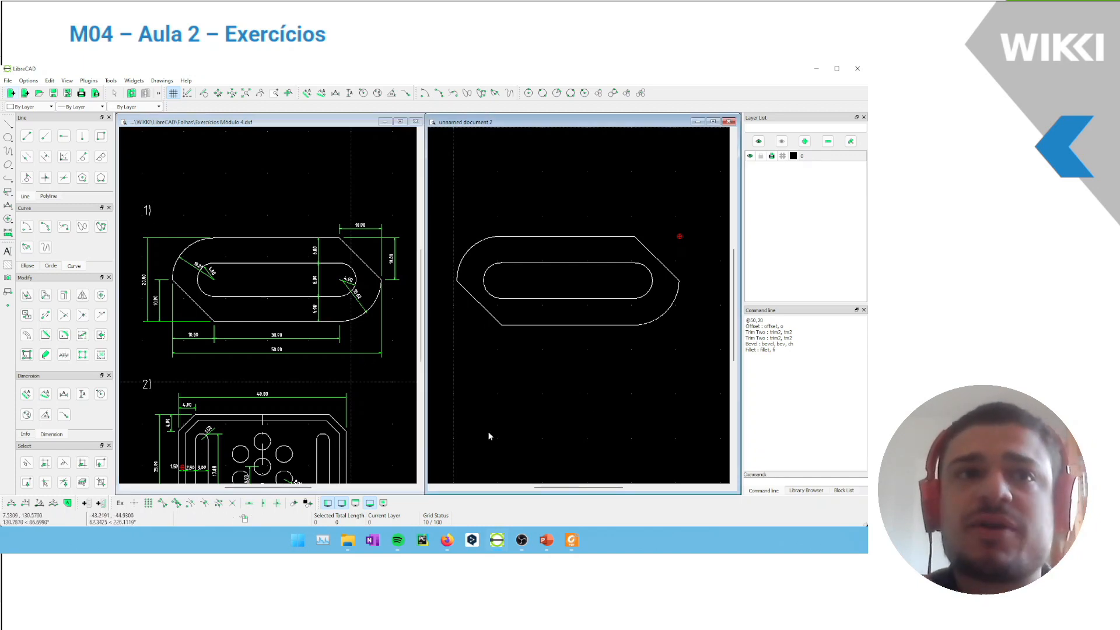
pyautogui.moveTo(356, 405)
pyautogui.mouseDown(button='middle')
pyautogui.moveTo(372, 252)
pyautogui.moveTo(364, 232)
pyautogui.mouseUp(button='middle')
pyautogui.scroll(2, 303, 254)
pyautogui.moveTo(290, 272); pyautogui.dragTo(310, 269, button='middle')
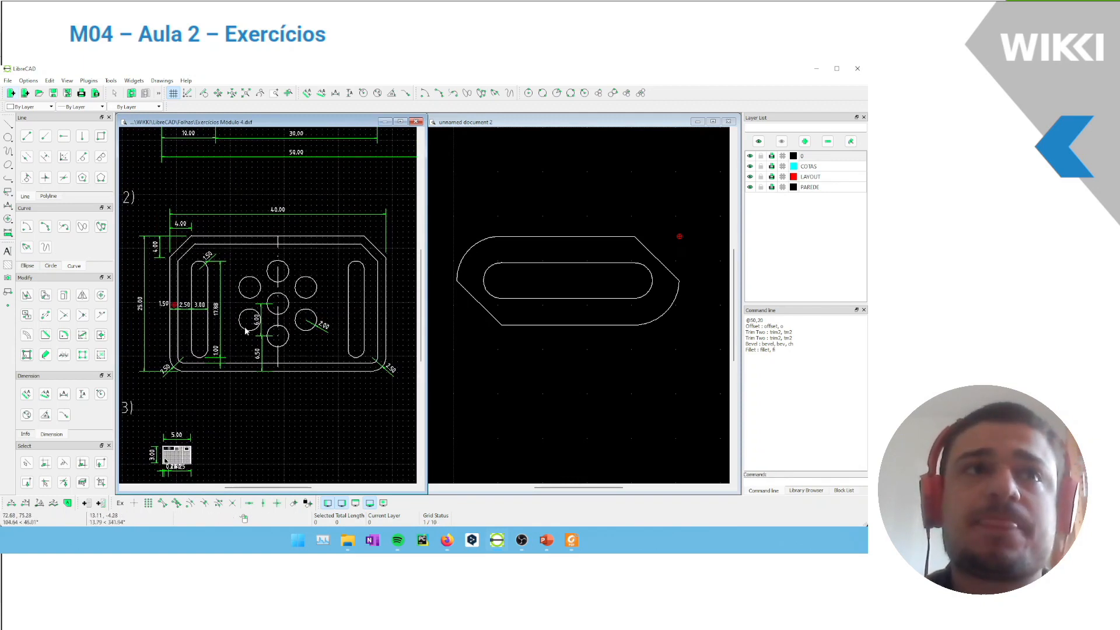
pyautogui.scroll(1, 222, 300)
pyautogui.moveTo(218, 299); pyautogui.dragTo(212, 298, button='middle')
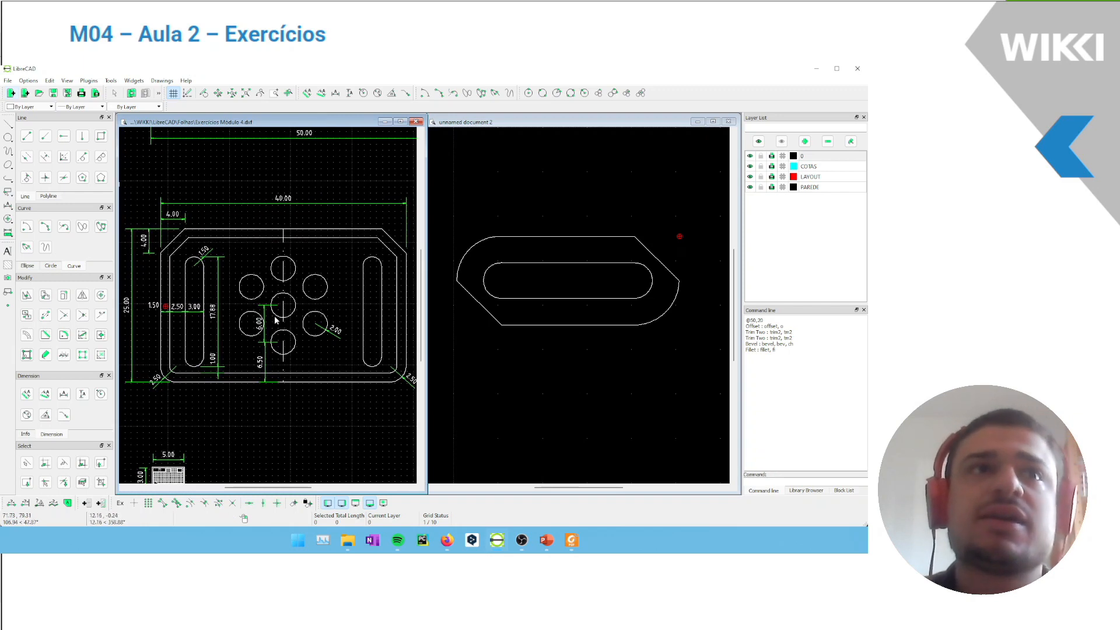
pyautogui.click(544, 391)
pyautogui.moveTo(530, 378); pyautogui.dragTo(492, 420)
pyautogui.moveTo(492, 420); pyautogui.dragTo(504, 353, button='middle')
pyautogui.click(503, 354)
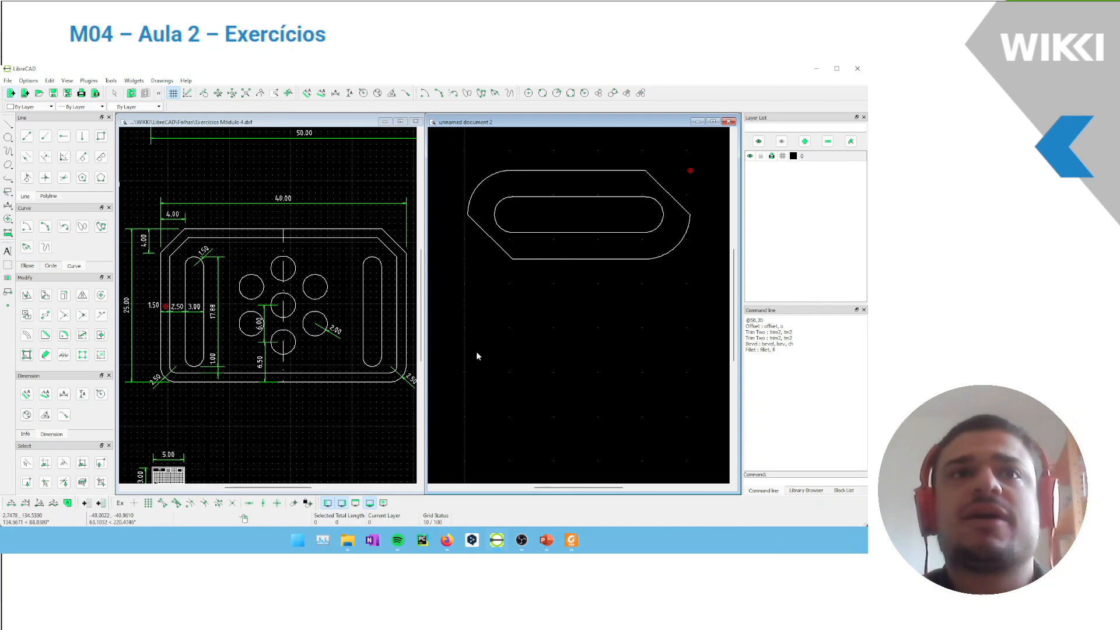
pyautogui.moveTo(565, 350)
pyautogui.mouseDown(button='middle')
pyautogui.moveTo(557, 342)
pyautogui.moveTo(576, 308)
pyautogui.moveTo(567, 320)
pyautogui.mouseUp(button='middle')
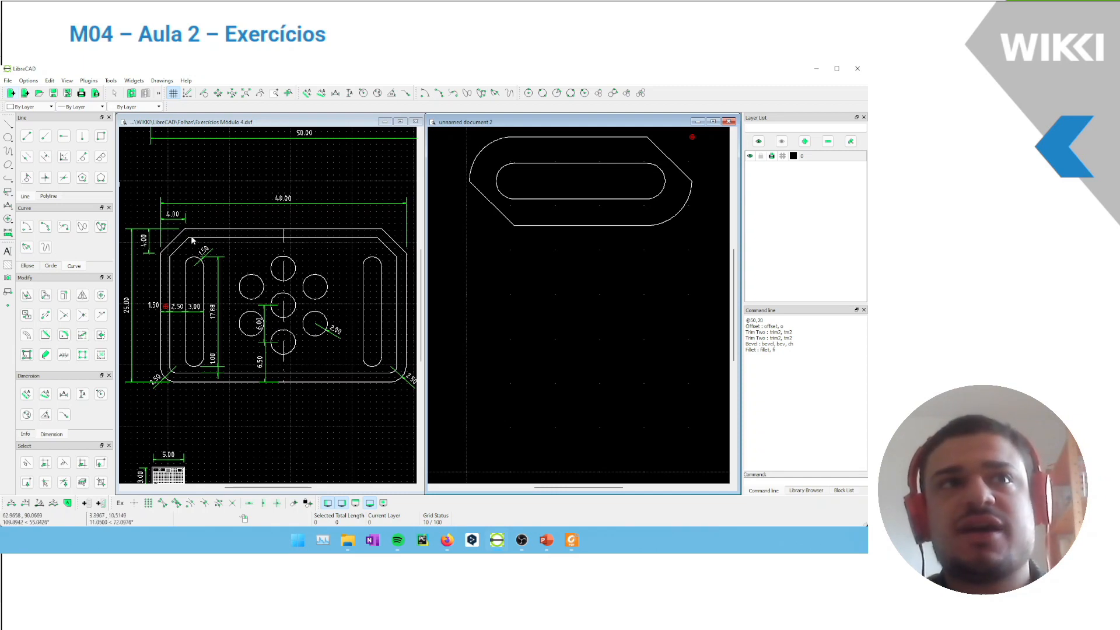
pyautogui.click(101, 136)
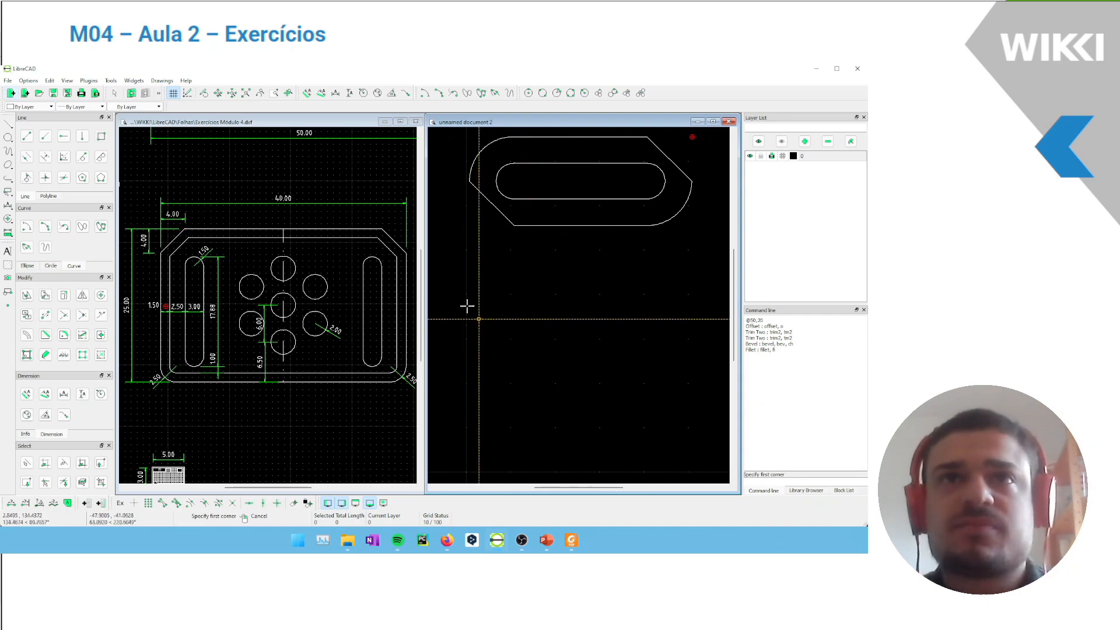
pyautogui.click(463, 283)
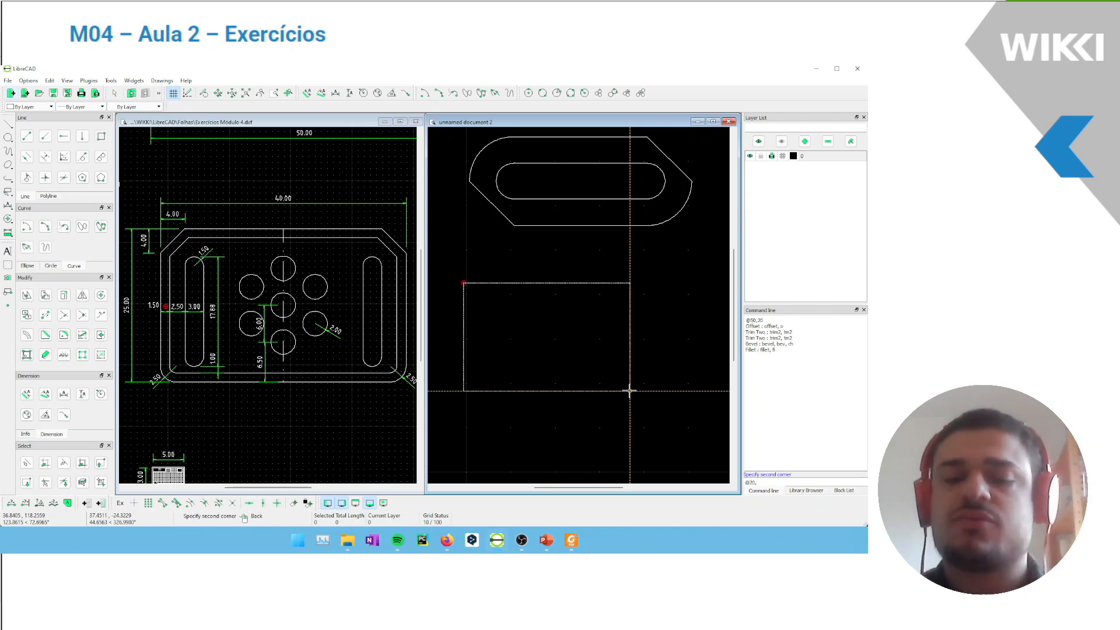
pyautogui.press('Return')
# Move the new rectangle down into the free space below the first figure, deleting the original
pyautogui.moveTo(606, 335); pyautogui.dragTo(511, 264)
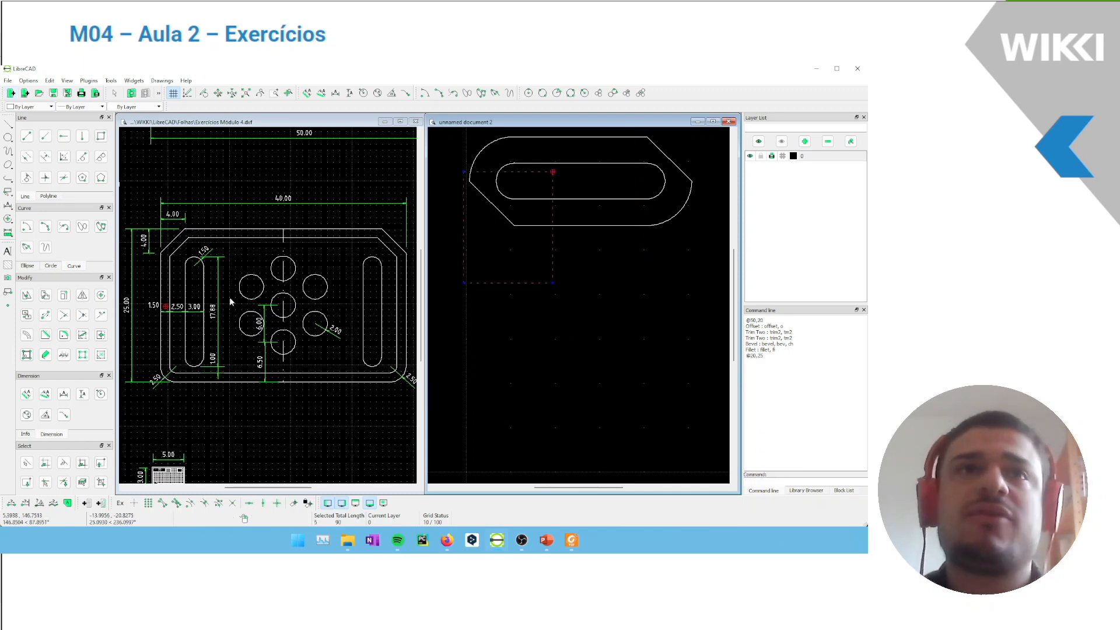
pyautogui.click(27, 294)
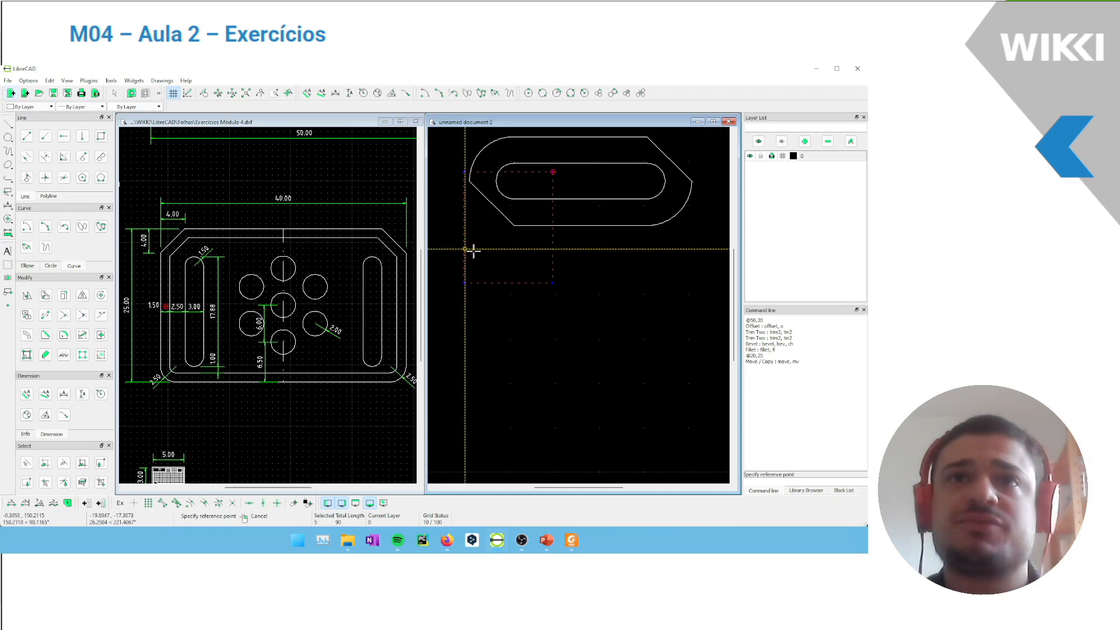
pyautogui.click(500, 264)
pyautogui.click(506, 382)
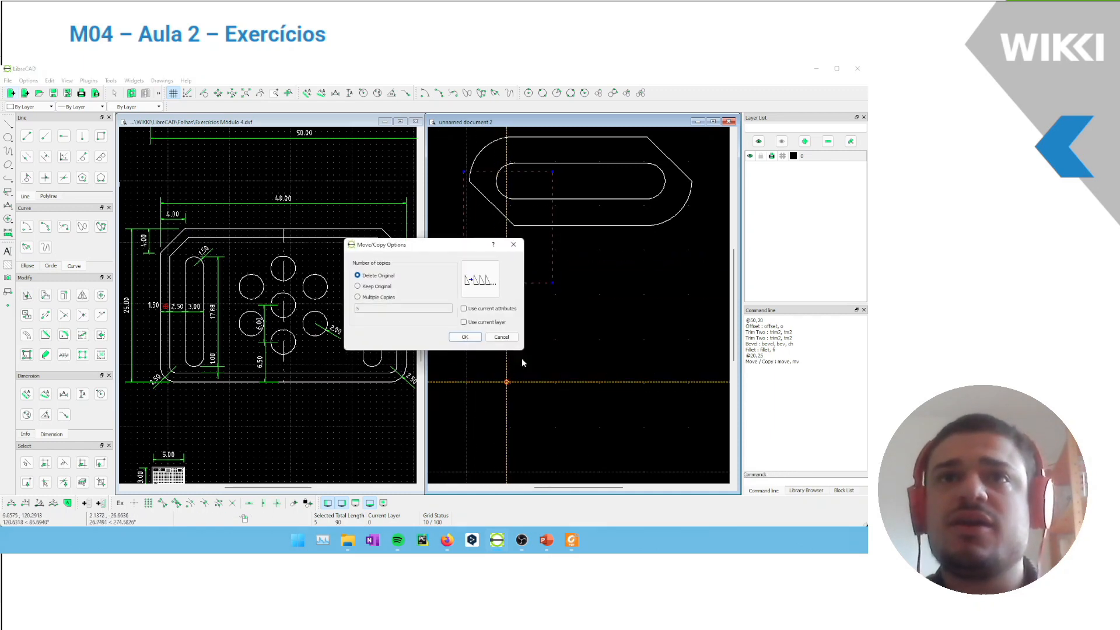
pyautogui.click(461, 337)
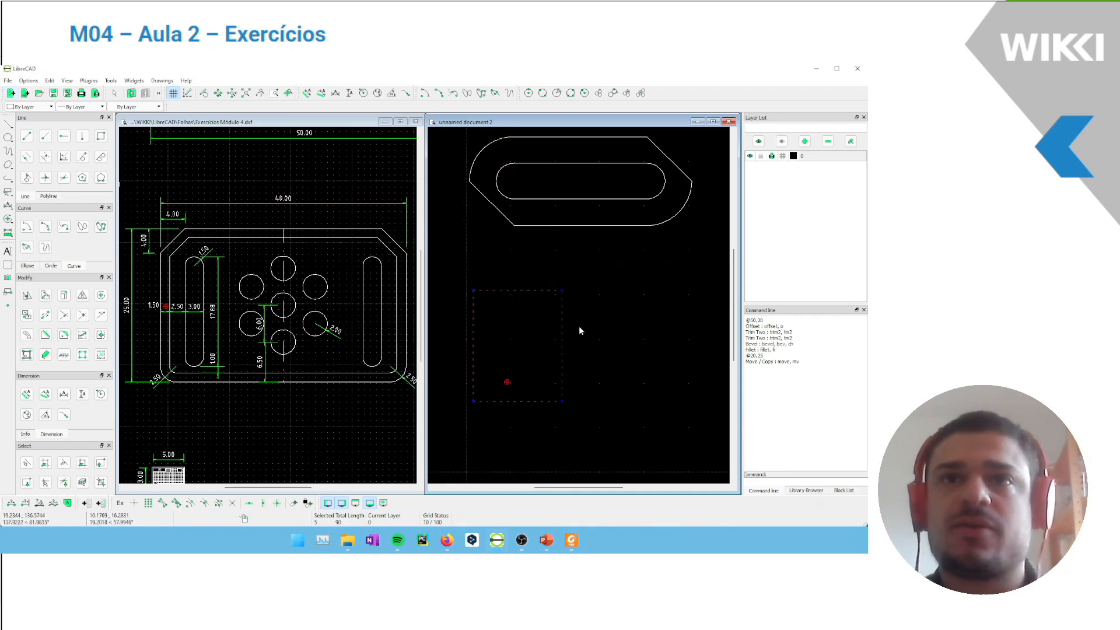
pyautogui.moveTo(588, 283); pyautogui.dragTo(454, 432)
pyautogui.press('Escape')
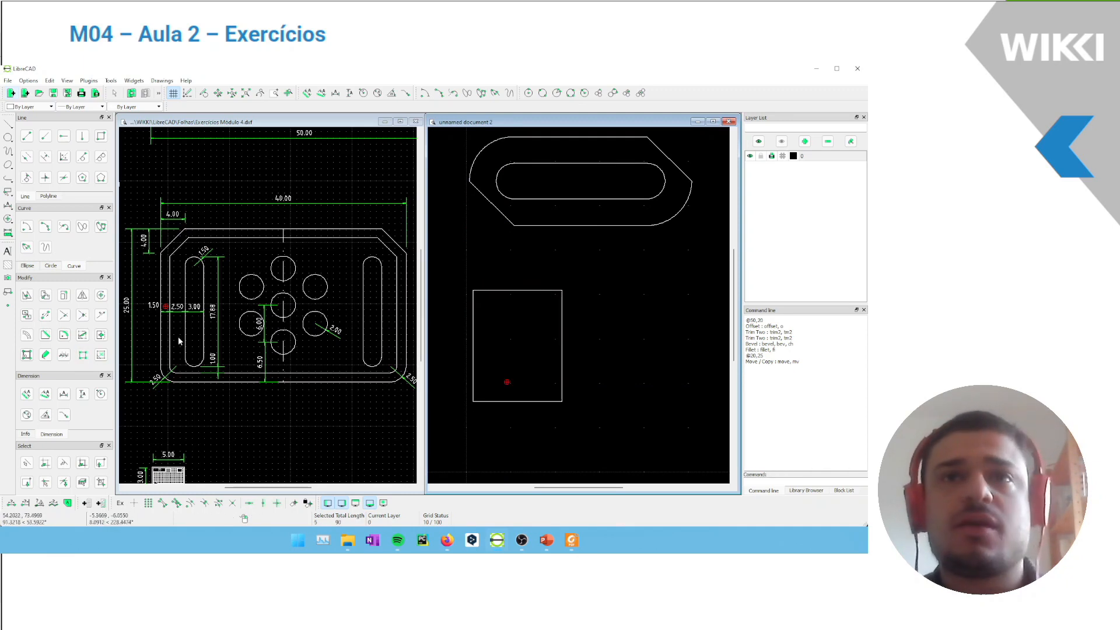
# Bevel the moved rectangle's upper-left corner with both lengths at 4
pyautogui.moveTo(516, 305); pyautogui.dragTo(508, 279, button='middle')
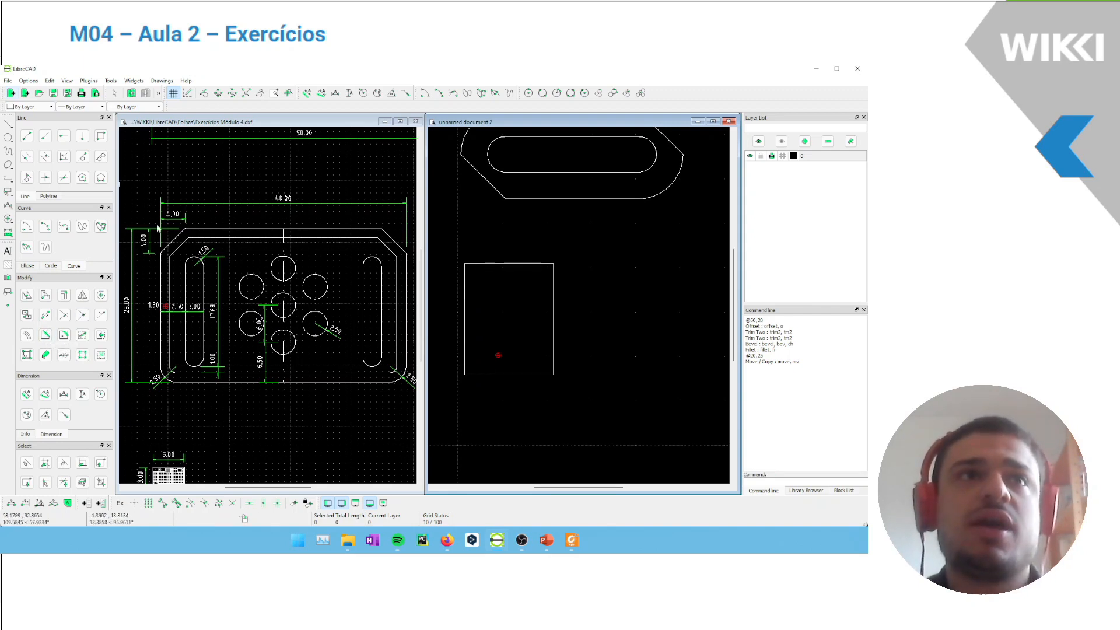
pyautogui.scroll(1, 175, 213)
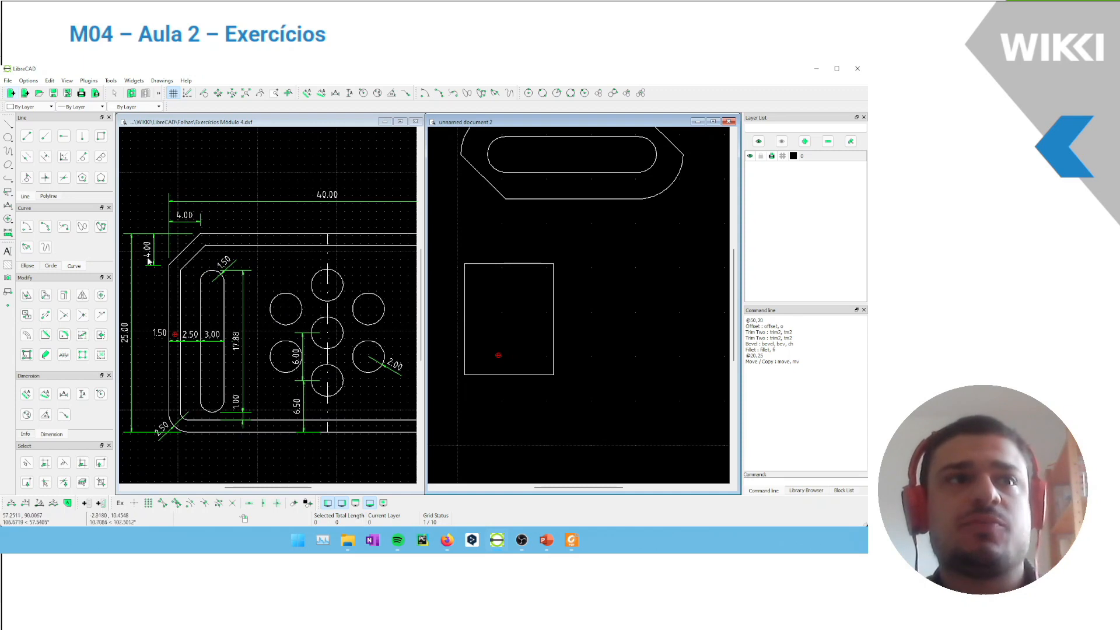
pyautogui.click(64, 334)
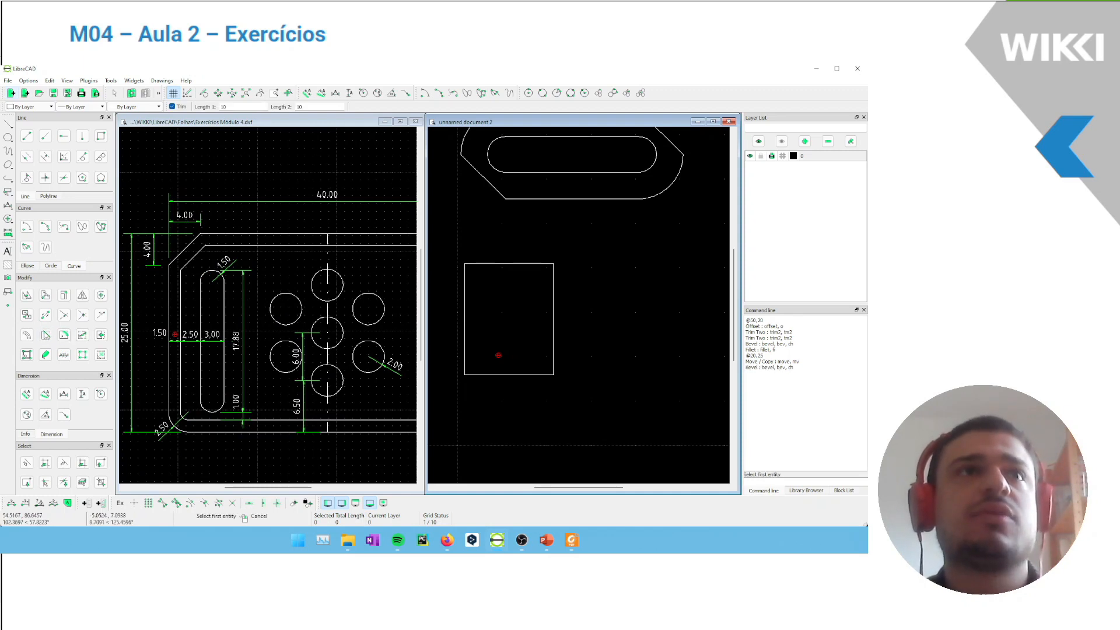
pyautogui.doubleClick(222, 107)
pyautogui.write('4')
pyautogui.press('Tab')
pyautogui.write('4')
pyautogui.press('Return')
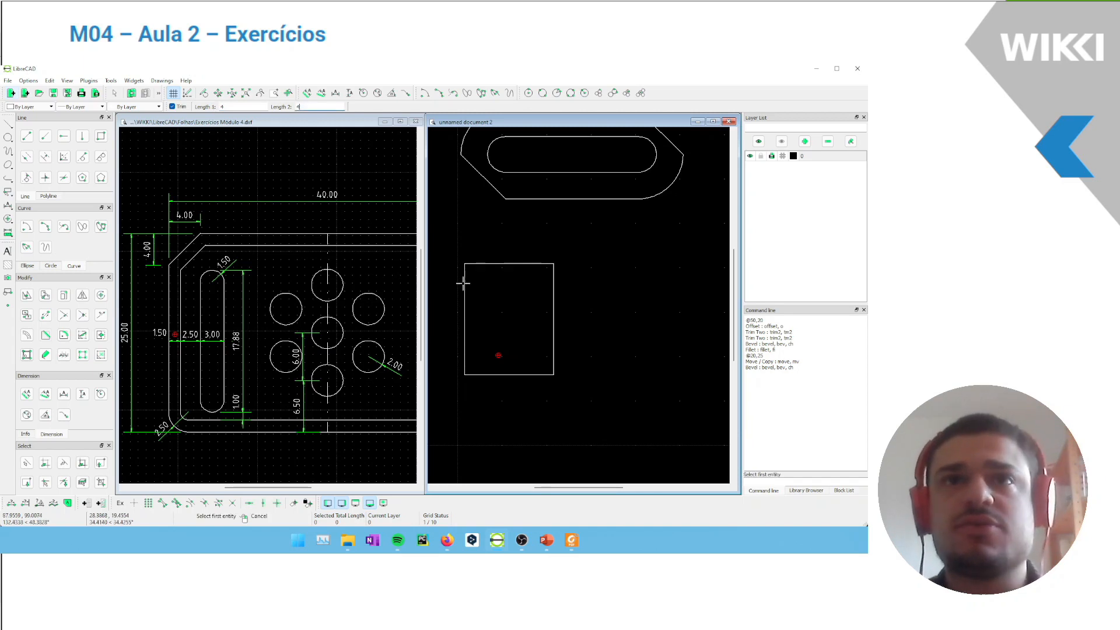
pyautogui.click(464, 285)
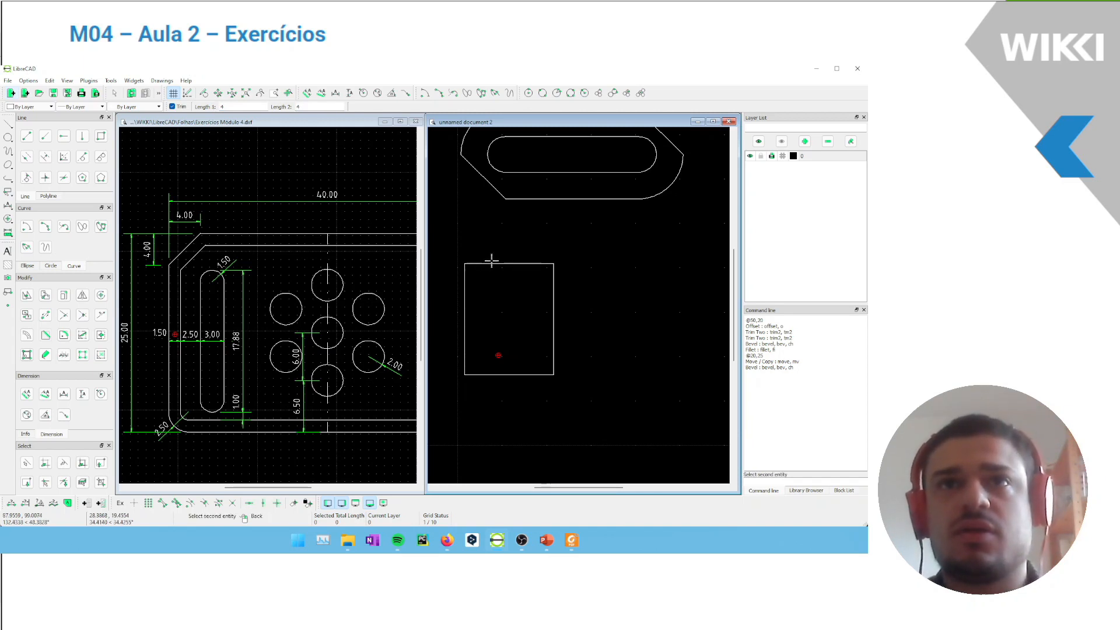
pyautogui.click(497, 263)
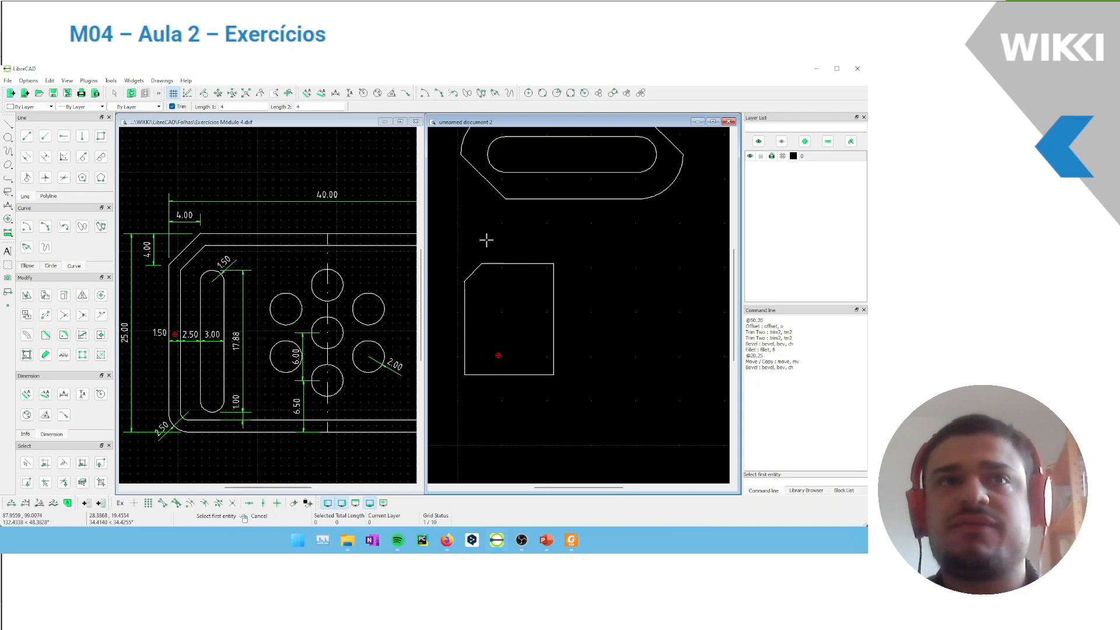
pyautogui.scroll(-1, 500, 267)
pyautogui.press('Escape')
# Fillet the half plate's lower-left corner with a radius of 2.5
pyautogui.click(64, 354)
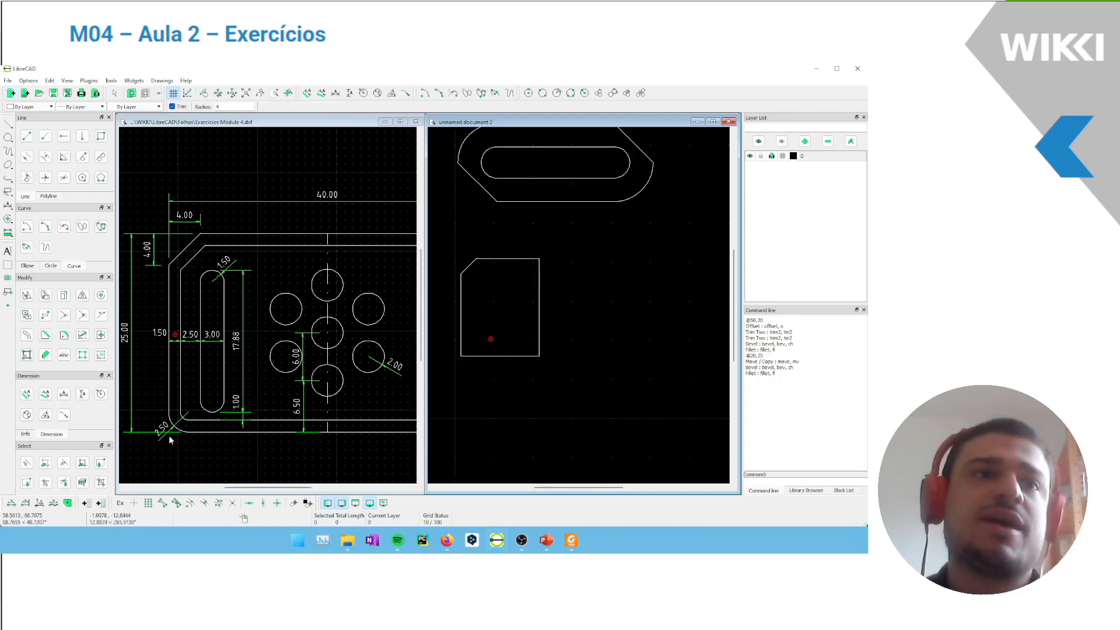
pyautogui.doubleClick(218, 106)
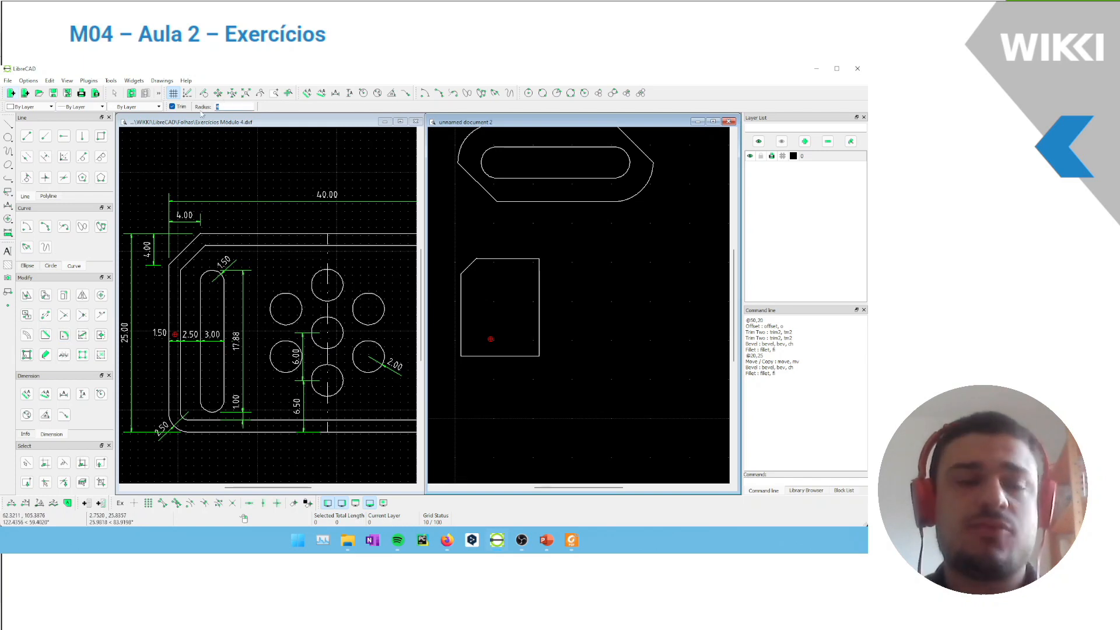
pyautogui.write('2.5')
pyautogui.press('Return')
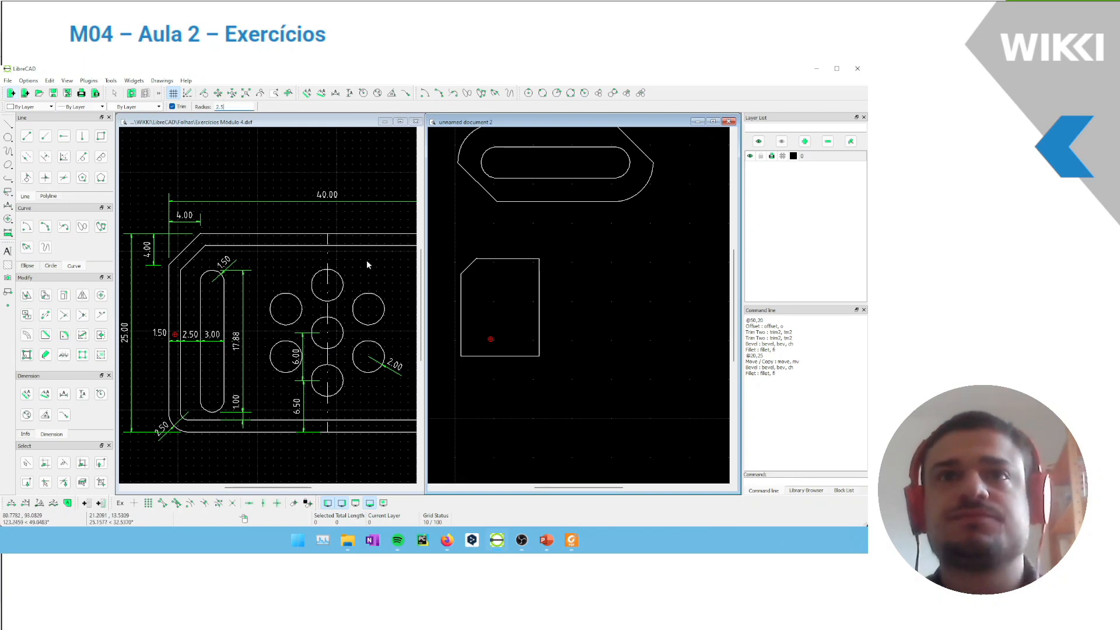
pyautogui.click(460, 333)
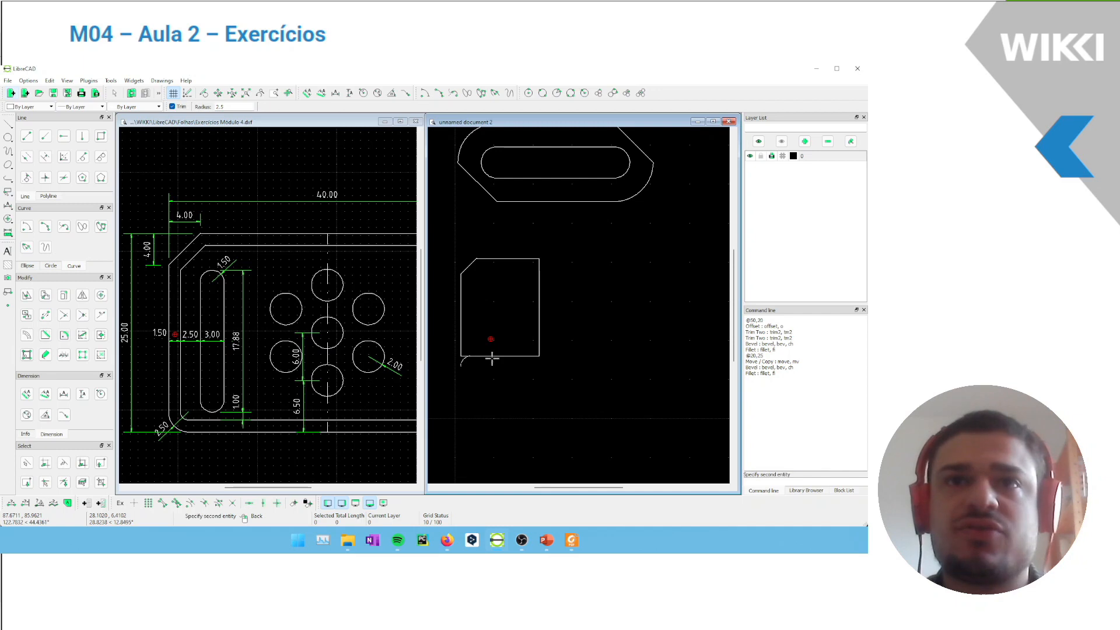
pyautogui.click(483, 355)
pyautogui.scroll(3, 476, 347)
pyautogui.press('Escape')
# Join the half plate's top, bevel, left, fillet and bottom segments into one polyline, leaving out the right edge
pyautogui.moveTo(523, 194)
pyautogui.mouseDown(button='middle')
pyautogui.moveTo(488, 223)
pyautogui.moveTo(516, 241)
pyautogui.mouseUp(button='middle')
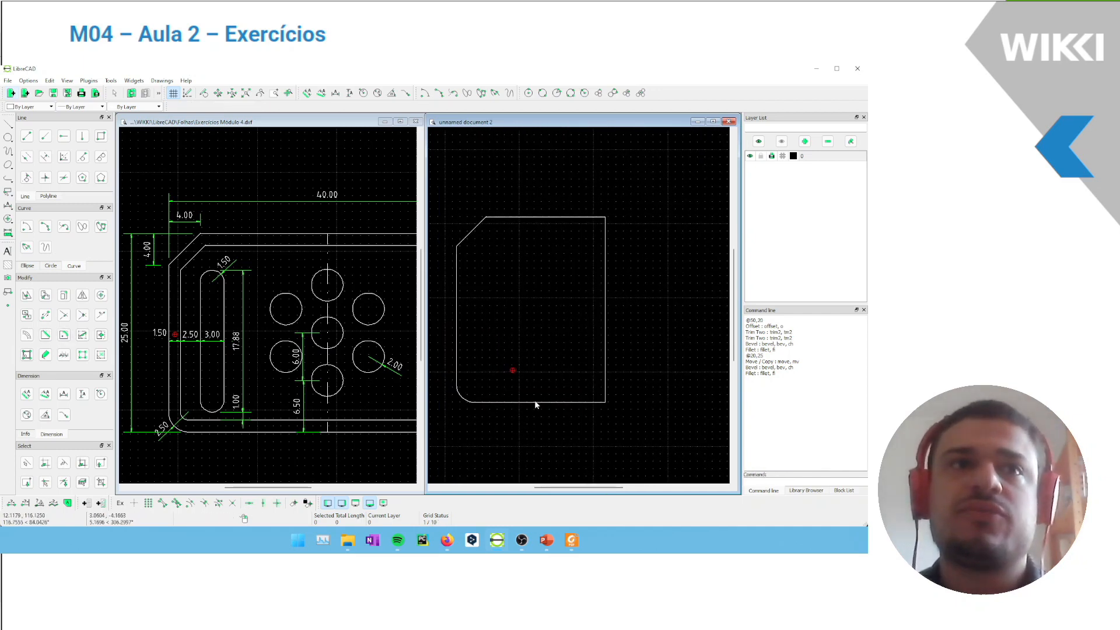
pyautogui.moveTo(523, 365); pyautogui.dragTo(450, 192)
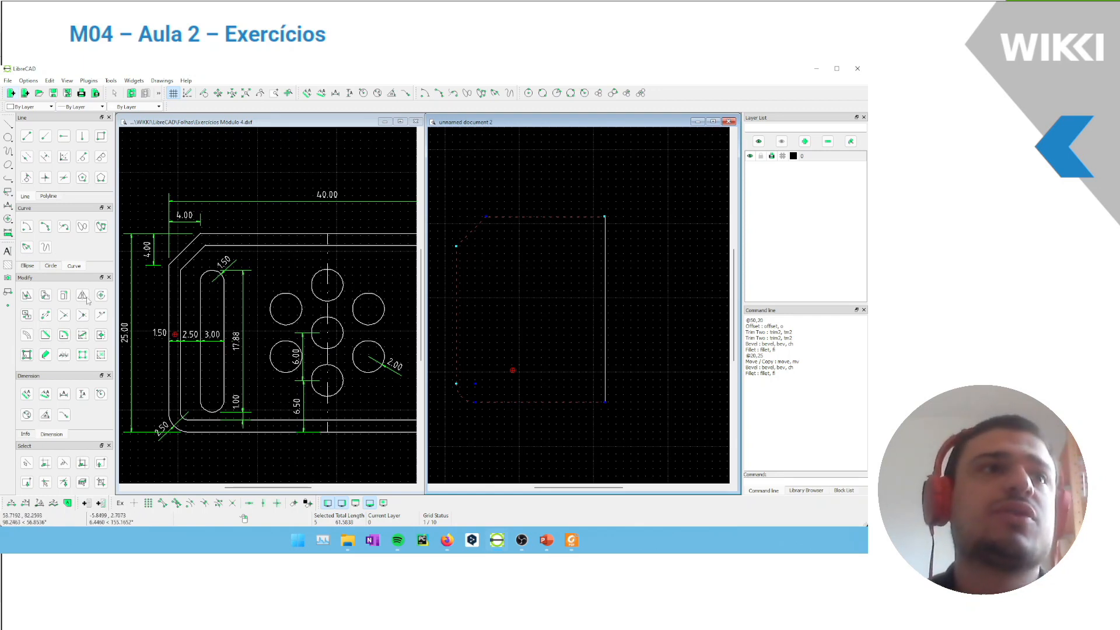
pyautogui.click(49, 197)
pyautogui.click(64, 170)
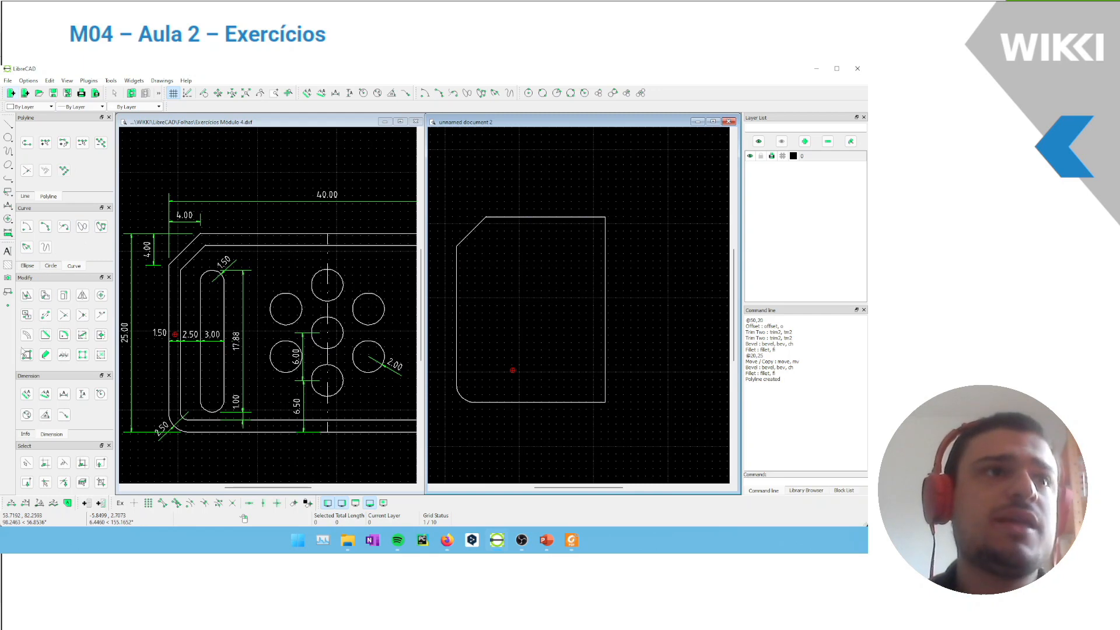
# Offset the outline polyline inward by a distance of 1.5
pyautogui.click(27, 337)
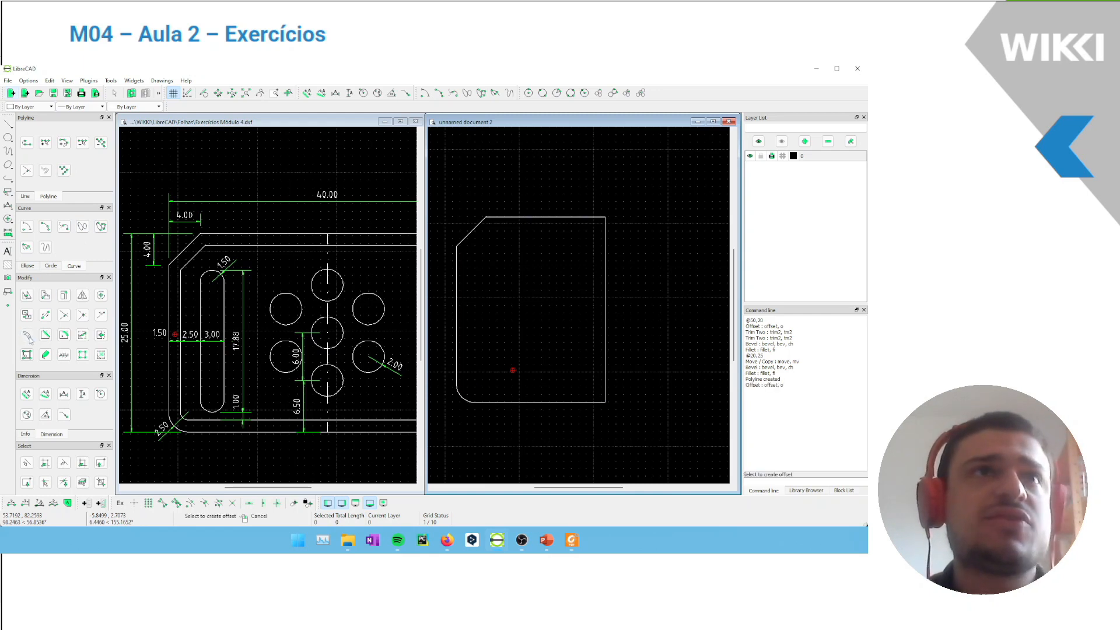
pyautogui.click(457, 300)
pyautogui.press('Return')
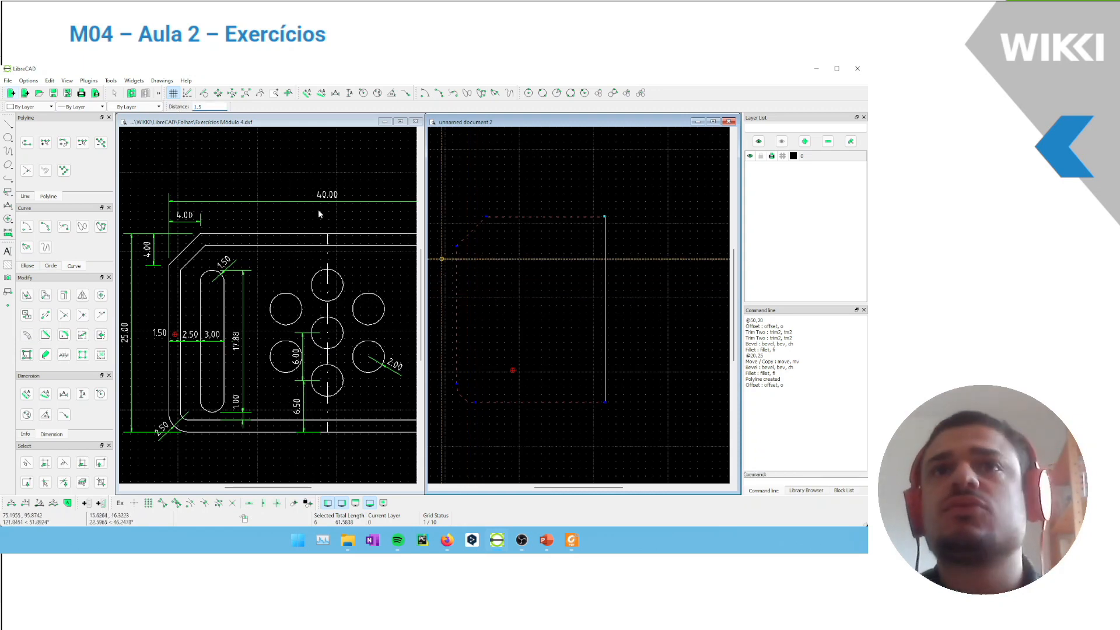
pyautogui.click(528, 285)
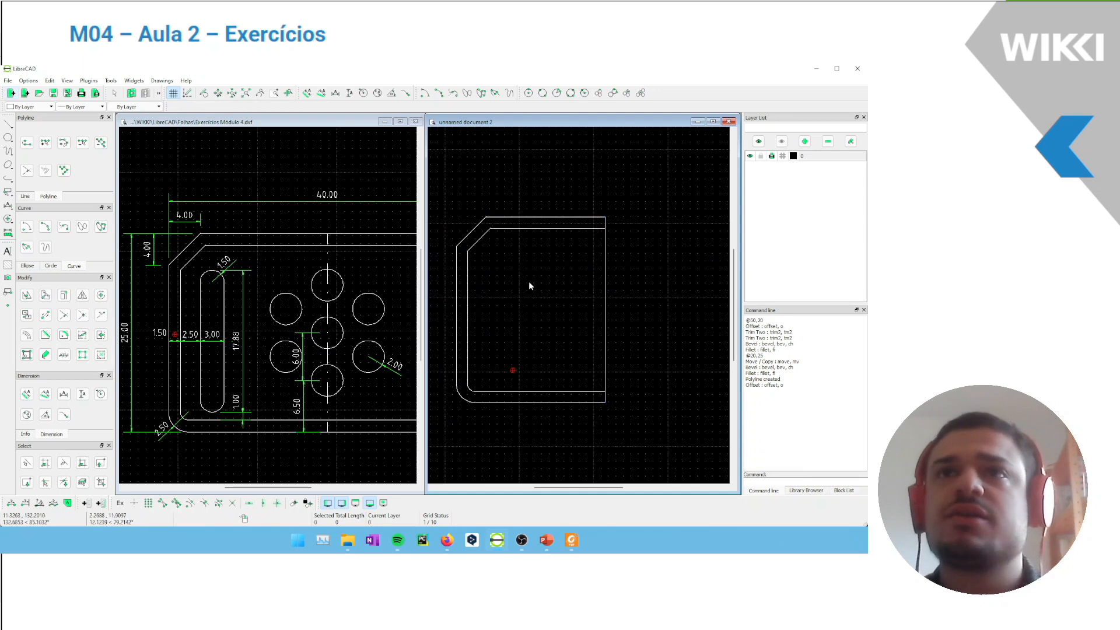
# Examine the double contour of the half plate and the slot and circle dimensions in the reference drawing
pyautogui.scroll(3, 506, 211)
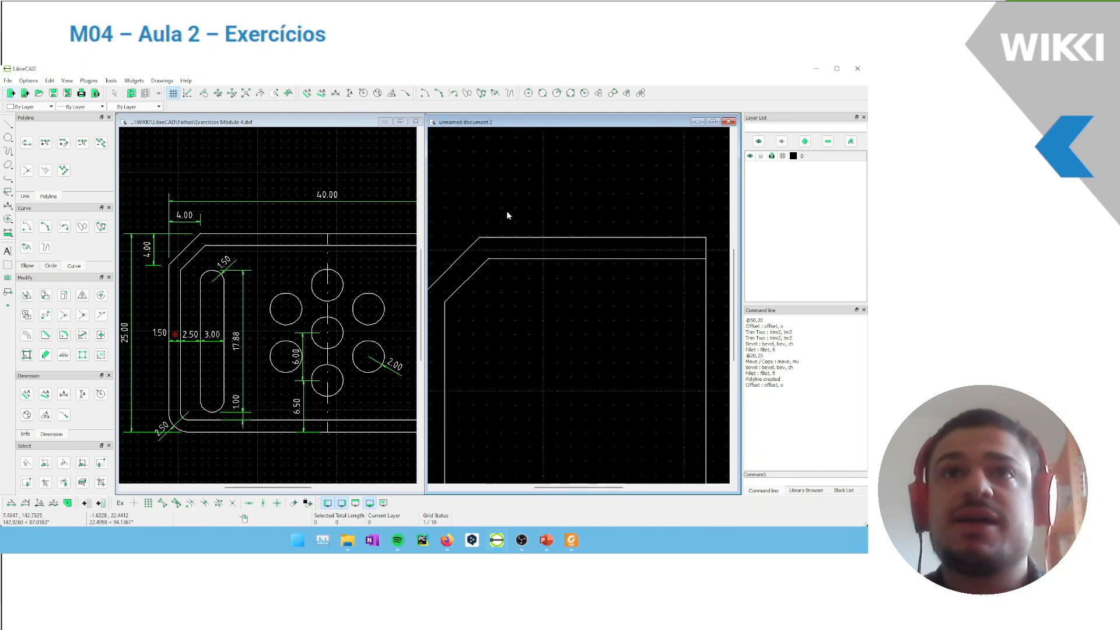
pyautogui.scroll(-4, 499, 244)
pyautogui.scroll(2, 531, 289)
pyautogui.scroll(-1, 519, 280)
pyautogui.scroll(2, 525, 283)
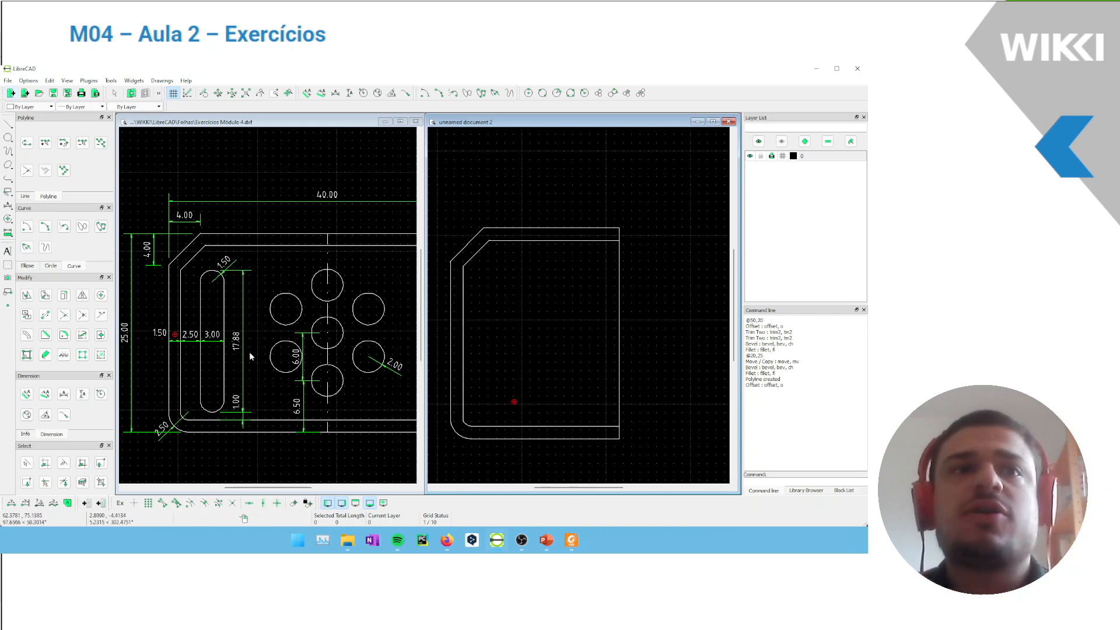
pyautogui.click(270, 302)
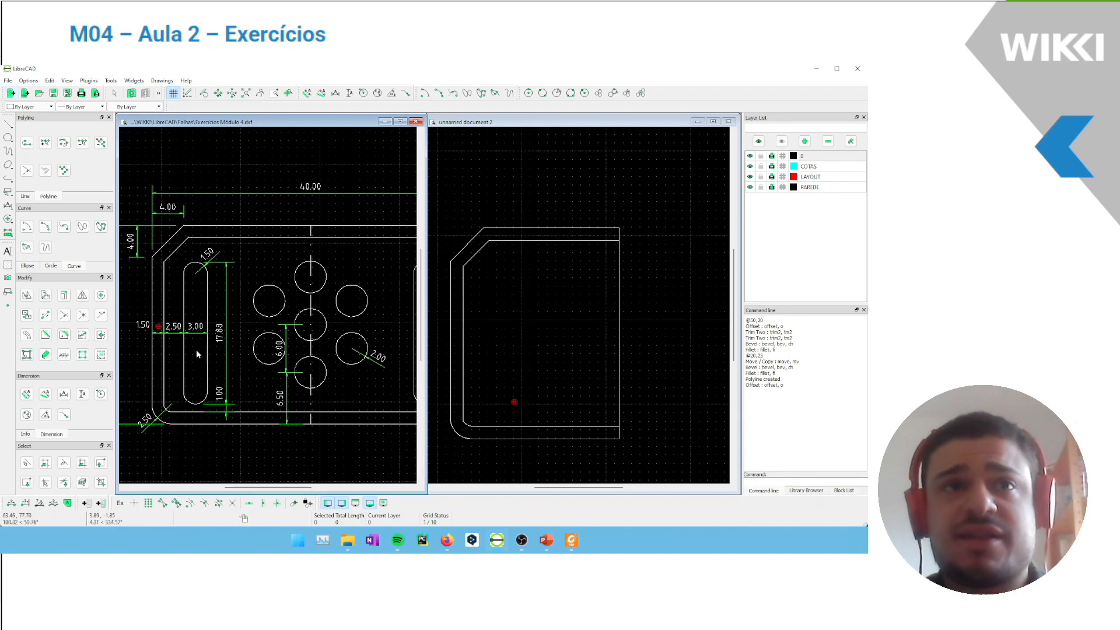
pyautogui.click(582, 334)
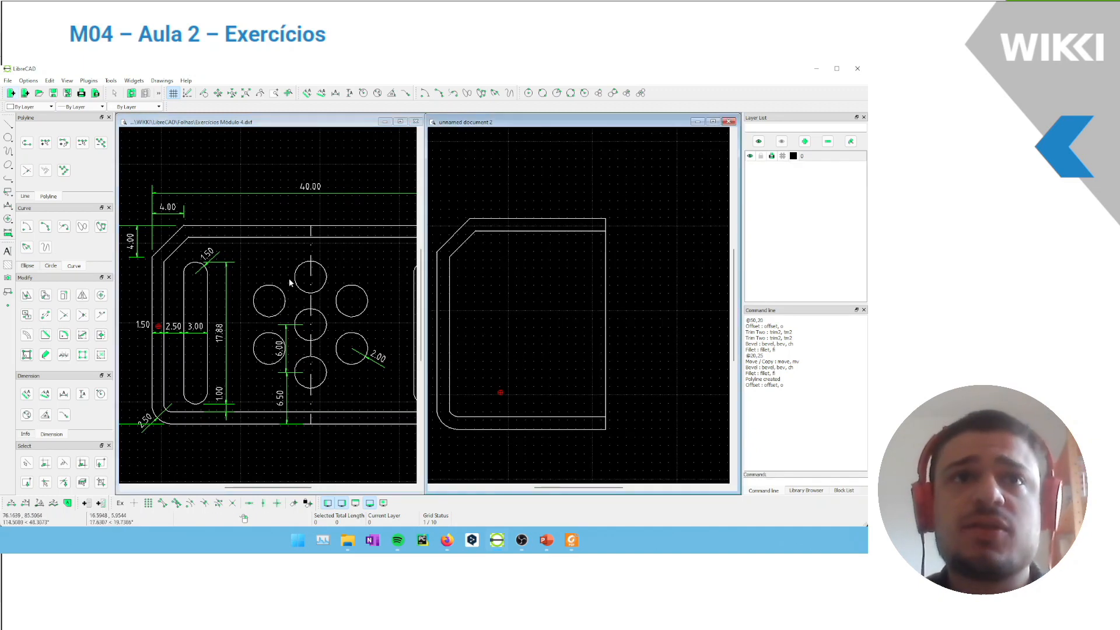
pyautogui.moveTo(335, 269); pyautogui.dragTo(316, 261, button='middle')
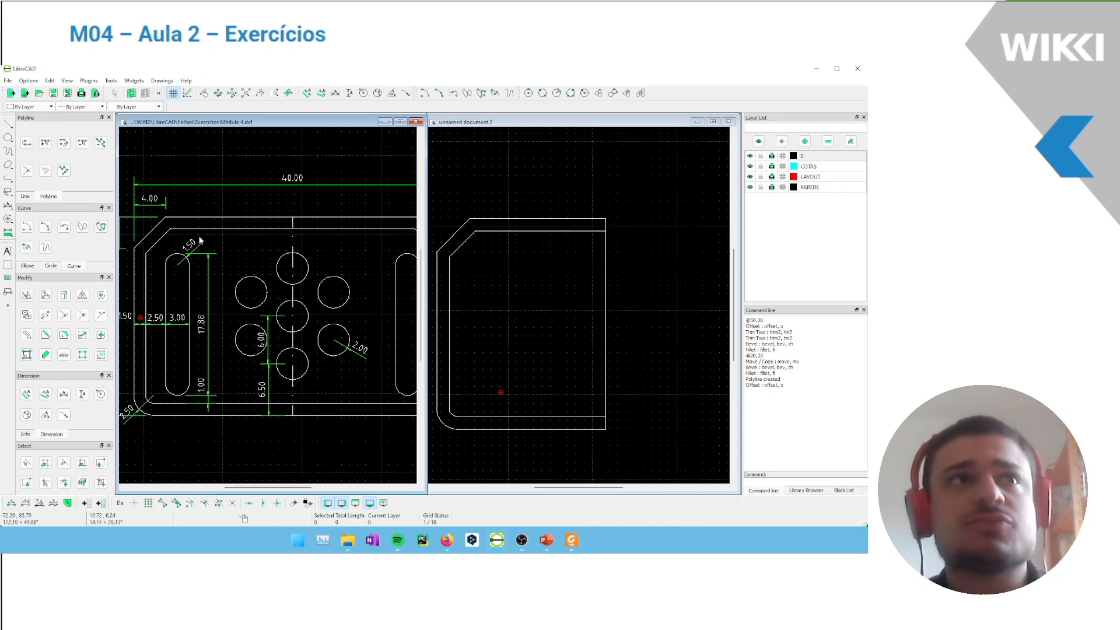
# Set the relative zero on the half plate's lower-right corner, snapping to the endpoint
pyautogui.click(58, 267)
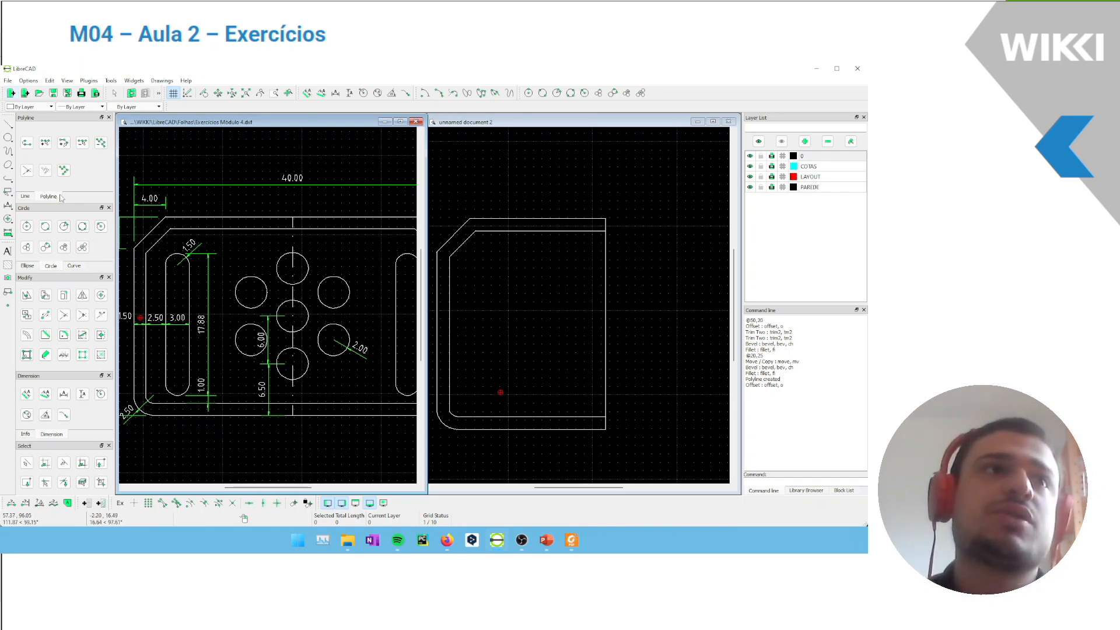
pyautogui.click(29, 229)
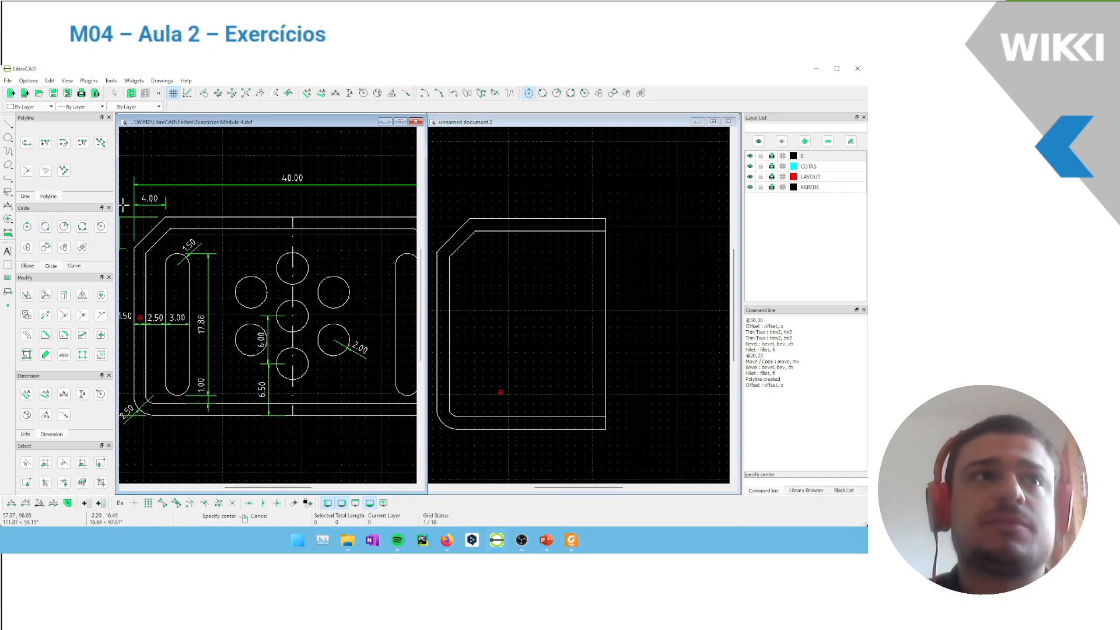
pyautogui.click(559, 358)
pyautogui.moveTo(561, 363); pyautogui.dragTo(486, 304)
pyautogui.rightClick(274, 204)
pyautogui.click(532, 212)
pyautogui.click(26, 226)
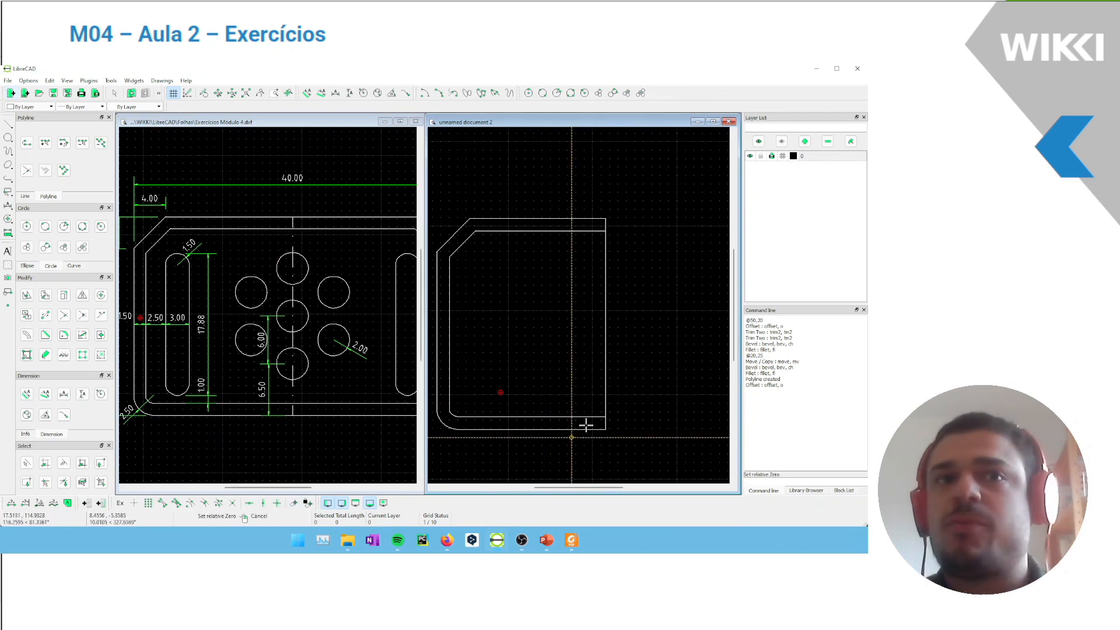
pyautogui.click(163, 503)
pyautogui.click(614, 432)
pyautogui.press('Escape')
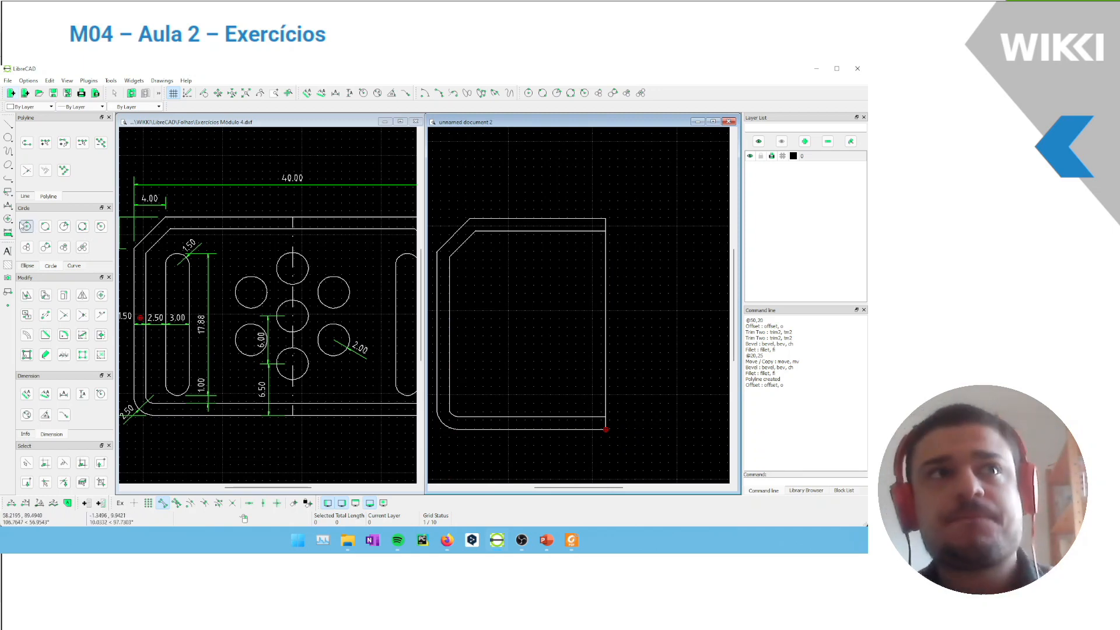
# Draw a circle of radius 2 on the plate's right edge, with its center at @0,6.5 from the lower corner
pyautogui.click(32, 226)
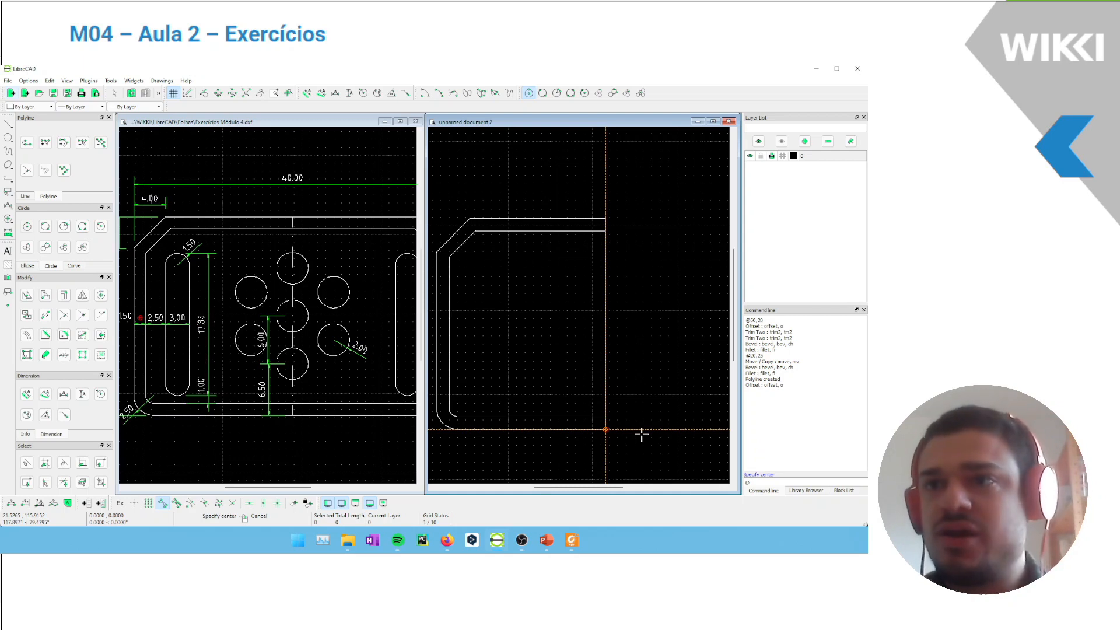
pyautogui.press('Return')
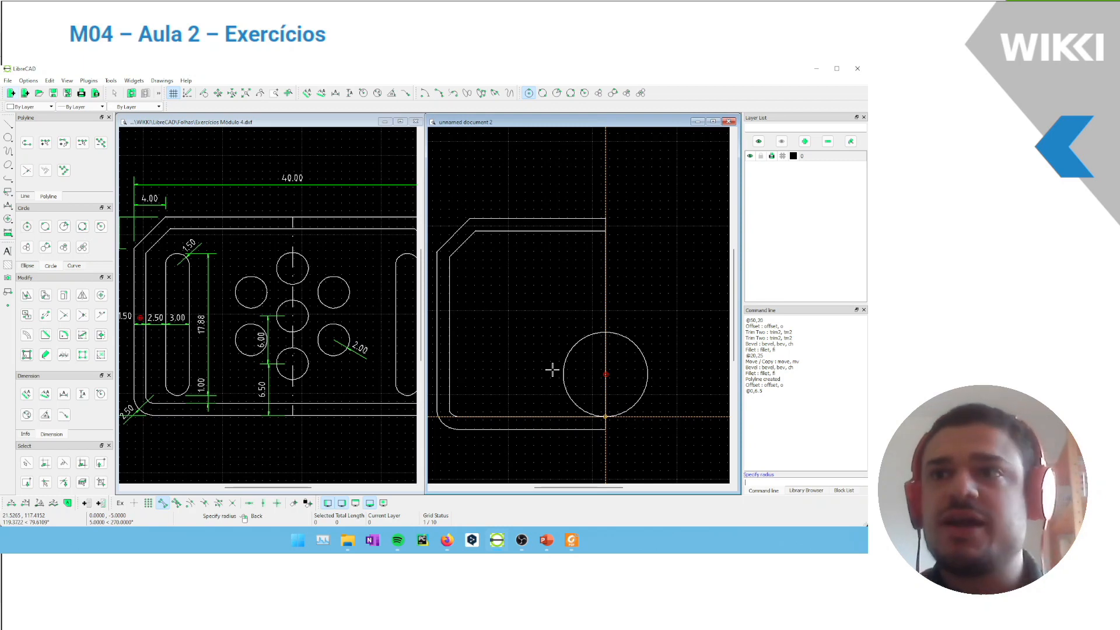
pyautogui.press('Return')
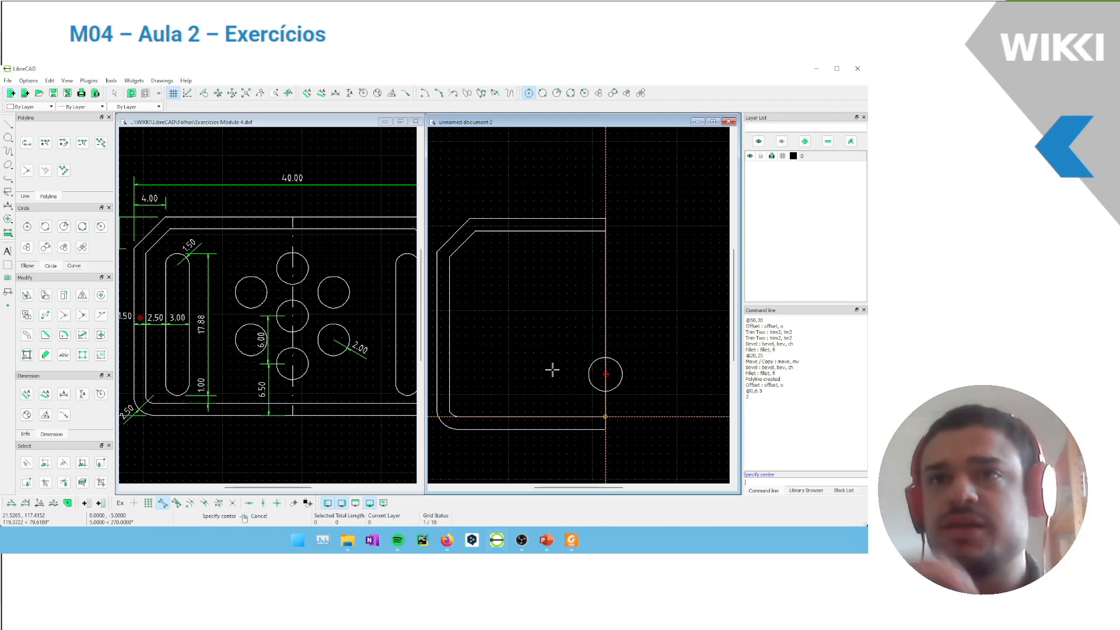
pyautogui.rightClick(553, 370)
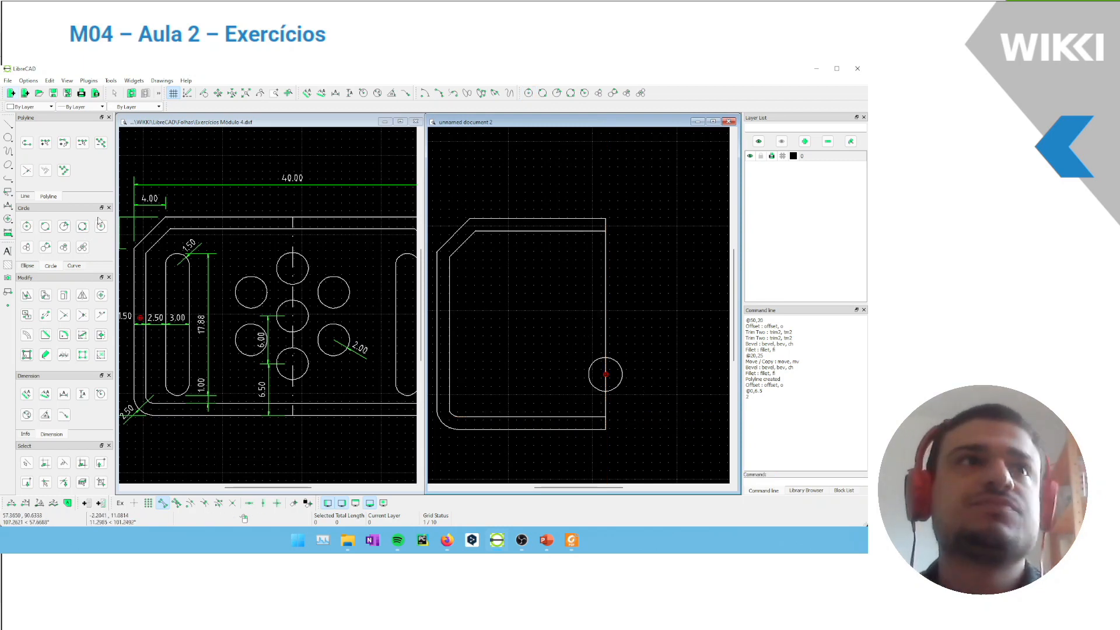
# Draw a second circle of radius 2 above the first, with its center at @0,6
pyautogui.click(26, 225)
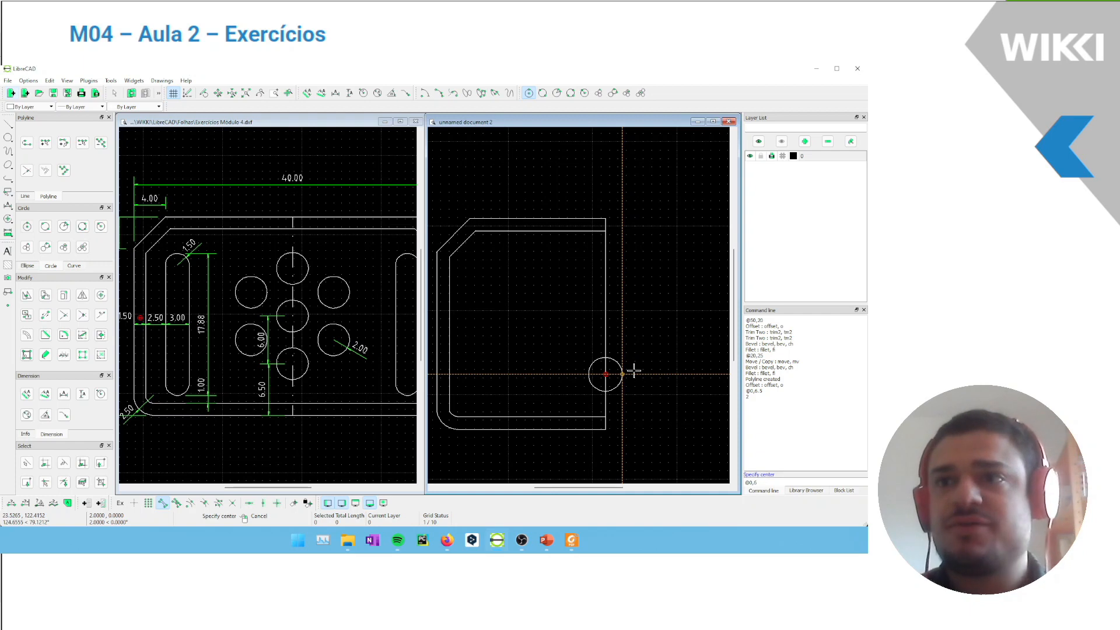
pyautogui.press('Return')
pyautogui.write('2')
pyautogui.press('Return')
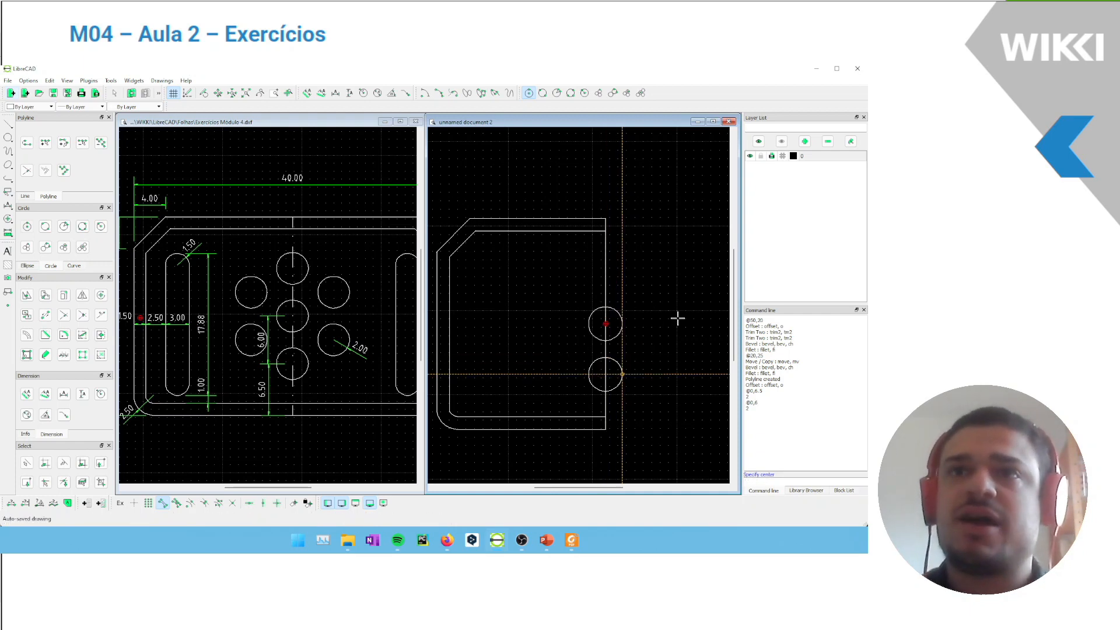
pyautogui.press('Escape')
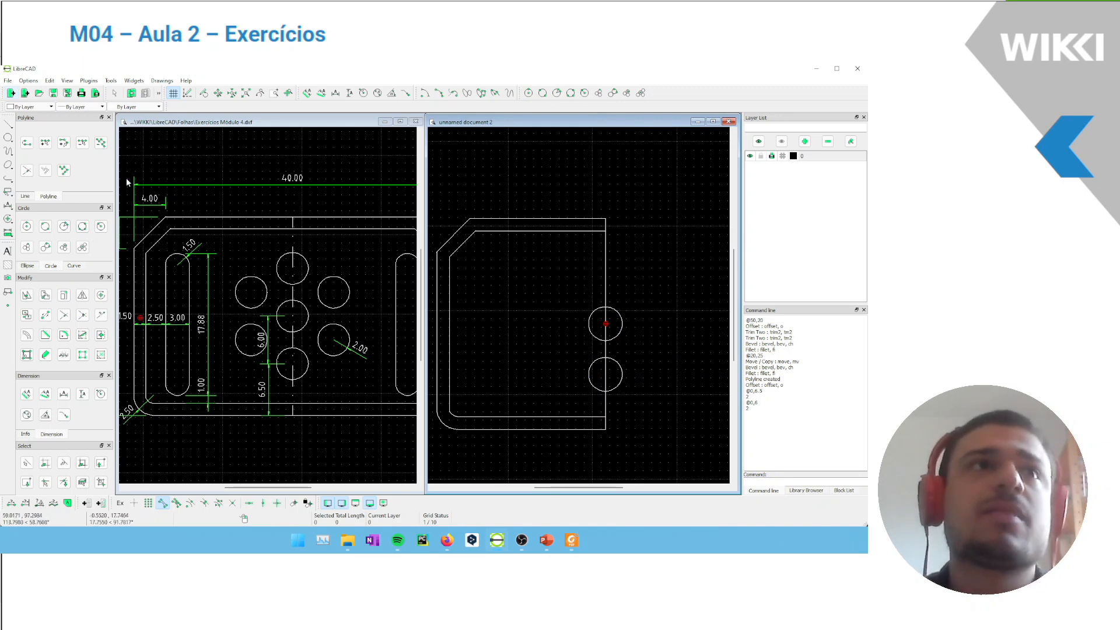
# Draw a third circle of radius 2 above the middle one, with its center at @0,6
pyautogui.click(27, 227)
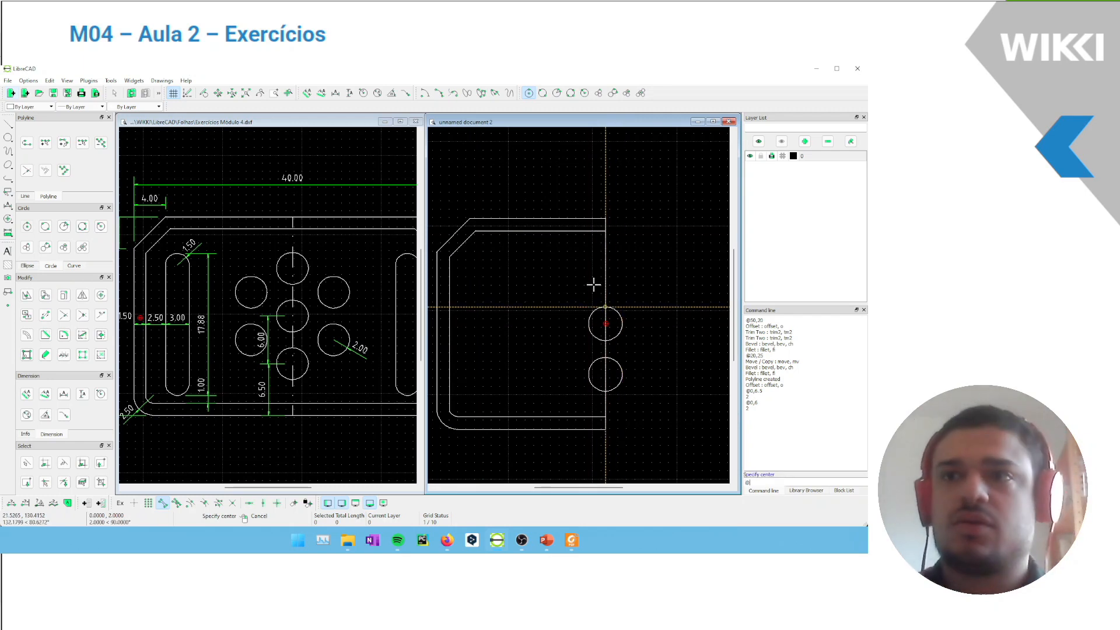
pyautogui.write('@')
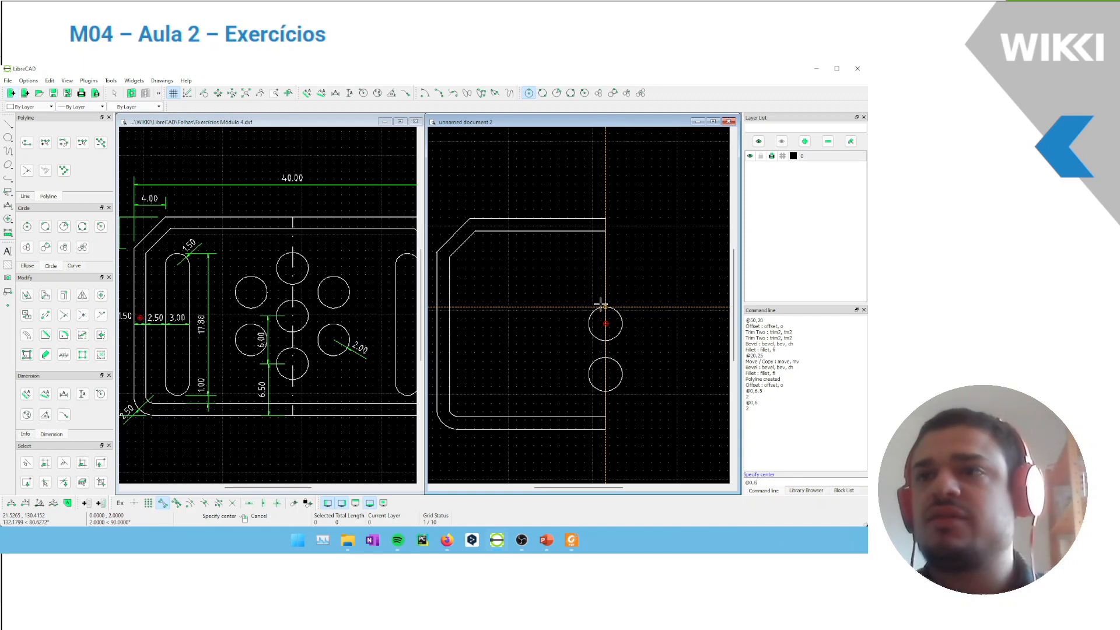
pyautogui.write('0,6')
pyautogui.press('Return')
pyautogui.press('Return')
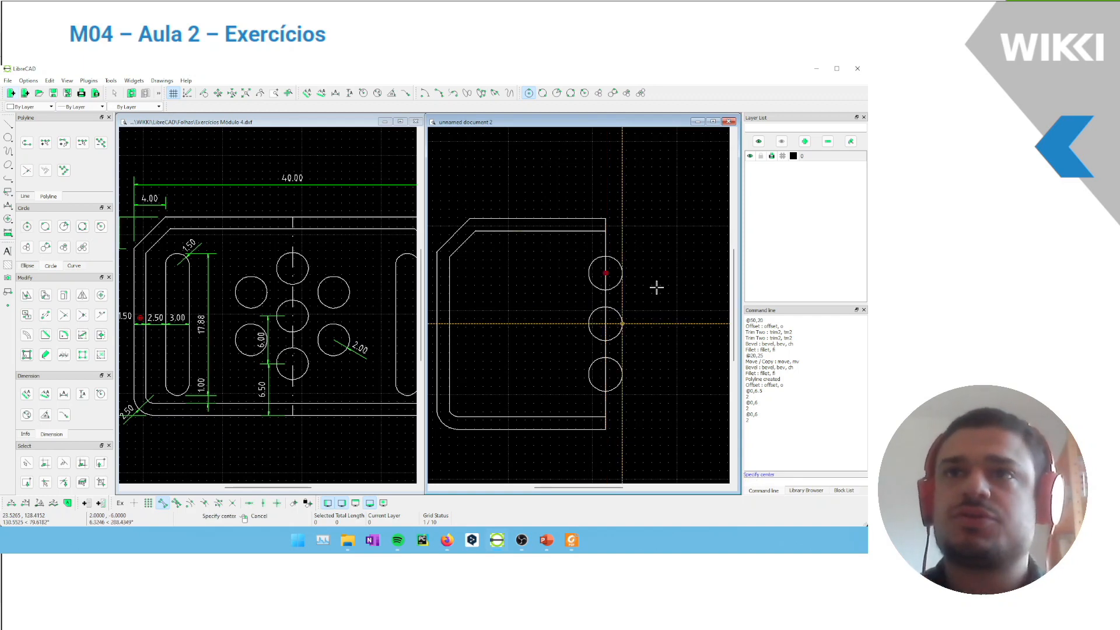
# Draw a 6-sided polygon centered on the middle circle with a corner at the lower circle's center, using center snap only
pyautogui.moveTo(601, 274)
pyautogui.mouseDown(button='middle')
pyautogui.moveTo(581, 273)
pyautogui.moveTo(582, 254)
pyautogui.mouseUp(button='middle')
pyautogui.click(30, 197)
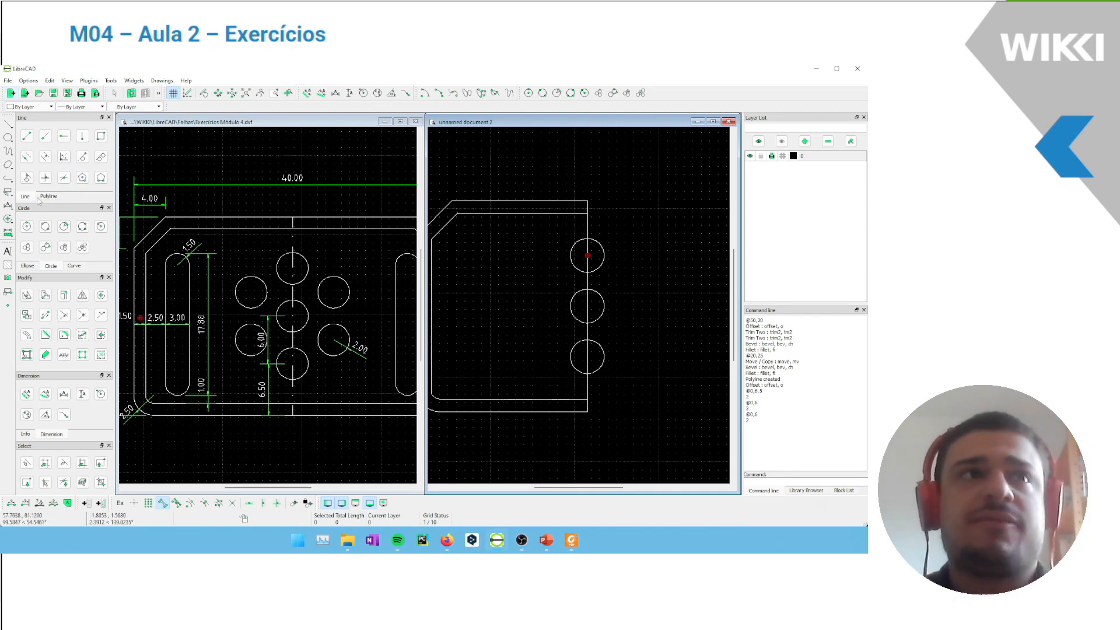
pyautogui.click(82, 177)
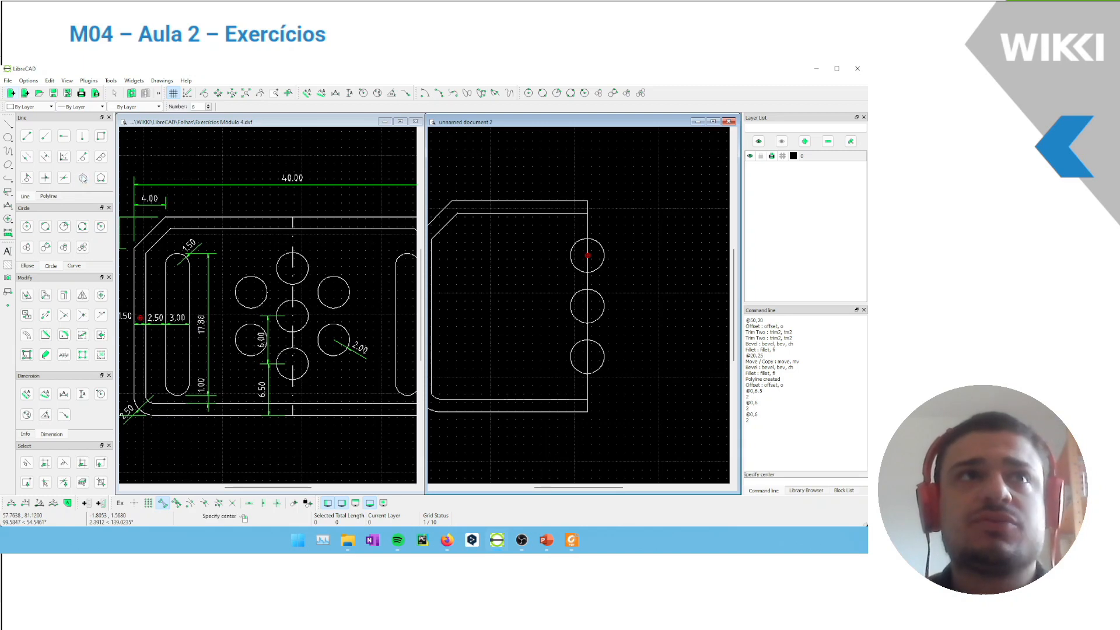
pyautogui.click(192, 503)
pyautogui.click(164, 503)
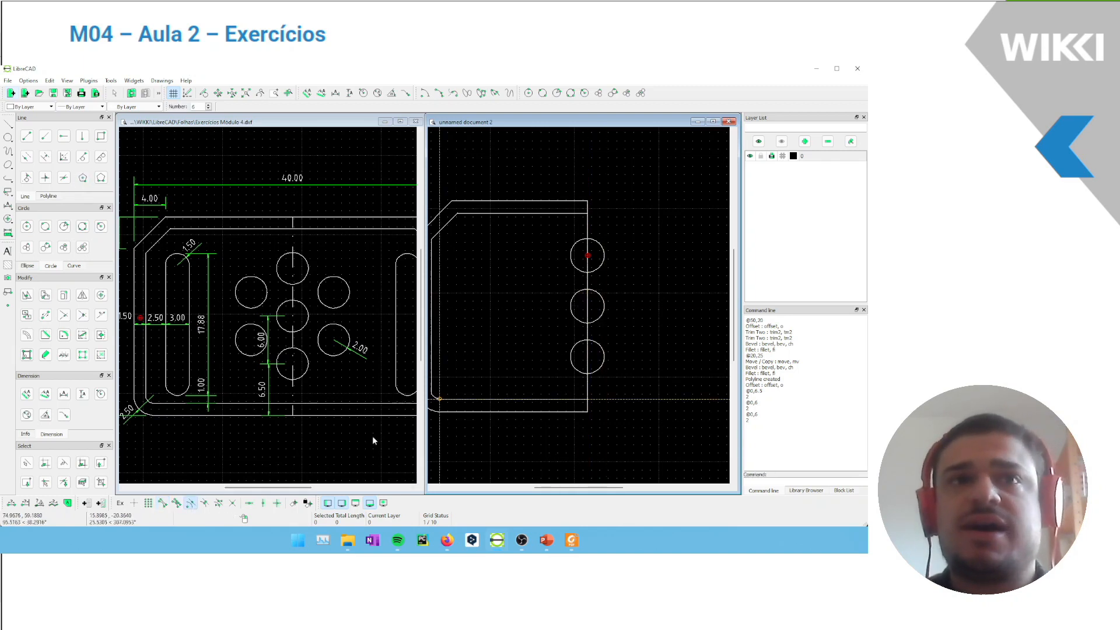
pyautogui.click(587, 305)
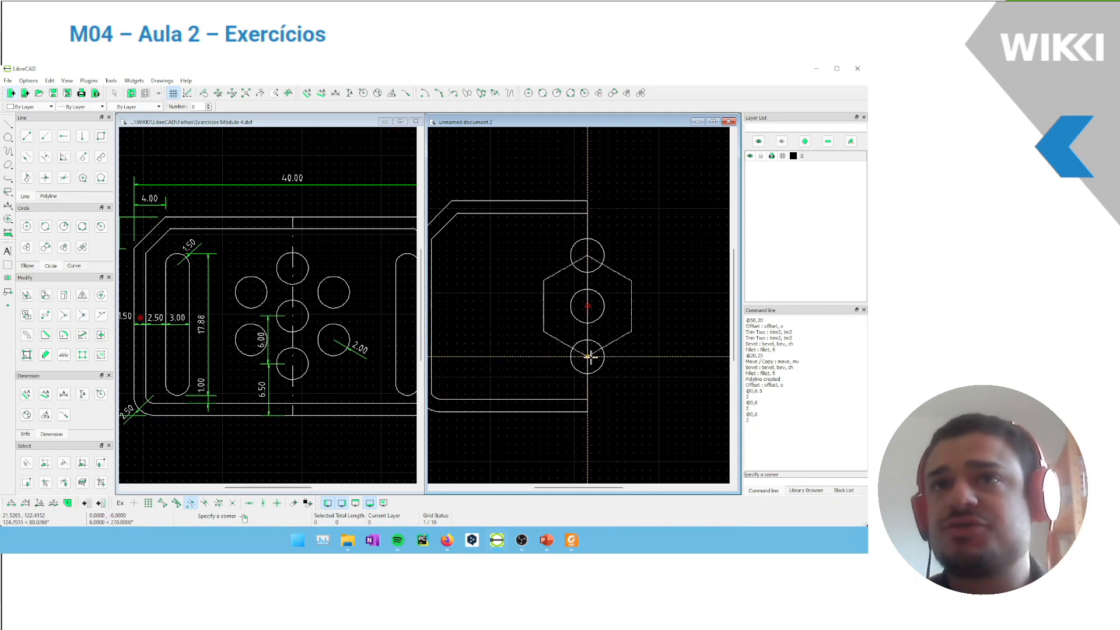
pyautogui.click(588, 356)
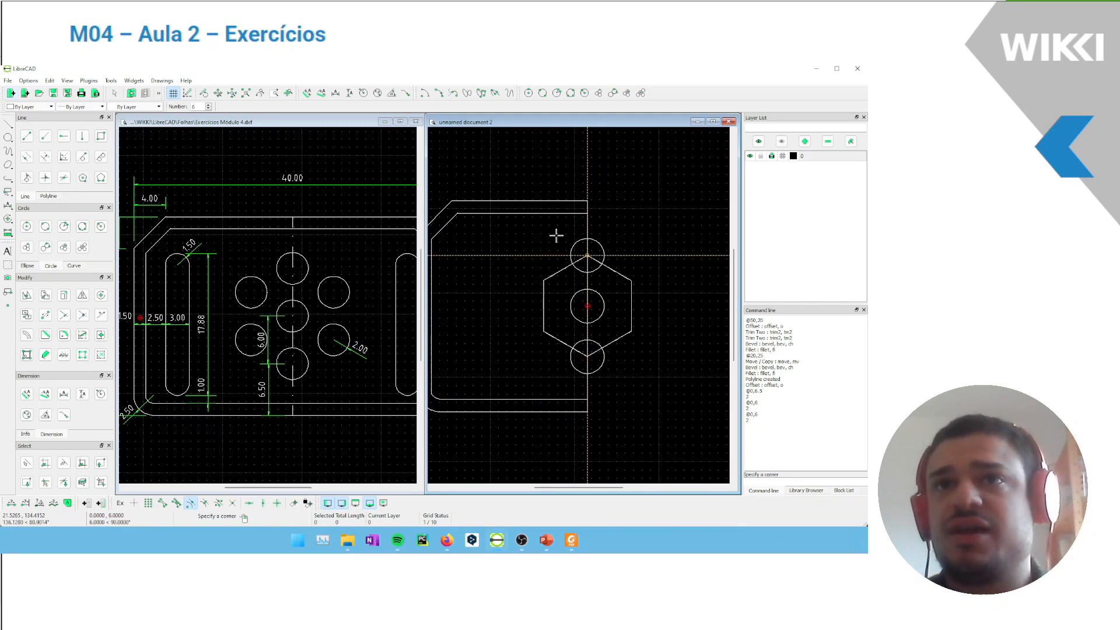
pyautogui.press('Escape')
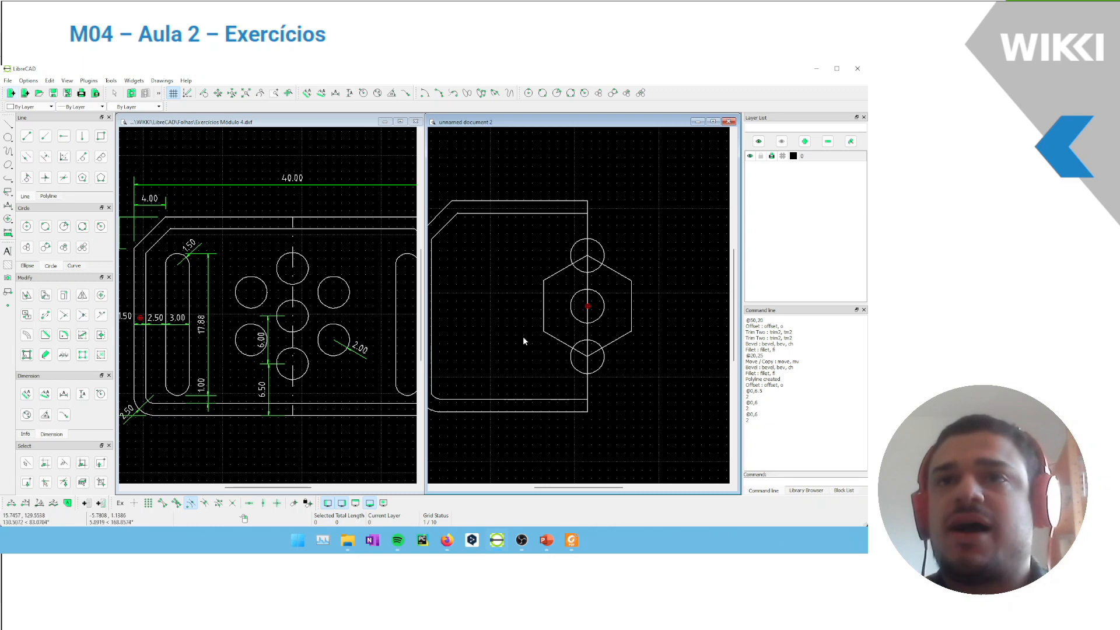
# Draw a circle of radius 2 centered on the hexagon's lower-left corner, using endpoint snap instead of center snap
pyautogui.click(101, 227)
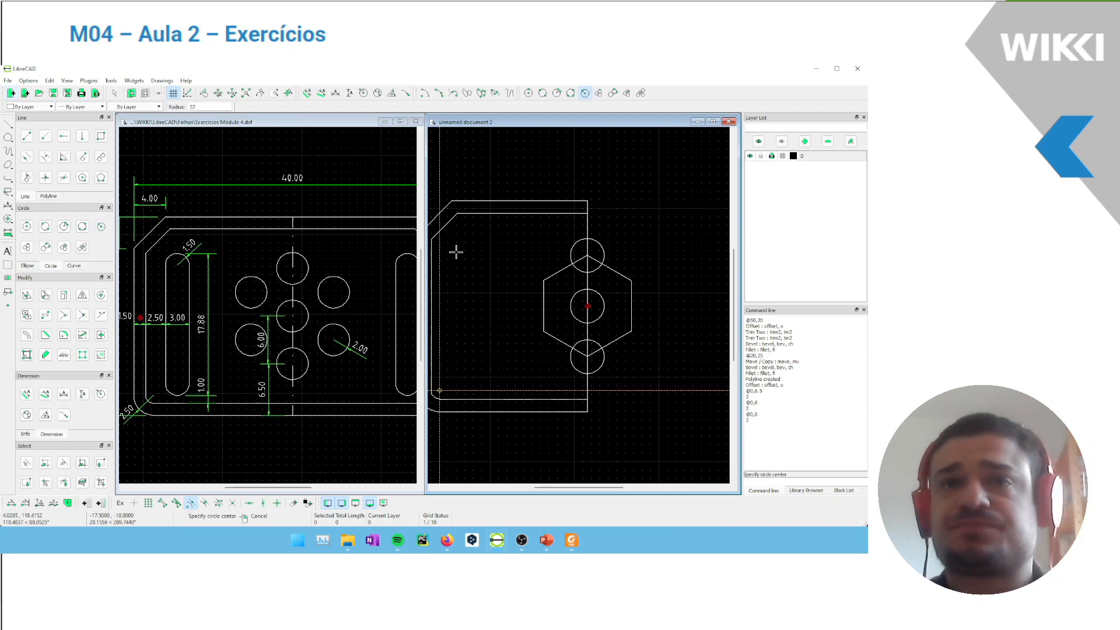
pyautogui.click(260, 124)
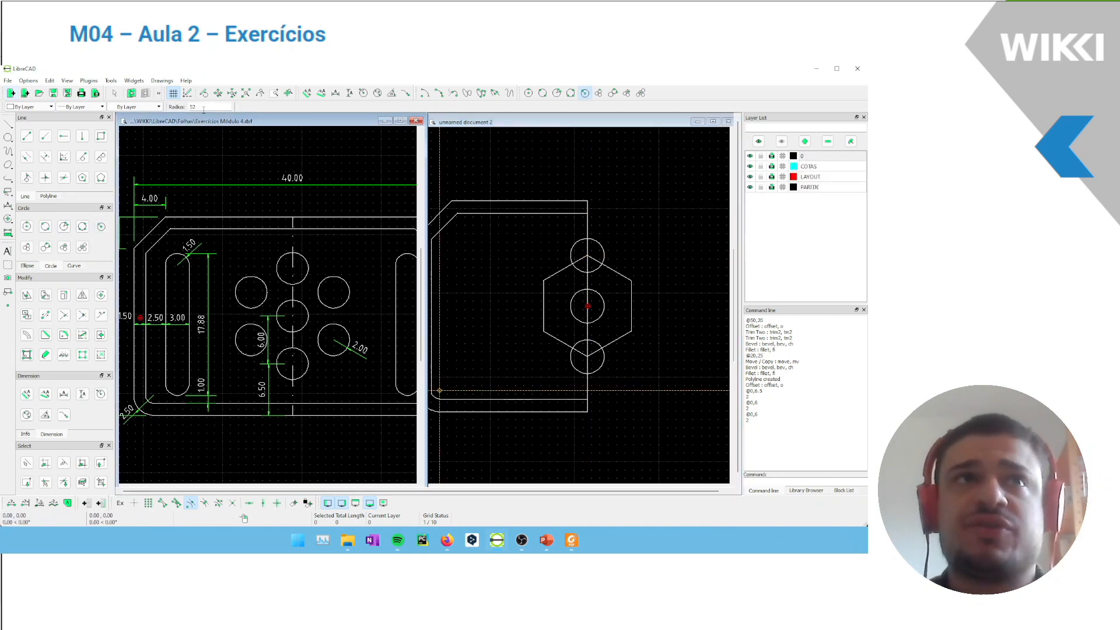
pyautogui.doubleClick(192, 107)
pyautogui.write('2')
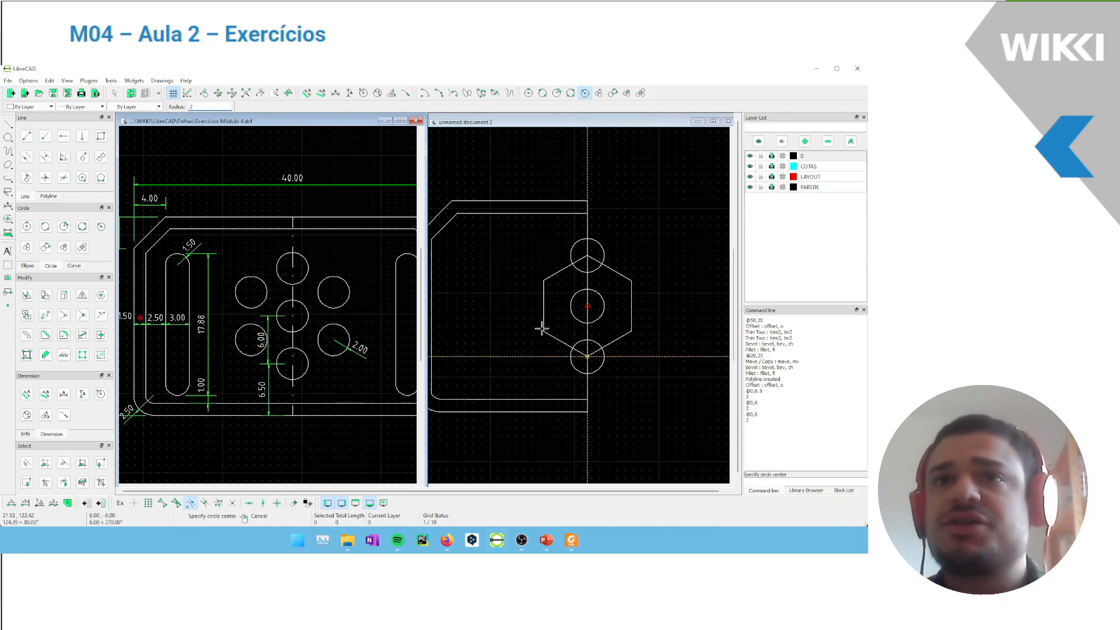
pyautogui.click(191, 503)
pyautogui.click(162, 503)
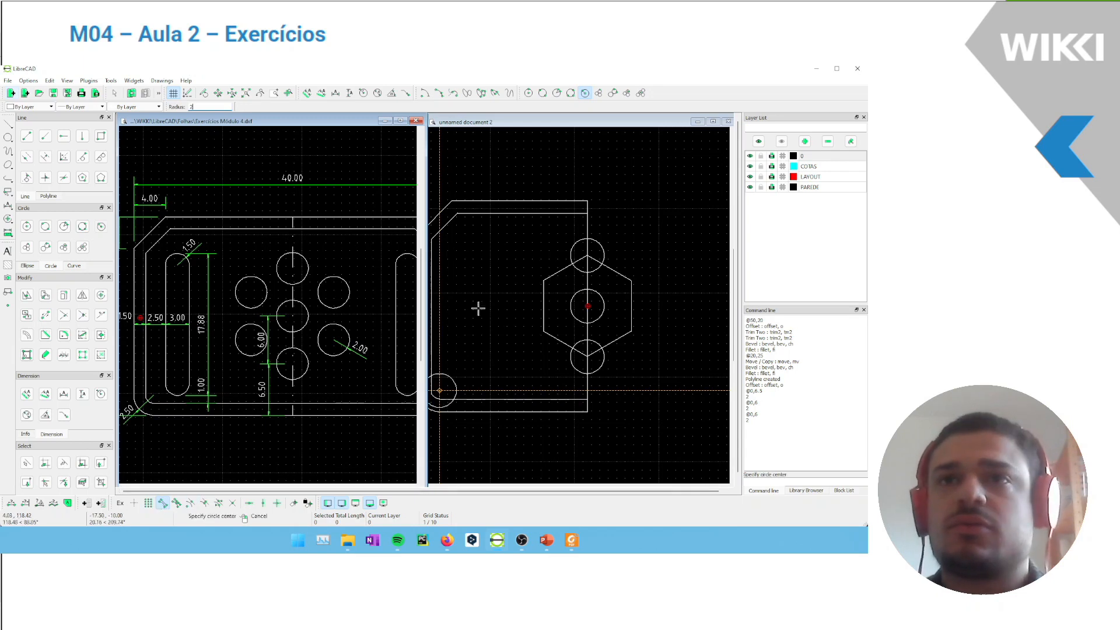
pyautogui.click(544, 330)
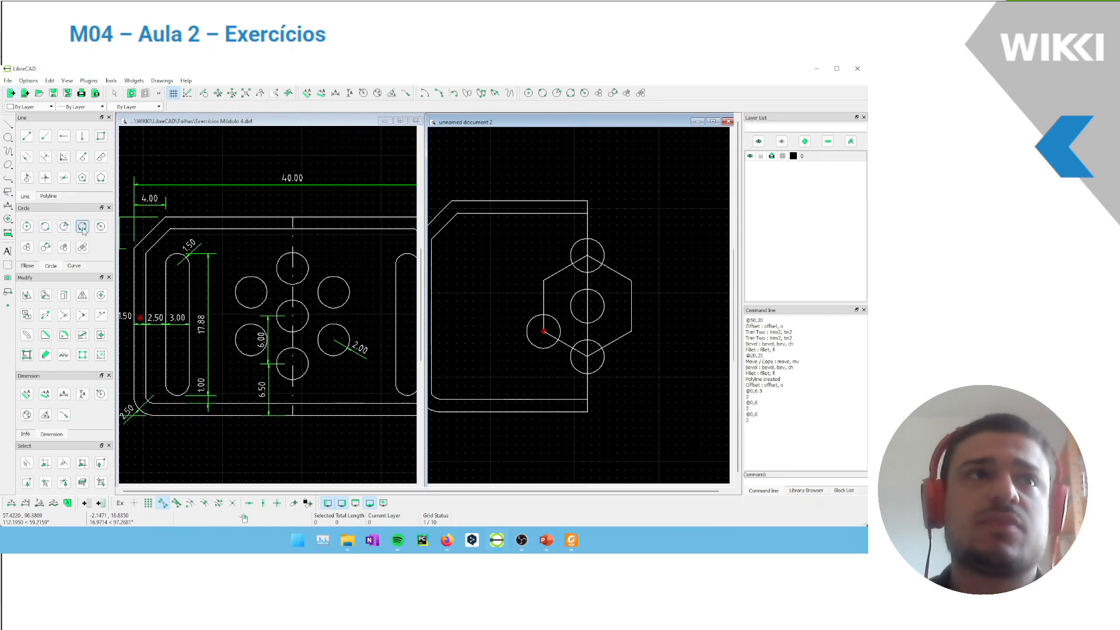
# Draw a circle of radius 2 centered on the hexagon's upper-left corner
pyautogui.click(101, 227)
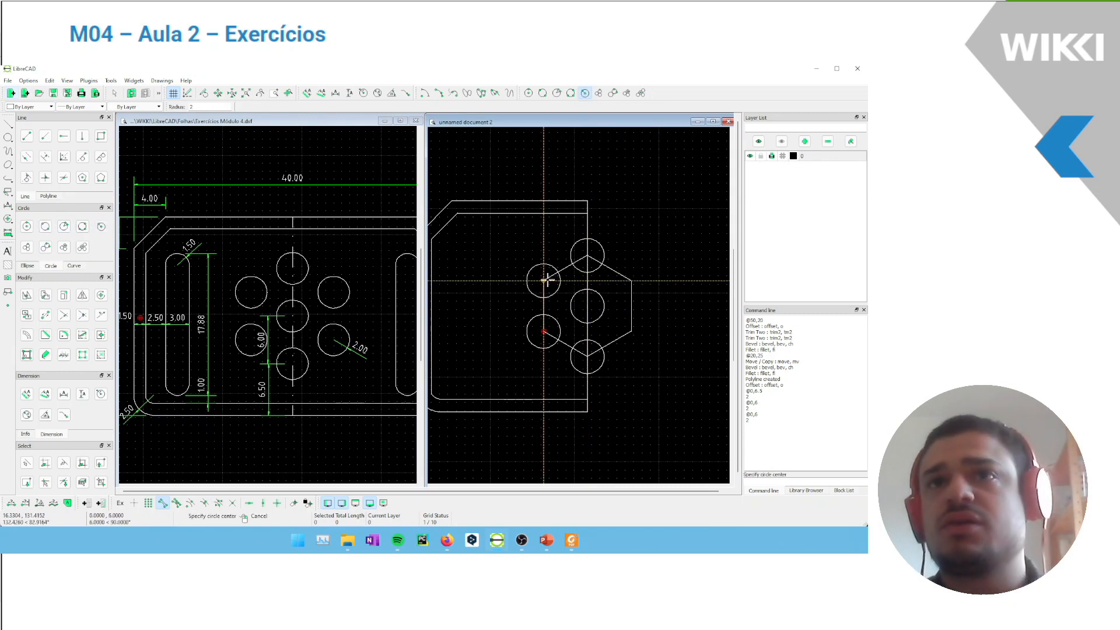
pyautogui.click(542, 280)
pyautogui.rightClick(571, 249)
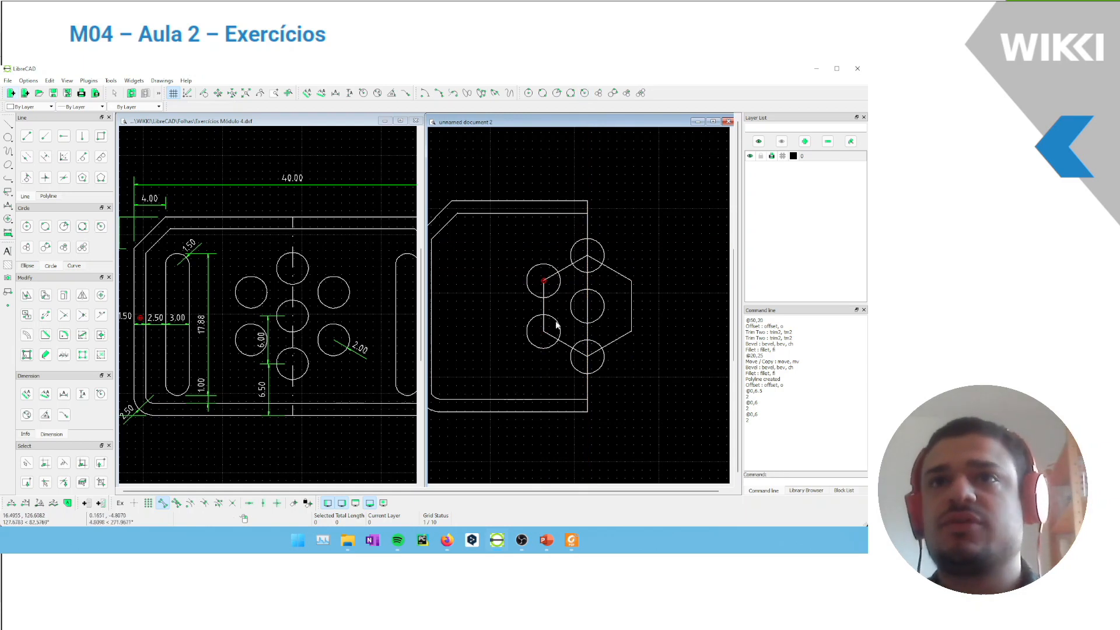
# Delete all segments of the construction hexagon, leaving only the circles inside the plate
pyautogui.click(564, 271)
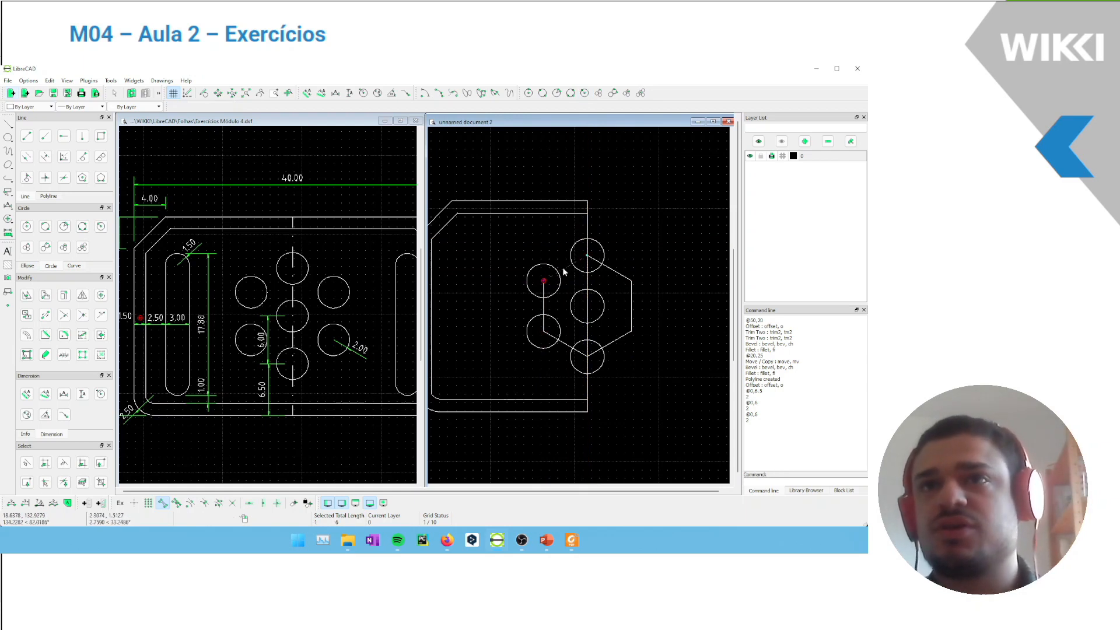
pyautogui.click(543, 313)
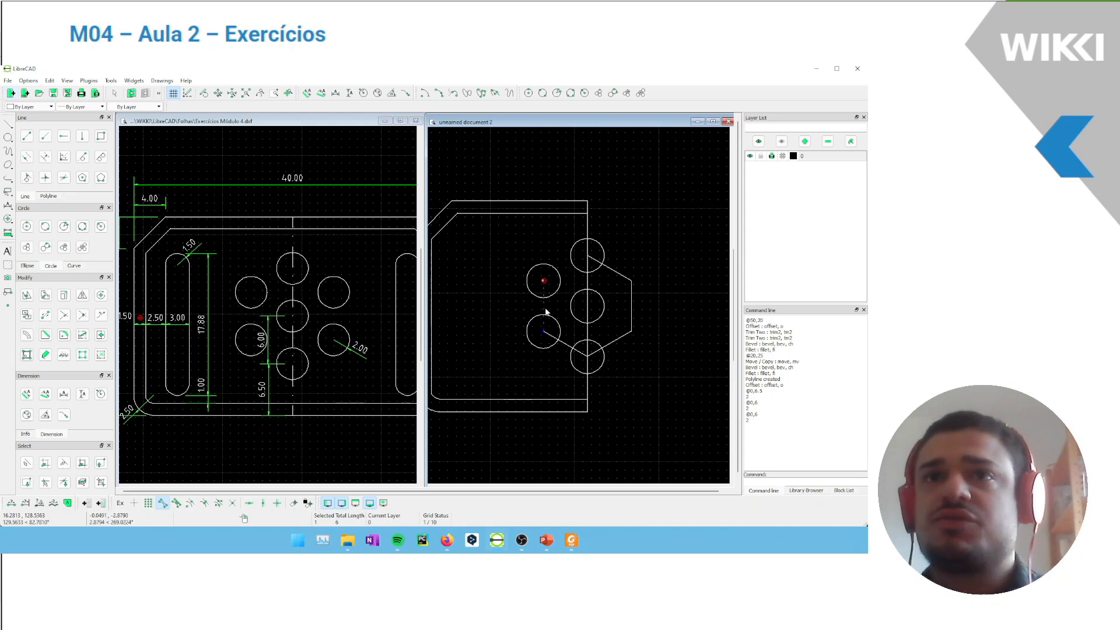
pyautogui.click(564, 344)
pyautogui.click(631, 336)
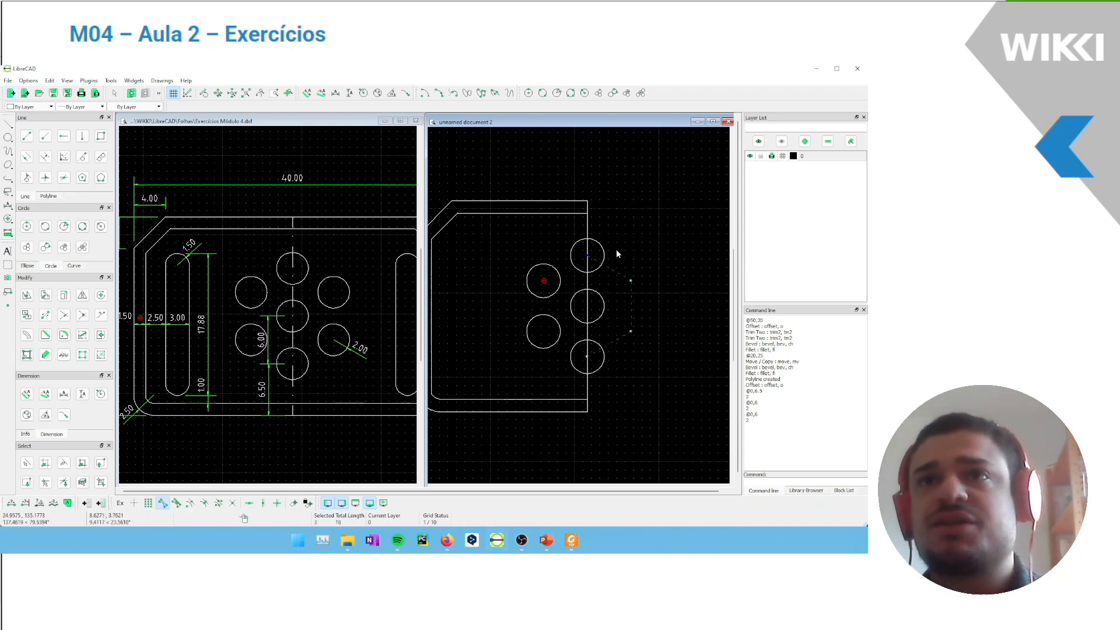
pyautogui.moveTo(591, 268); pyautogui.dragTo(619, 280, button='middle')
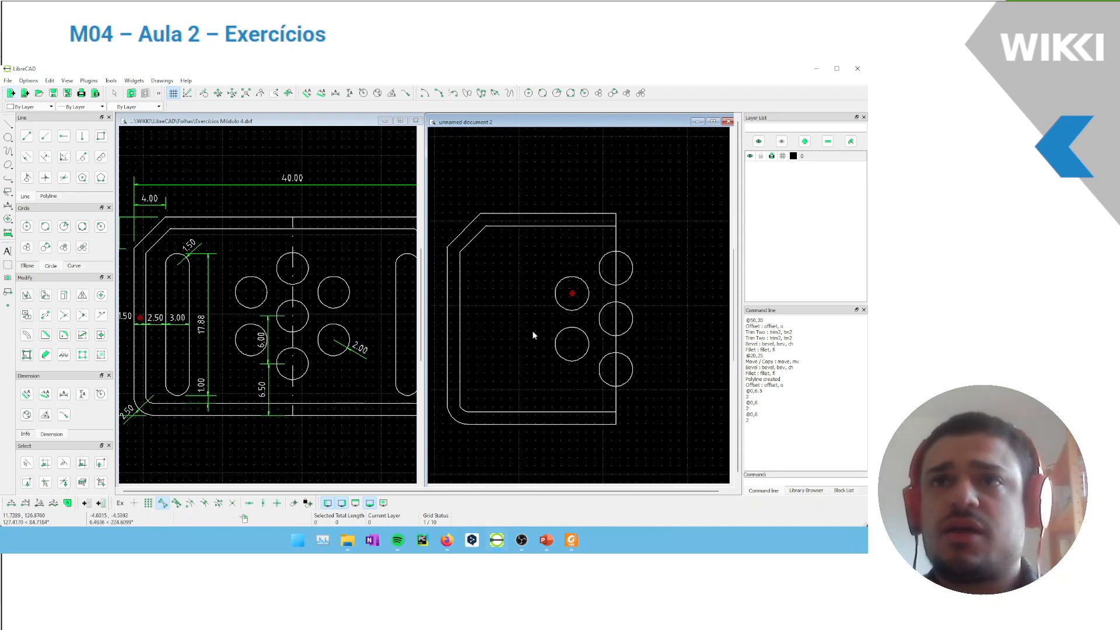
pyautogui.moveTo(552, 328); pyautogui.dragTo(541, 320, button='middle')
pyautogui.moveTo(570, 285); pyautogui.dragTo(581, 283, button='middle')
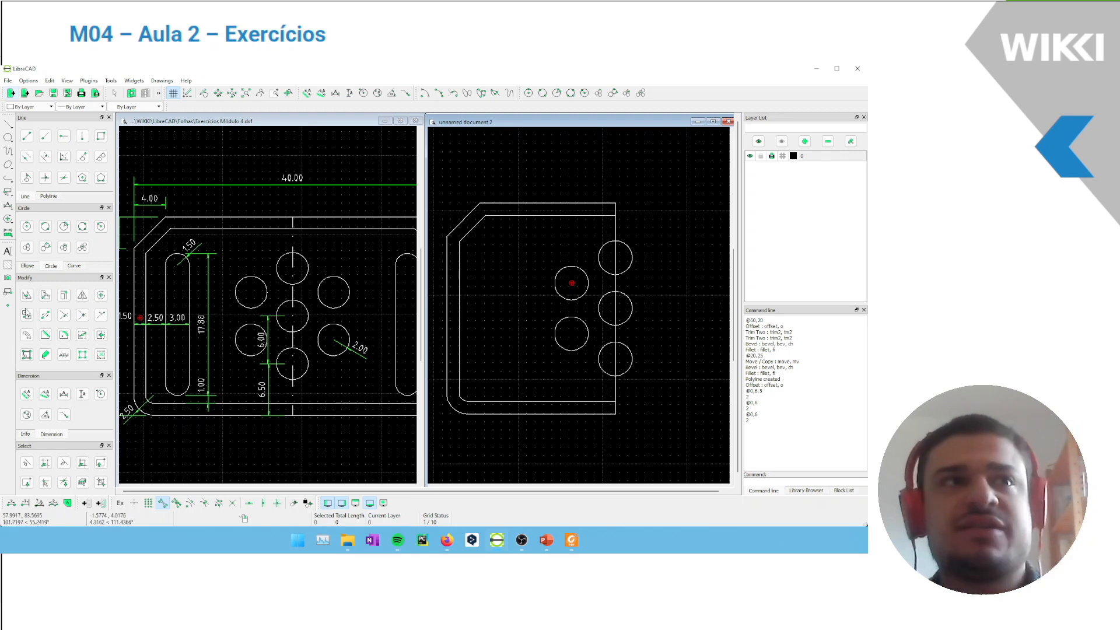
# Trim the three circles on the plate's right edge against that edge, keeping their left halves
pyautogui.click(64, 314)
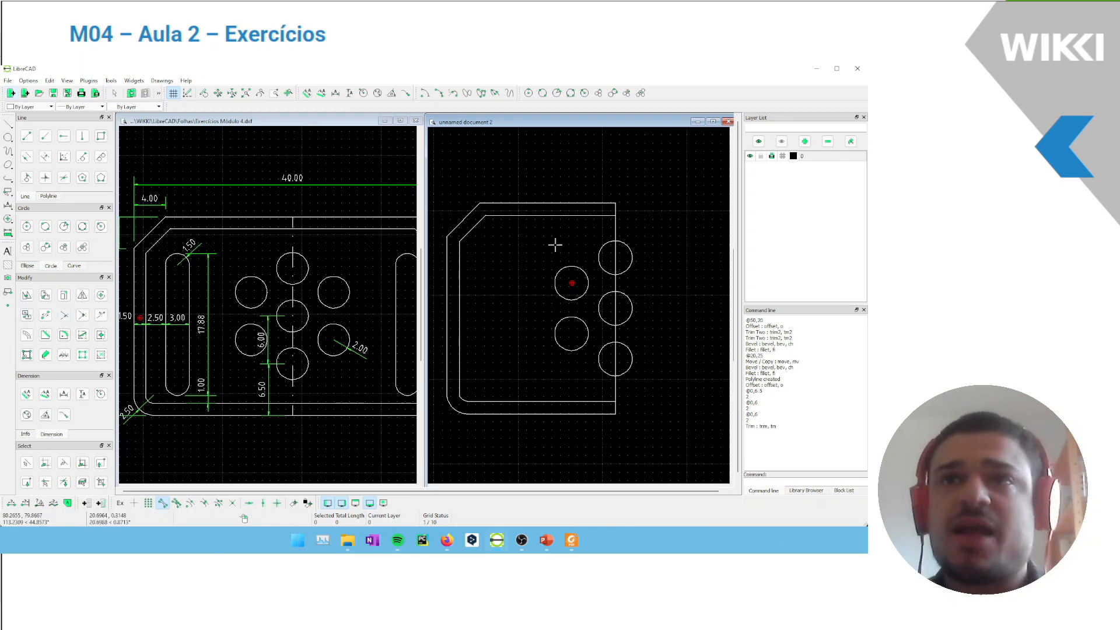
pyautogui.click(615, 250)
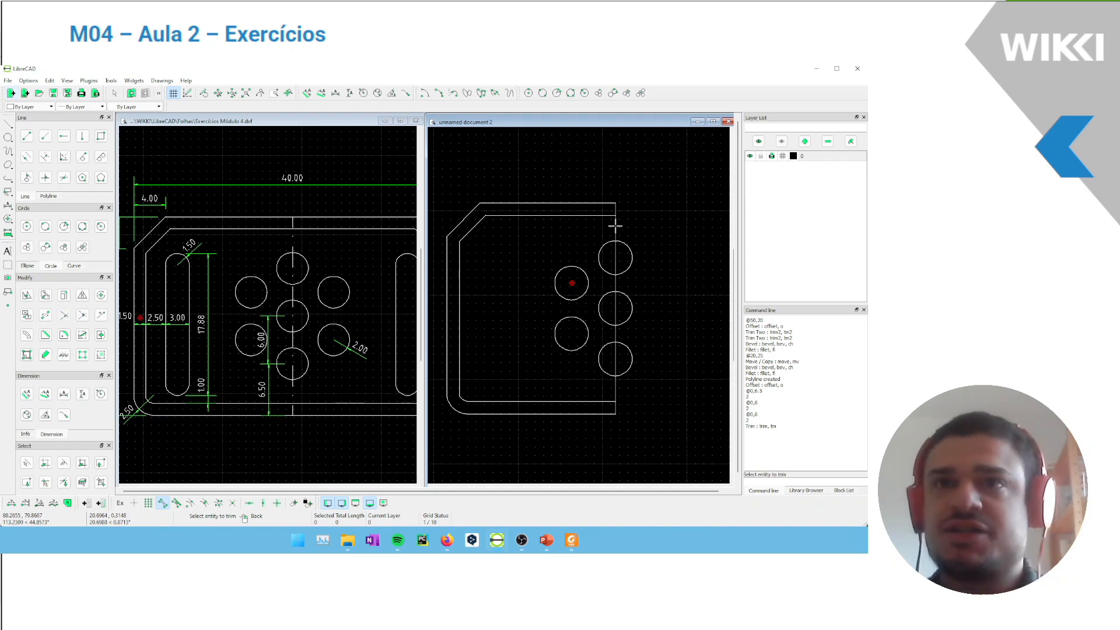
pyautogui.click(599, 259)
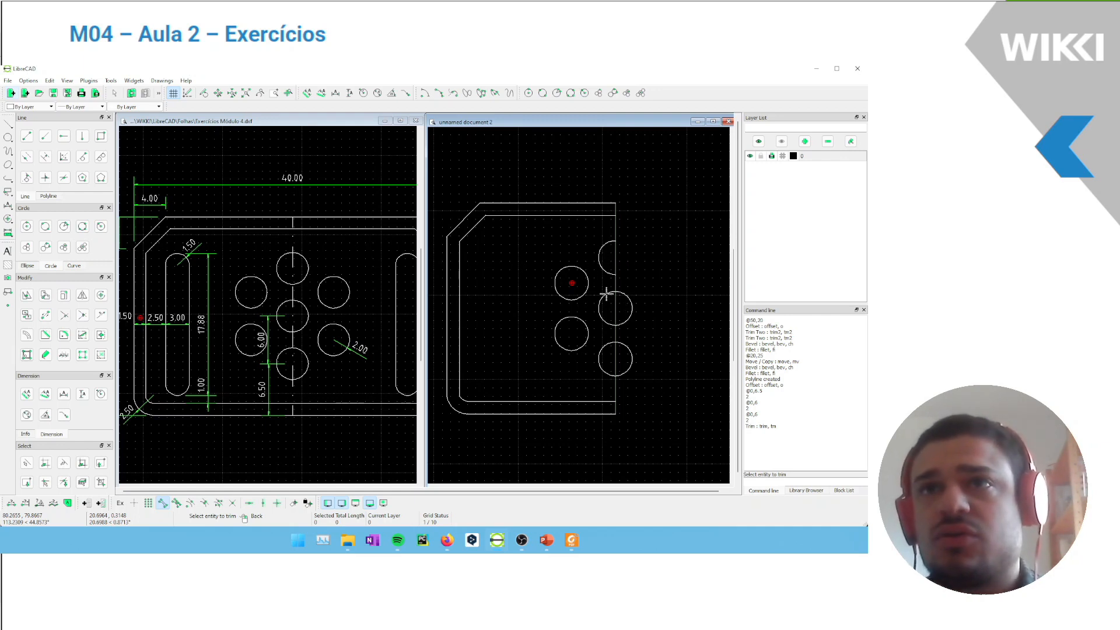
pyautogui.click(603, 315)
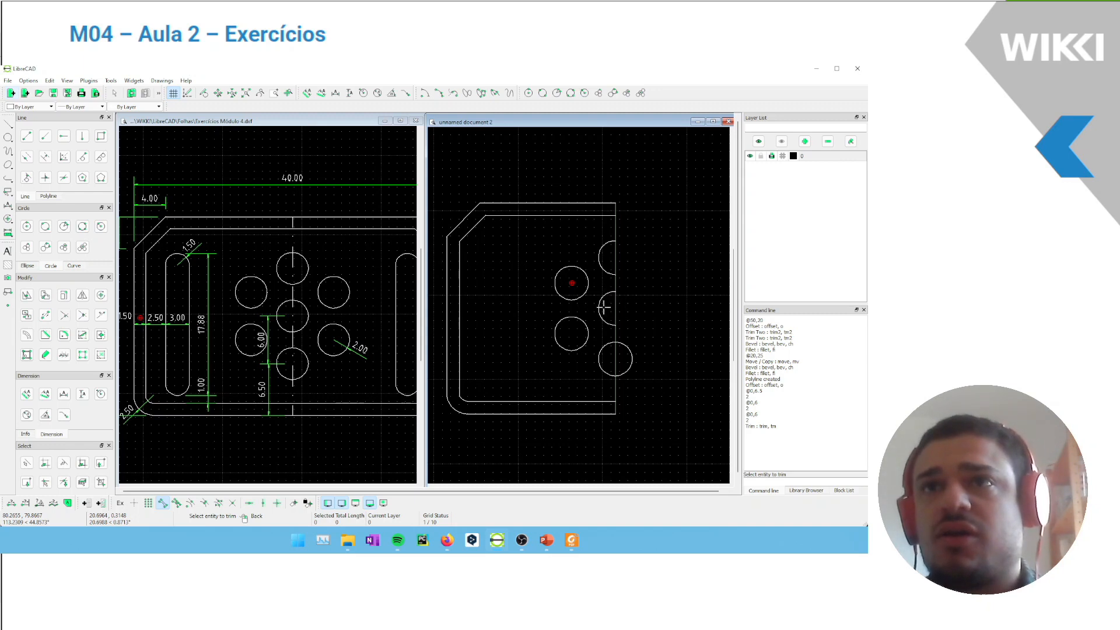
pyautogui.click(603, 372)
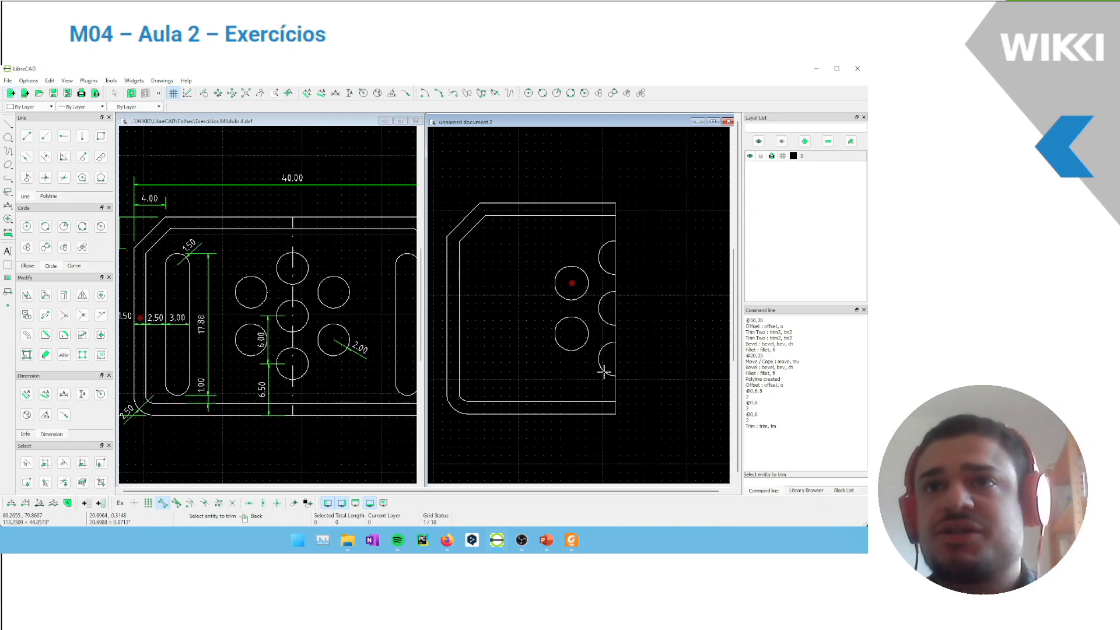
pyautogui.rightClick(608, 299)
pyautogui.rightClick(607, 298)
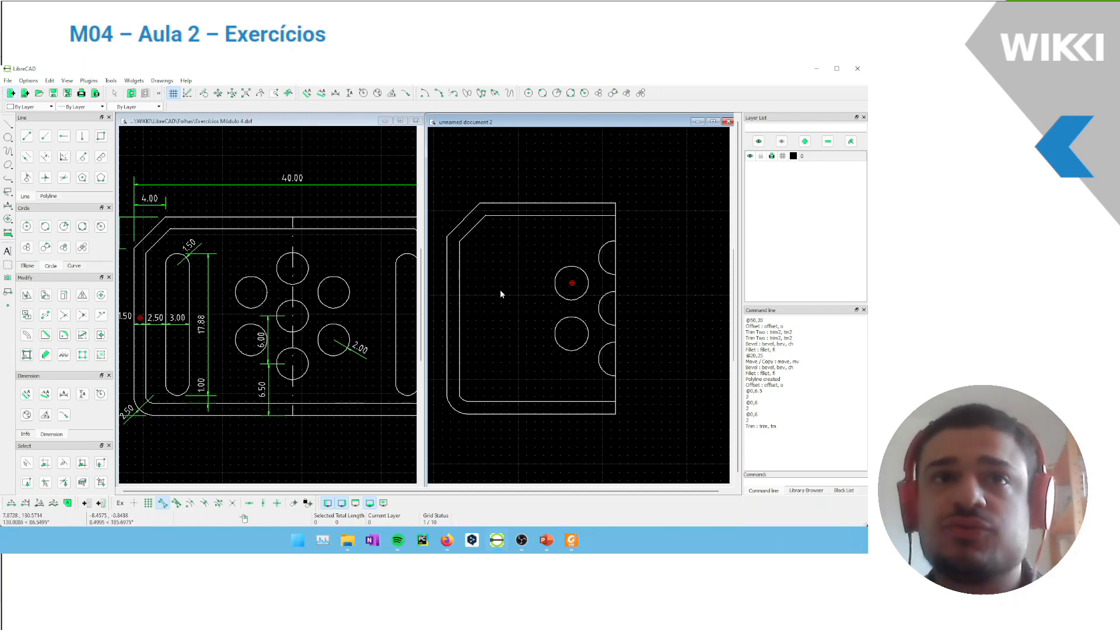
# Offset the inner contour's left vertical edge inward by 2.5
pyautogui.moveTo(509, 290)
pyautogui.mouseDown(button='middle')
pyautogui.moveTo(498, 273)
pyautogui.moveTo(508, 275)
pyautogui.mouseUp(button='middle')
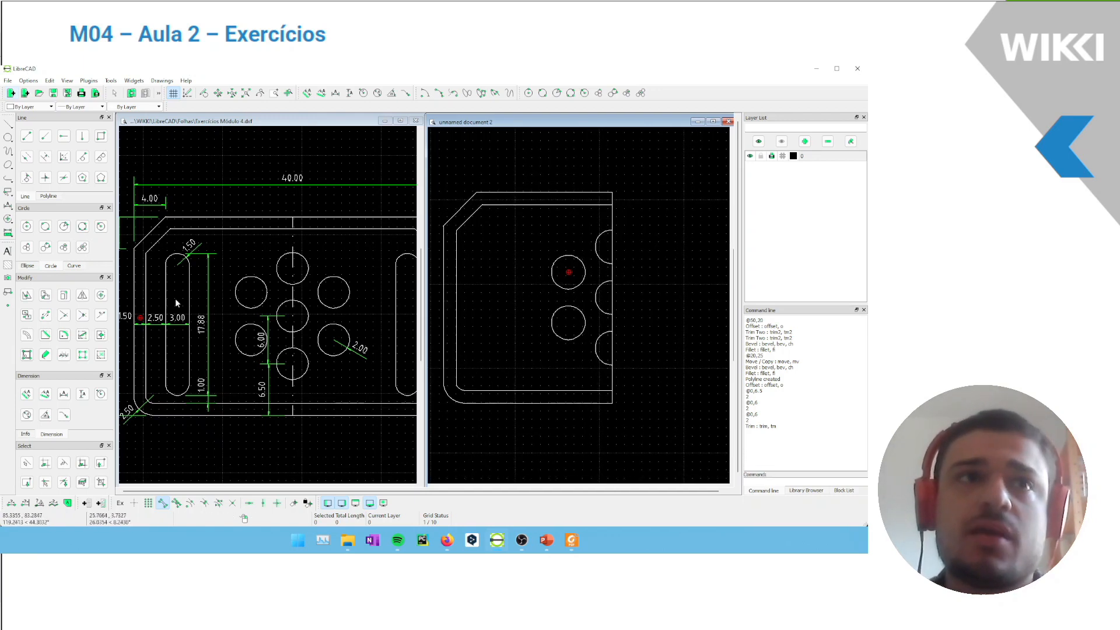
pyautogui.moveTo(257, 317); pyautogui.dragTo(281, 296, button='middle')
pyautogui.scroll(1, 206, 258)
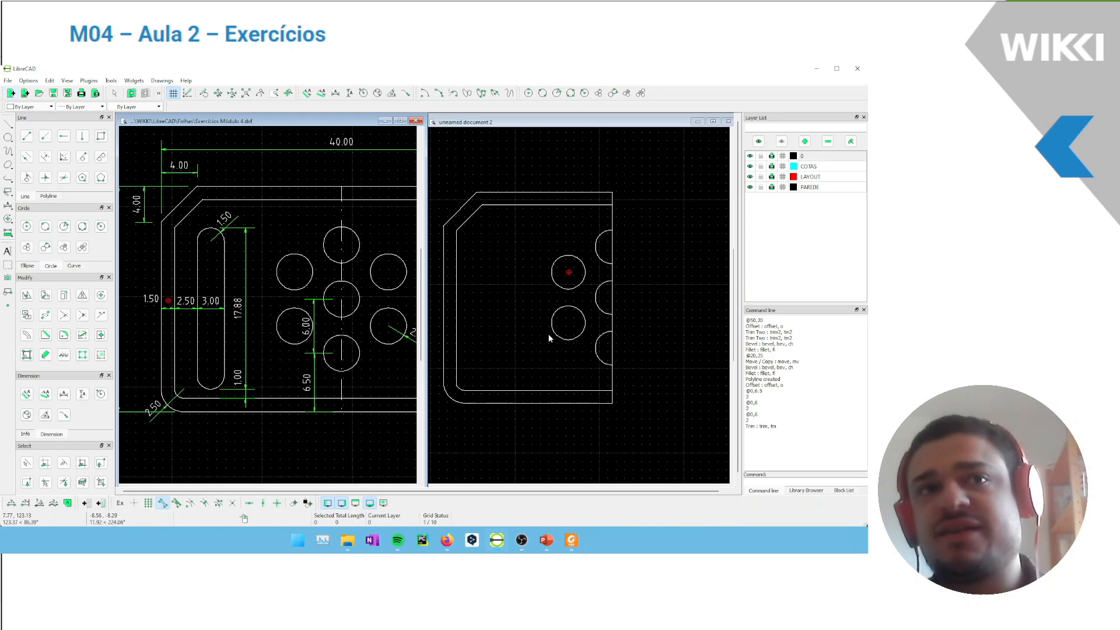
pyautogui.click(46, 158)
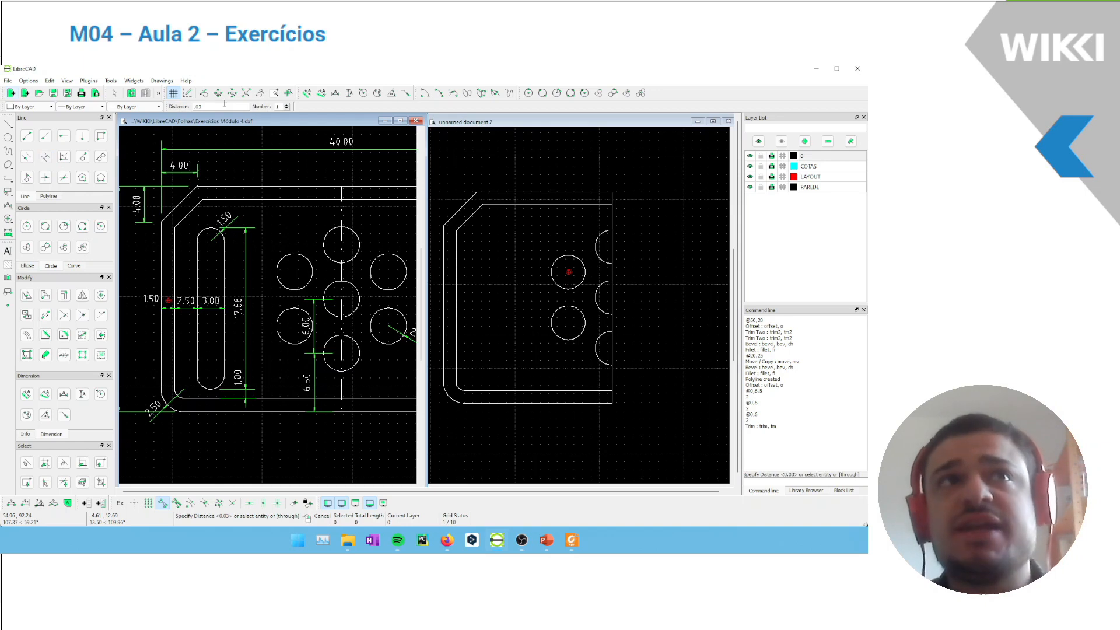
pyautogui.doubleClick(193, 106)
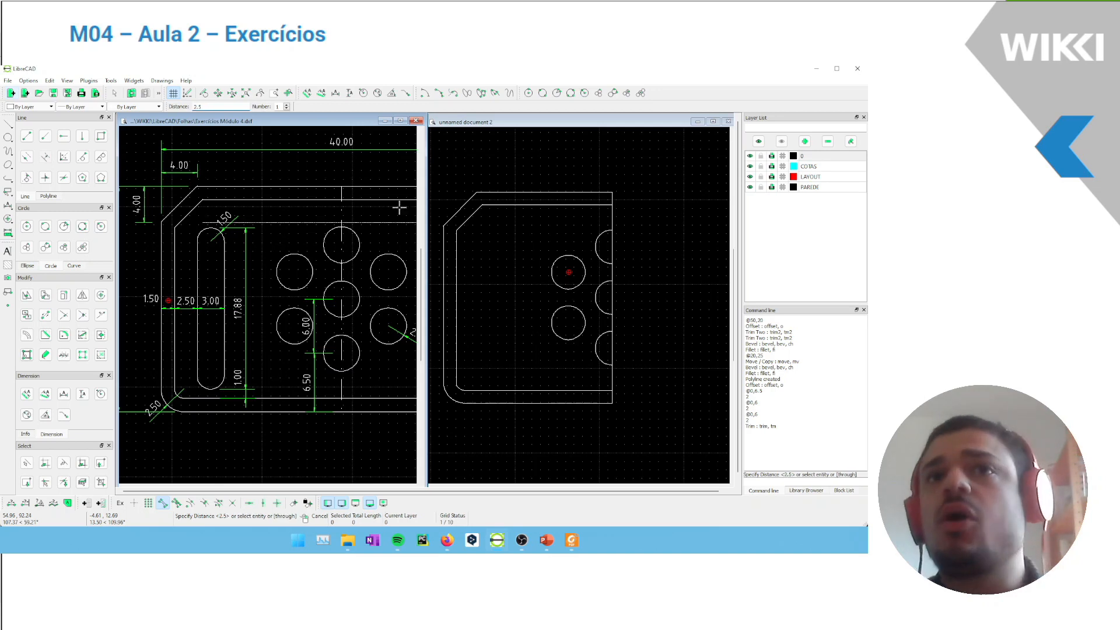
pyautogui.click(459, 282)
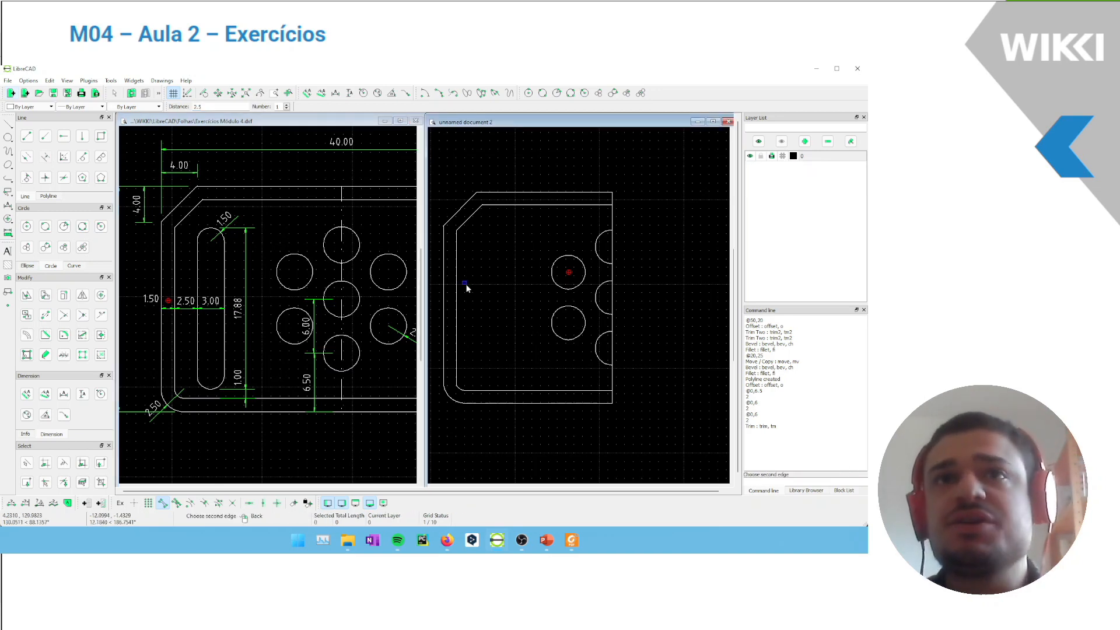
pyautogui.click(28, 335)
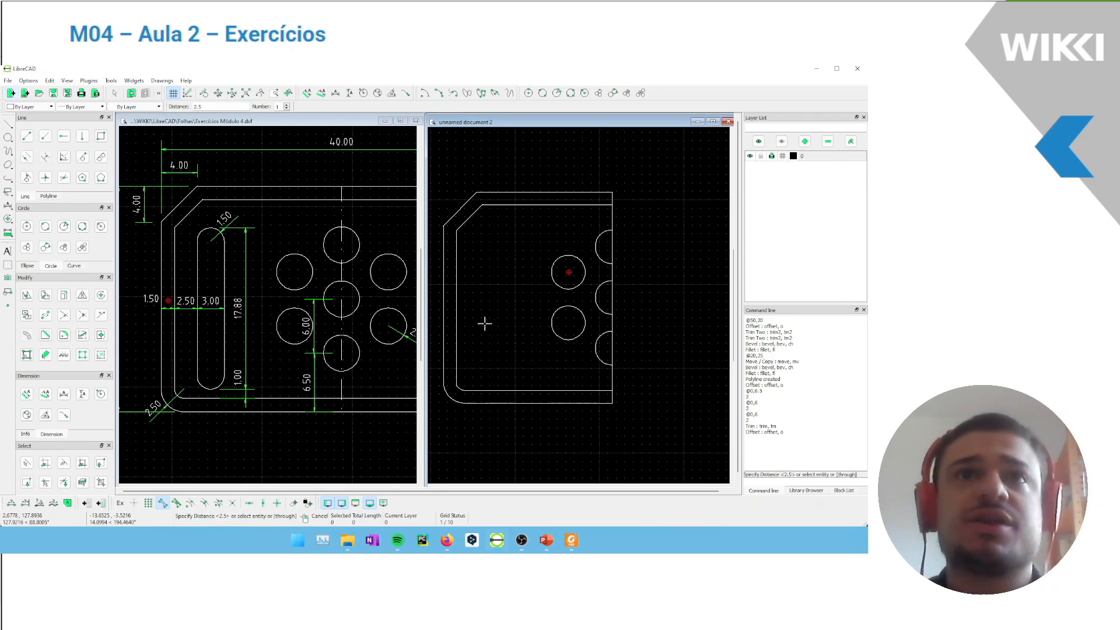
pyautogui.click(461, 306)
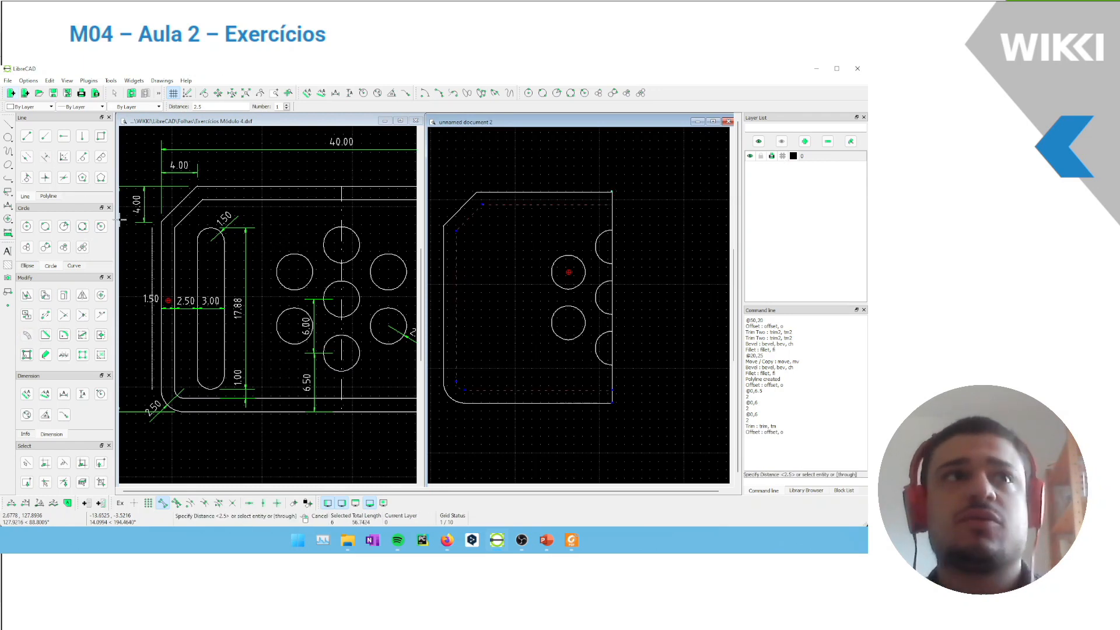
pyautogui.press('Escape')
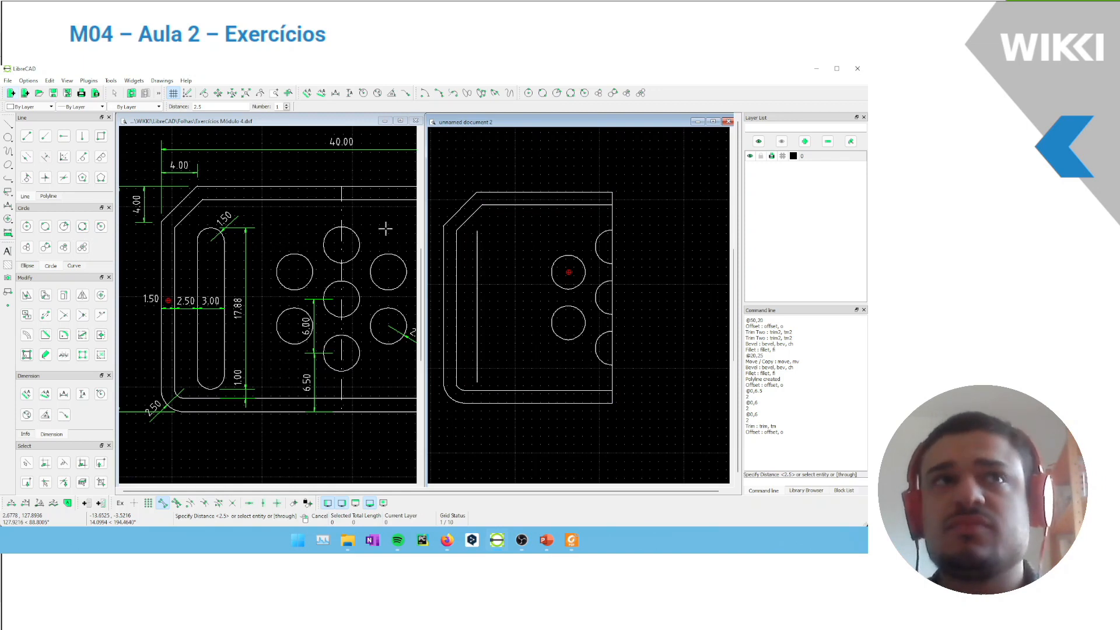
# Offset the inner contour's bottom edge upward by 1
pyautogui.doubleClick(196, 107)
pyautogui.write('1')
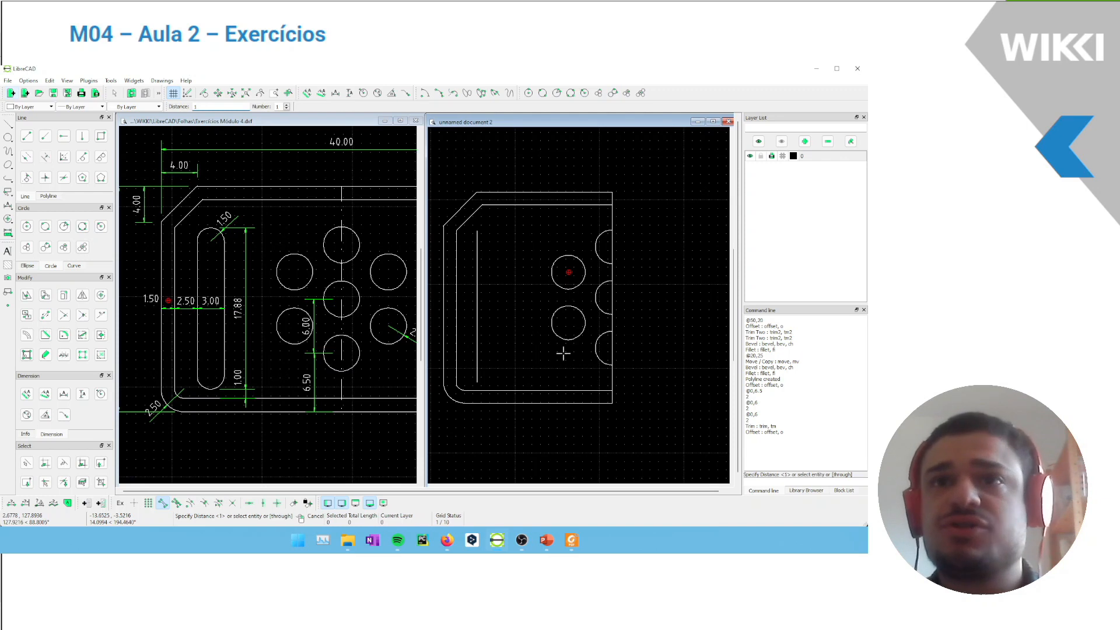
pyautogui.click(536, 381)
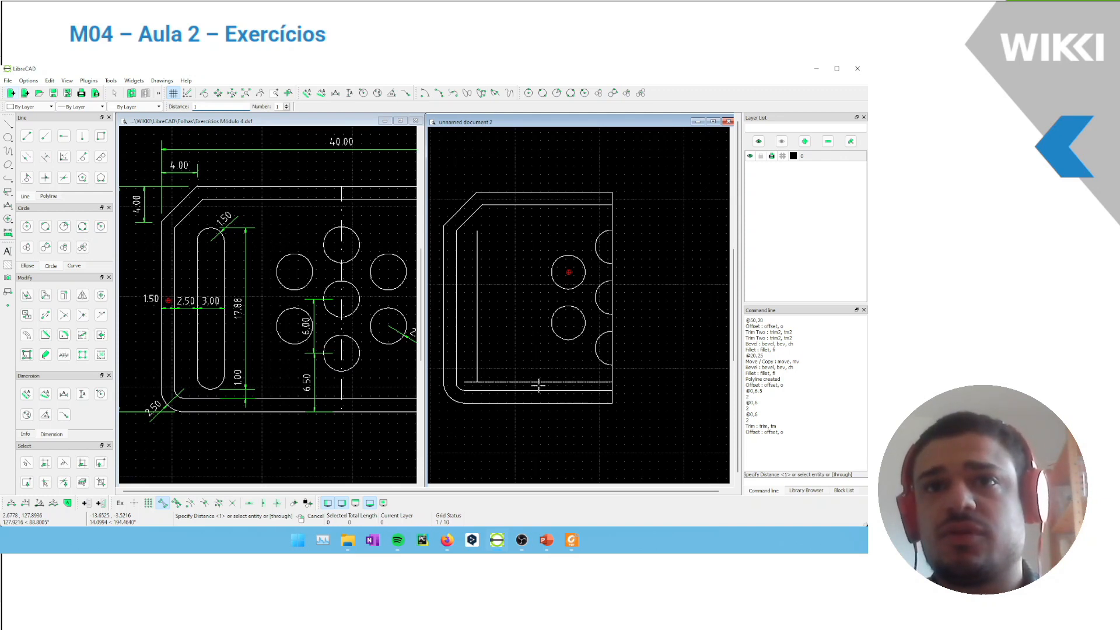
pyautogui.press('Escape')
# Trim the new vertical and horizontal offset lines to each other with Trim Two so they meet in a corner
pyautogui.scroll(2, 489, 381)
pyautogui.scroll(2, 487, 376)
pyautogui.click(82, 315)
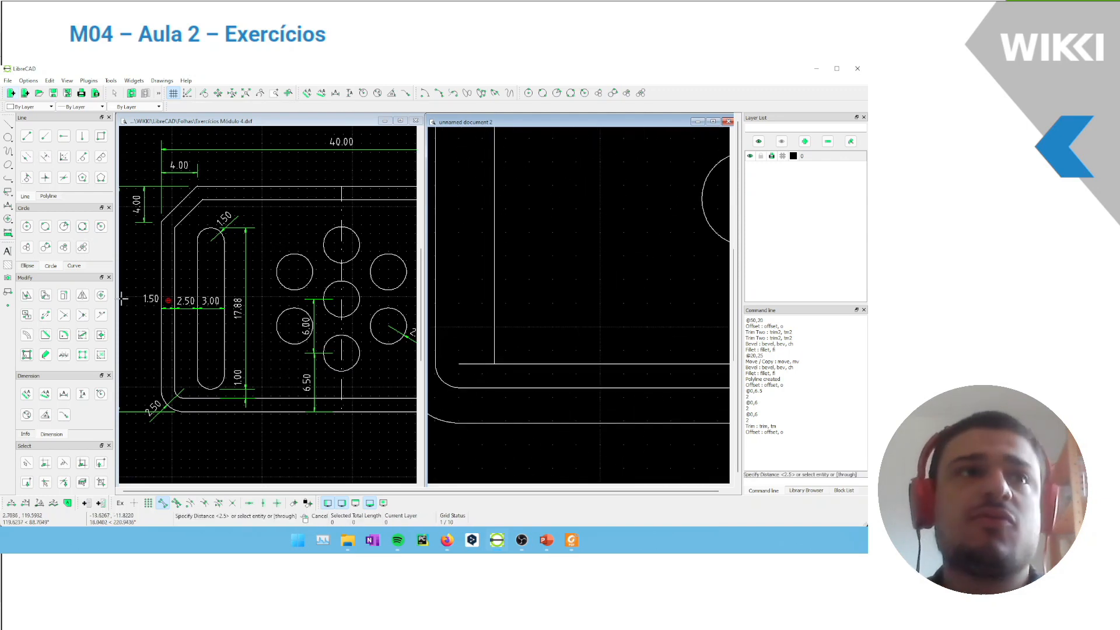
pyautogui.click(82, 318)
pyautogui.click(493, 288)
pyautogui.click(534, 362)
pyautogui.scroll(-5, 525, 260)
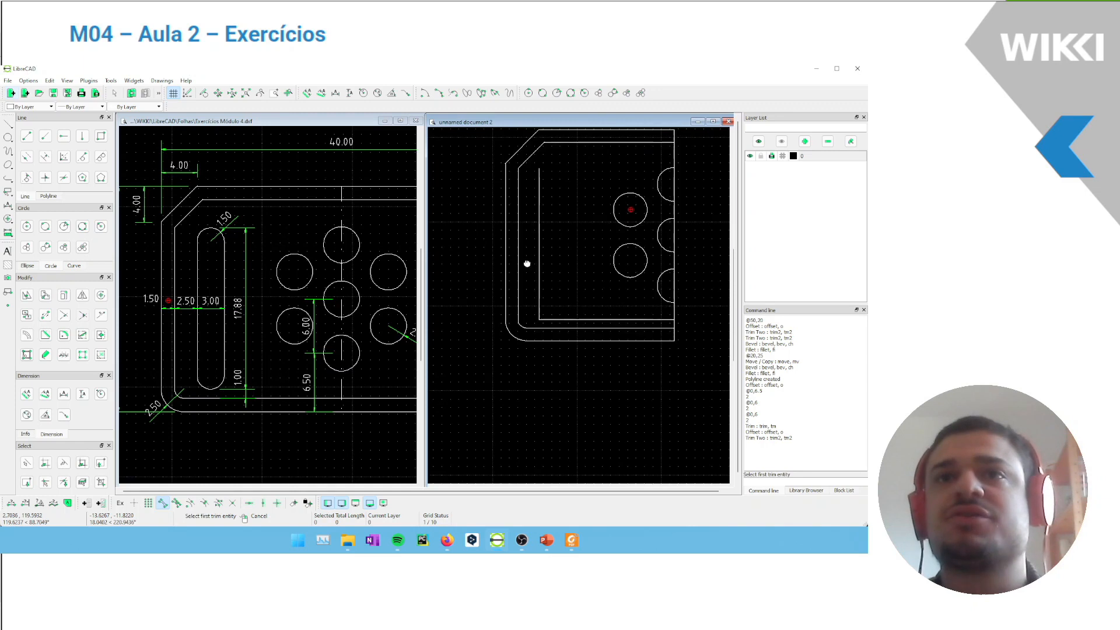
pyautogui.rightClick(502, 387)
pyautogui.moveTo(506, 378)
pyautogui.mouseDown(button='middle')
pyautogui.moveTo(482, 393)
pyautogui.moveTo(449, 367)
pyautogui.mouseUp(button='middle')
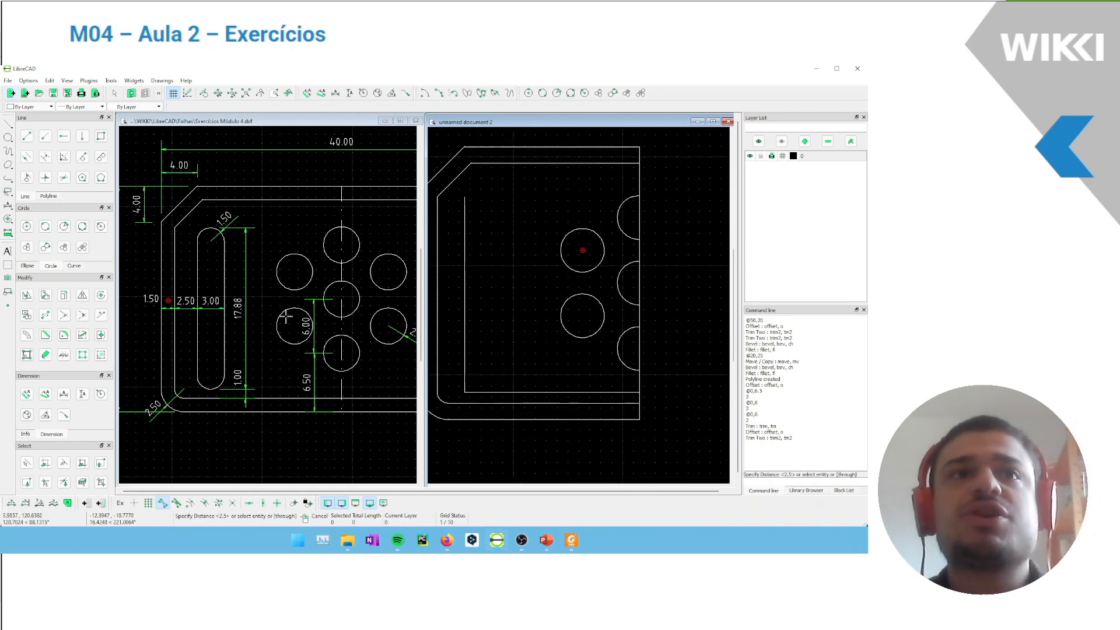
pyautogui.click(263, 330)
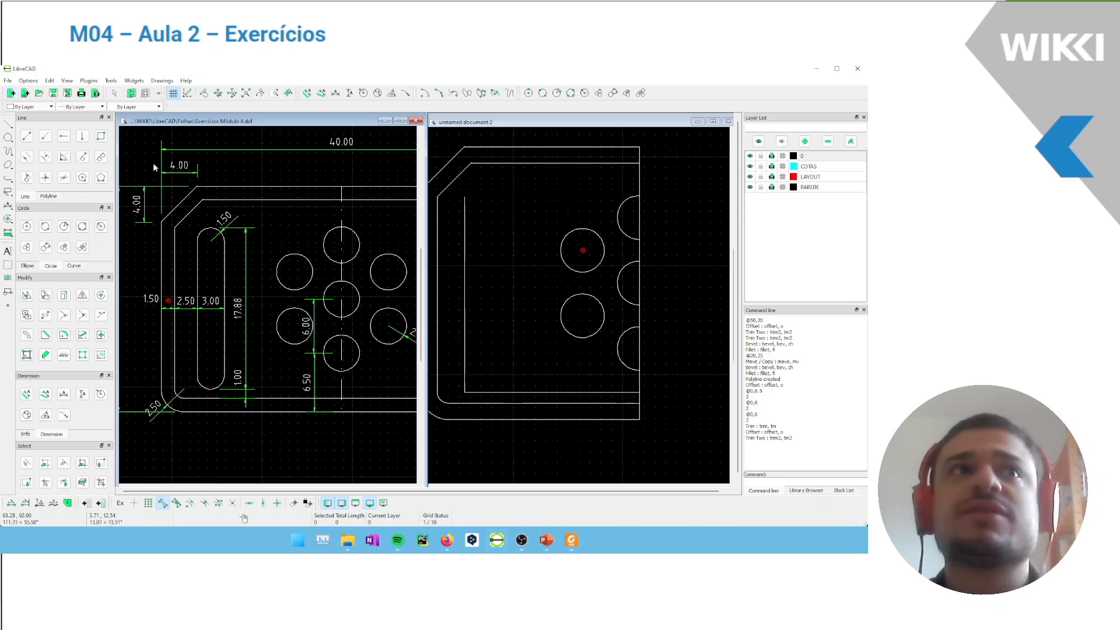
pyautogui.click(498, 349)
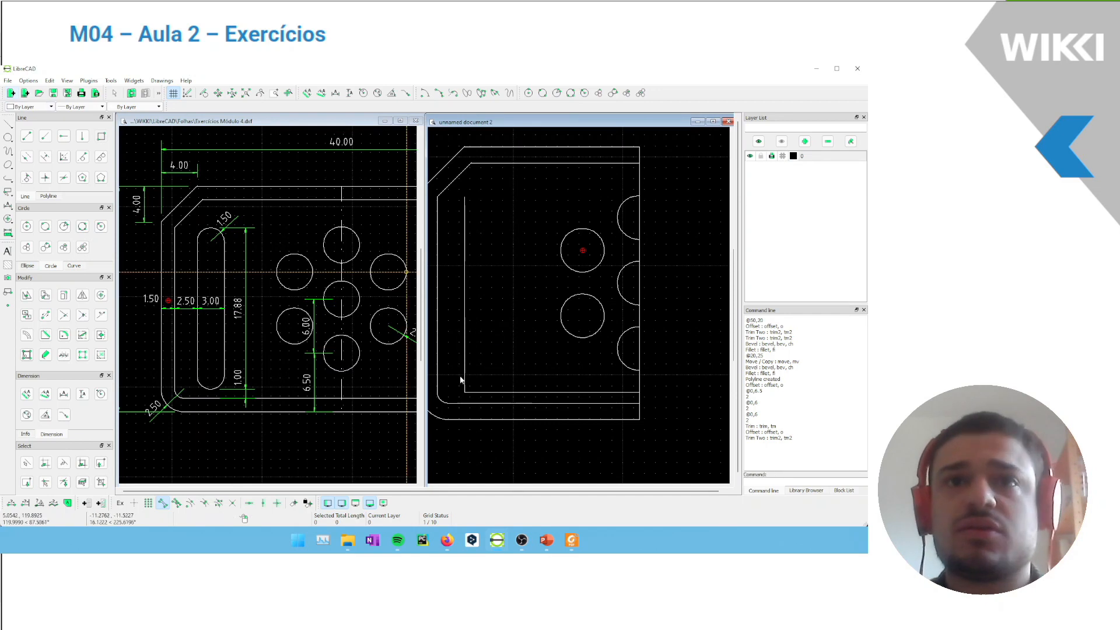
pyautogui.click(394, 384)
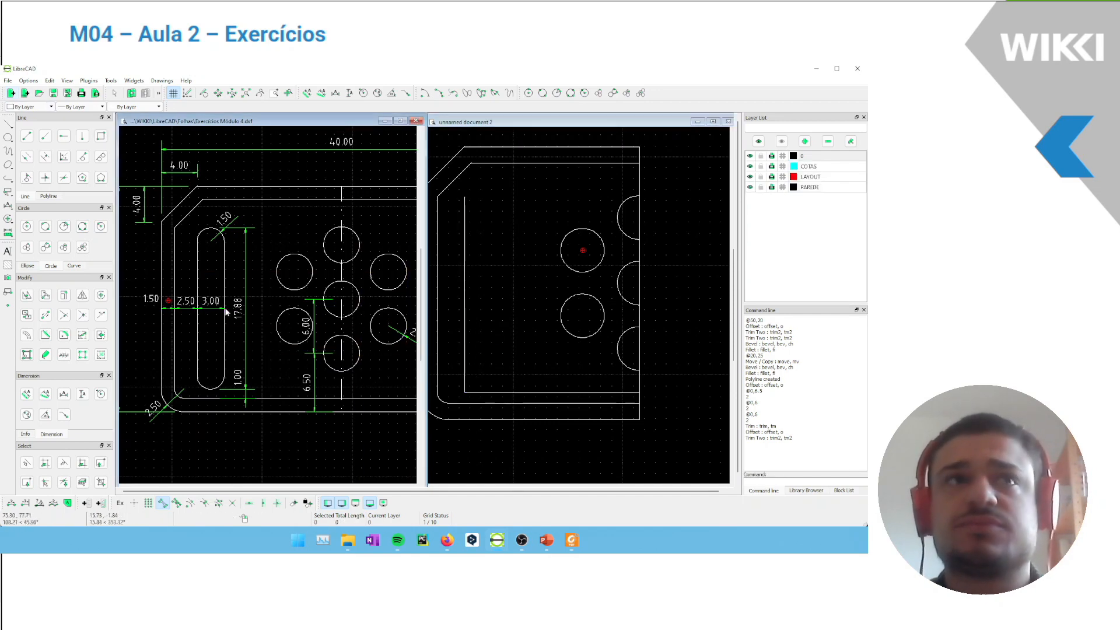
pyautogui.click(531, 320)
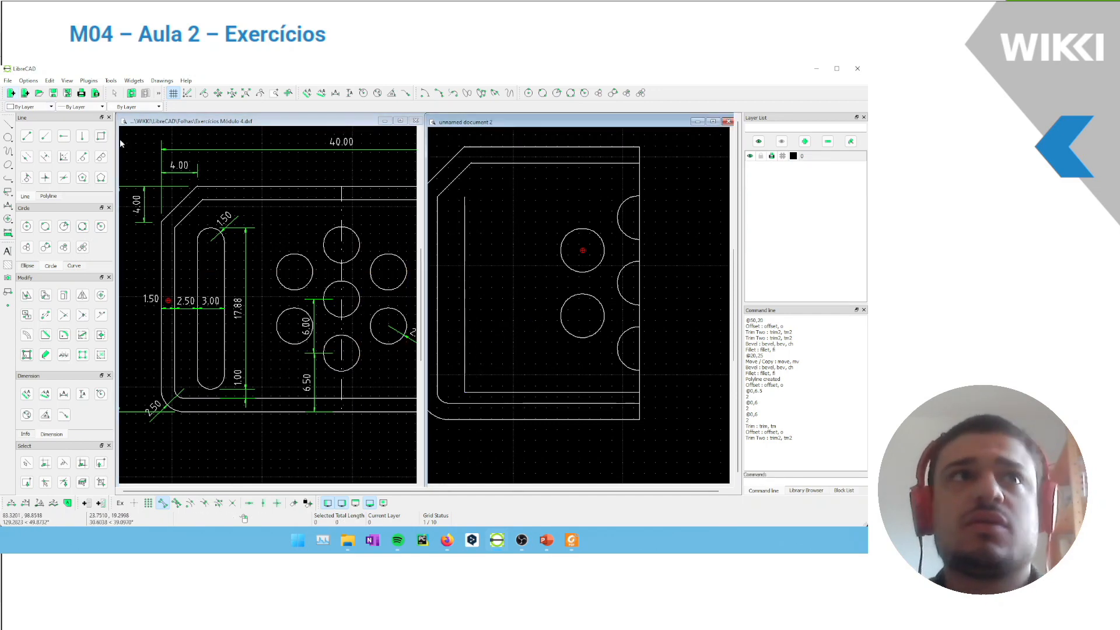
# Draw a rectangle 3 wide and 17.88 high, starting from the corner where the two offset lines meet
pyautogui.click(102, 136)
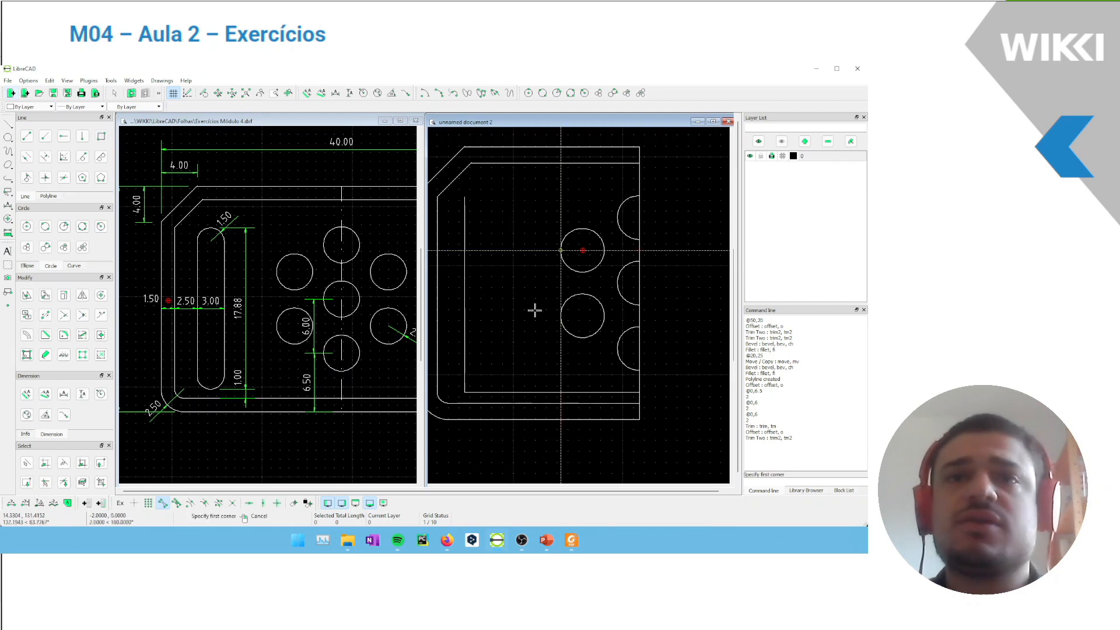
pyautogui.click(465, 392)
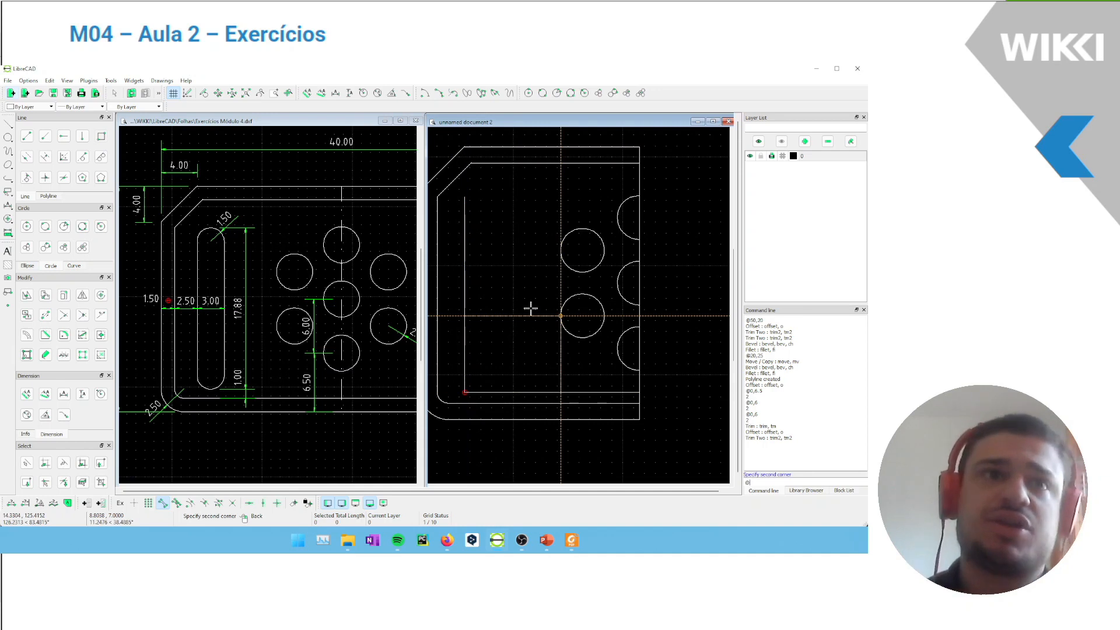
pyautogui.write('3')
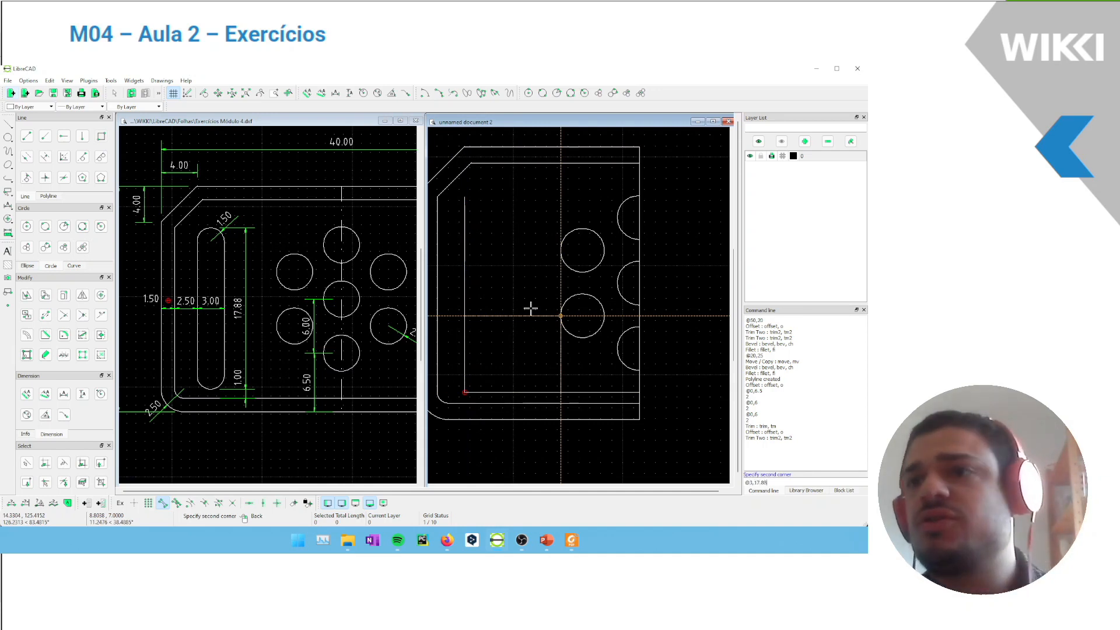
pyautogui.write(',17.88')
pyautogui.press('Return')
pyautogui.rightClick(532, 310)
# Delete the vertical and horizontal offset construction lines, leaving the slot rectangle
pyautogui.moveTo(559, 372); pyautogui.dragTo(532, 398)
pyautogui.press('Delete')
pyautogui.click(465, 328)
pyautogui.click(462, 328)
pyautogui.moveTo(543, 185); pyautogui.dragTo(558, 194, button='middle')
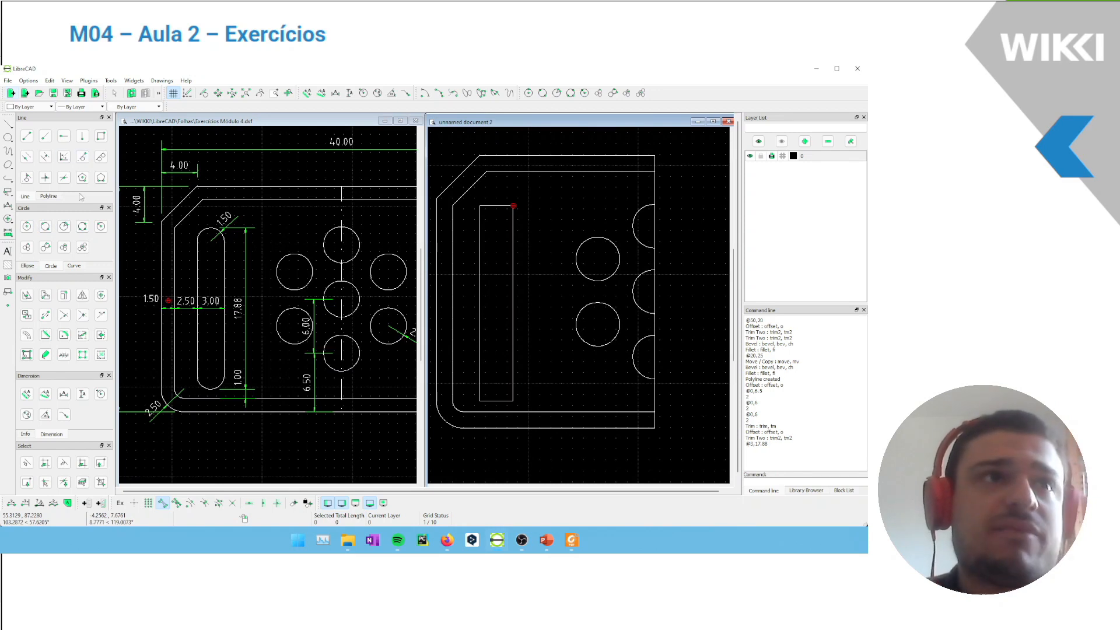
# Fillet both upper corners of the slot rectangle with a radius of 1.5
pyautogui.click(63, 335)
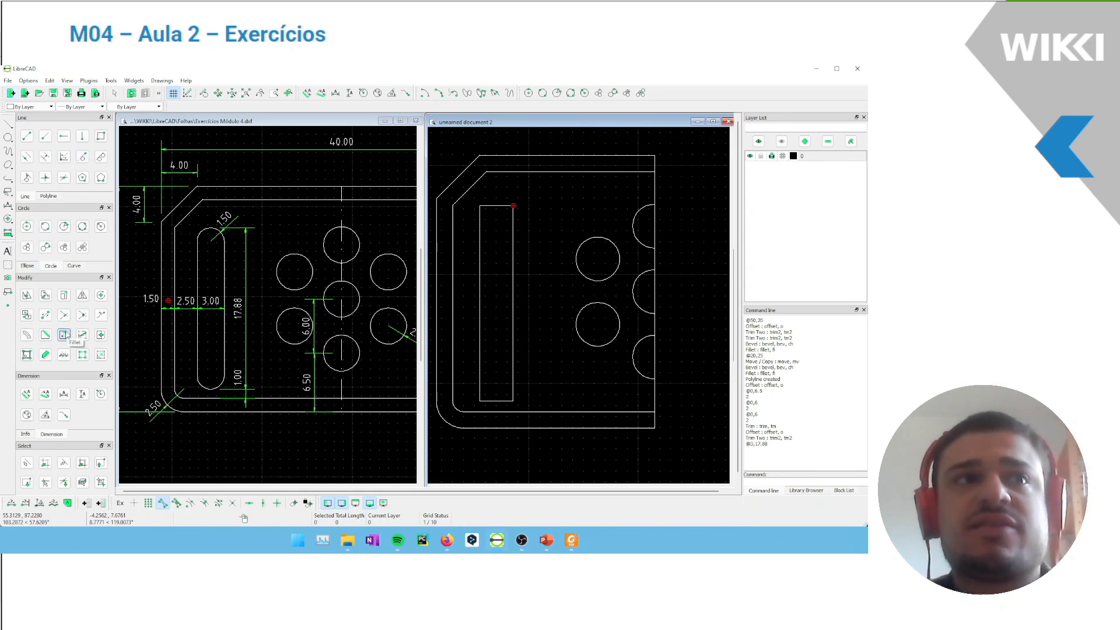
pyautogui.doubleClick(235, 107)
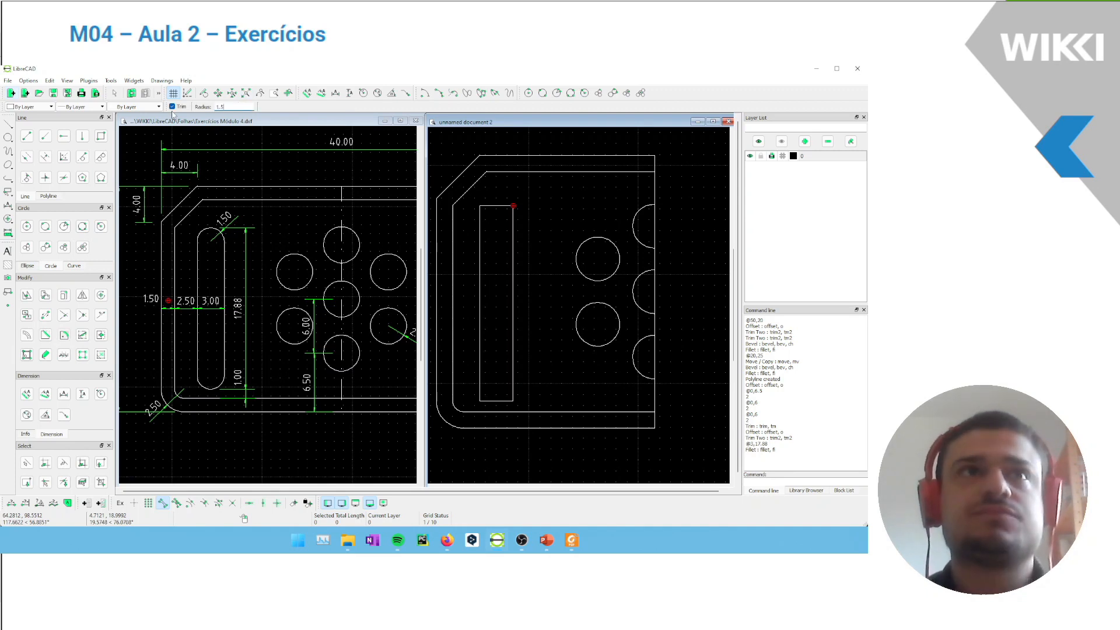
pyautogui.write('1.5')
pyautogui.press('Return')
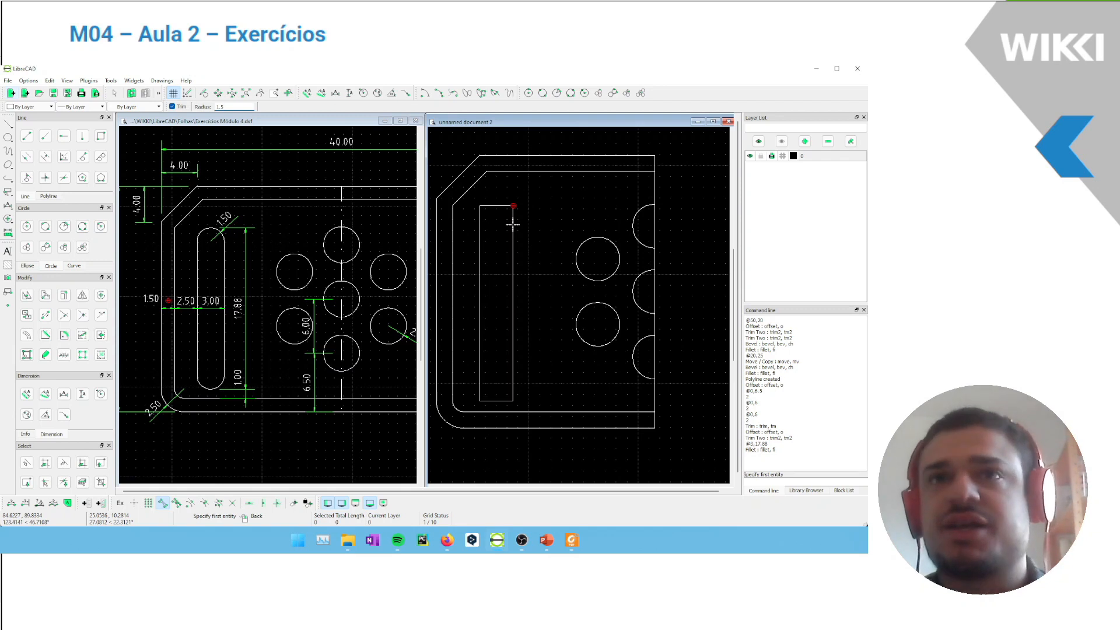
pyautogui.click(512, 224)
pyautogui.click(499, 205)
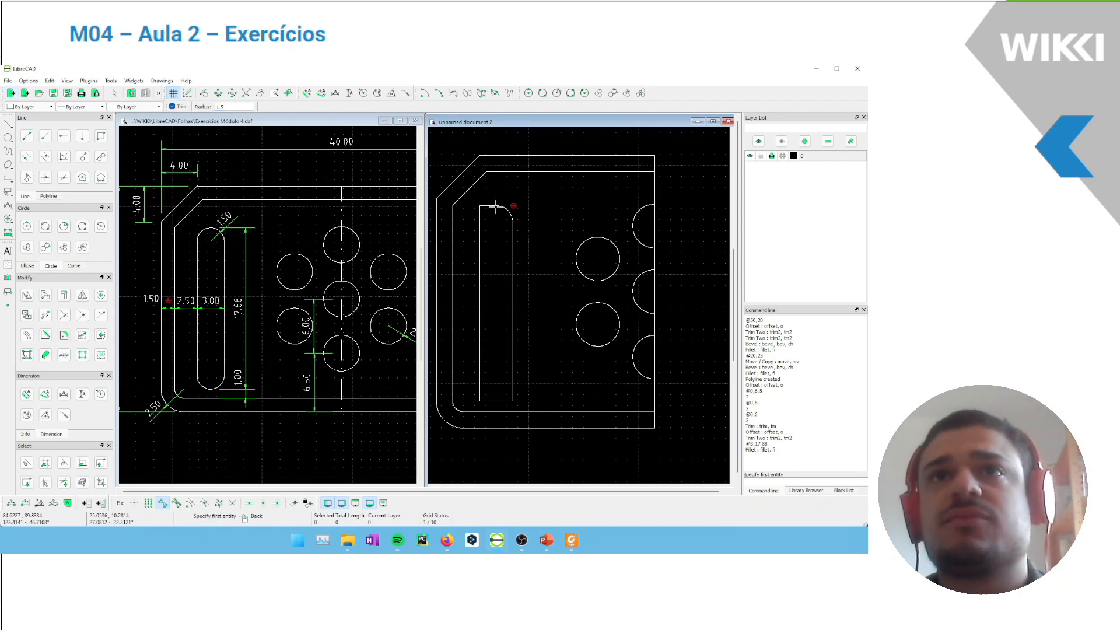
pyautogui.click(479, 222)
pyautogui.click(489, 205)
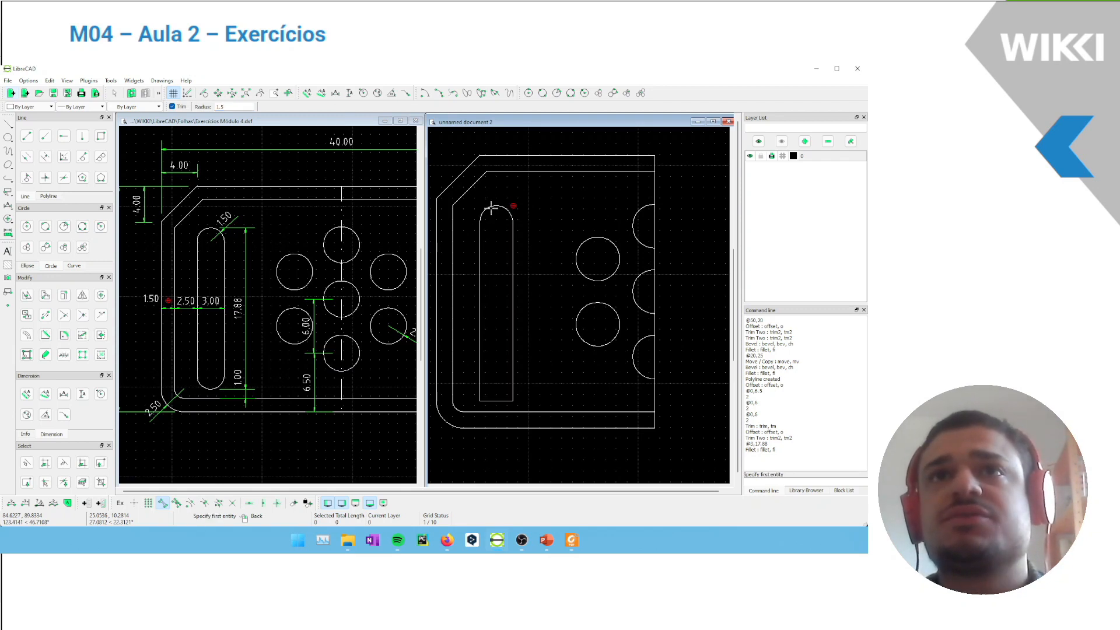
# Fillet both lower corners of the slot rectangle with the same 1.5 radius
pyautogui.click(479, 377)
pyautogui.click(496, 400)
pyautogui.click(512, 383)
pyautogui.click(505, 401)
pyautogui.scroll(-2, 540, 268)
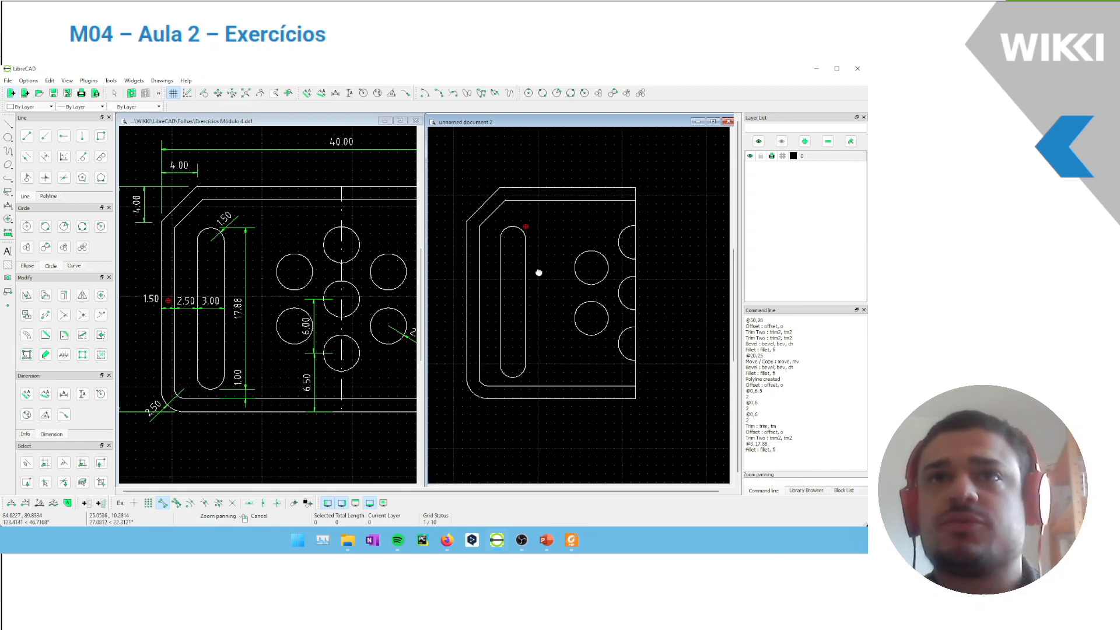
pyautogui.rightClick(614, 232)
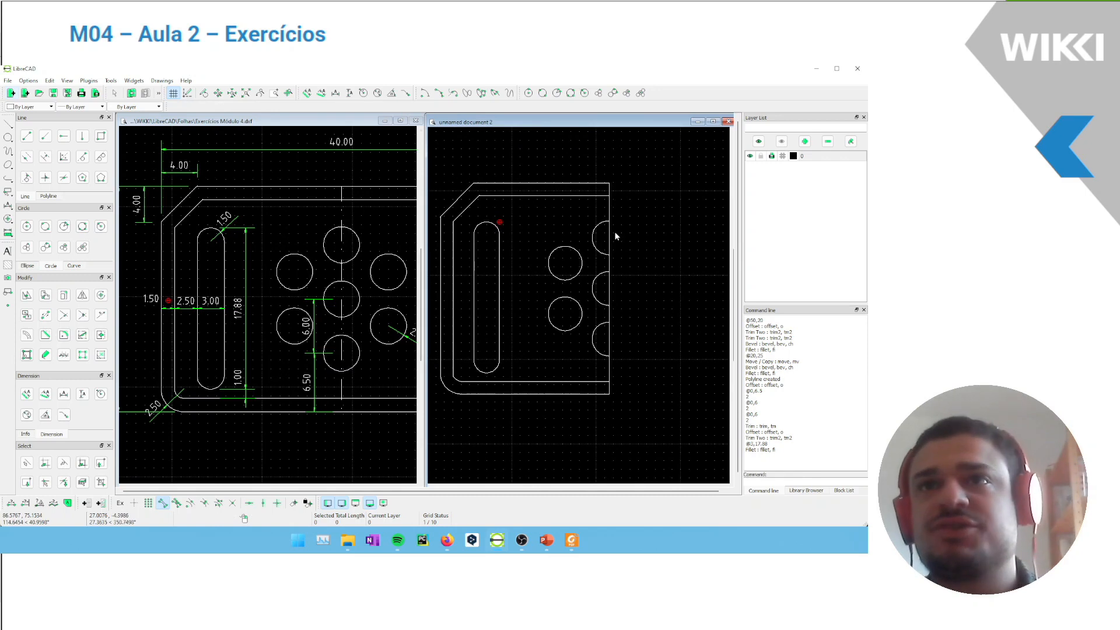
# Mirror the whole half plate about its right vertical edge, keeping the original
pyautogui.scroll(-3, 603, 210)
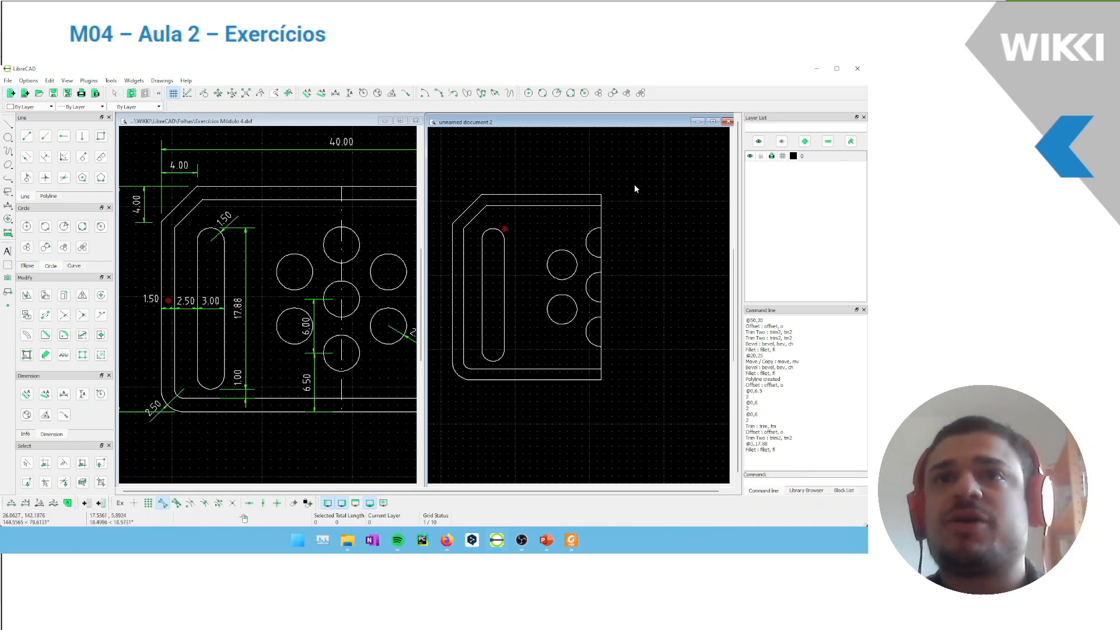
pyautogui.scroll(-1, 582, 200)
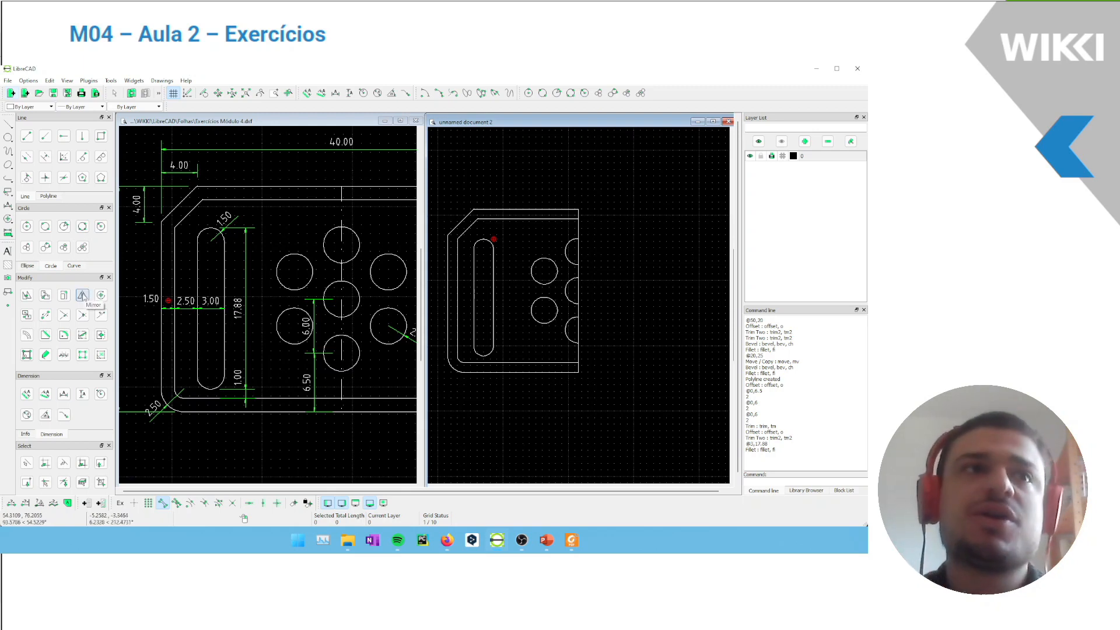
pyautogui.click(82, 296)
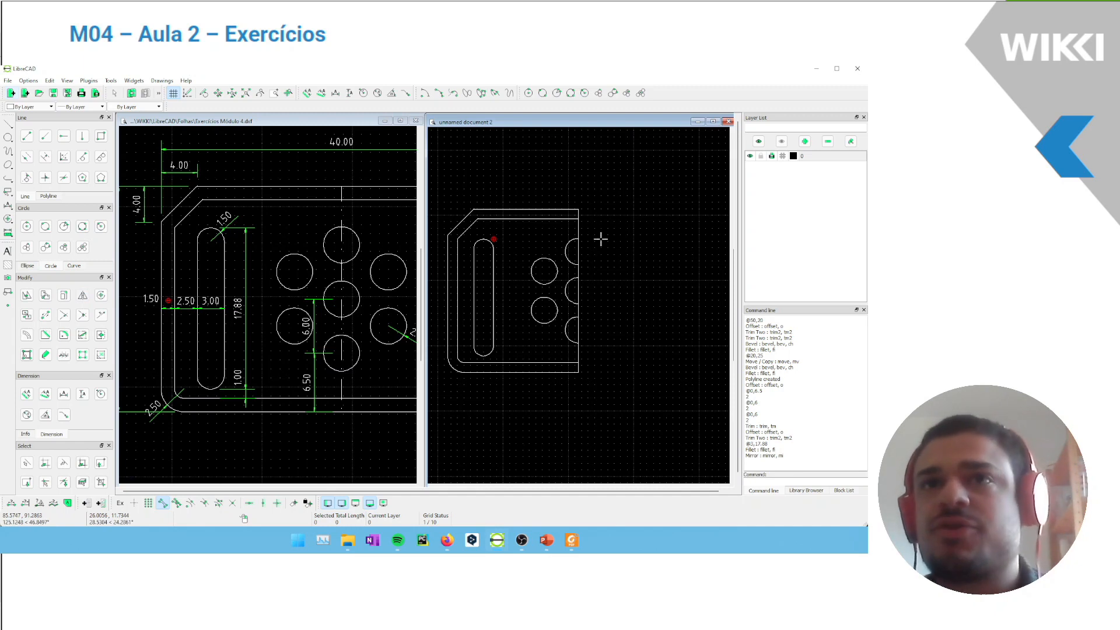
pyautogui.click(537, 271)
pyautogui.moveTo(600, 187)
pyautogui.mouseDown()
pyautogui.moveTo(512, 345)
pyautogui.moveTo(430, 414)
pyautogui.moveTo(440, 397)
pyautogui.mouseUp()
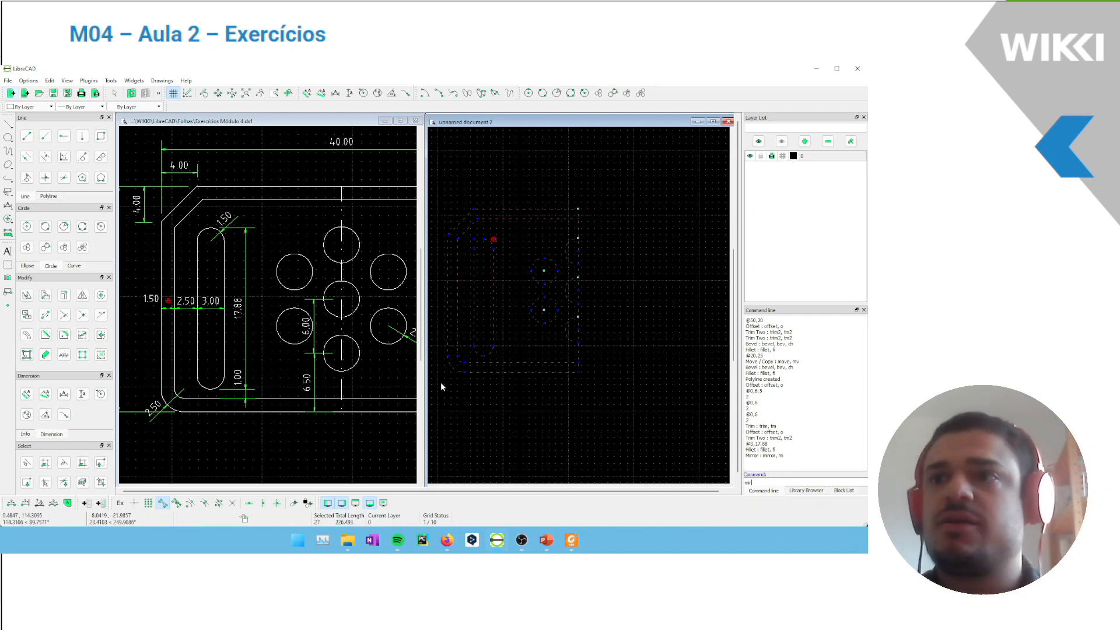
pyautogui.write('mirror')
pyautogui.press('Return')
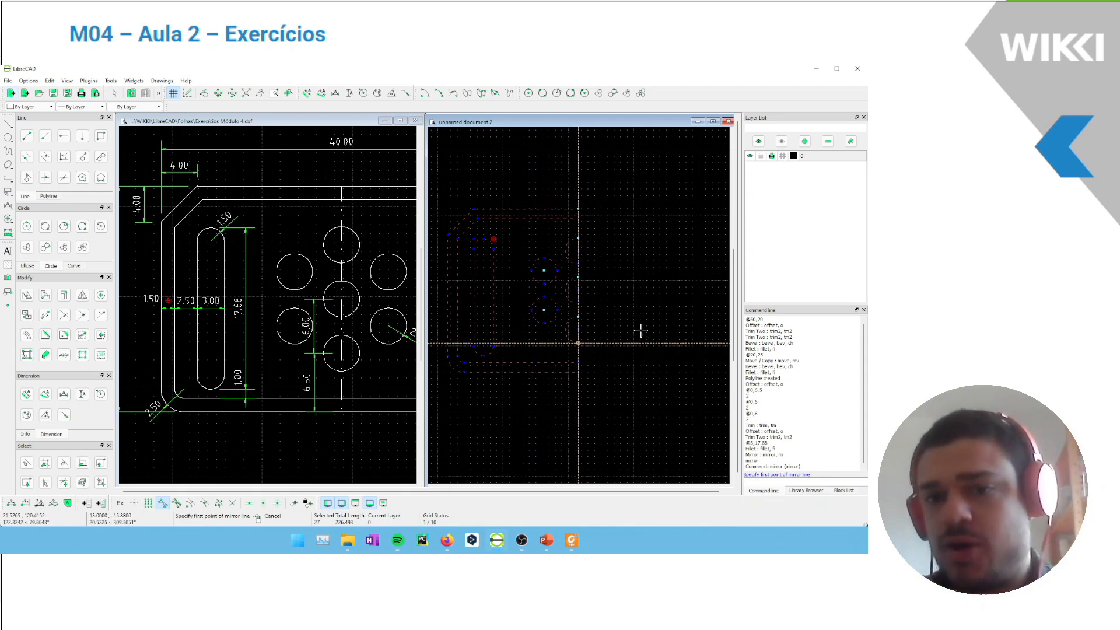
pyautogui.click(607, 375)
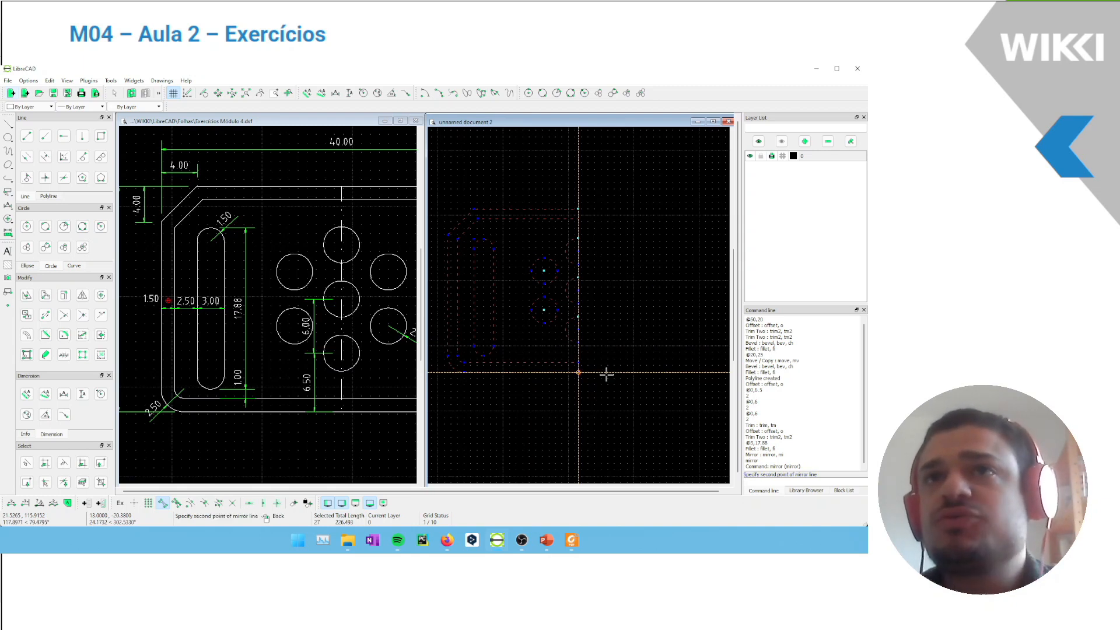
pyautogui.click(608, 195)
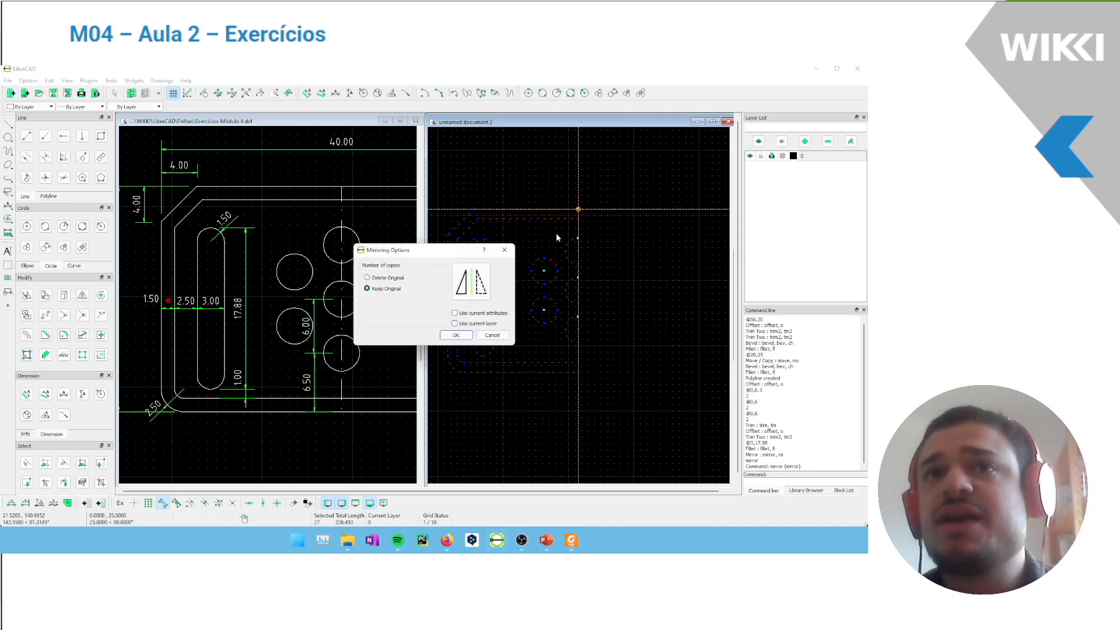
pyautogui.click(392, 280)
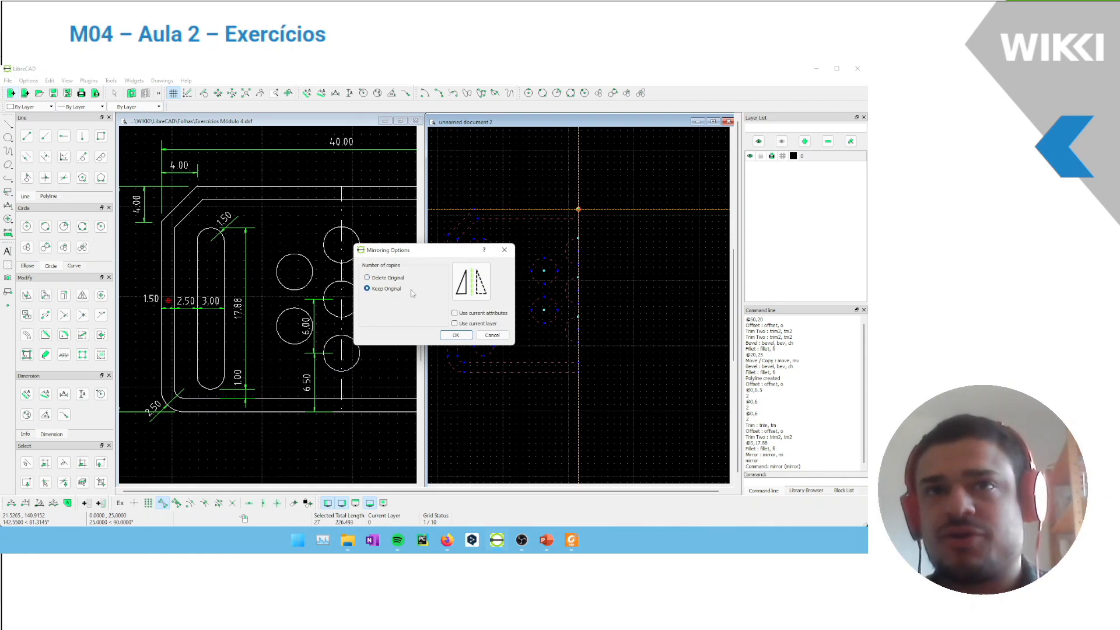
pyautogui.click(452, 334)
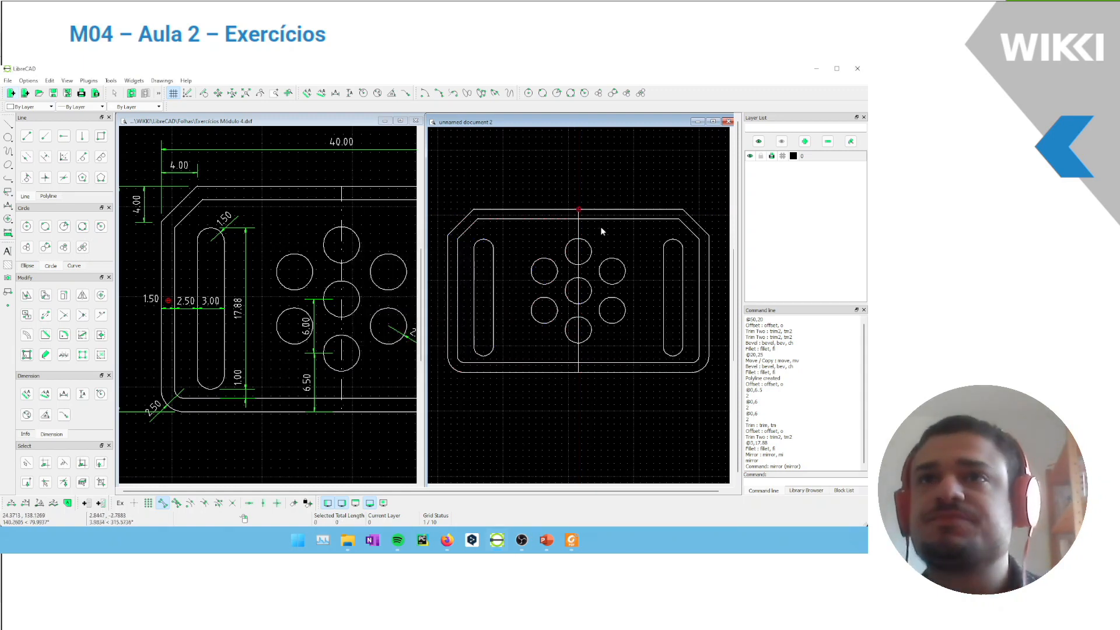
# Delete the vertical line along the mirror axis in the middle of the plate
pyautogui.moveTo(593, 227); pyautogui.dragTo(545, 226)
pyautogui.press('Delete')
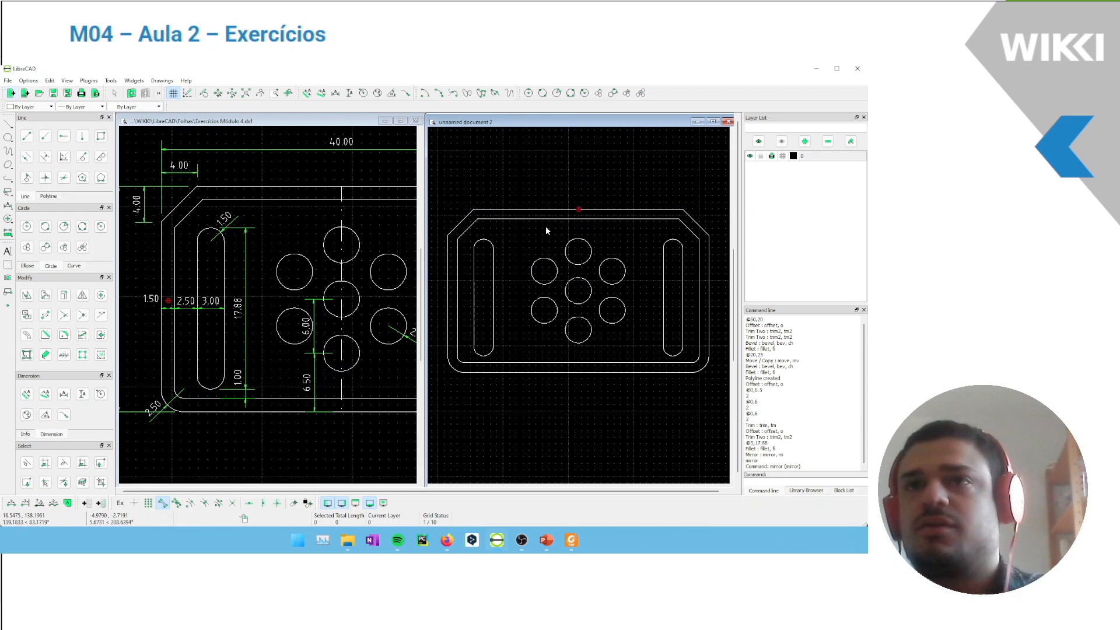
pyautogui.scroll(-2, 583, 212)
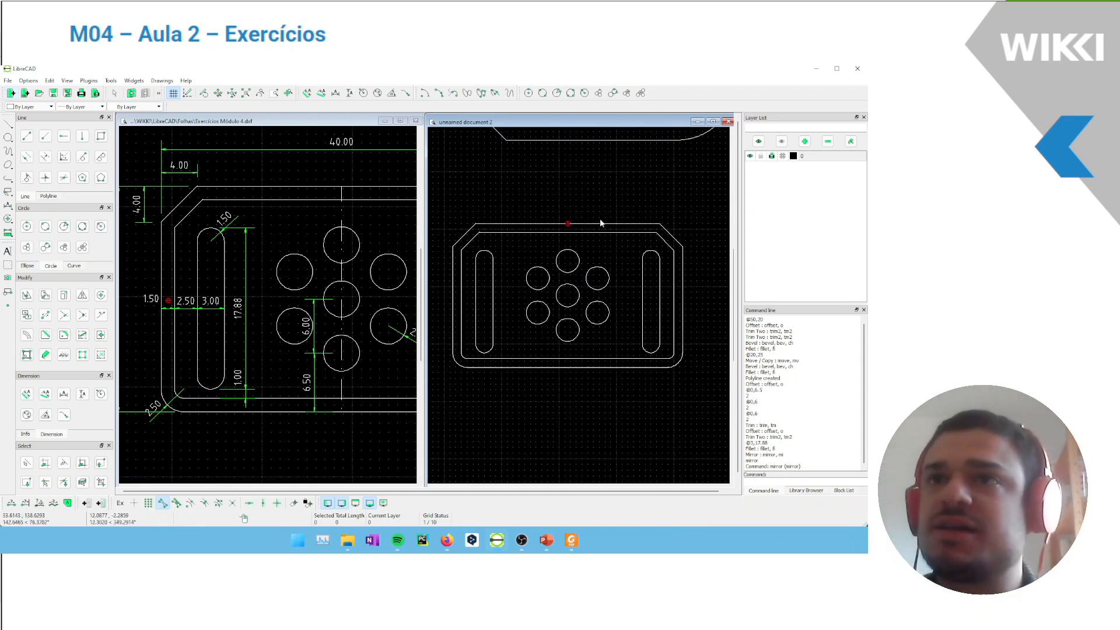
pyautogui.scroll(-2, 650, 251)
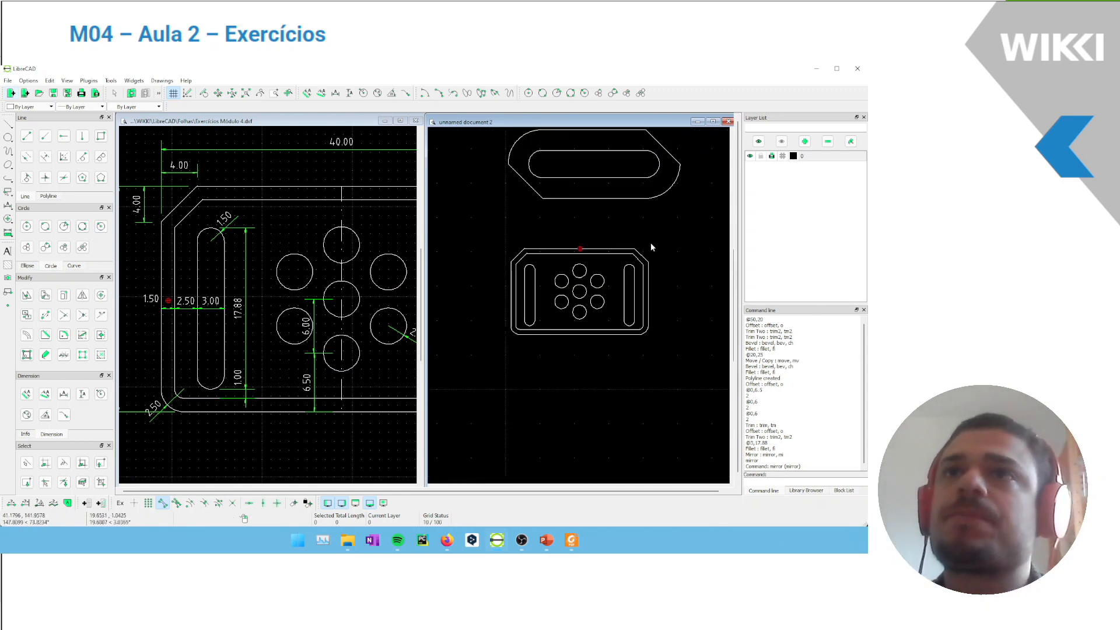
pyautogui.scroll(3, 597, 310)
pyautogui.moveTo(549, 343); pyautogui.dragTo(573, 310, button='middle')
# Set the dimension general scale to 0.25 in the reference drawing's preferences for viewing exercise 3's kitchen plan
pyautogui.click(265, 446)
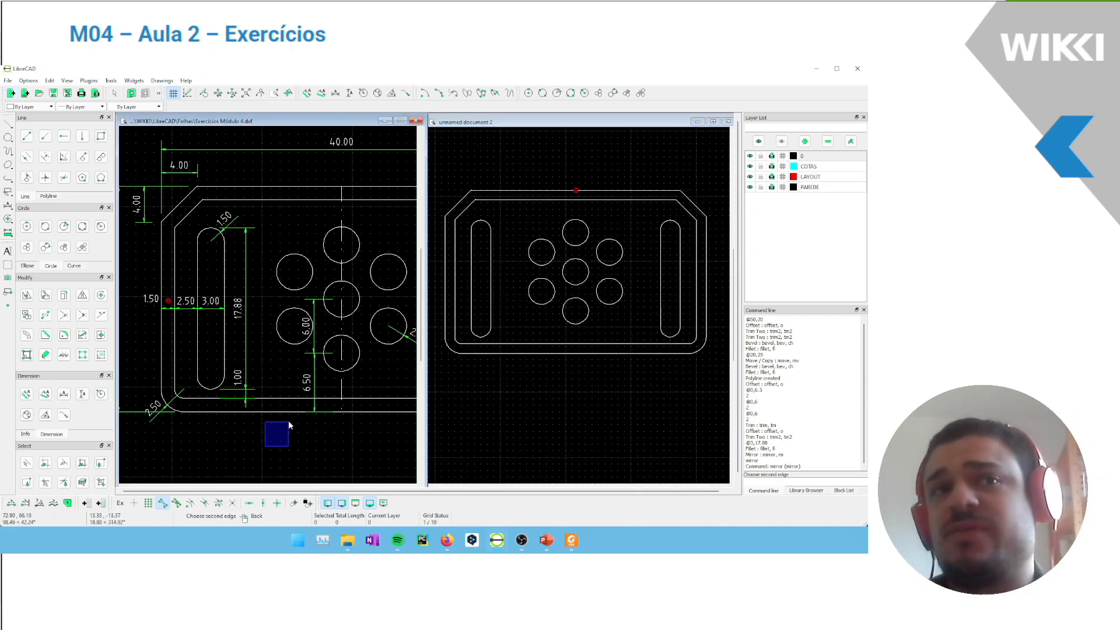
pyautogui.scroll(-1, 265, 445)
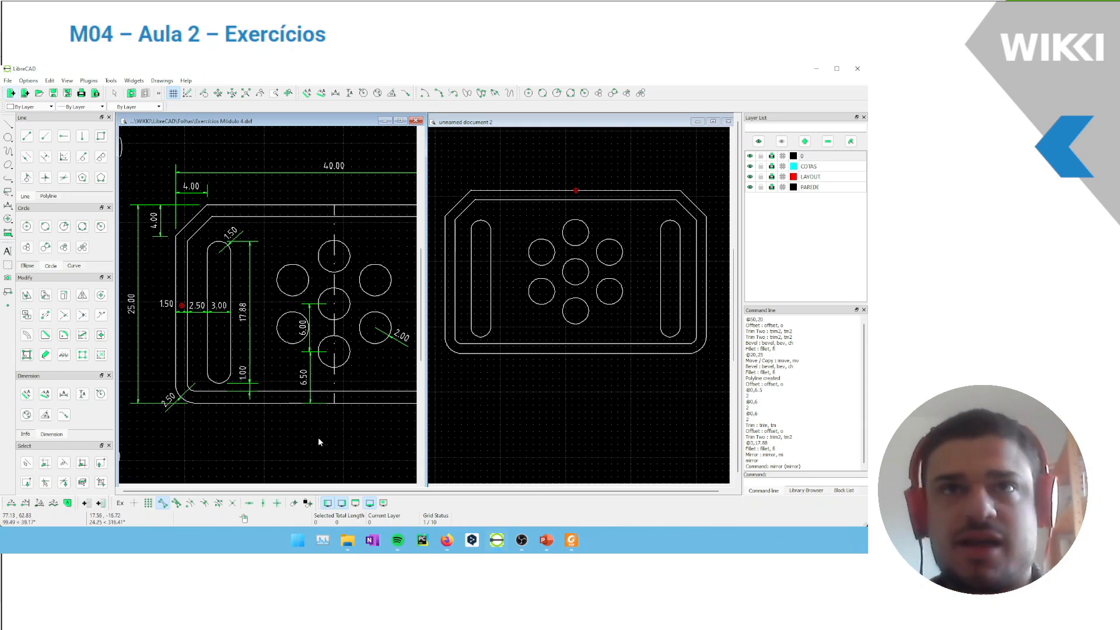
pyautogui.scroll(-3, 308, 437)
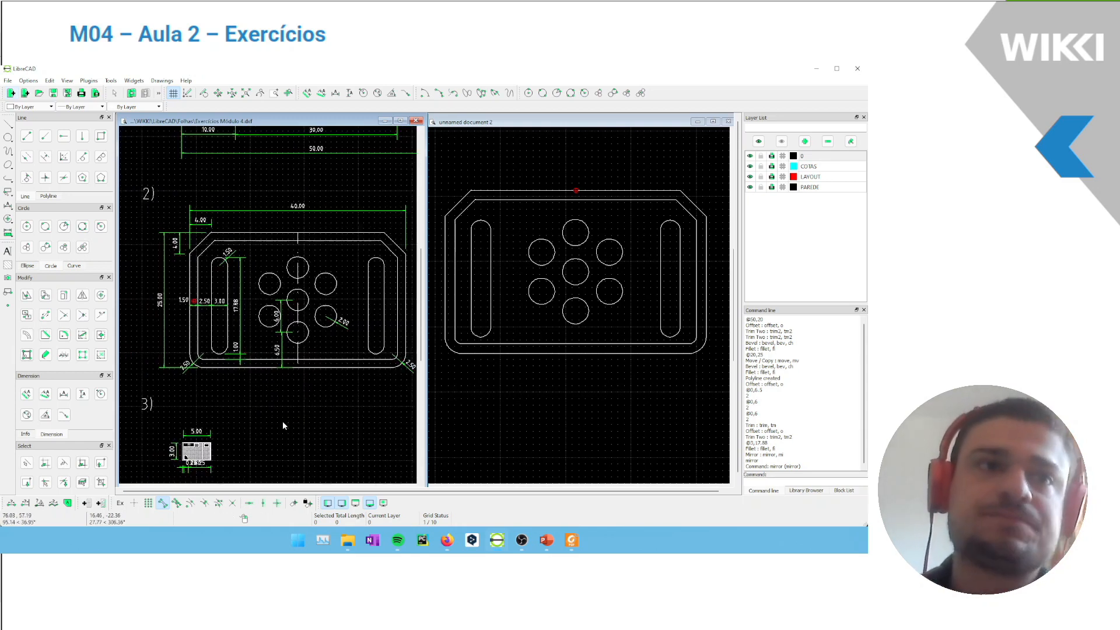
pyautogui.moveTo(285, 422); pyautogui.dragTo(393, 265, button='middle')
pyautogui.scroll(2, 315, 294)
pyautogui.scroll(7, 299, 300)
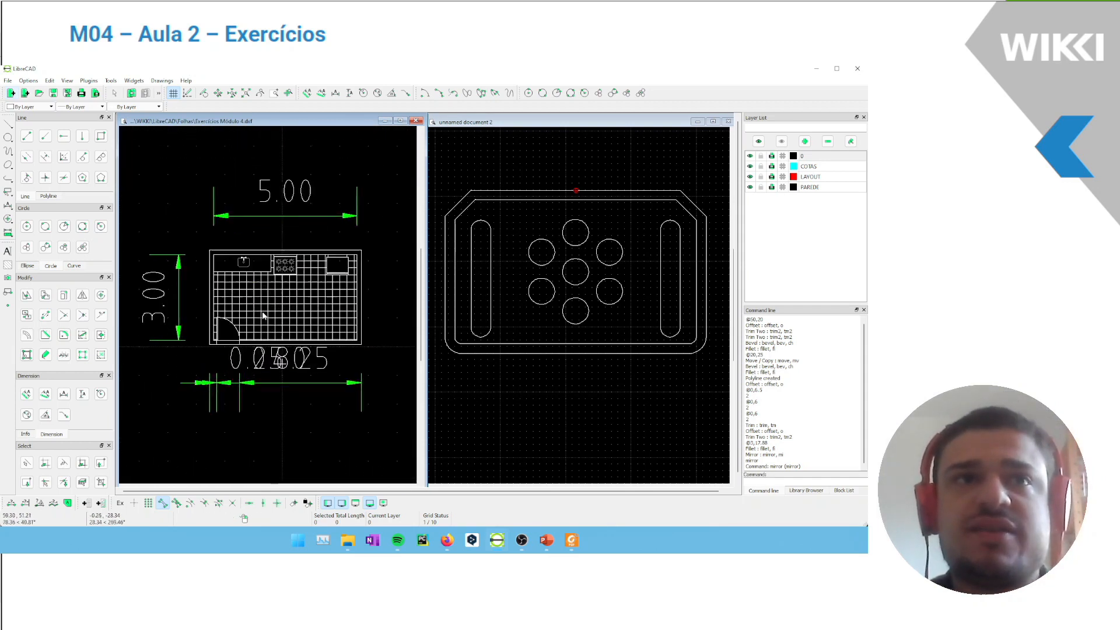
pyautogui.moveTo(285, 315); pyautogui.dragTo(292, 317, button='middle')
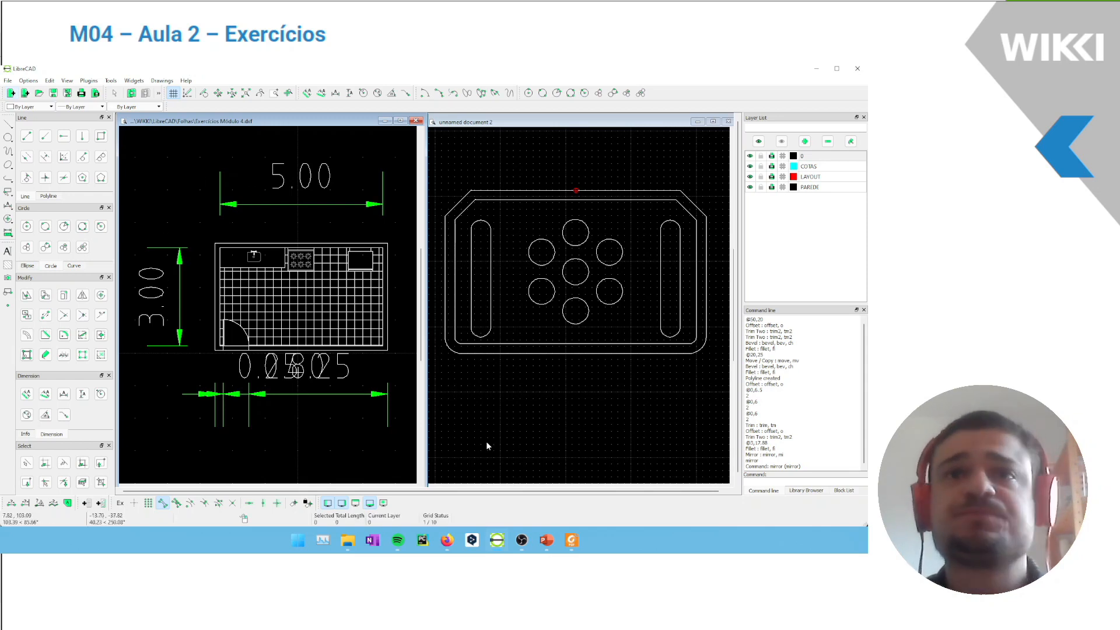
pyautogui.click(30, 80)
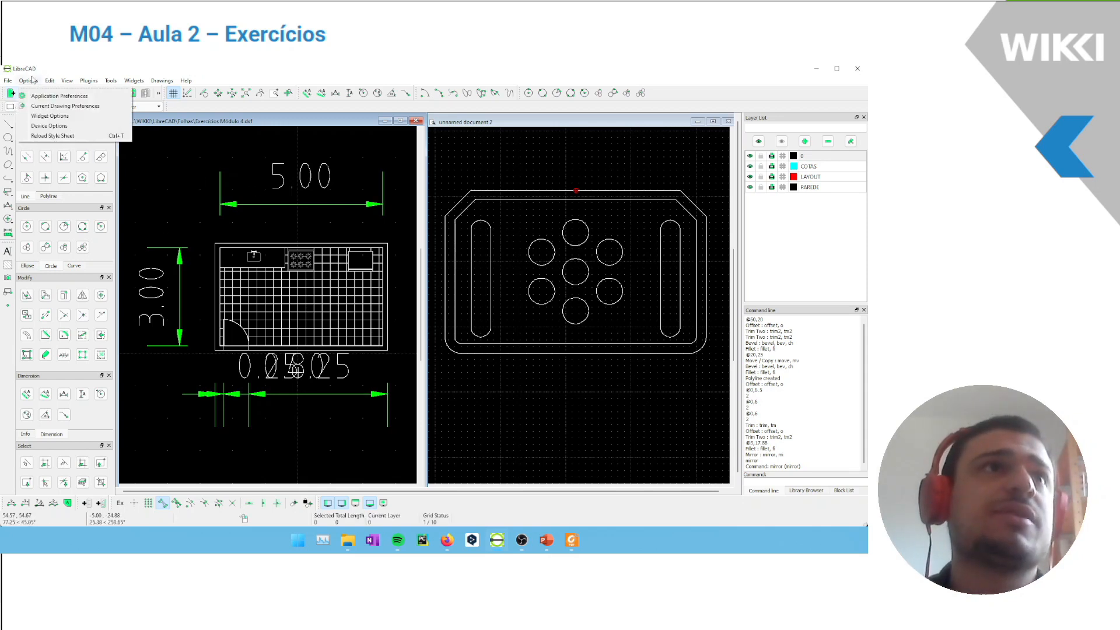
pyautogui.click(50, 102)
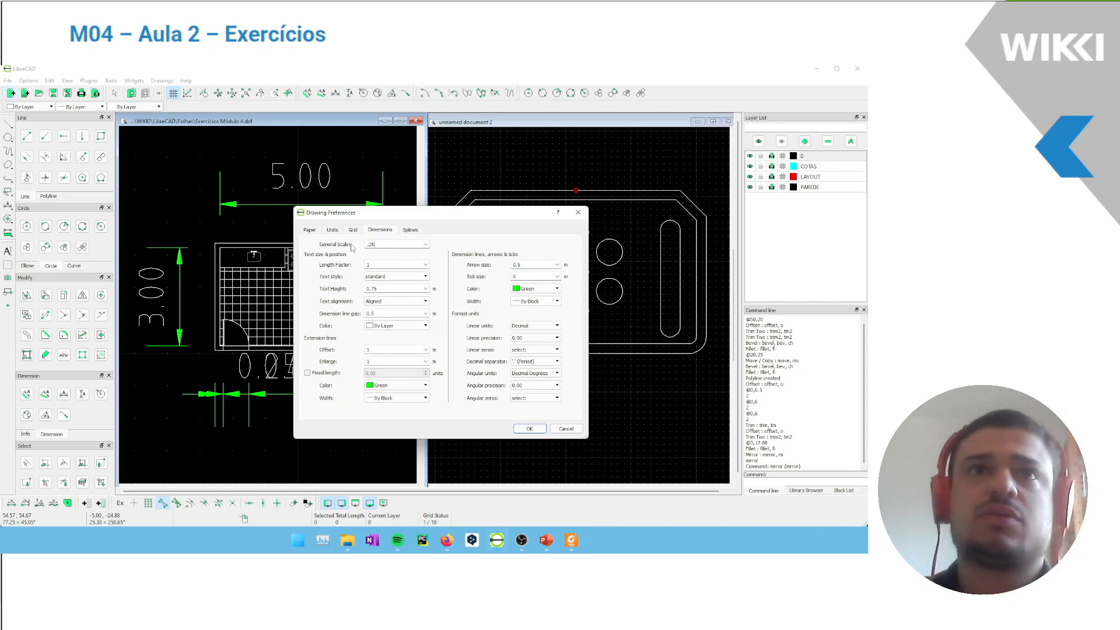
pyautogui.click(529, 429)
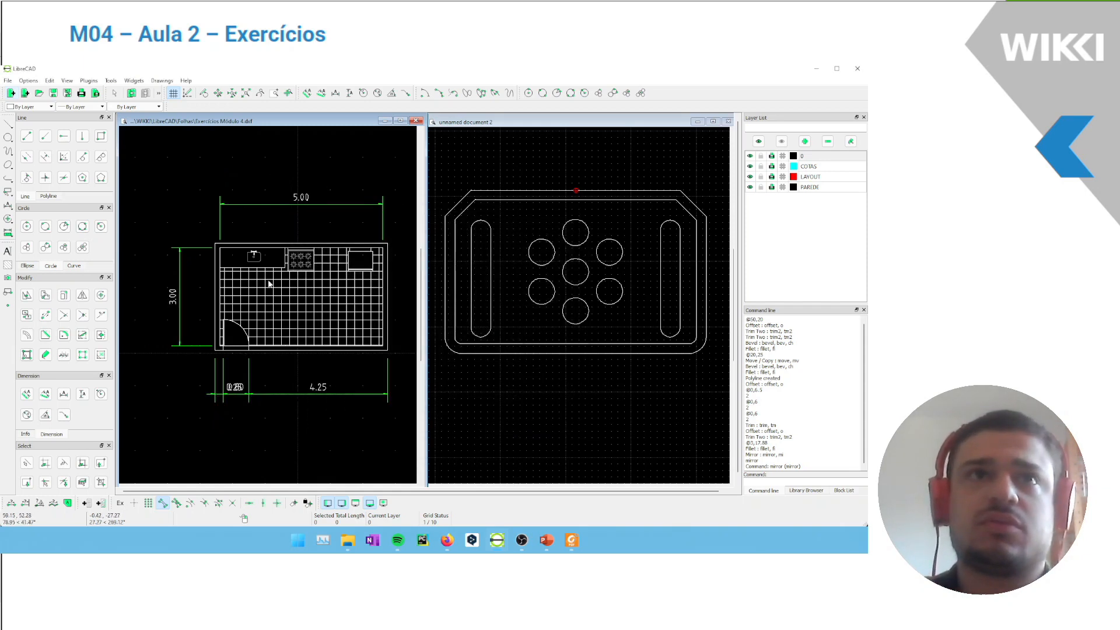
# Disable endpoint snapping and move the 0.25 dimension text beneath the kitchen plan left, clear of the 0.80 text
pyautogui.scroll(2, 219, 402)
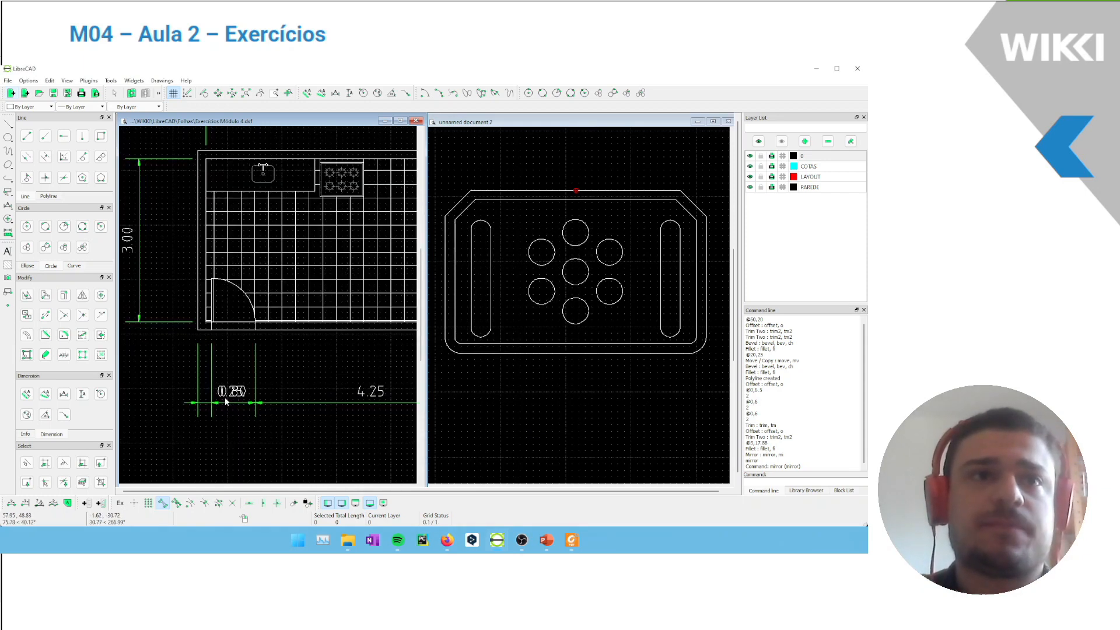
pyautogui.click(221, 398)
pyautogui.click(219, 398)
pyautogui.moveTo(205, 392); pyautogui.dragTo(178, 414)
pyautogui.click(163, 503)
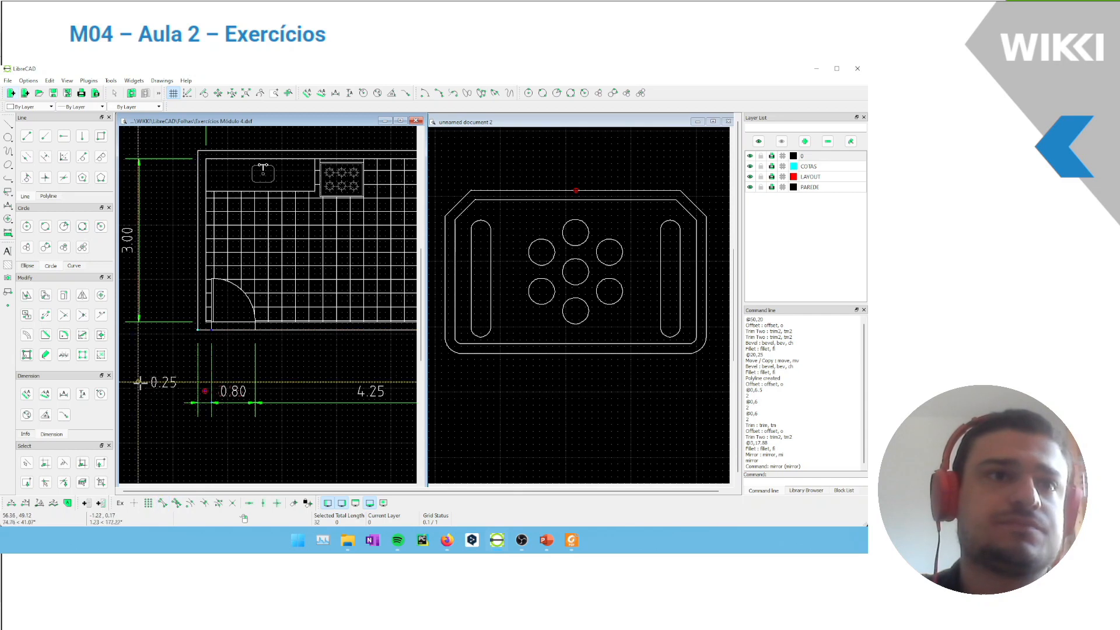
pyautogui.click(155, 393)
pyautogui.press('Escape')
pyautogui.scroll(-3, 333, 283)
pyautogui.moveTo(332, 282)
pyautogui.mouseDown(button='middle')
pyautogui.moveTo(281, 301)
pyautogui.moveTo(294, 301)
pyautogui.mouseUp(button='middle')
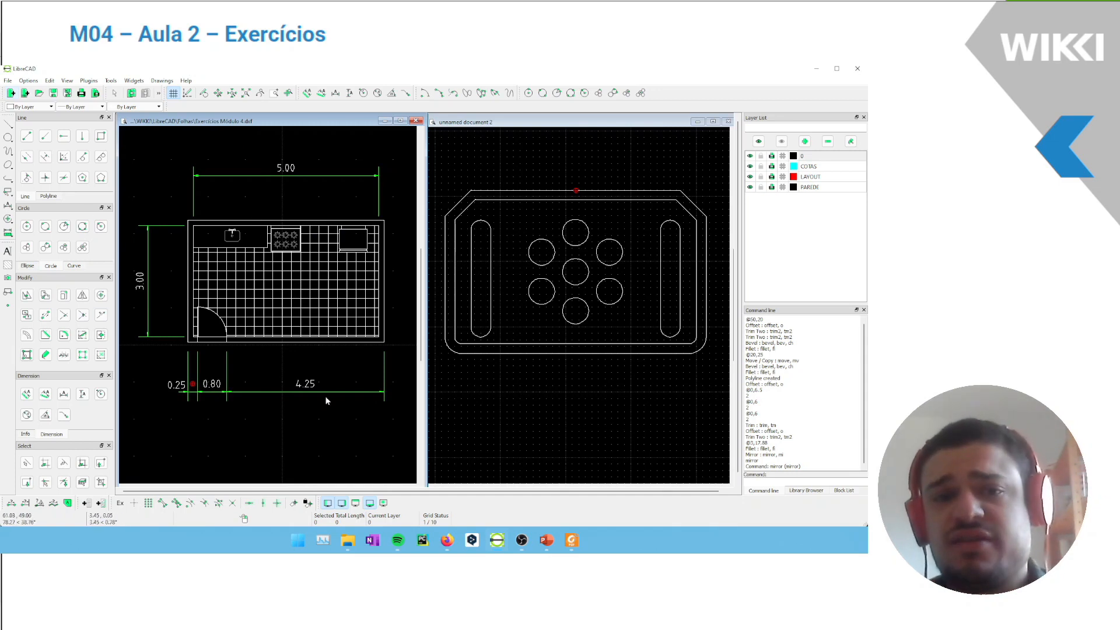
pyautogui.moveTo(335, 451); pyautogui.dragTo(235, 410)
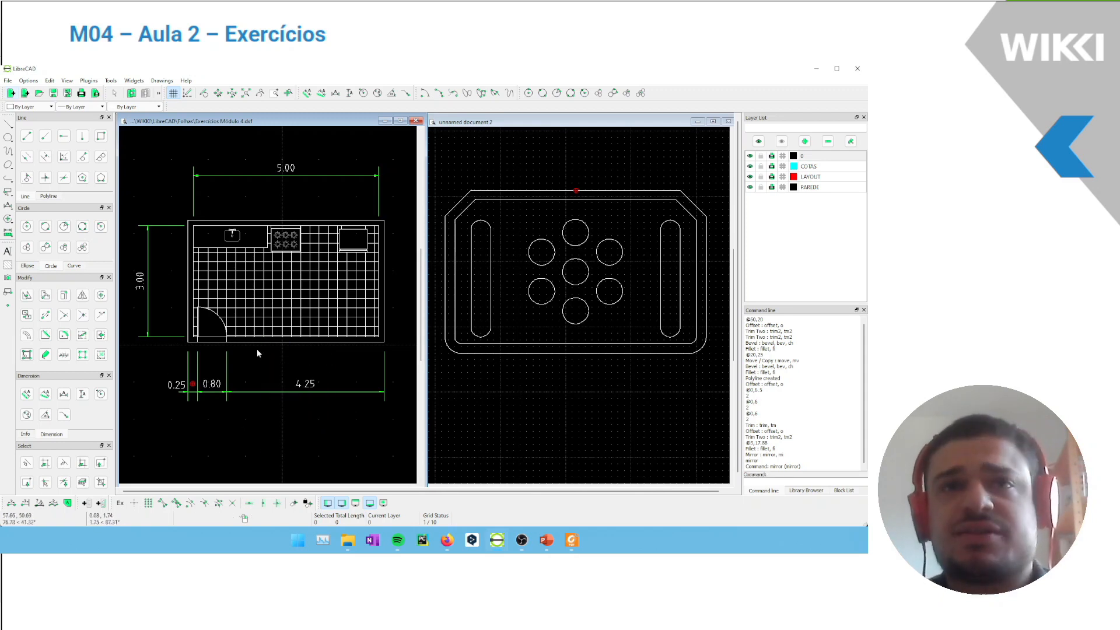
# Draw a rectangle 5 by 3 units in the empty space below the completed plate in the new drawing
pyautogui.moveTo(676, 413); pyautogui.dragTo(611, 438)
pyautogui.scroll(-3, 611, 439)
pyautogui.moveTo(611, 438); pyautogui.dragTo(589, 185, button='middle')
pyautogui.scroll(2, 563, 235)
pyautogui.moveTo(556, 236); pyautogui.dragTo(619, 325, button='middle')
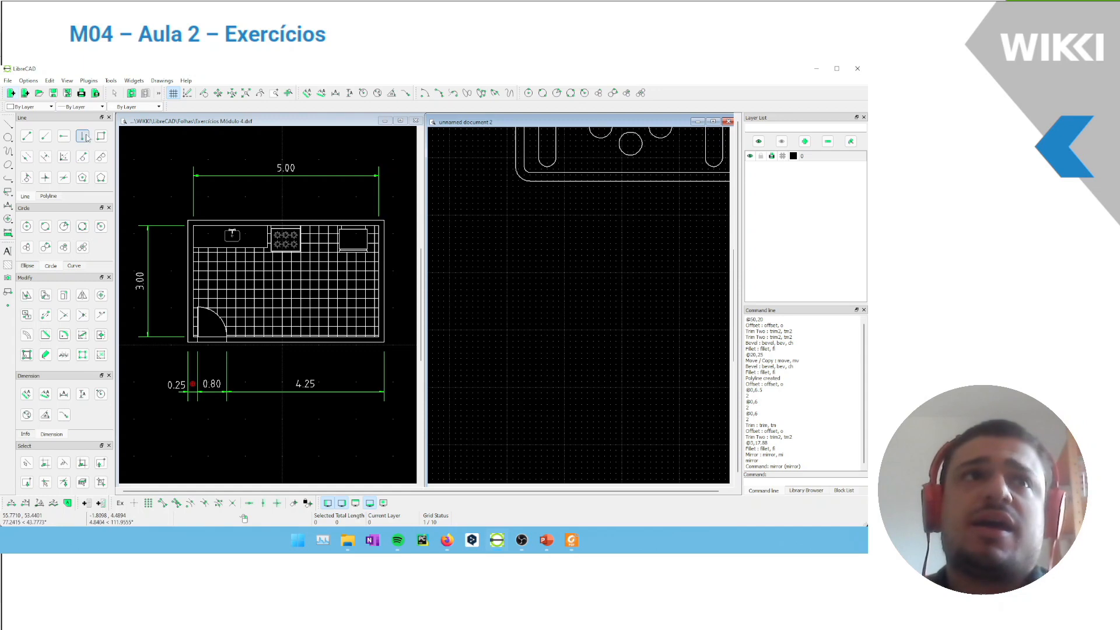
pyautogui.moveTo(620, 301); pyautogui.dragTo(577, 325)
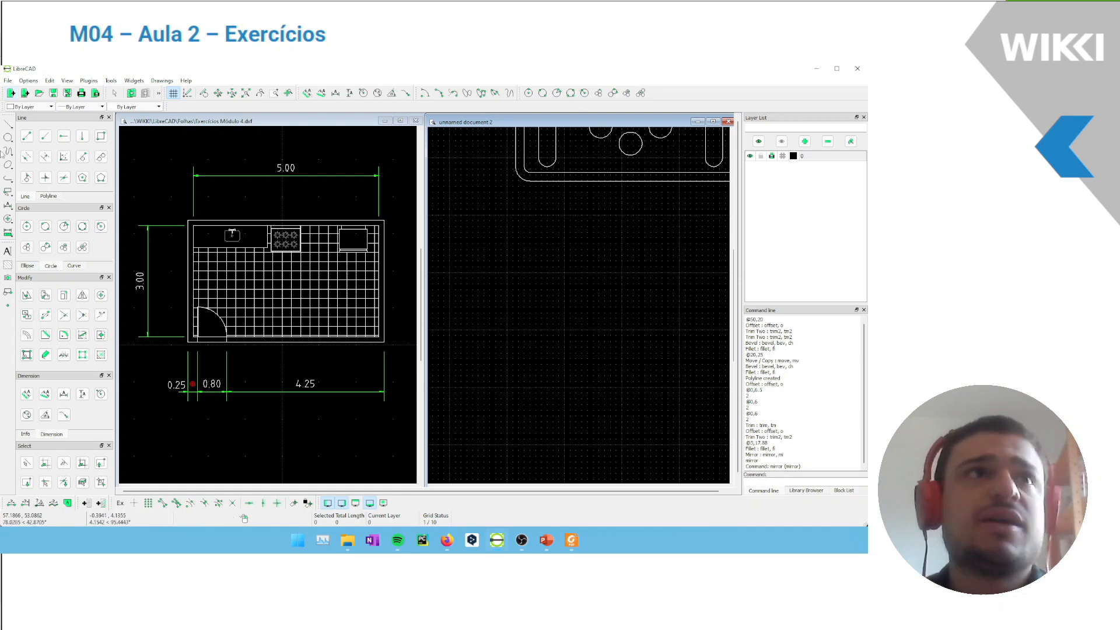
pyautogui.moveTo(549, 283); pyautogui.dragTo(532, 280, button='middle')
pyautogui.click(98, 136)
pyautogui.click(507, 288)
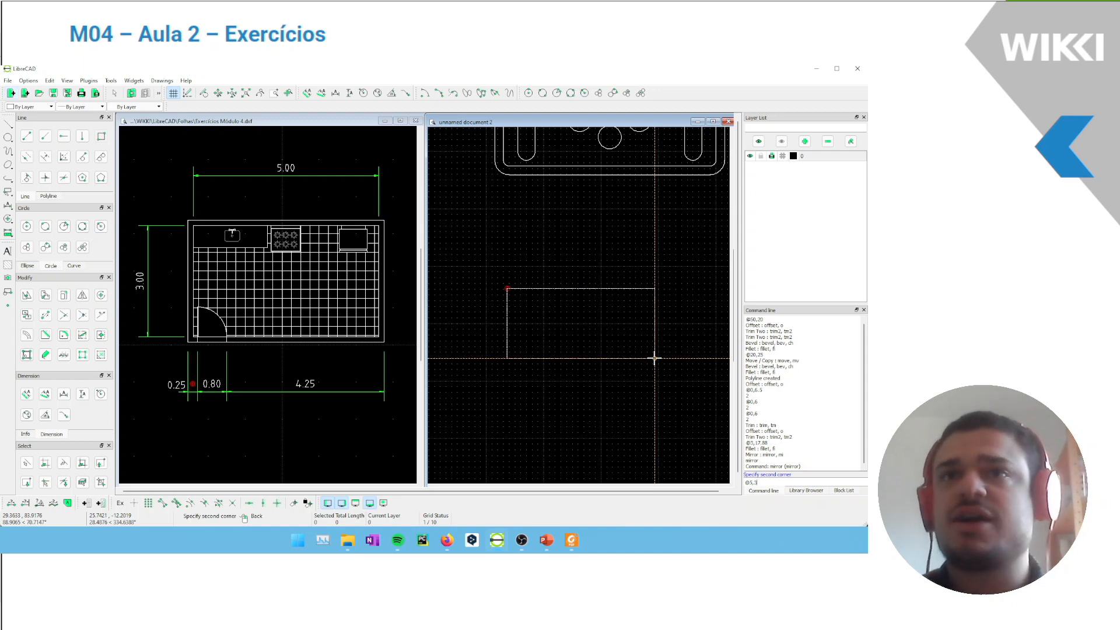
pyautogui.press('Return')
pyautogui.scroll(6, 632, 282)
pyautogui.scroll(6, 655, 264)
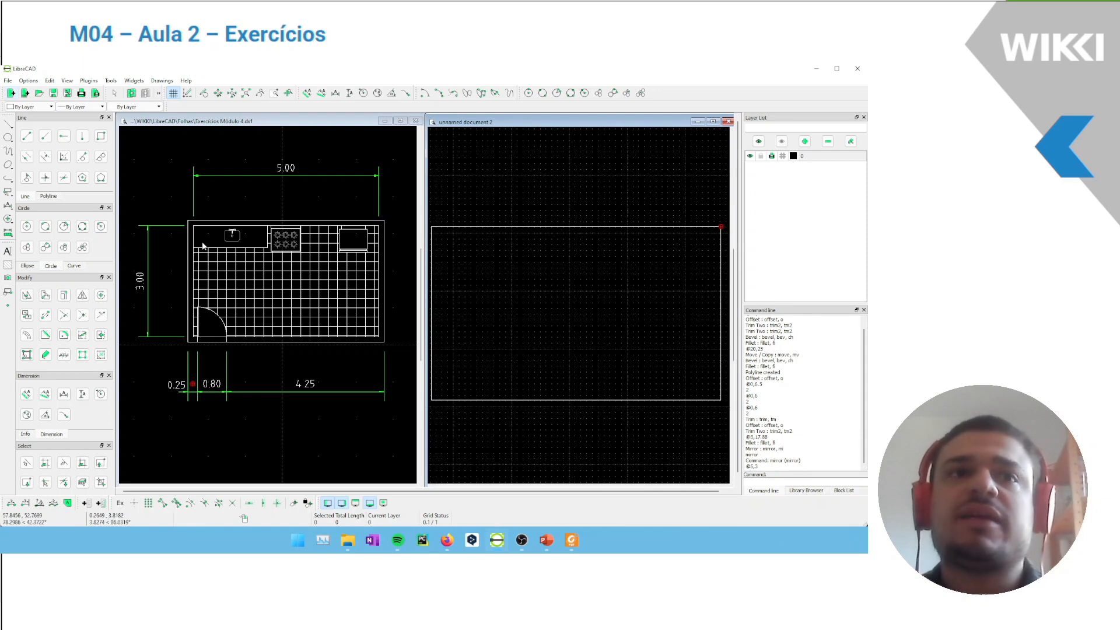
# Enable endpoint snapping and add a horizontal dimension of the wall thickness at the reference kitchen plan's upper-left corner
pyautogui.scroll(6, 227, 198)
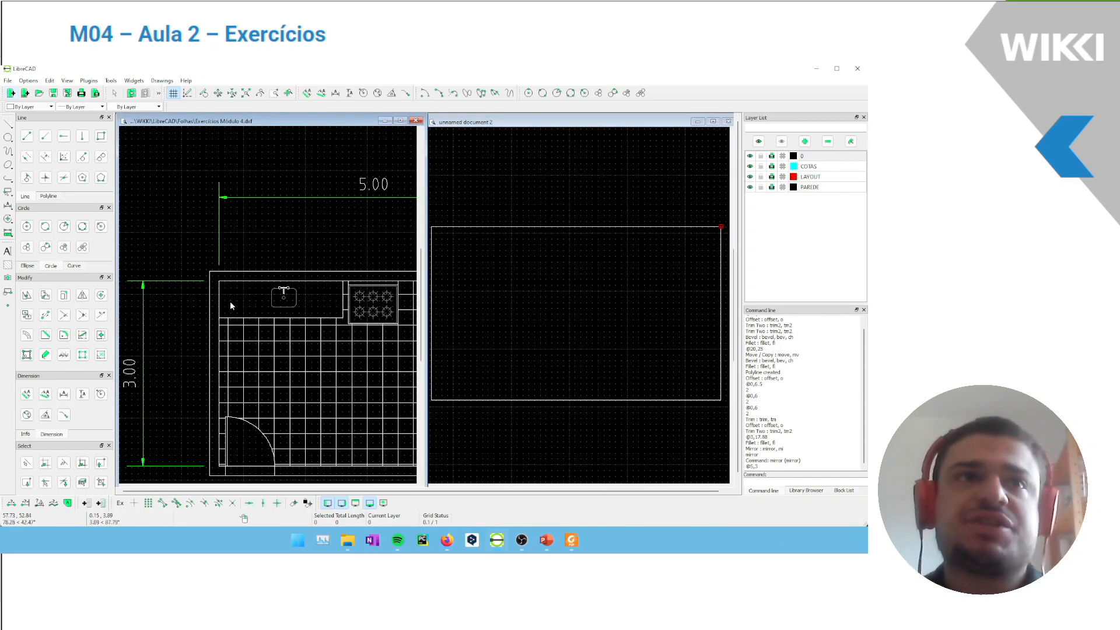
pyautogui.click(26, 393)
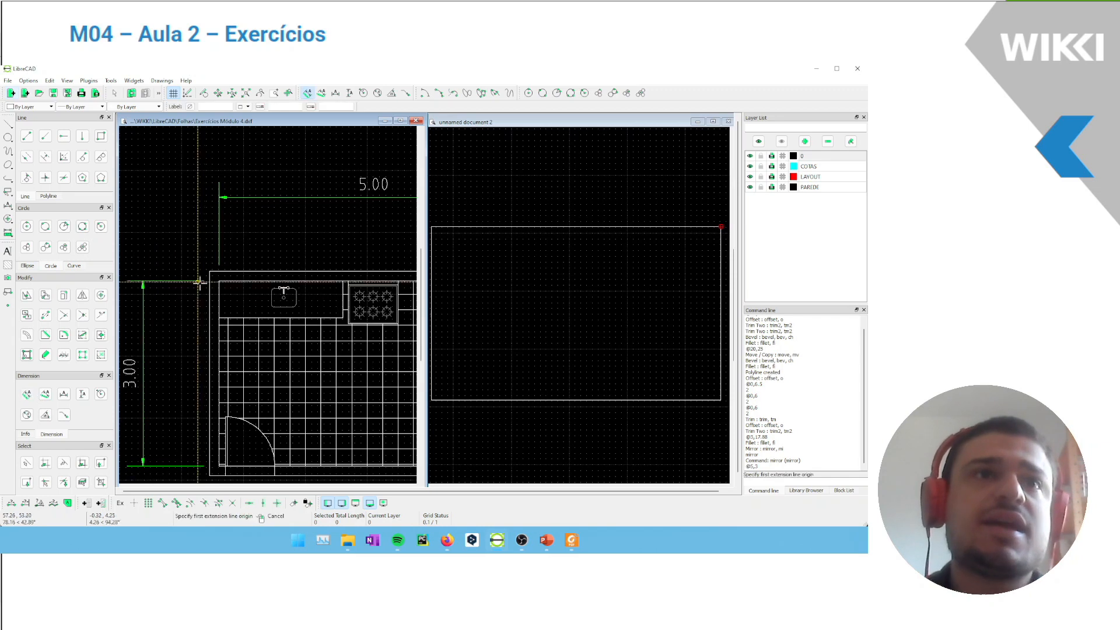
pyautogui.click(162, 503)
pyautogui.click(219, 281)
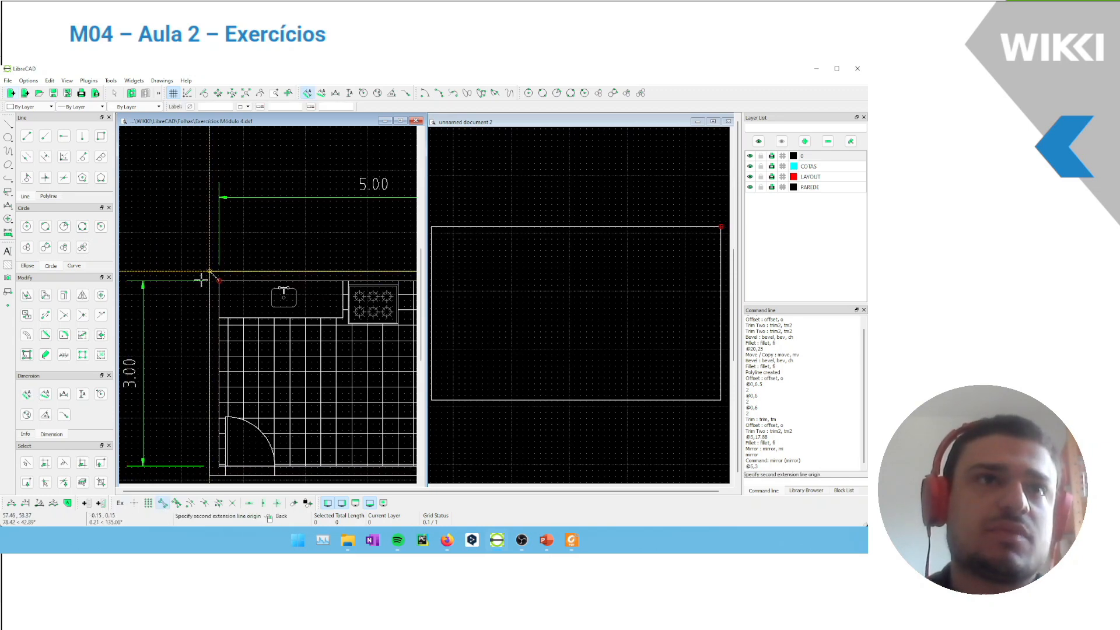
pyautogui.click(65, 395)
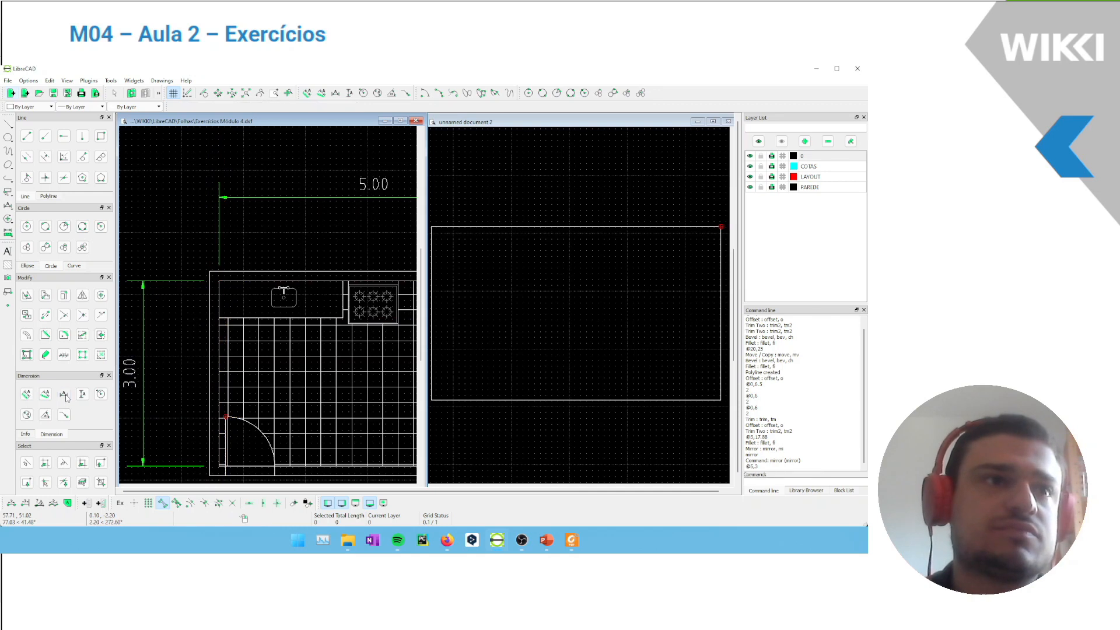
pyautogui.click(213, 284)
pyautogui.click(209, 270)
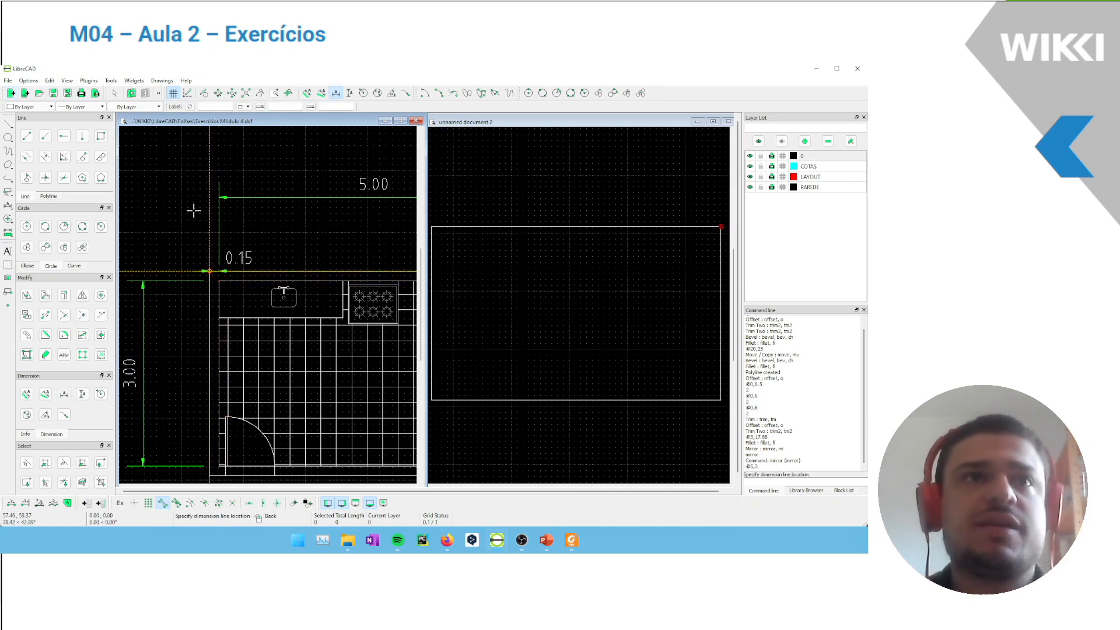
pyautogui.click(193, 210)
pyautogui.scroll(-4, 296, 303)
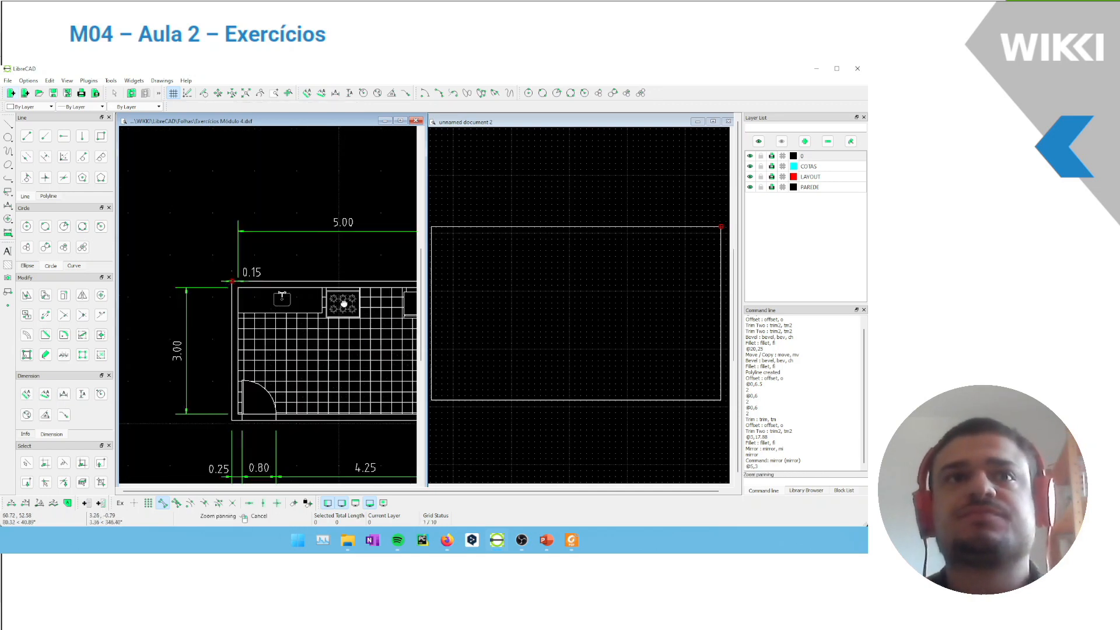
# Offset the 5 by 3 rectangle outward by 0.15 in the new drawing, with endpoint snapping disabled
pyautogui.click(493, 318)
pyautogui.scroll(-2, 522, 300)
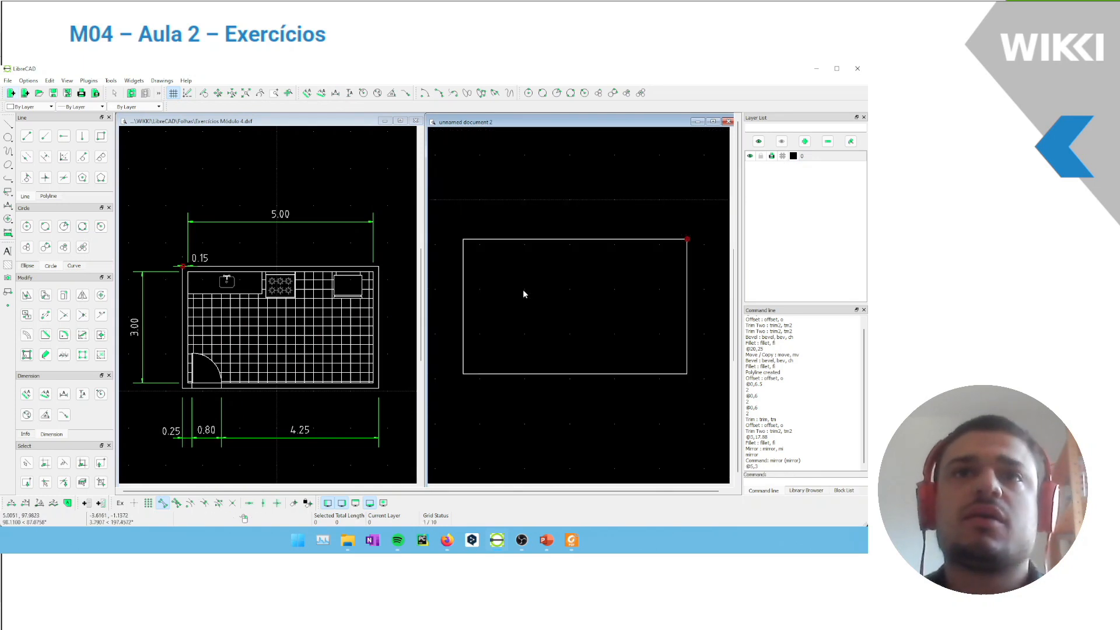
pyautogui.click(29, 335)
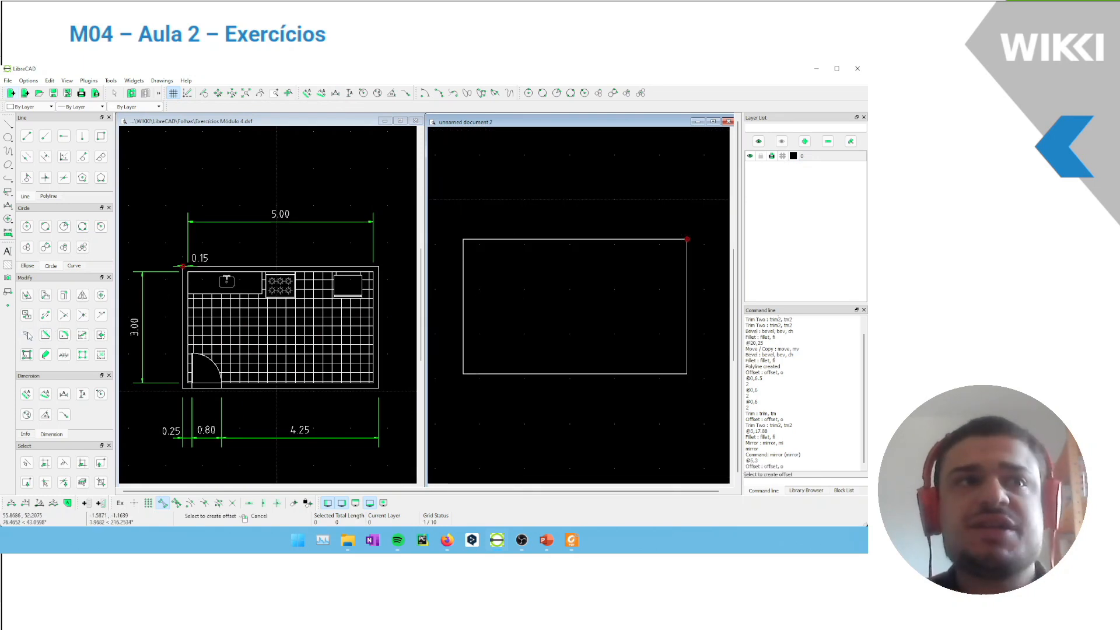
pyautogui.click(463, 252)
pyautogui.press('Return')
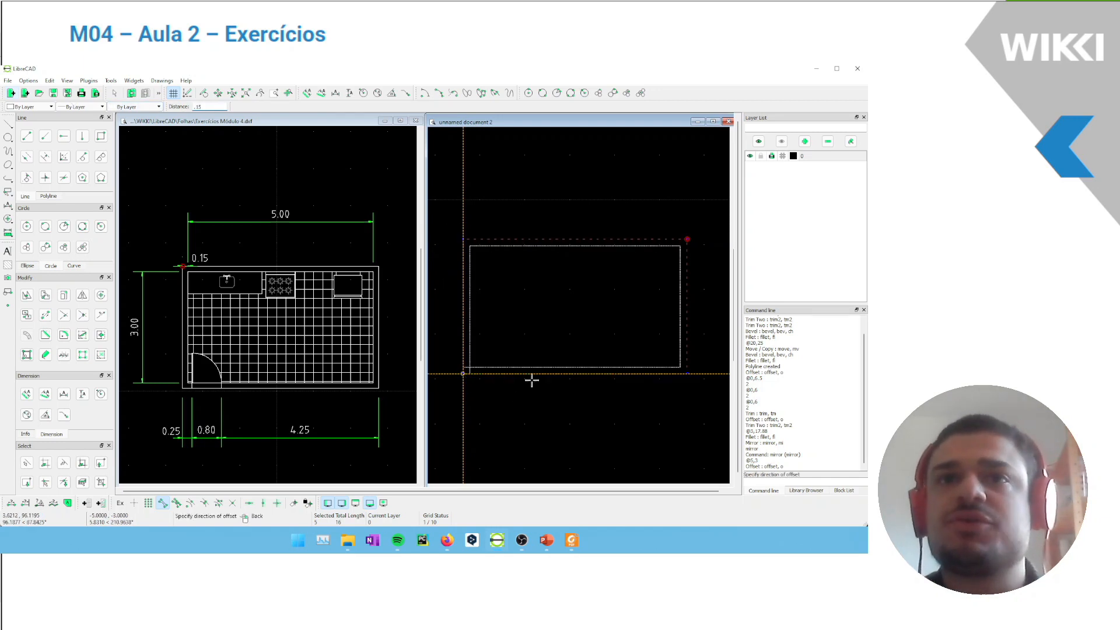
pyautogui.click(164, 505)
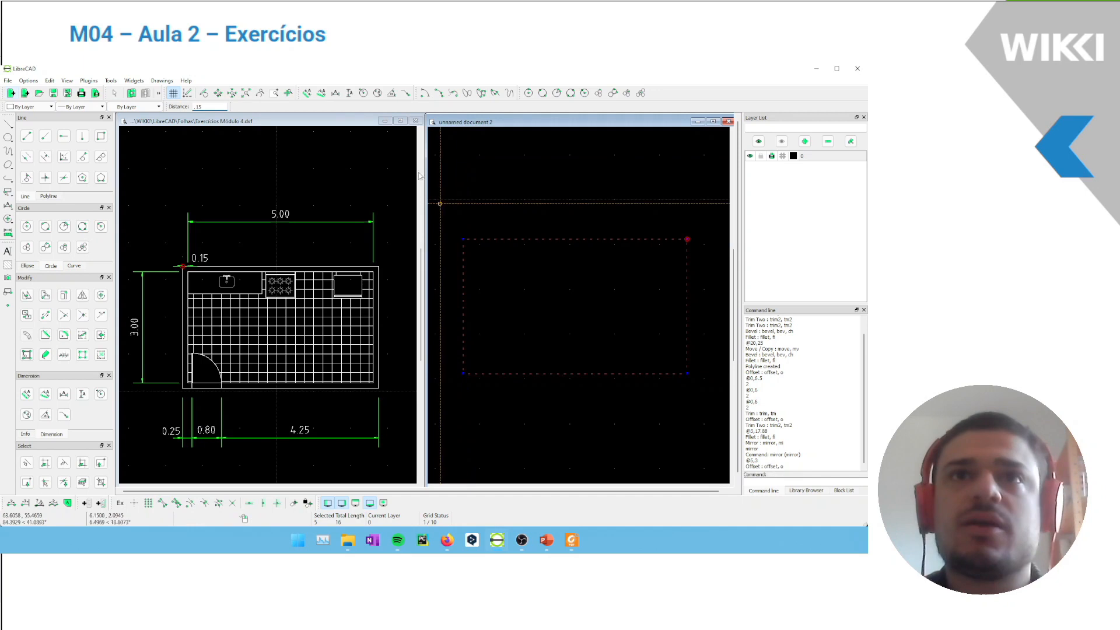
pyautogui.click(444, 221)
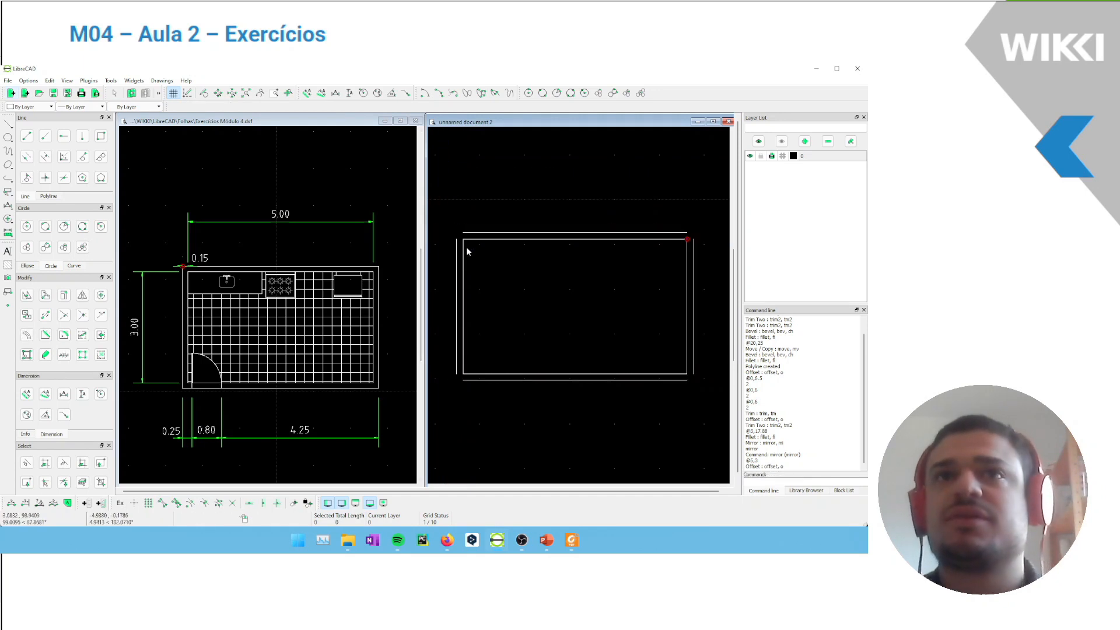
# Explode the outer offset outline into separate lines
pyautogui.click(647, 380)
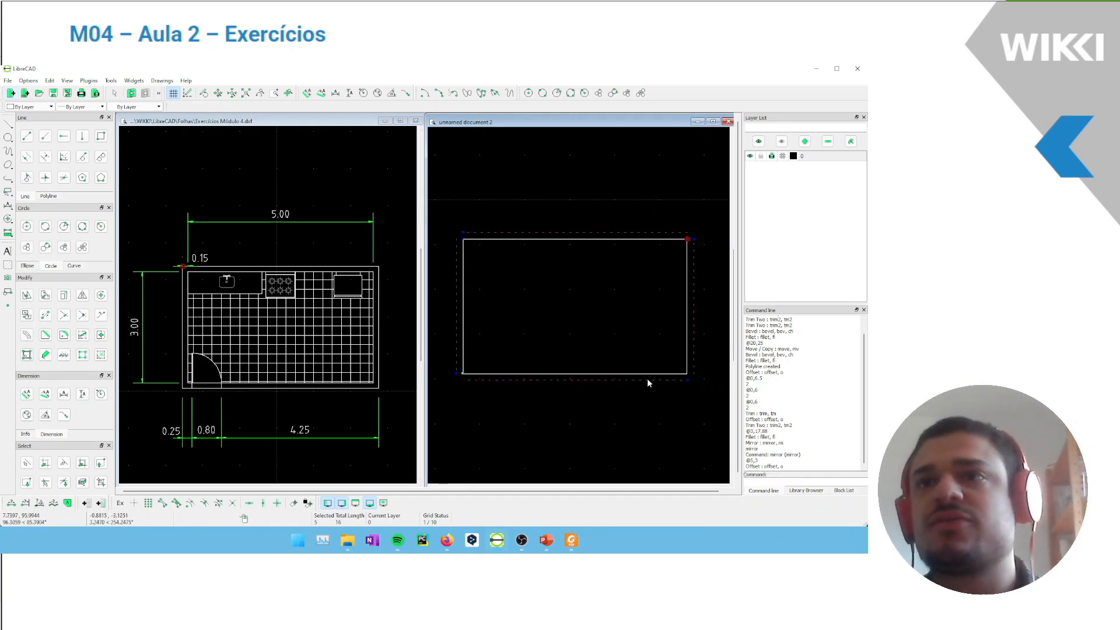
pyautogui.click(647, 379)
pyautogui.click(456, 357)
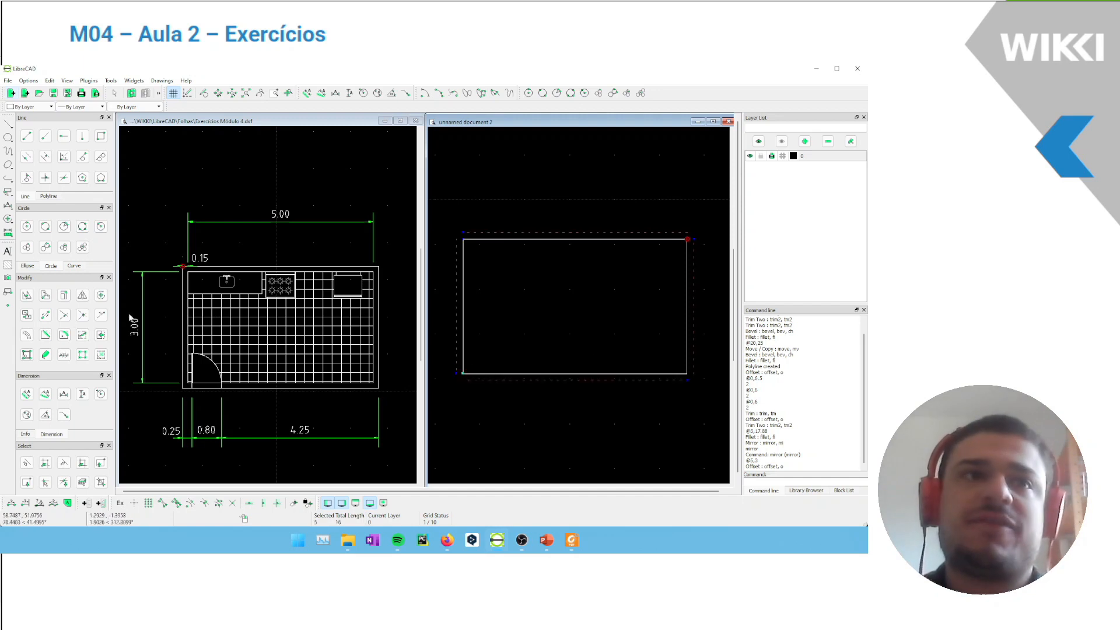
pyautogui.click(83, 355)
# Join the outer wall lines at all four corners using Trim Two
pyautogui.click(82, 315)
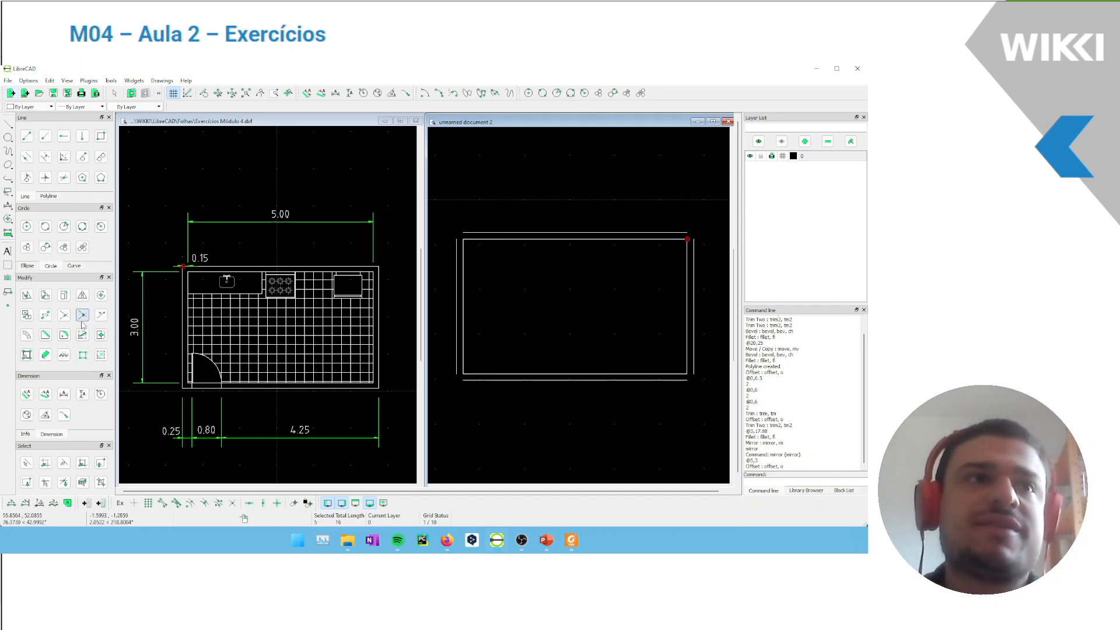
pyautogui.click(457, 280)
pyautogui.click(477, 231)
pyautogui.click(475, 232)
pyautogui.click(694, 264)
pyautogui.click(696, 285)
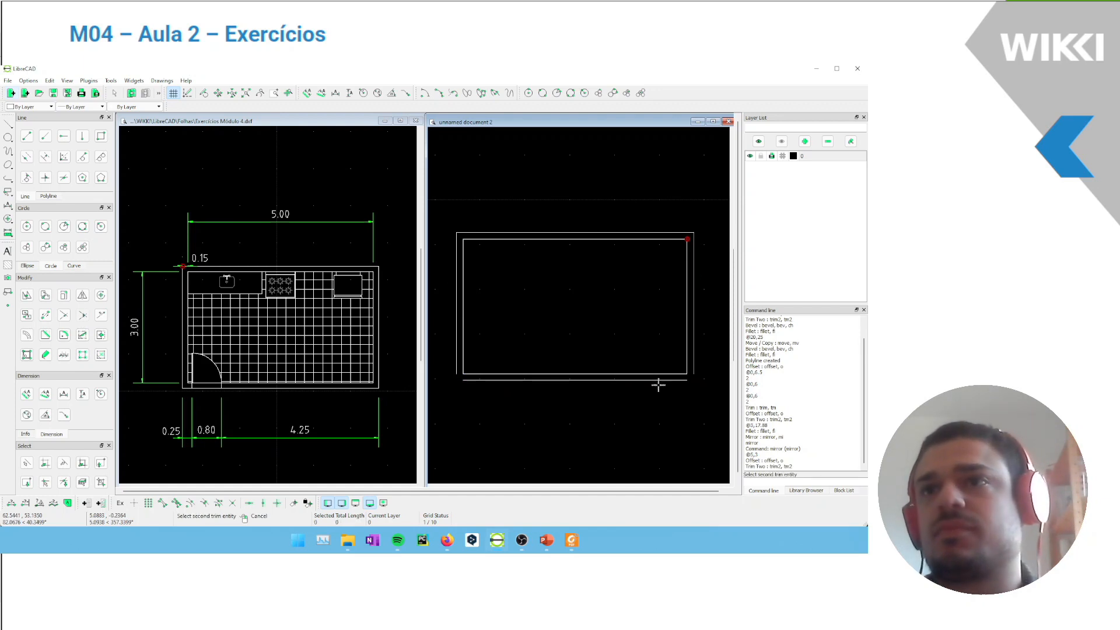
pyautogui.click(651, 380)
pyautogui.click(455, 366)
pyautogui.rightClick(526, 343)
# Draw a short vertical line from the inner wall's lower-left corner down to the outer wall line
pyautogui.scroll(6, 178, 385)
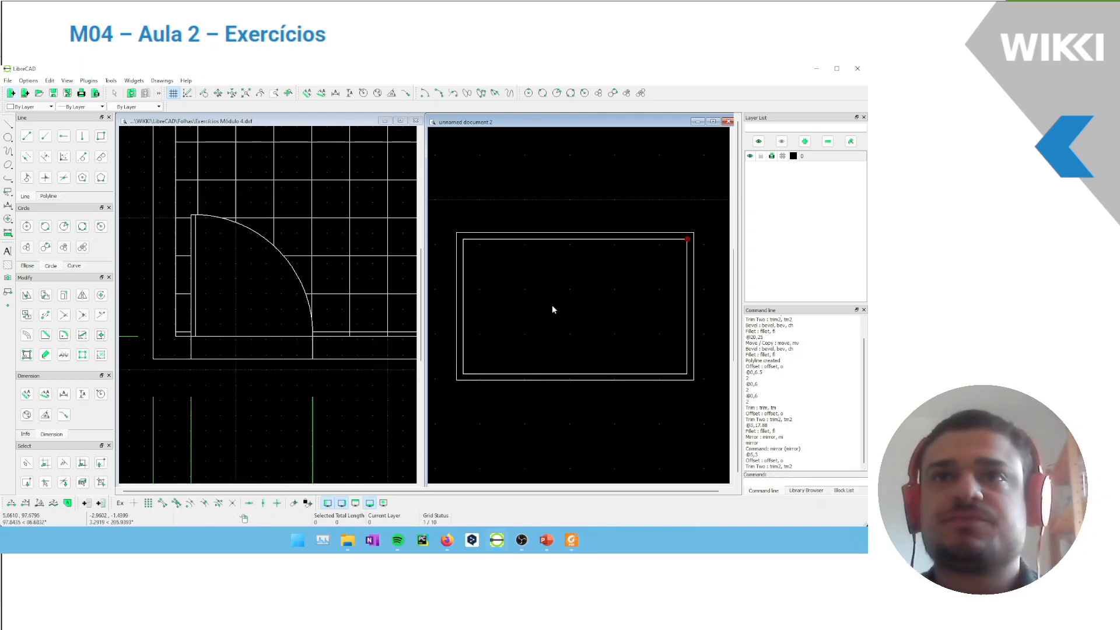
pyautogui.scroll(5, 496, 361)
pyautogui.moveTo(472, 377); pyautogui.dragTo(550, 308, button='middle')
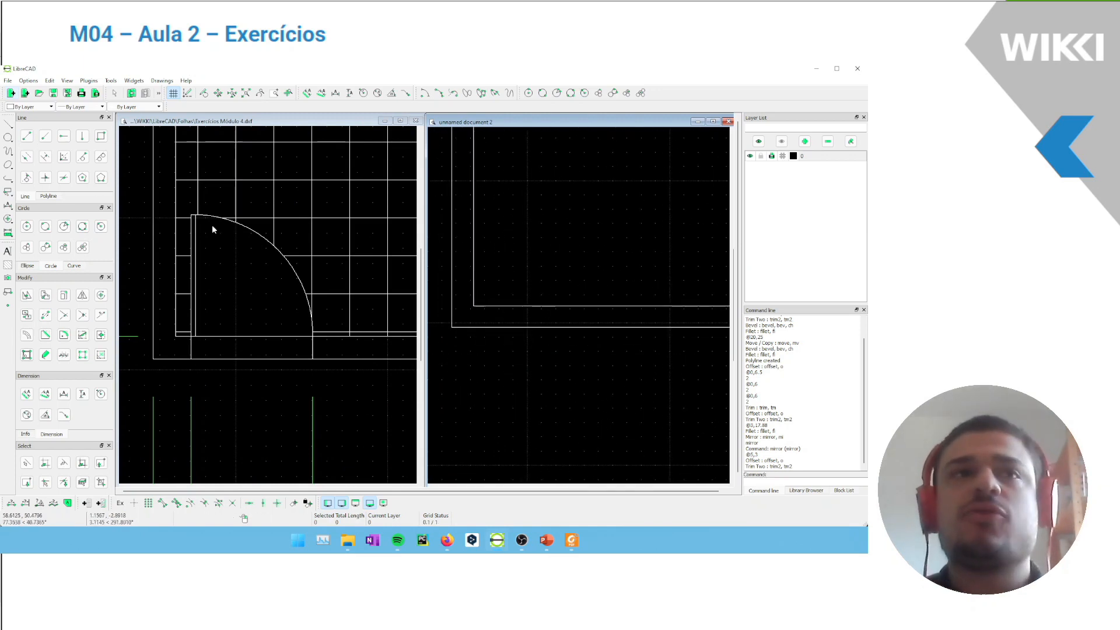
pyautogui.click(26, 136)
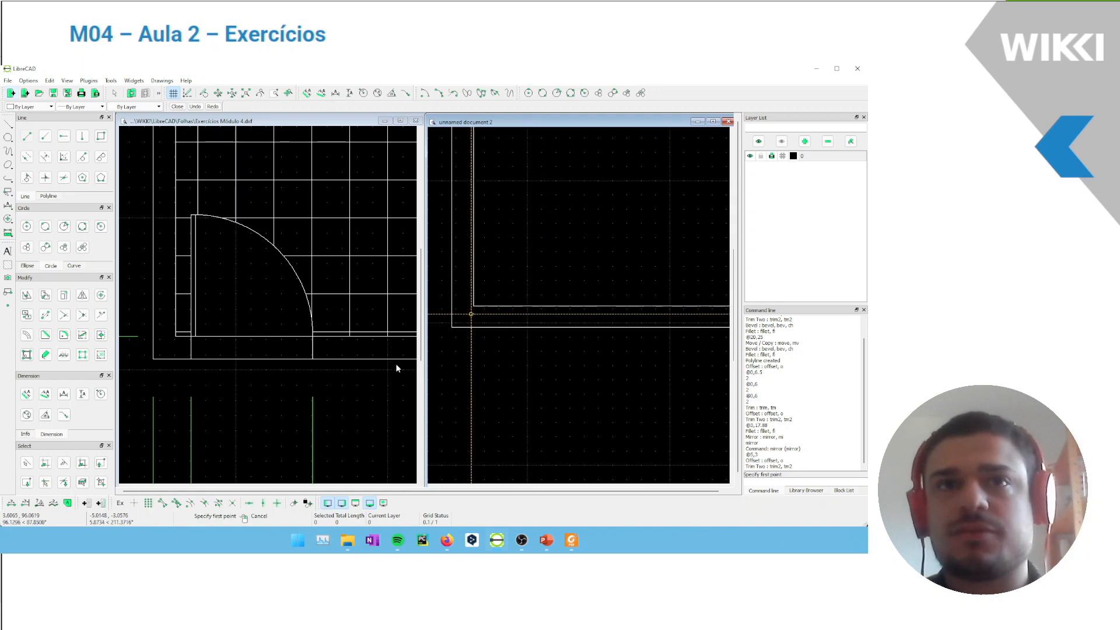
pyautogui.click(175, 504)
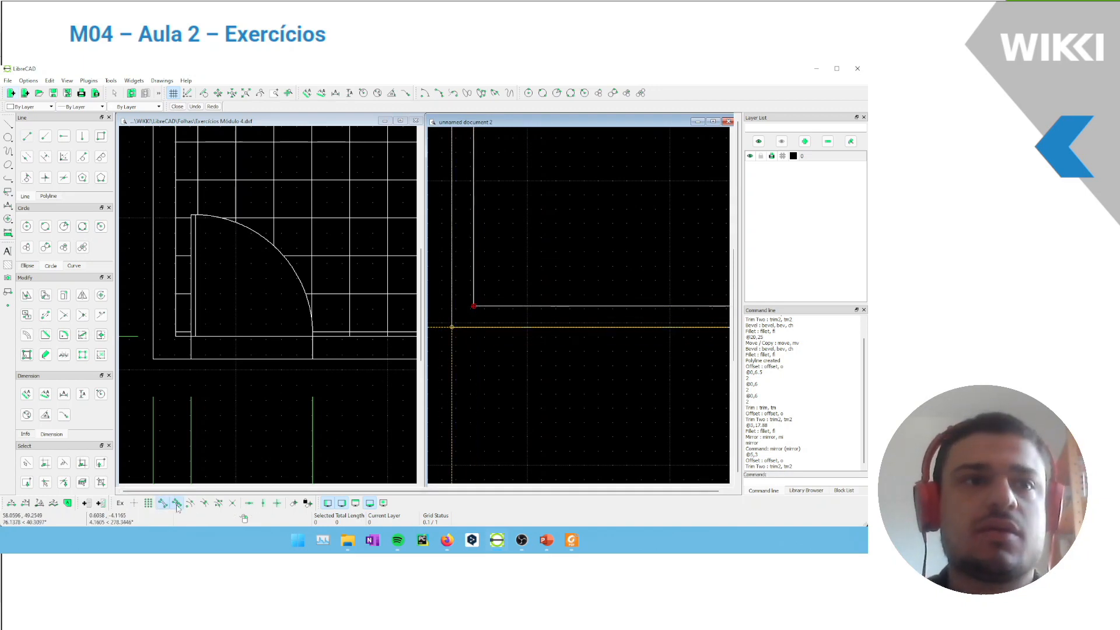
pyautogui.click(473, 305)
pyautogui.press('Escape')
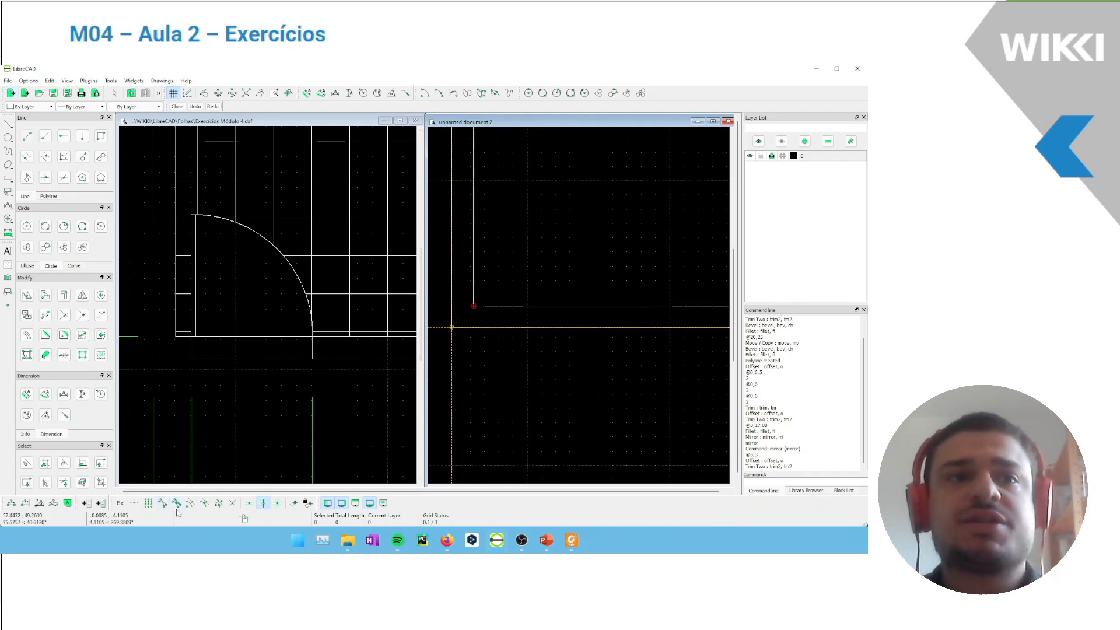
pyautogui.click(495, 351)
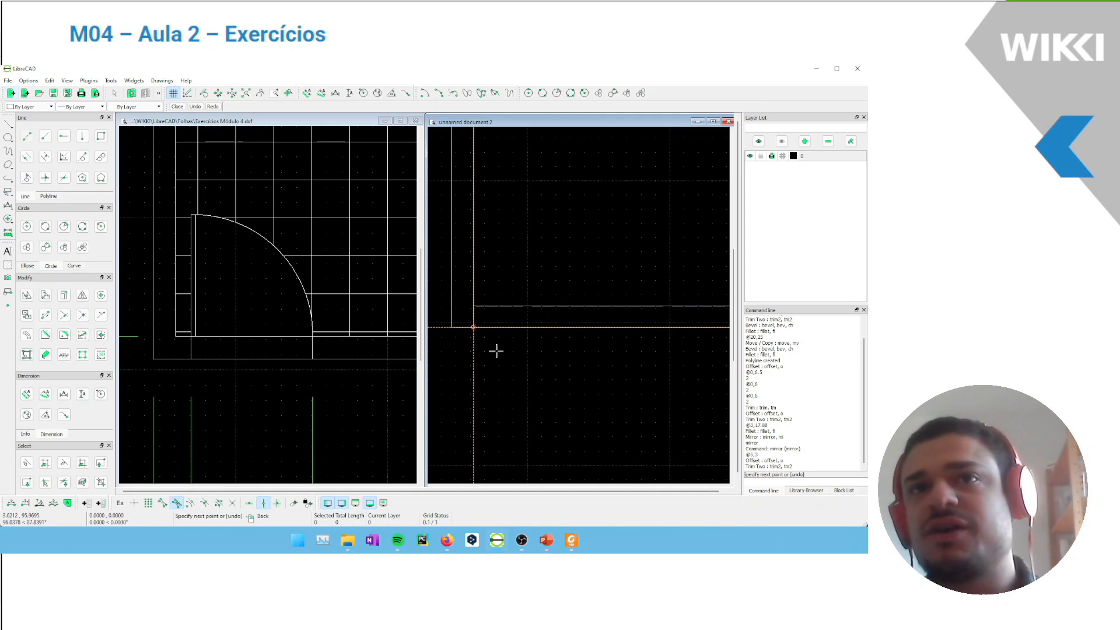
pyautogui.press('Escape')
pyautogui.press('Escape')
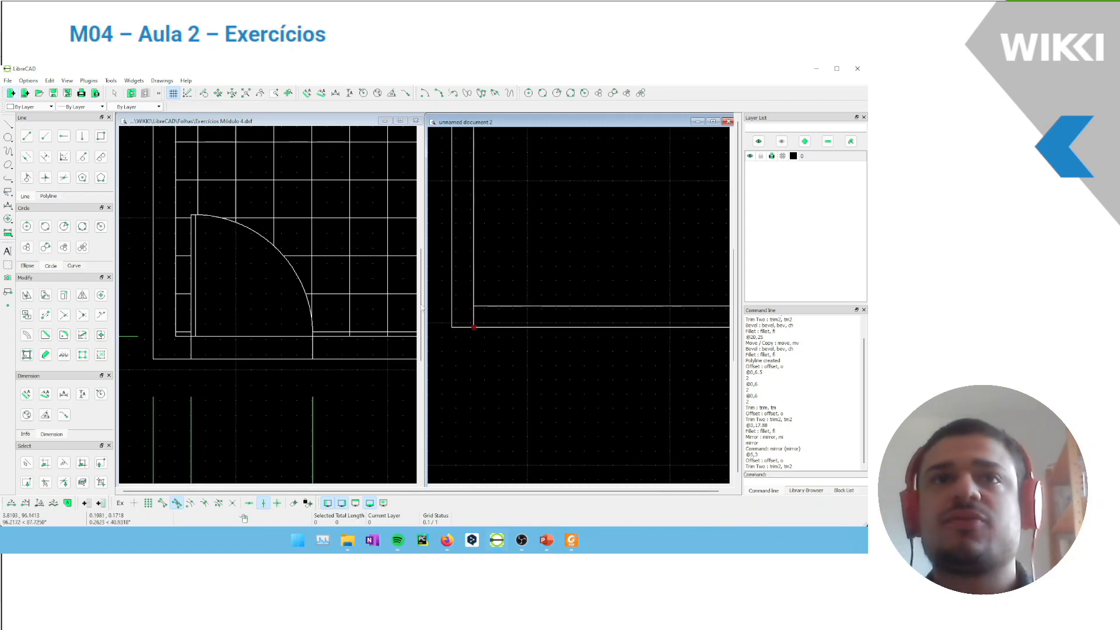
# Create a parallel copy 0.10 to the right of the short vertical corner line and delete the original line
pyautogui.scroll(-3, 179, 294)
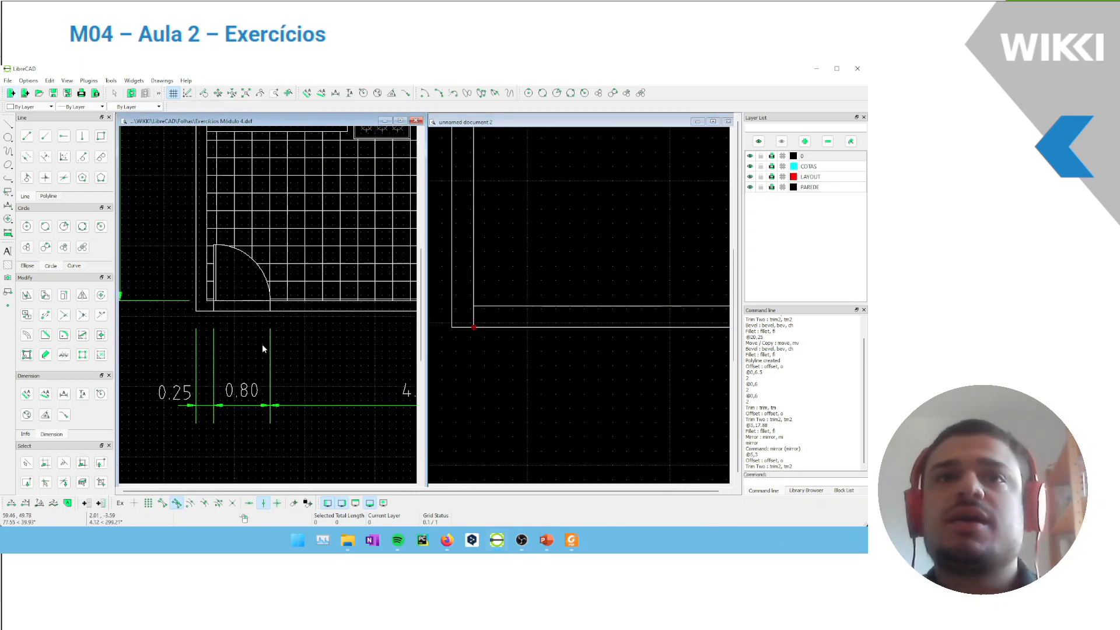
pyautogui.click(27, 136)
pyautogui.press('Escape')
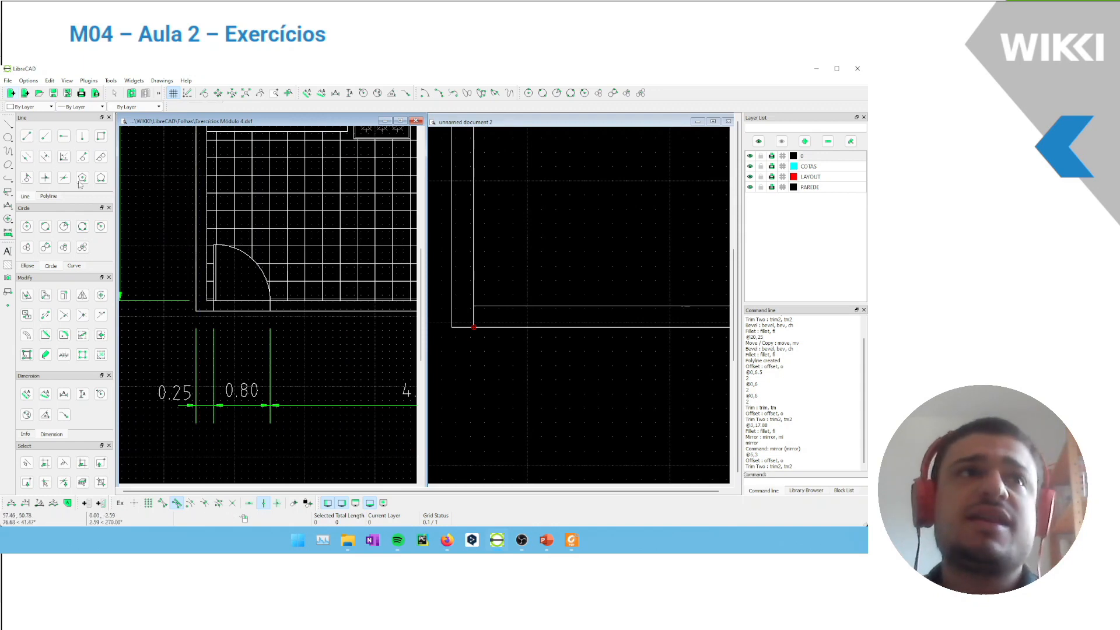
pyautogui.click(45, 157)
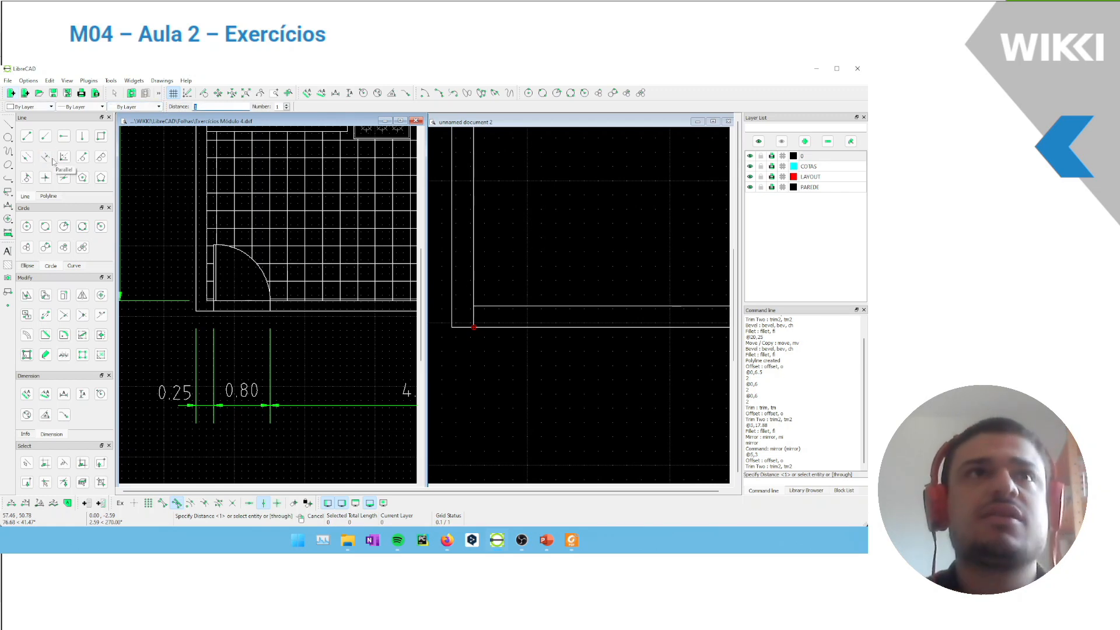
pyautogui.click(480, 310)
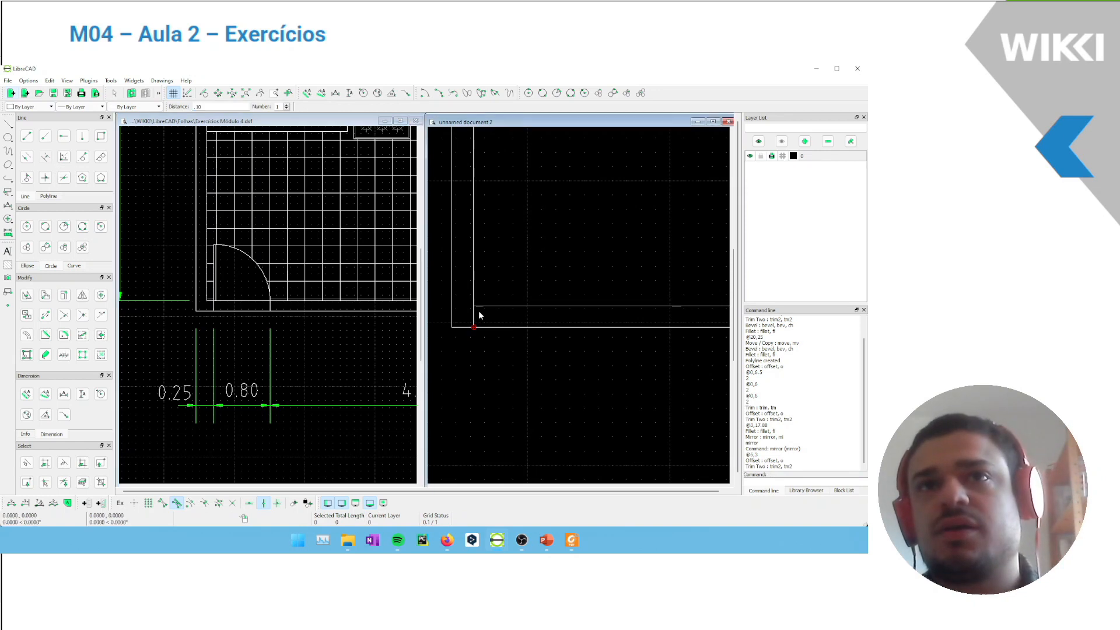
pyautogui.click(475, 313)
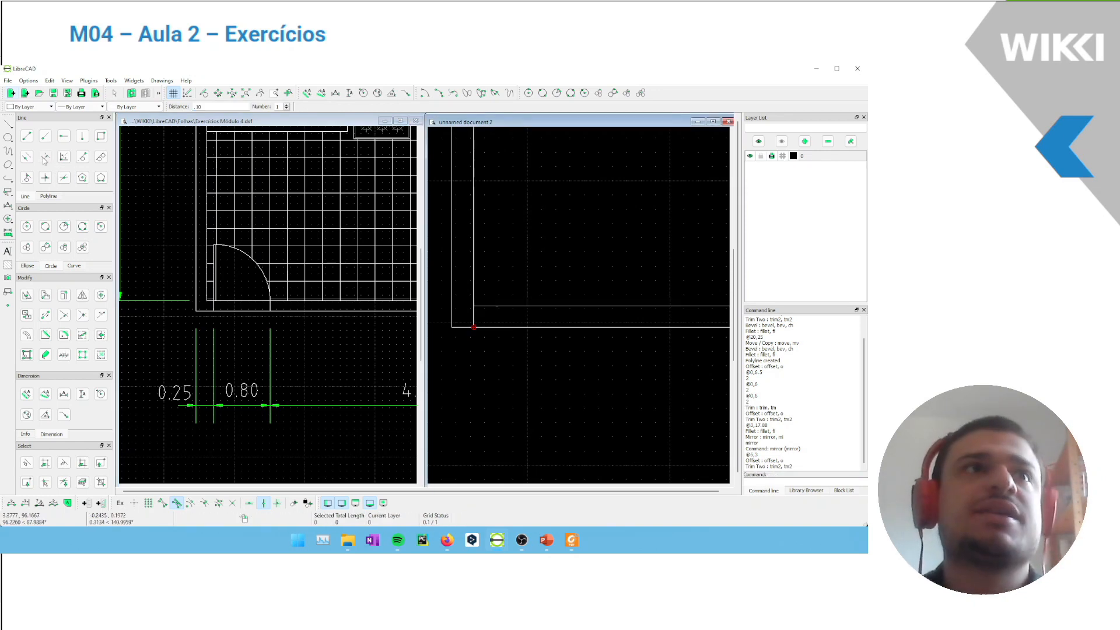
pyautogui.rightClick(478, 316)
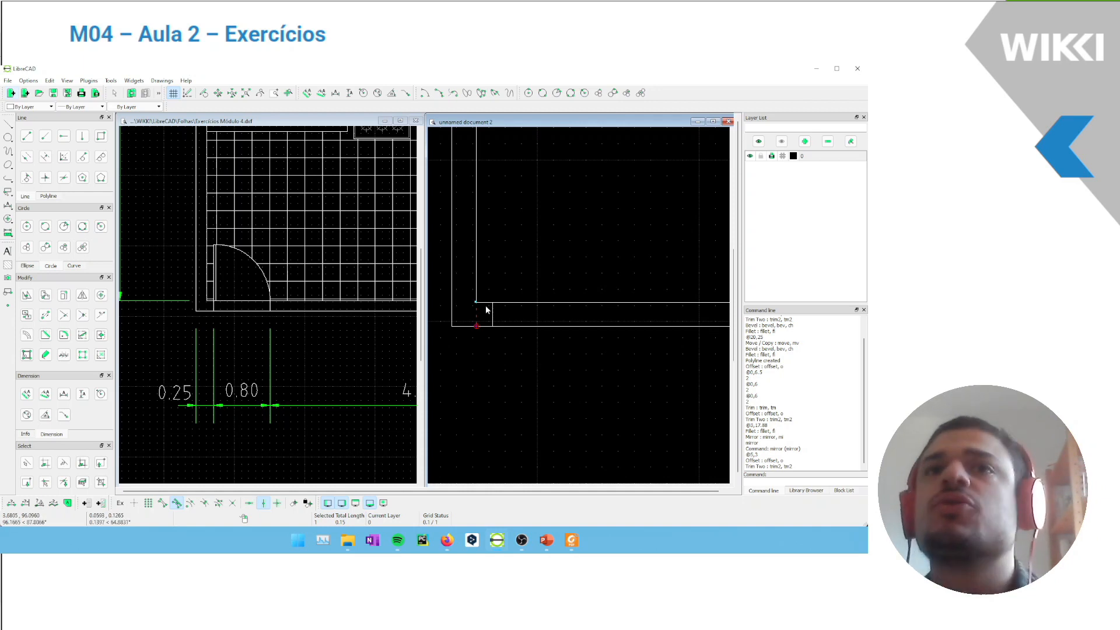
pyautogui.moveTo(524, 277)
pyautogui.mouseDown(button='middle')
pyautogui.moveTo(540, 265)
pyautogui.moveTo(495, 260)
pyautogui.mouseUp(button='middle')
pyautogui.scroll(3, 447, 303)
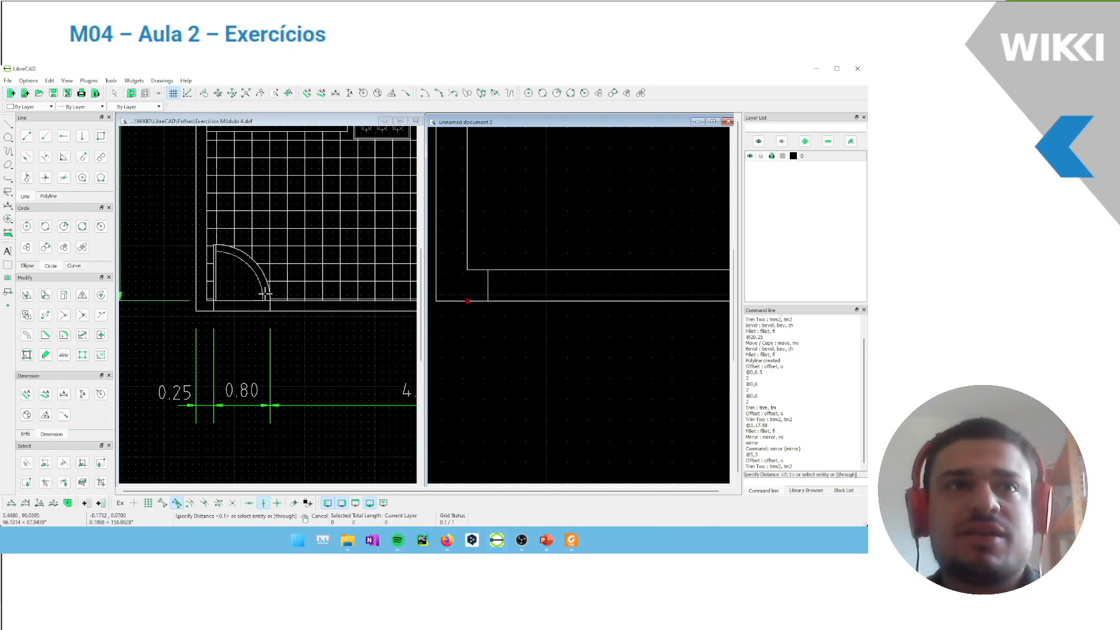
pyautogui.click(242, 335)
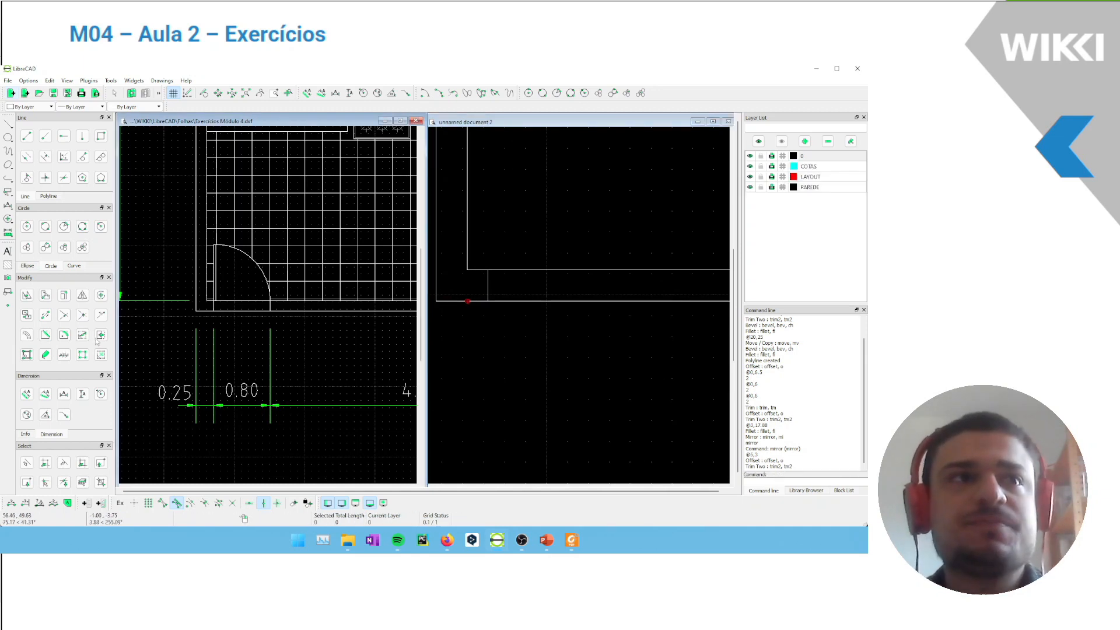
pyautogui.click(27, 335)
pyautogui.press('Escape')
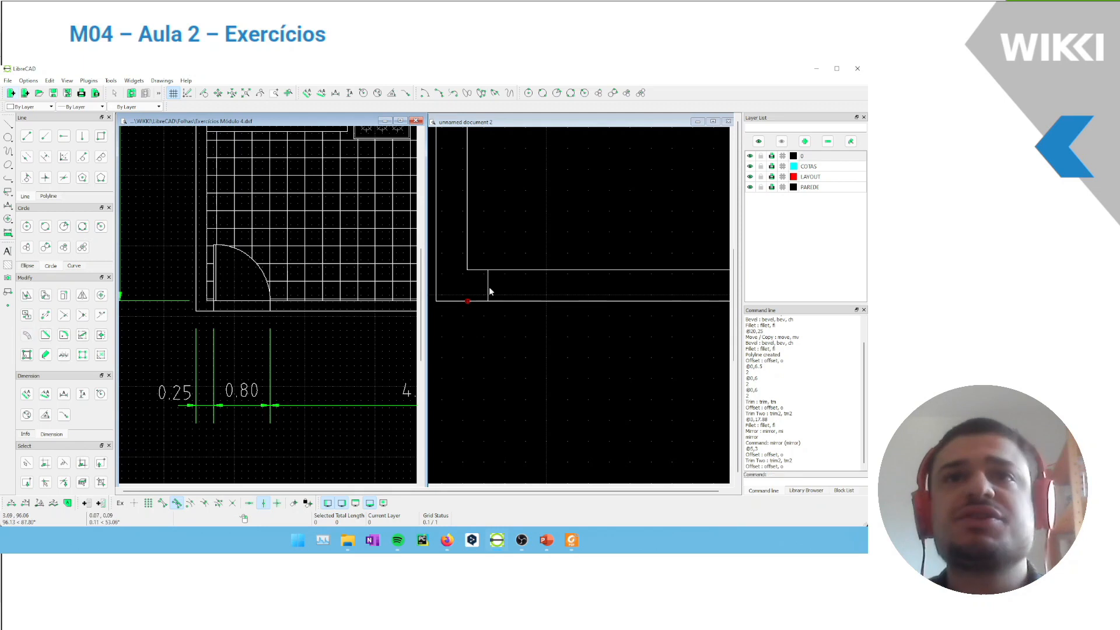
pyautogui.click(501, 289)
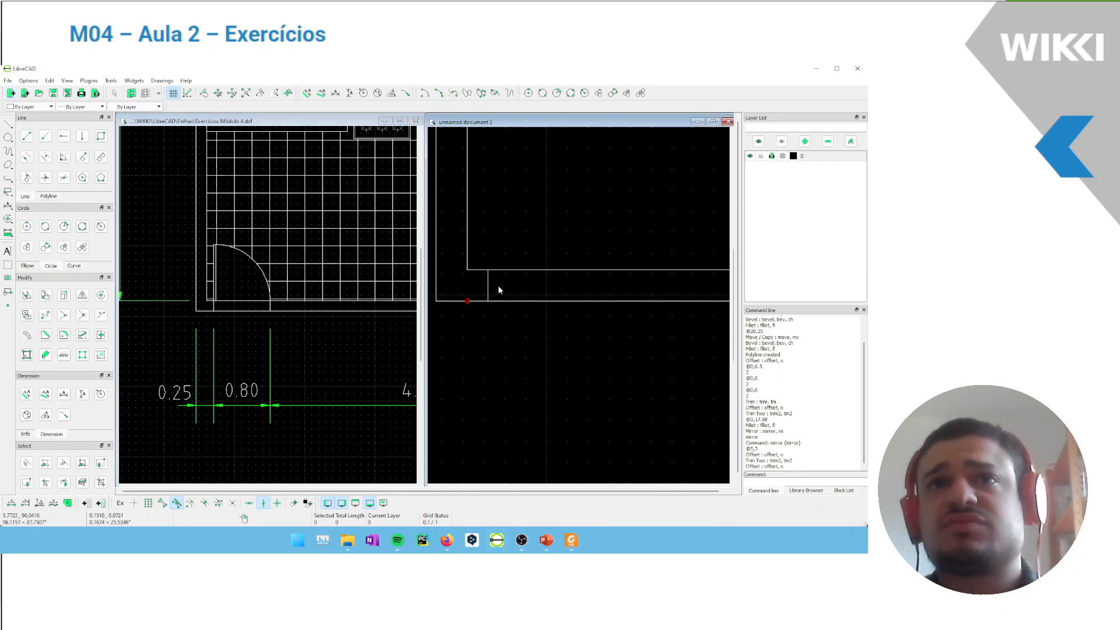
# Offset the short vertical line in the lower wall 0.80 to the right to mark the door opening's other side
pyautogui.click(28, 335)
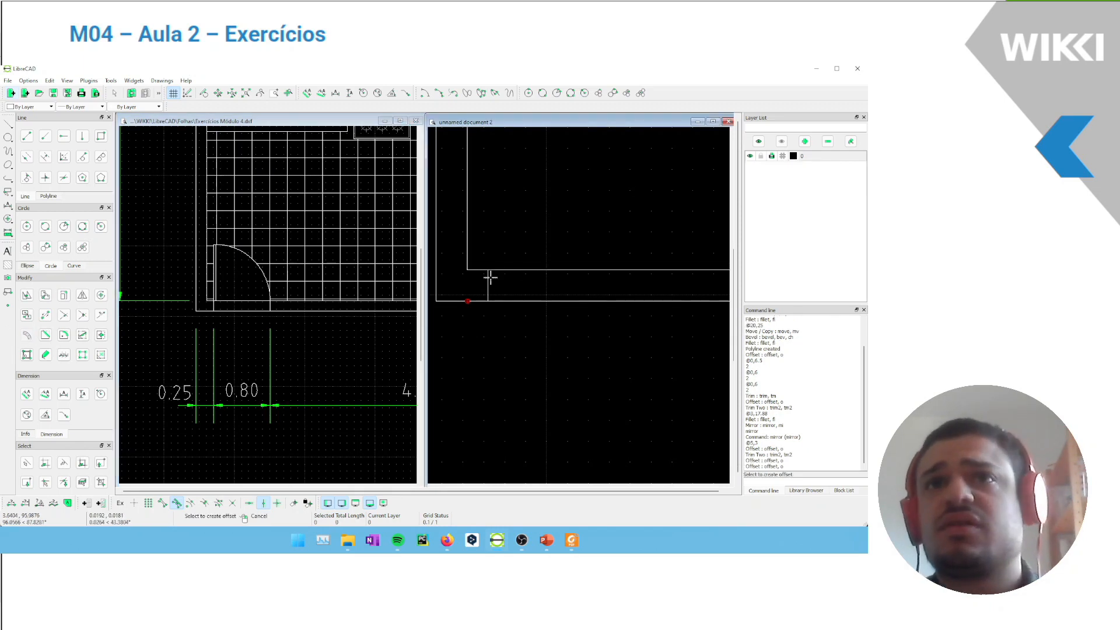
pyautogui.click(467, 280)
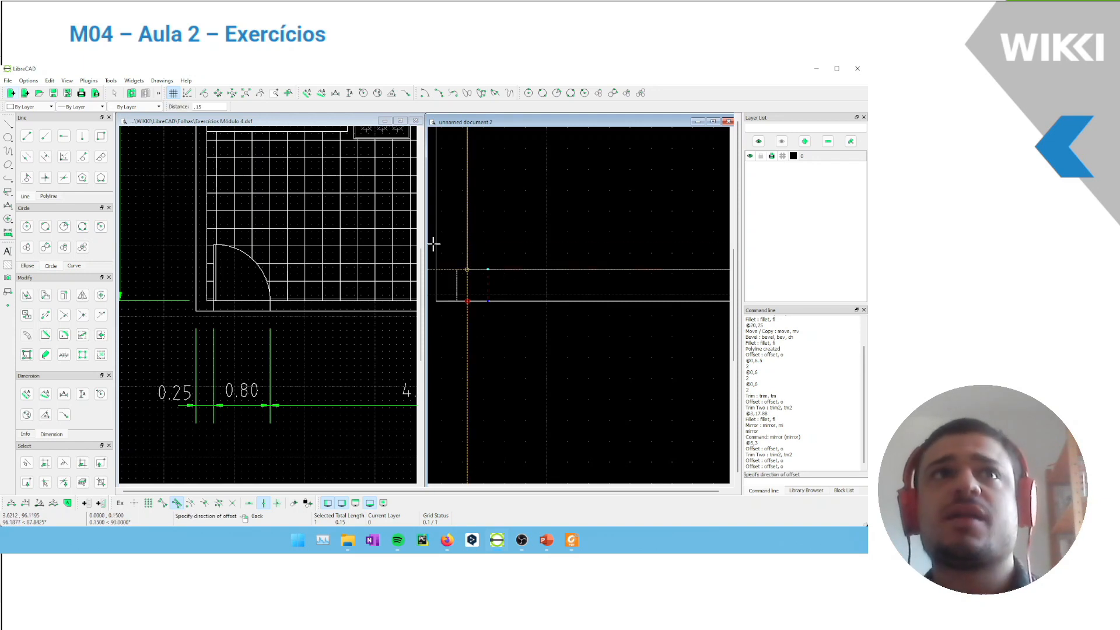
pyautogui.moveTo(218, 108); pyautogui.dragTo(149, 114)
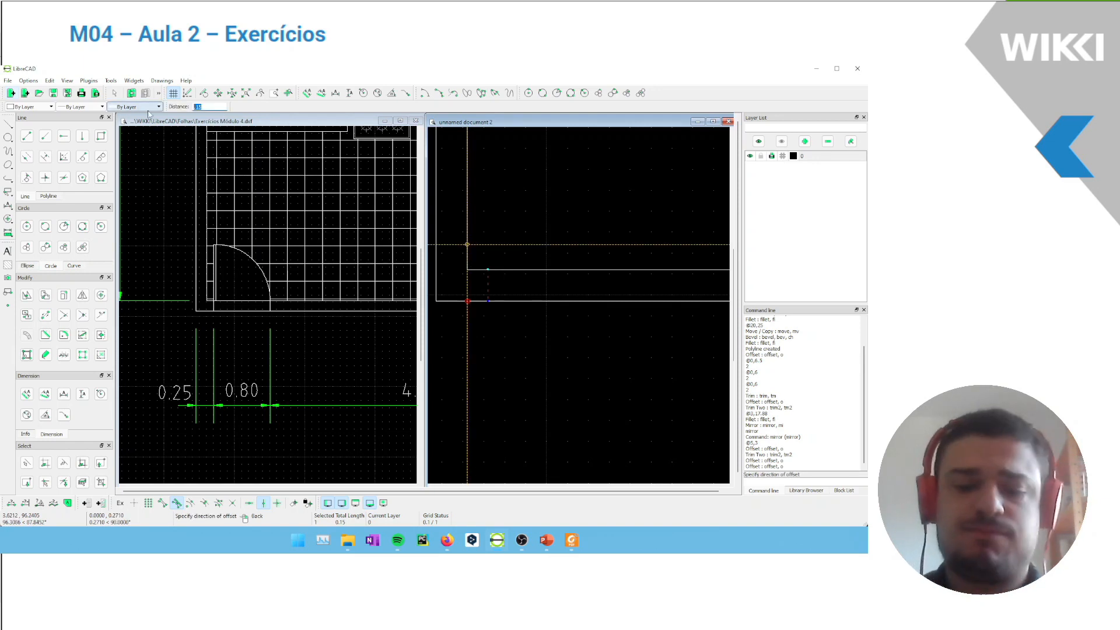
pyautogui.scroll(-2, 561, 290)
pyautogui.scroll(3, 527, 288)
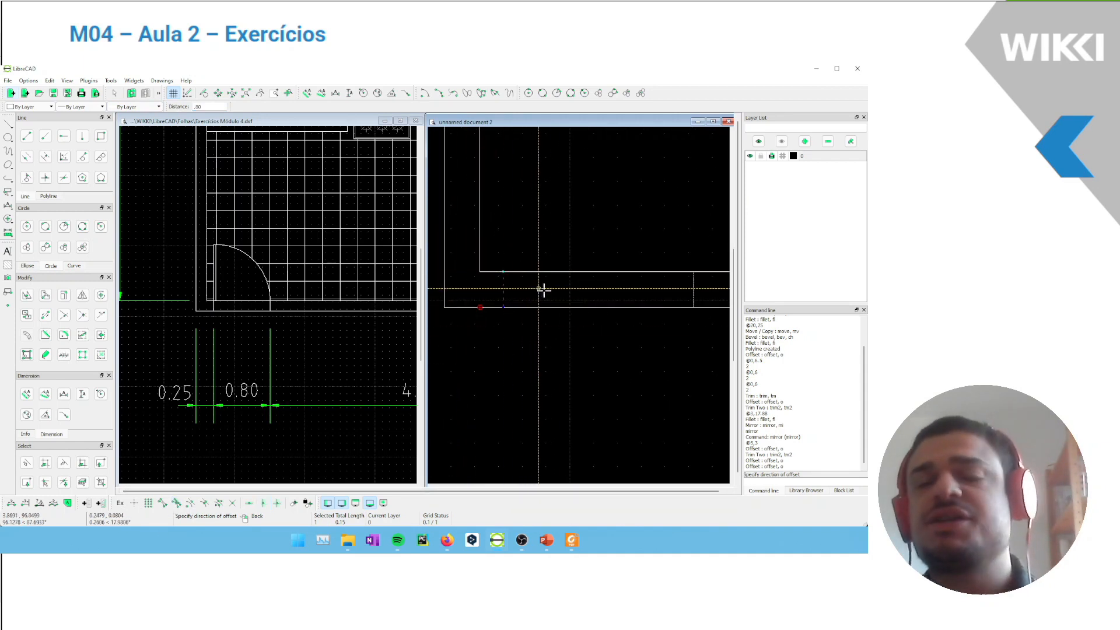
pyautogui.click(565, 297)
pyautogui.scroll(-8, 584, 280)
pyautogui.moveTo(602, 208); pyautogui.dragTo(520, 279, button='middle')
pyautogui.scroll(-3, 559, 284)
pyautogui.moveTo(614, 264); pyautogui.dragTo(586, 275, button='middle')
pyautogui.scroll(9, 522, 353)
pyautogui.scroll(-2, 493, 308)
pyautogui.scroll(1, 536, 313)
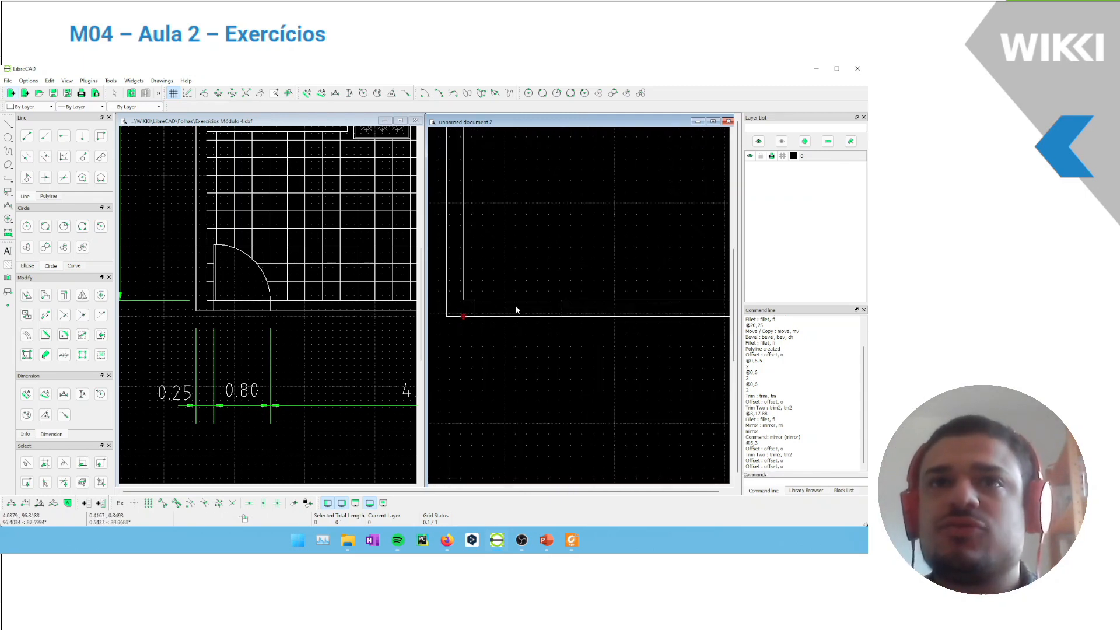
# Draw the door leaf as a 0.03 by 0.8 rectangle (@0.03,0.8) from the upper end of the opening's left line
pyautogui.click(101, 136)
pyautogui.scroll(3, 469, 286)
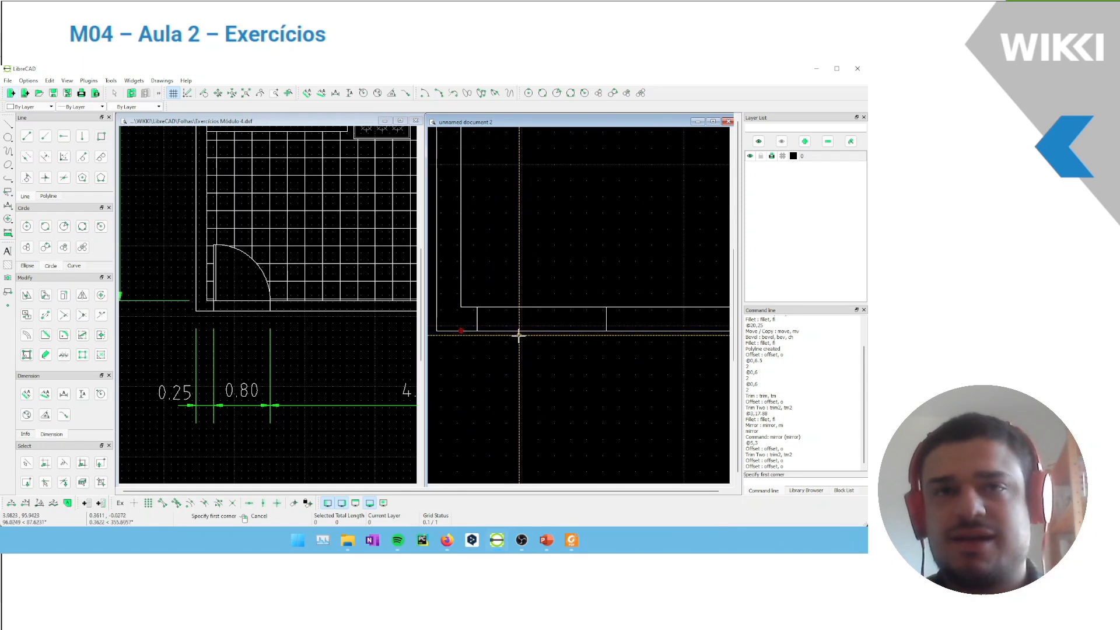
pyautogui.scroll(2, 195, 282)
pyautogui.scroll(-4, 467, 288)
pyautogui.moveTo(482, 277)
pyautogui.mouseDown(button='middle')
pyautogui.moveTo(524, 278)
pyautogui.moveTo(497, 316)
pyautogui.mouseUp(button='middle')
pyautogui.scroll(4, 465, 352)
pyautogui.click(162, 503)
pyautogui.click(506, 329)
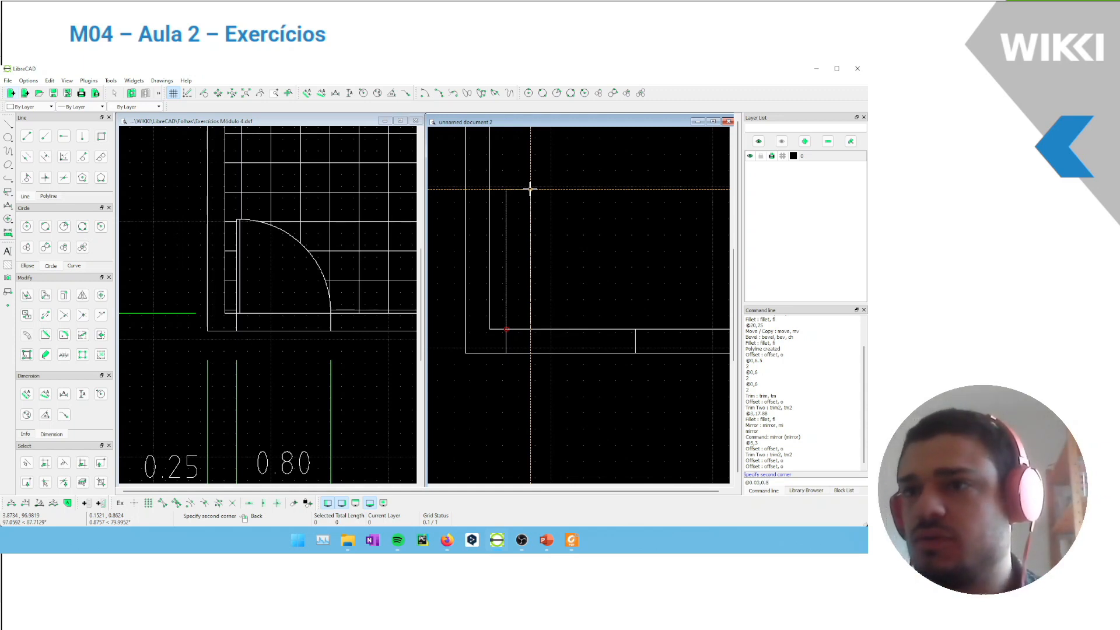
pyautogui.press('Return')
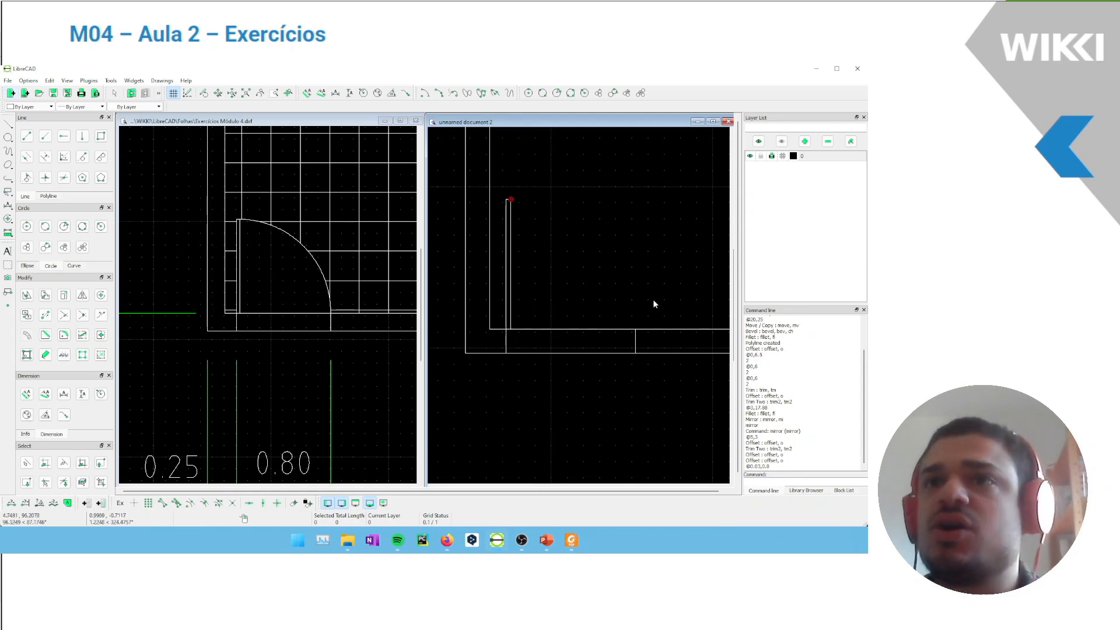
# Draw the door swing arc, centred at the leaf's lower-left corner with radius 0.80, from the opening's right side up to the leaf's top
pyautogui.moveTo(546, 222); pyautogui.dragTo(519, 239, button='middle')
pyautogui.scroll(1, 525, 266)
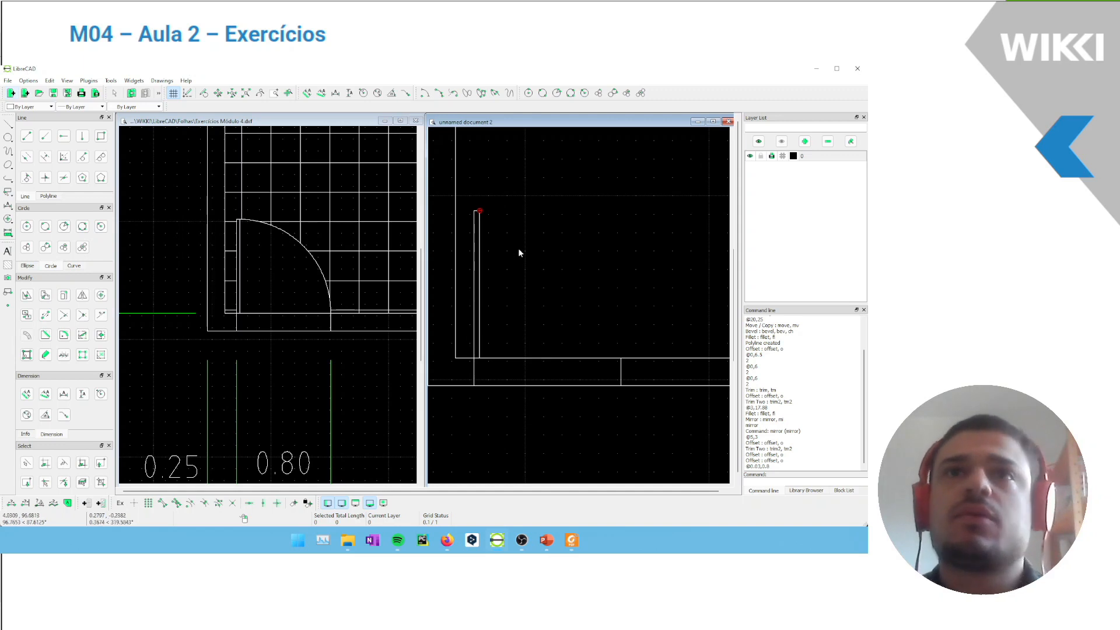
pyautogui.scroll(-6, 521, 250)
pyautogui.scroll(6, 576, 284)
pyautogui.moveTo(514, 315); pyautogui.dragTo(527, 312, button='middle')
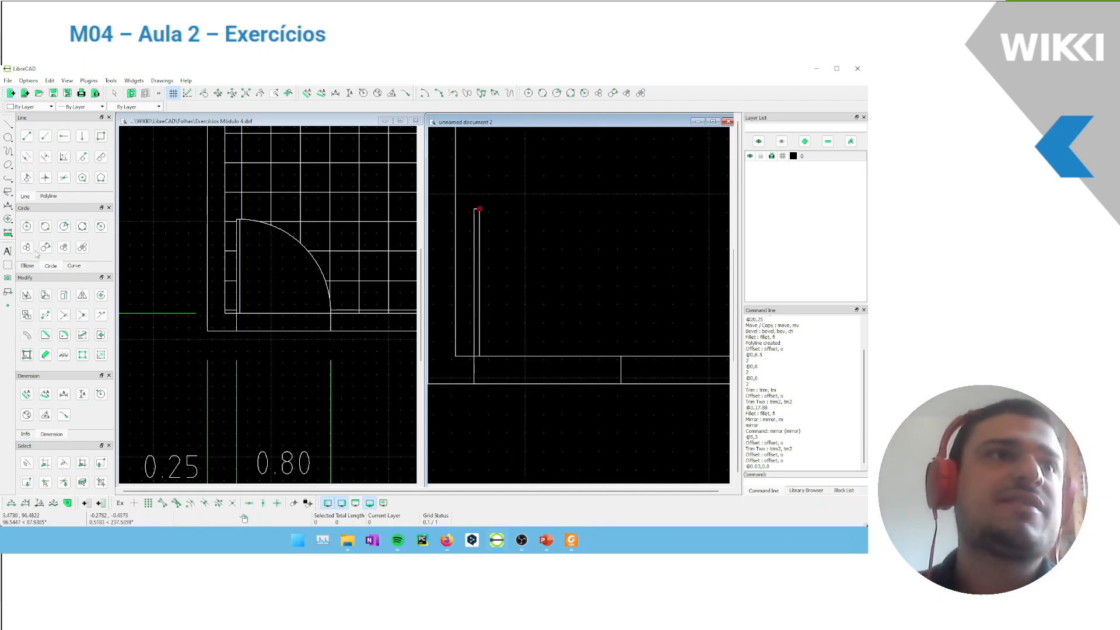
pyautogui.click(75, 266)
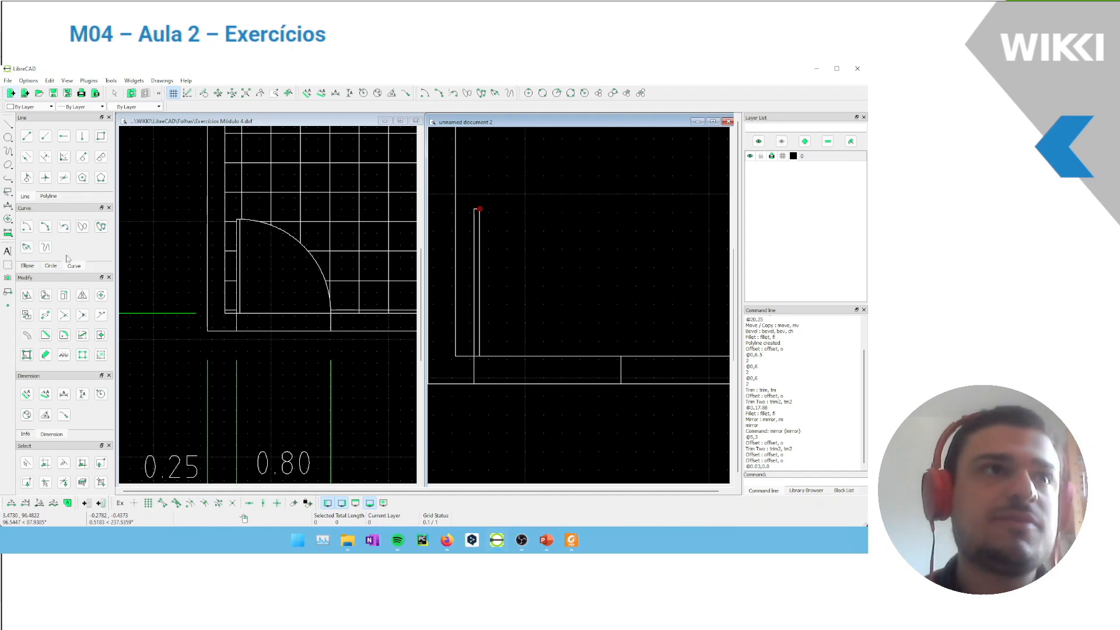
pyautogui.click(27, 227)
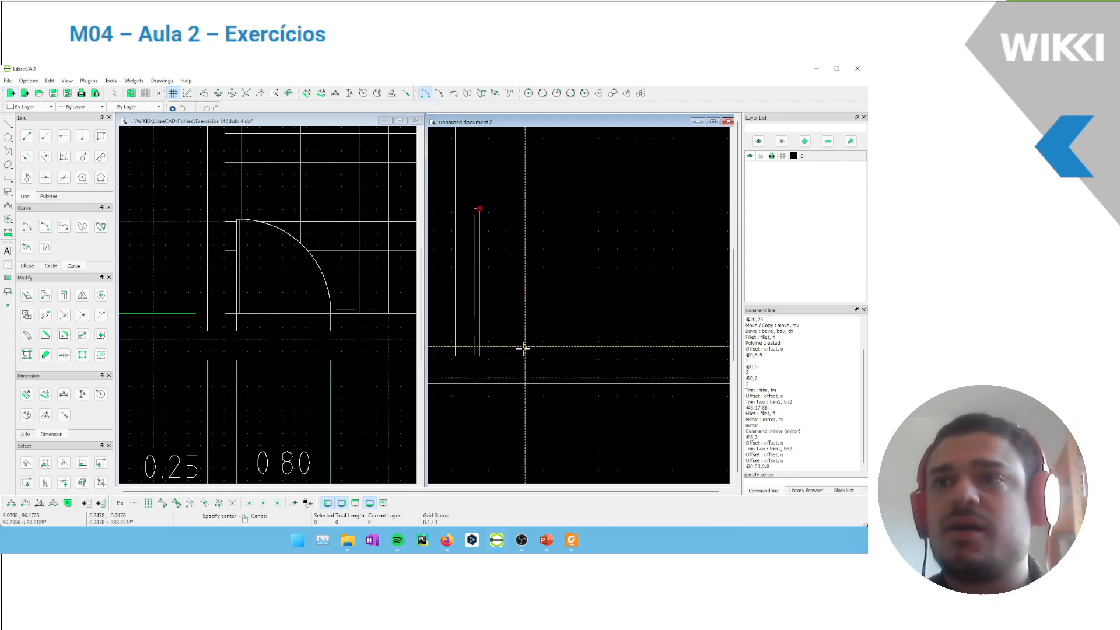
pyautogui.click(163, 504)
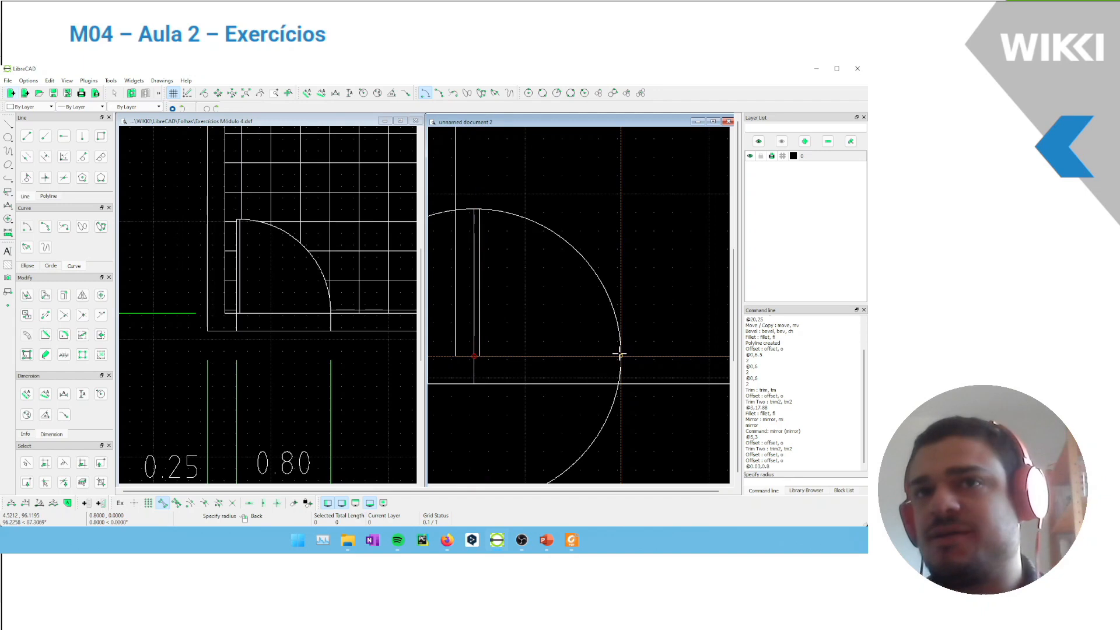
pyautogui.click(620, 355)
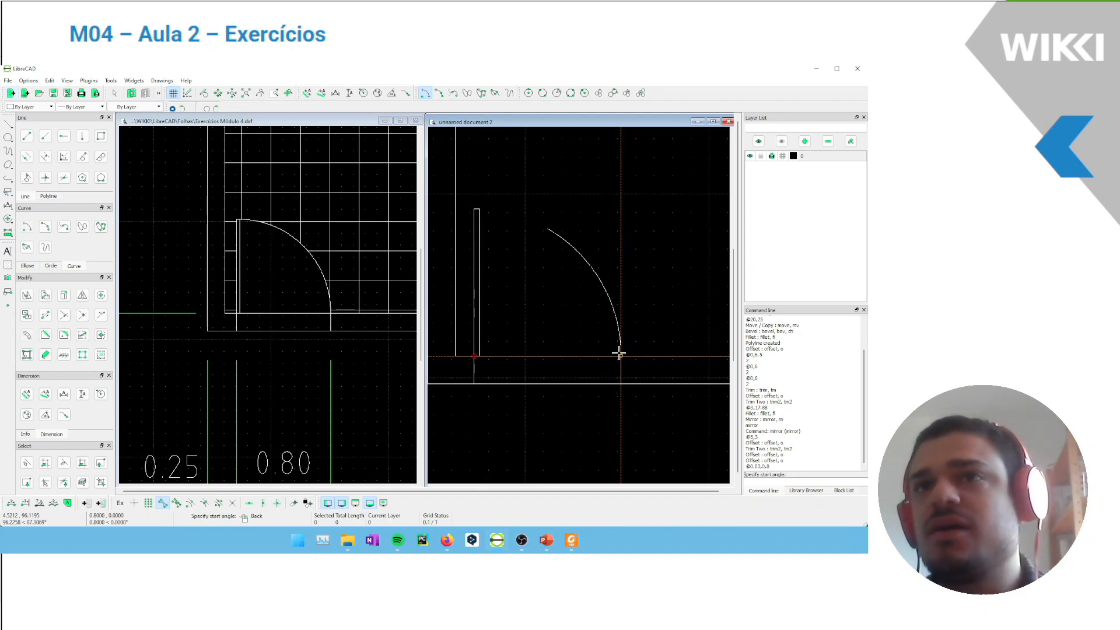
pyautogui.click(620, 356)
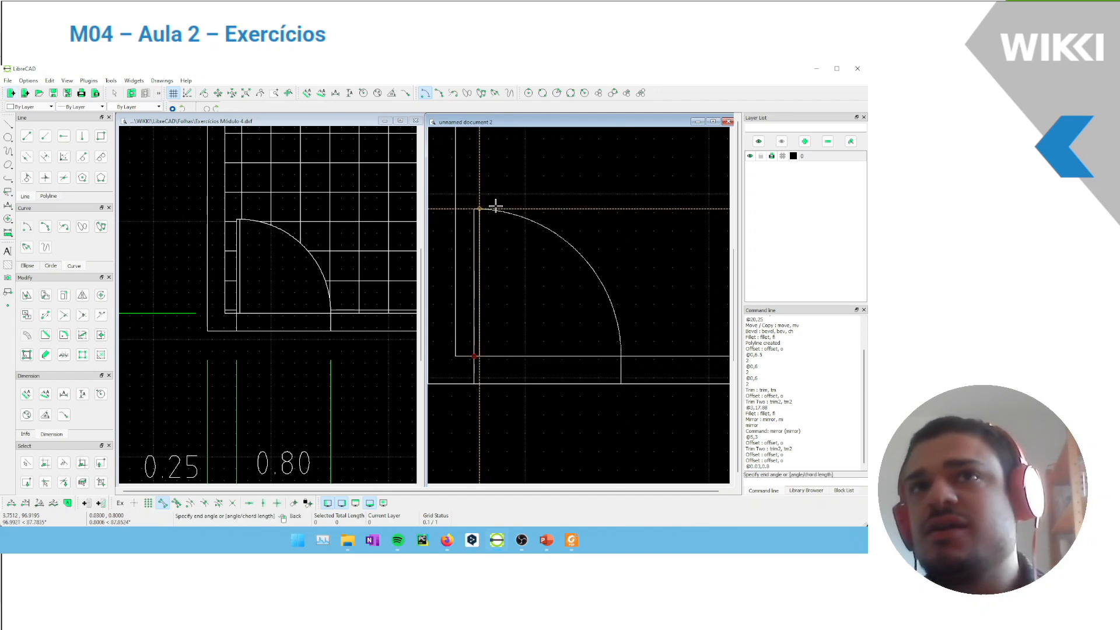
pyautogui.click(487, 197)
pyautogui.scroll(6, 487, 198)
pyautogui.scroll(4, 487, 198)
pyautogui.press('Escape')
# Move the door arc's upper endpoint onto the top-right corner of the door leaf
pyautogui.scroll(7, 550, 286)
pyautogui.scroll(8, 450, 280)
pyautogui.scroll(5, 540, 306)
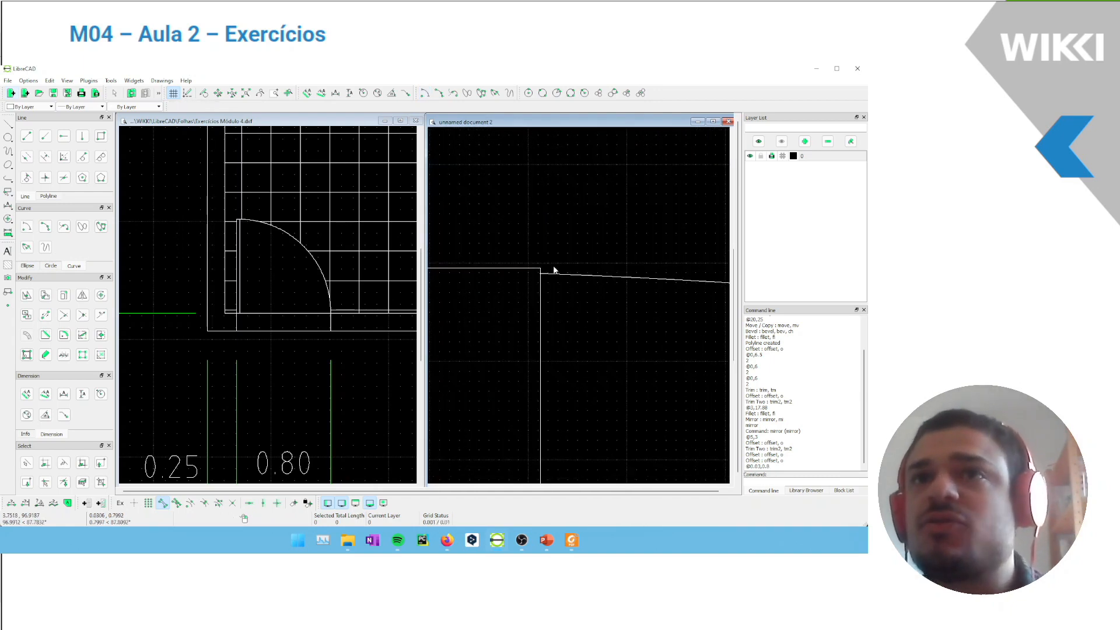
pyautogui.click(571, 314)
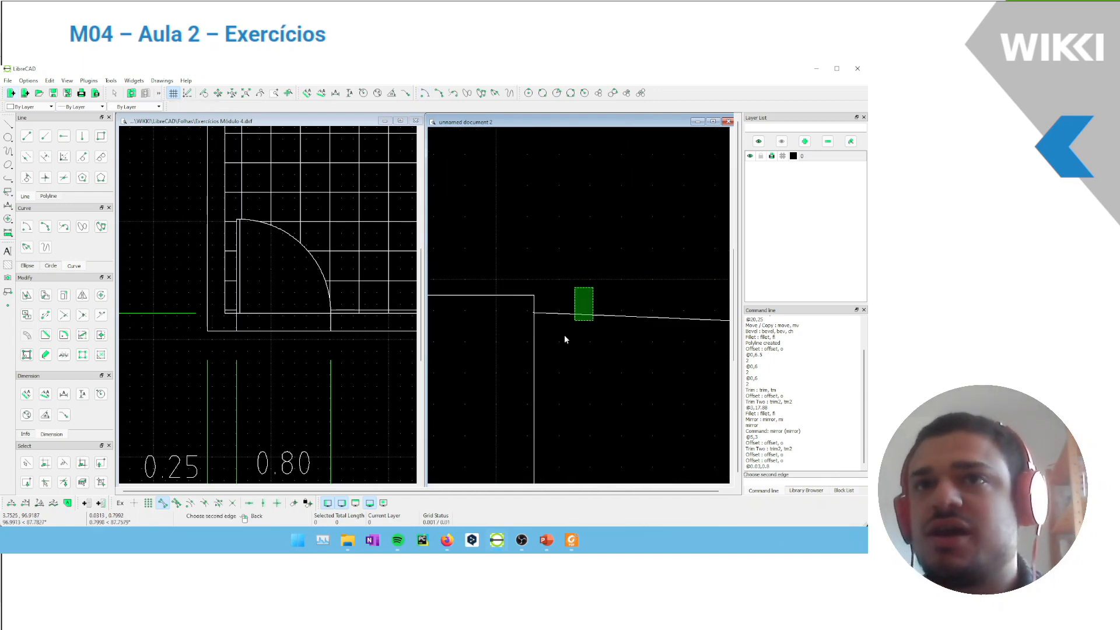
pyautogui.click(533, 314)
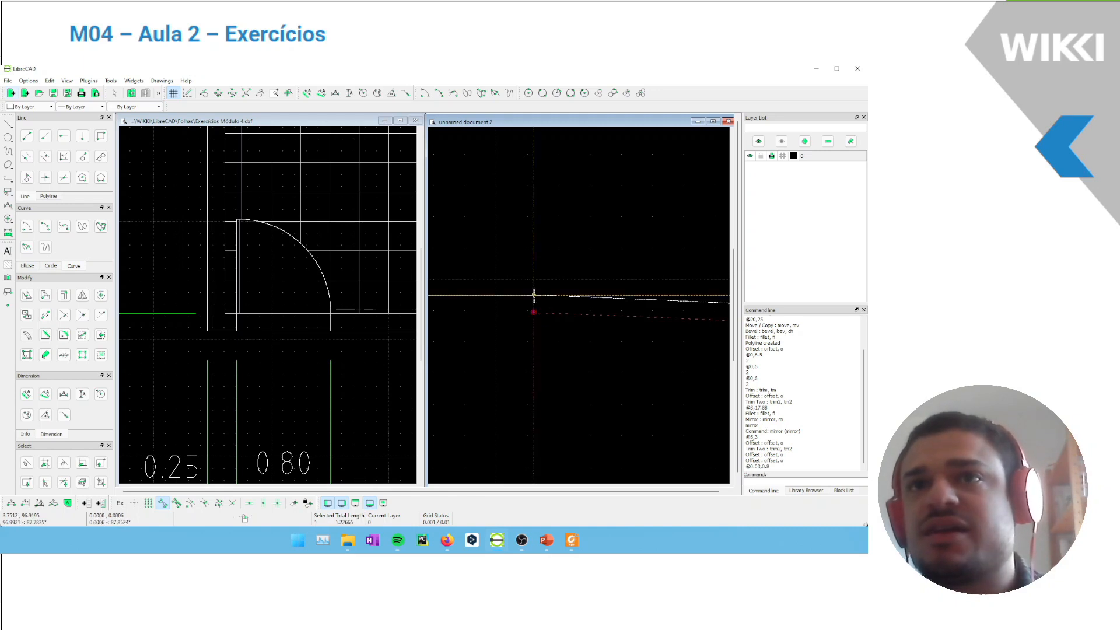
pyautogui.click(532, 294)
pyautogui.press('Escape')
# Examine the whole kitchen plan and compare it with the fixture layout in the reference drawing
pyautogui.scroll(-15, 550, 284)
pyautogui.moveTo(573, 271); pyautogui.dragTo(580, 244, button='middle')
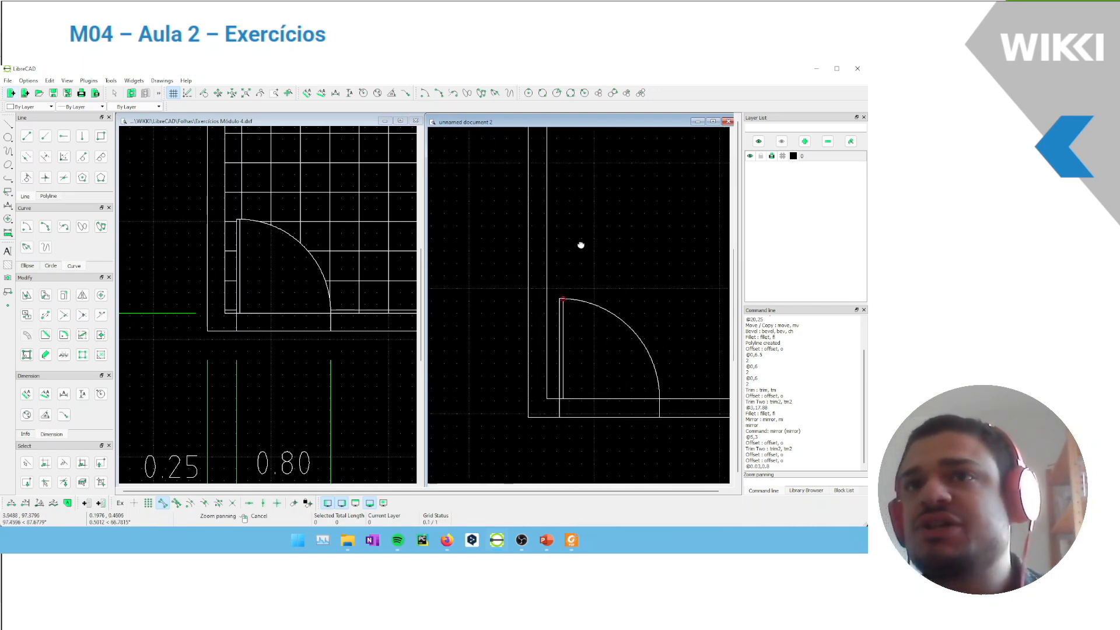
pyautogui.scroll(-5, 575, 267)
pyautogui.moveTo(537, 278); pyautogui.dragTo(519, 272, button='middle')
pyautogui.scroll(-3, 520, 272)
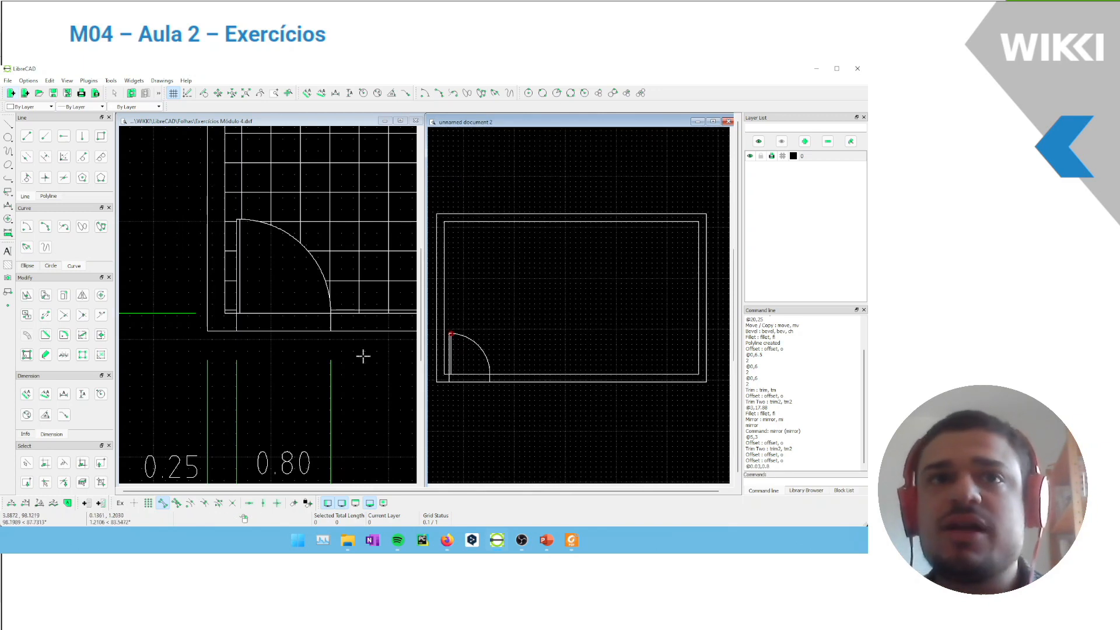
pyautogui.scroll(-2, 545, 288)
pyautogui.scroll(2, 549, 286)
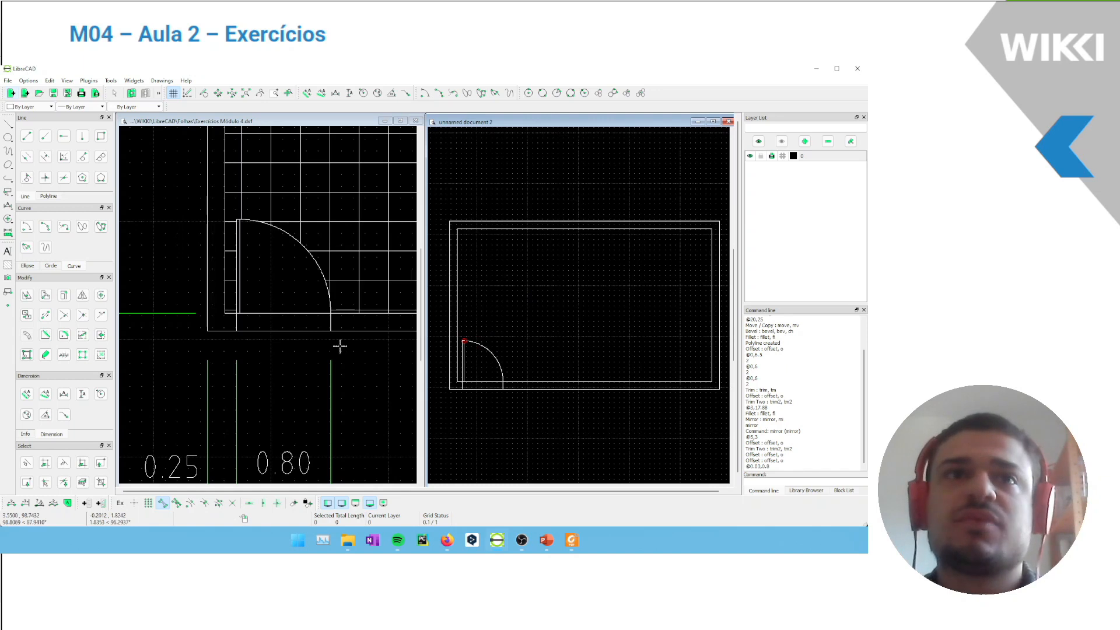
pyautogui.scroll(-6, 292, 316)
pyautogui.moveTo(318, 291); pyautogui.dragTo(211, 342, button='middle')
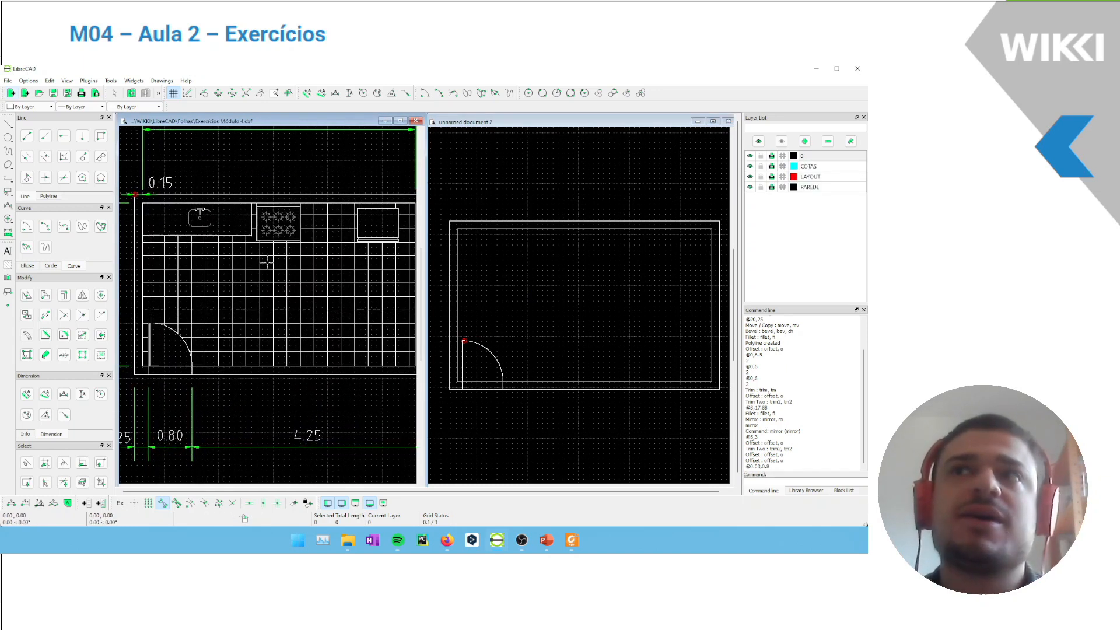
pyautogui.scroll(-2, 286, 261)
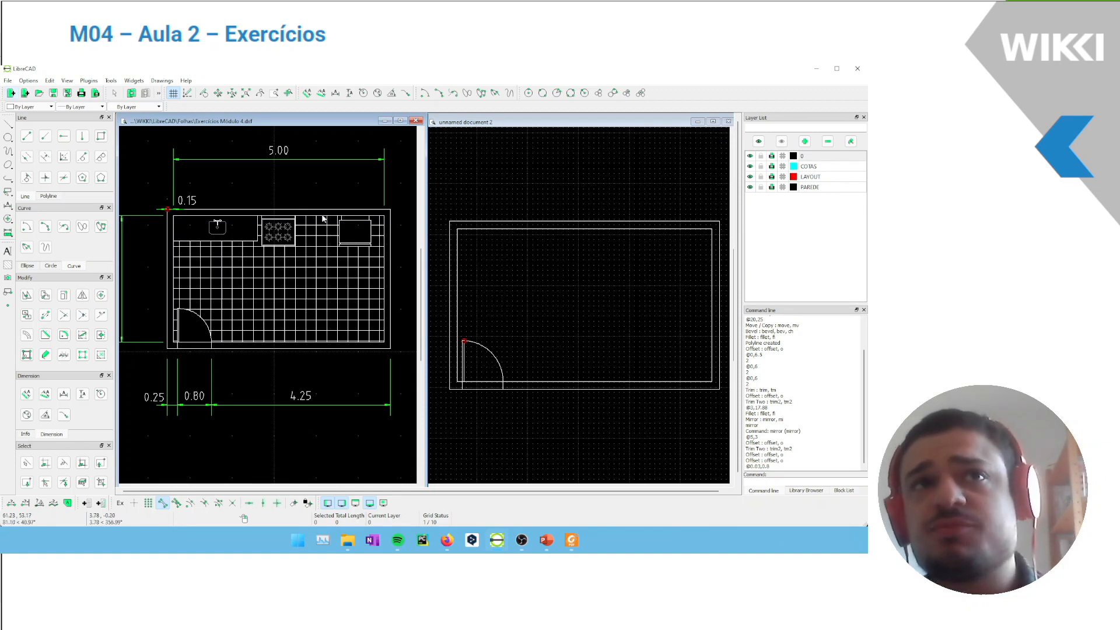
# Import the sink drawing cuba_simples_bancada.dwg as a block into the new document
pyautogui.click(460, 192)
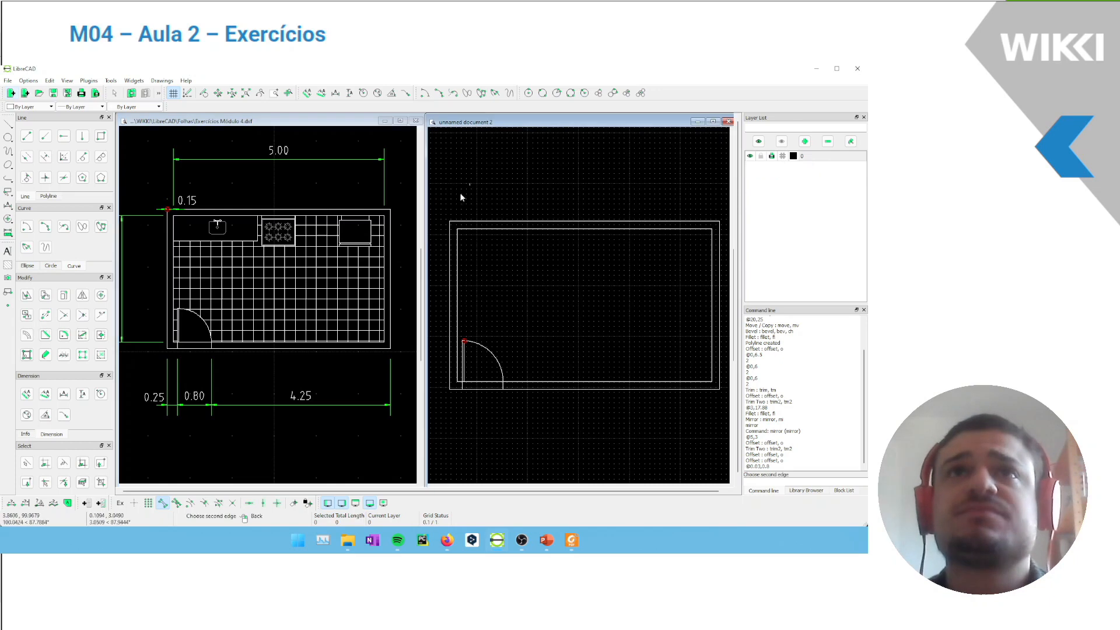
pyautogui.click(8, 81)
pyautogui.moveTo(62, 146)
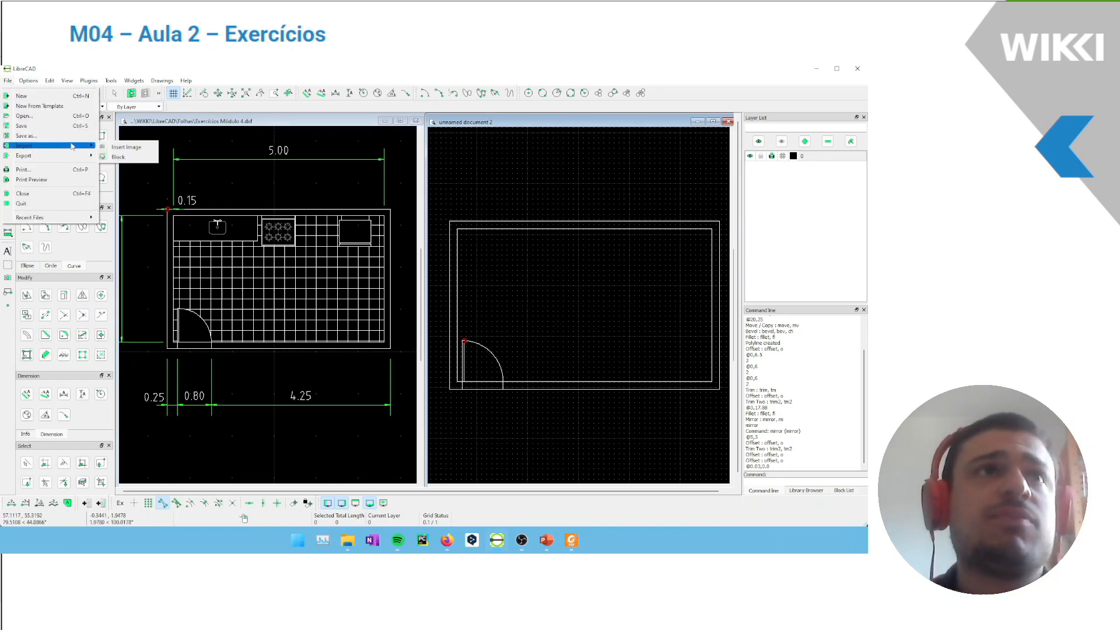
pyautogui.click(120, 157)
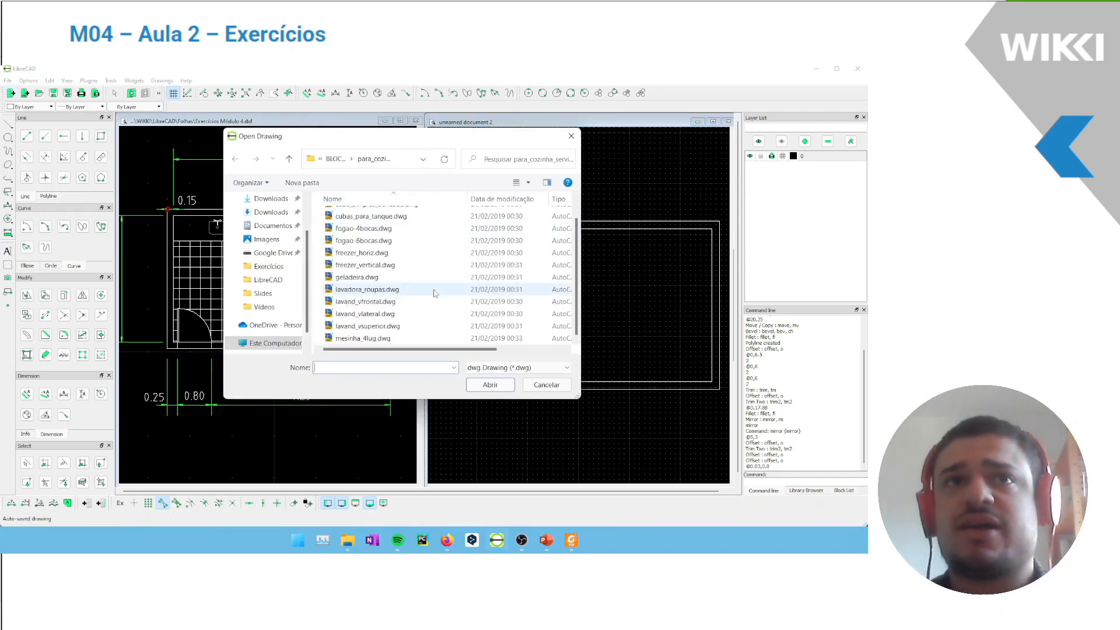
pyautogui.scroll(-1, 417, 252)
pyautogui.scroll(1, 417, 252)
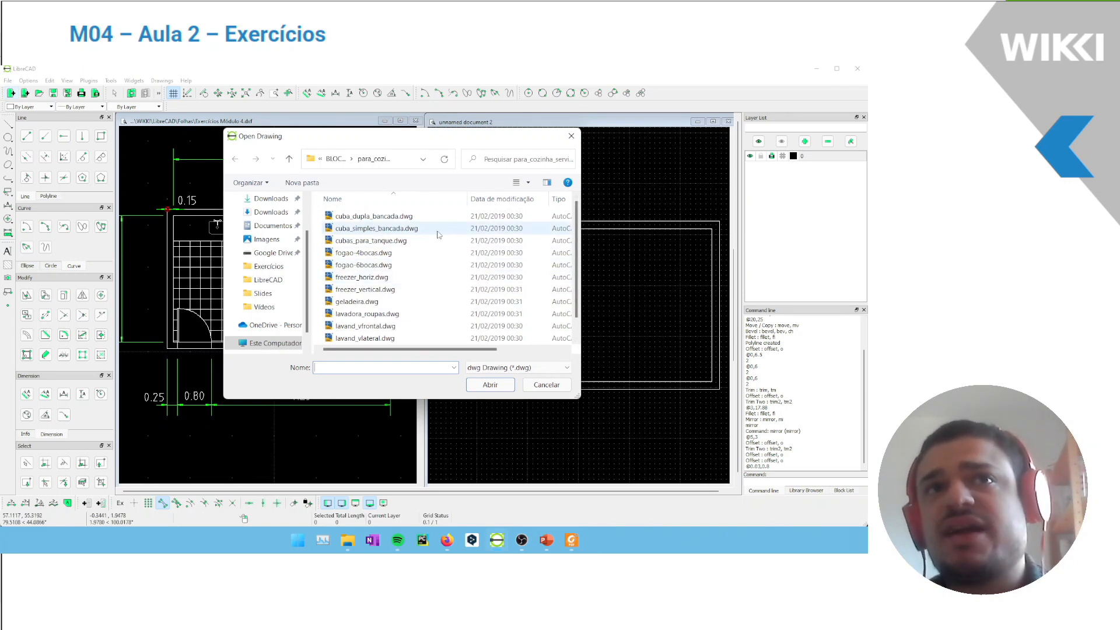
pyautogui.scroll(-1, 469, 244)
pyautogui.scroll(1, 467, 248)
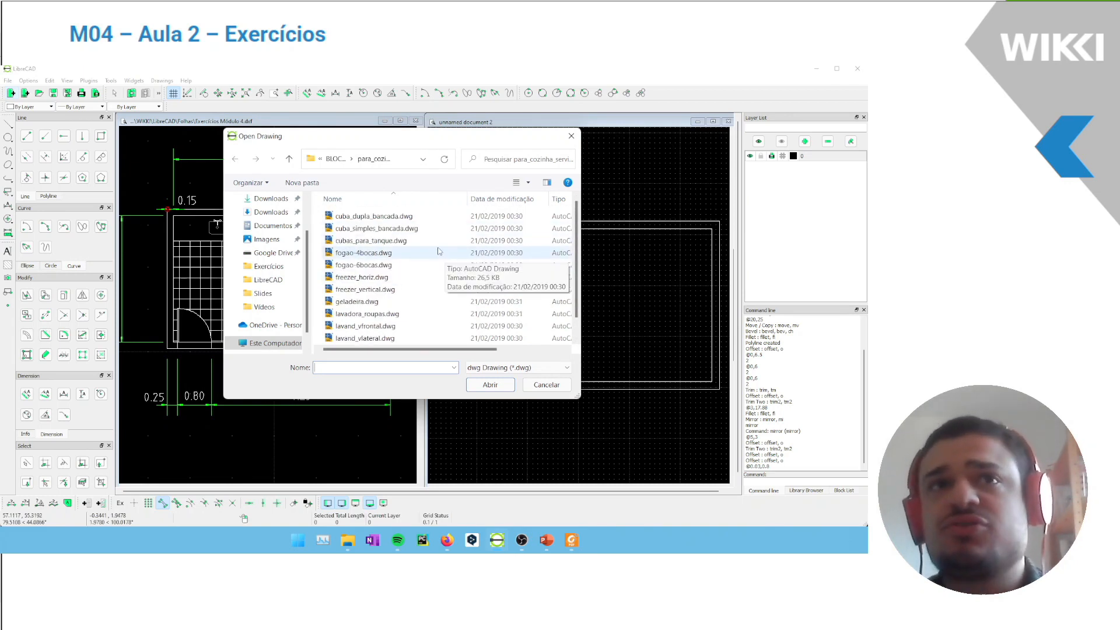
pyautogui.doubleClick(350, 229)
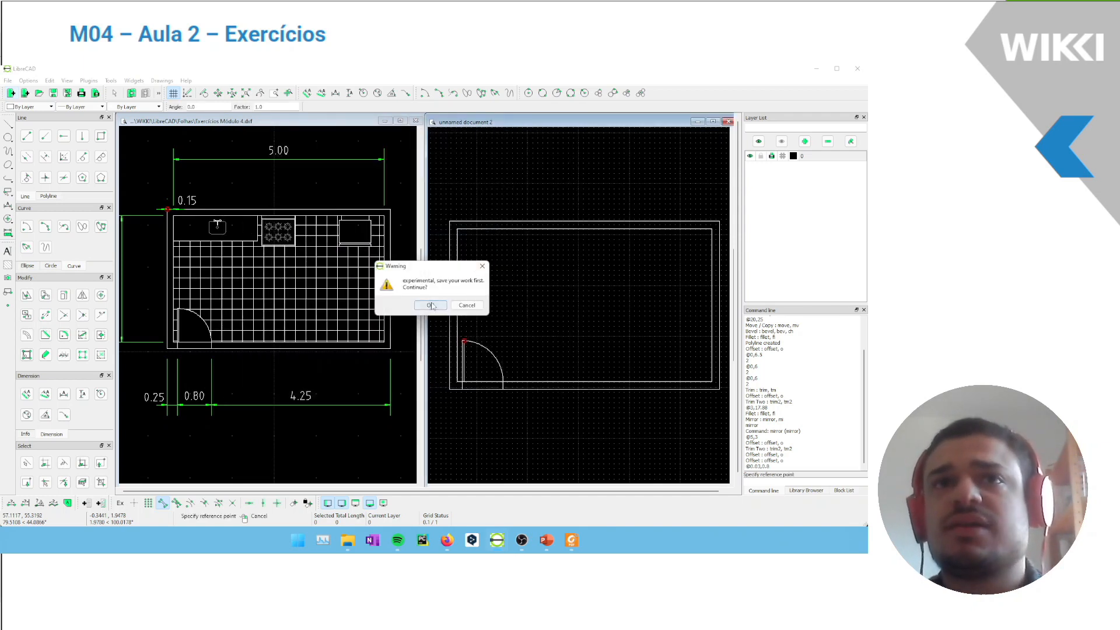
pyautogui.click(430, 305)
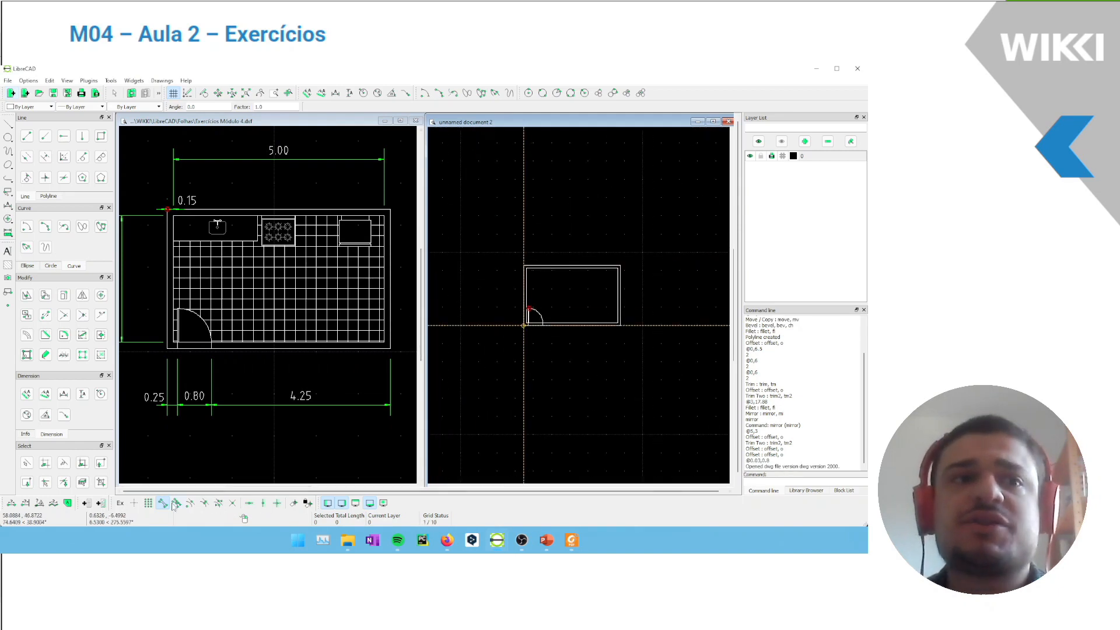
# Insert the imported sink block inside the kitchen, near the upper-left corner just below the top wall
pyautogui.moveTo(489, 401); pyautogui.dragTo(519, 404, button='middle')
pyautogui.hotkey('ctrl', 'v')
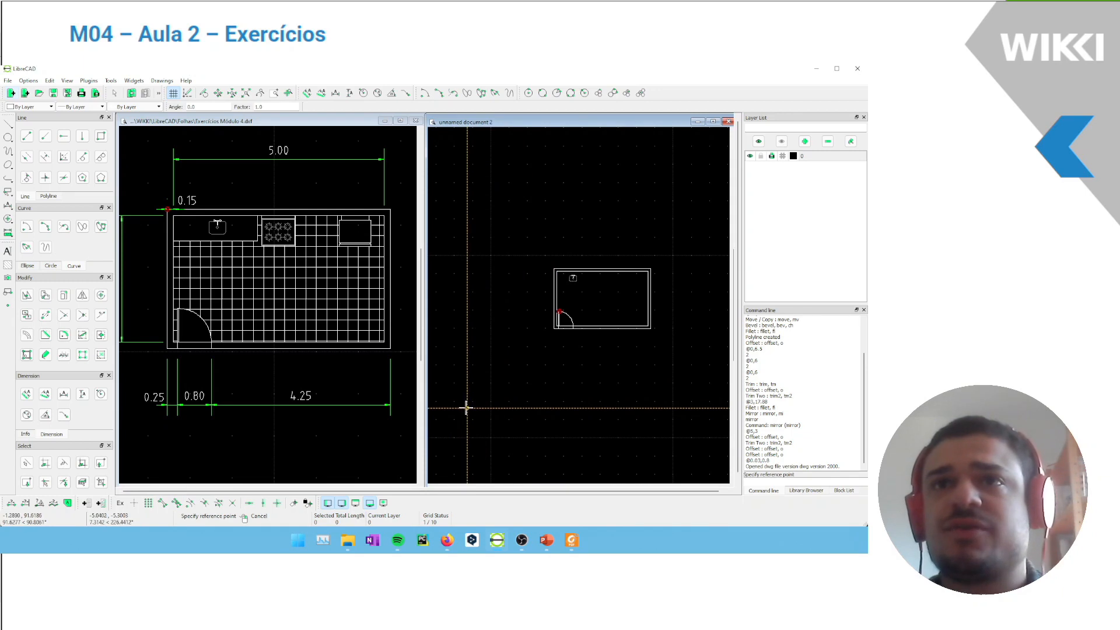
pyautogui.click(467, 407)
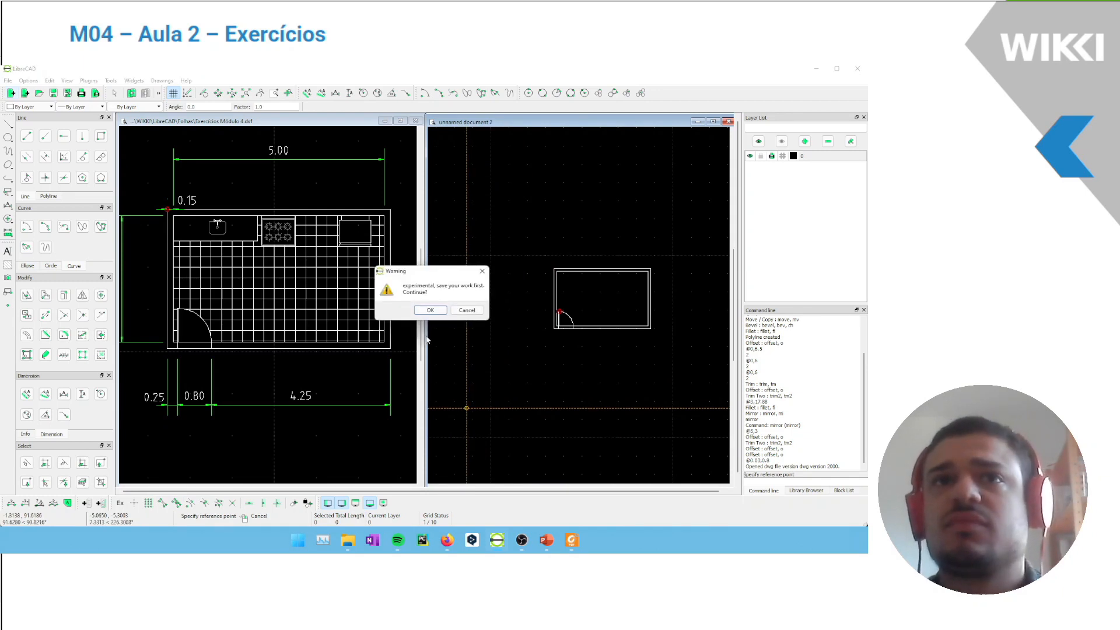
pyautogui.click(430, 310)
pyautogui.scroll(4, 599, 339)
pyautogui.moveTo(598, 338); pyautogui.dragTo(579, 356, button='middle')
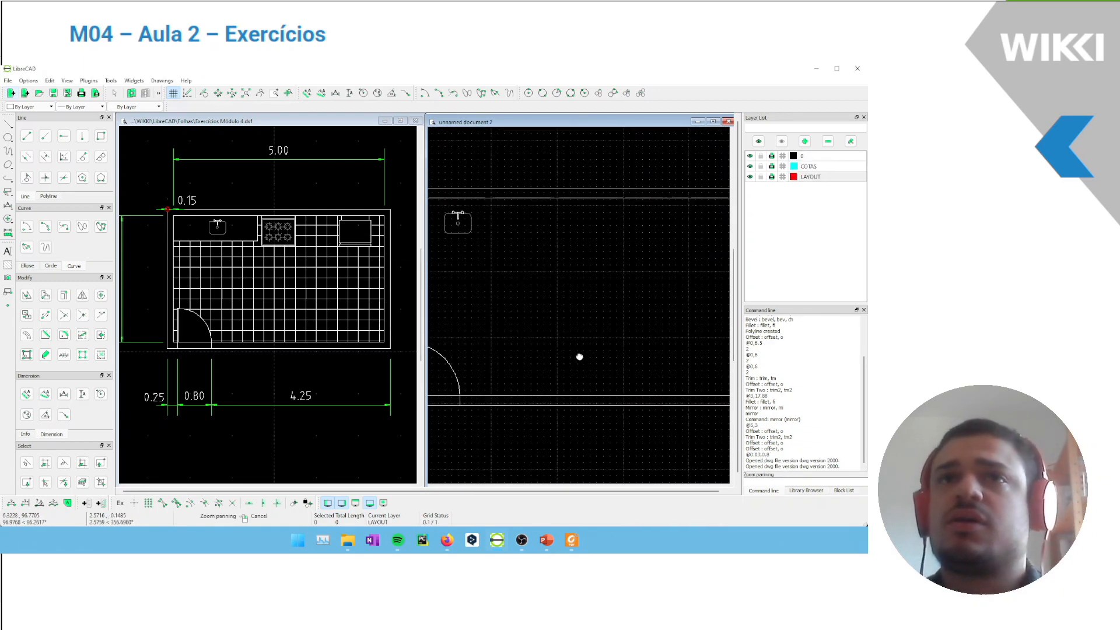
pyautogui.scroll(-1, 588, 355)
pyautogui.scroll(-1, 586, 341)
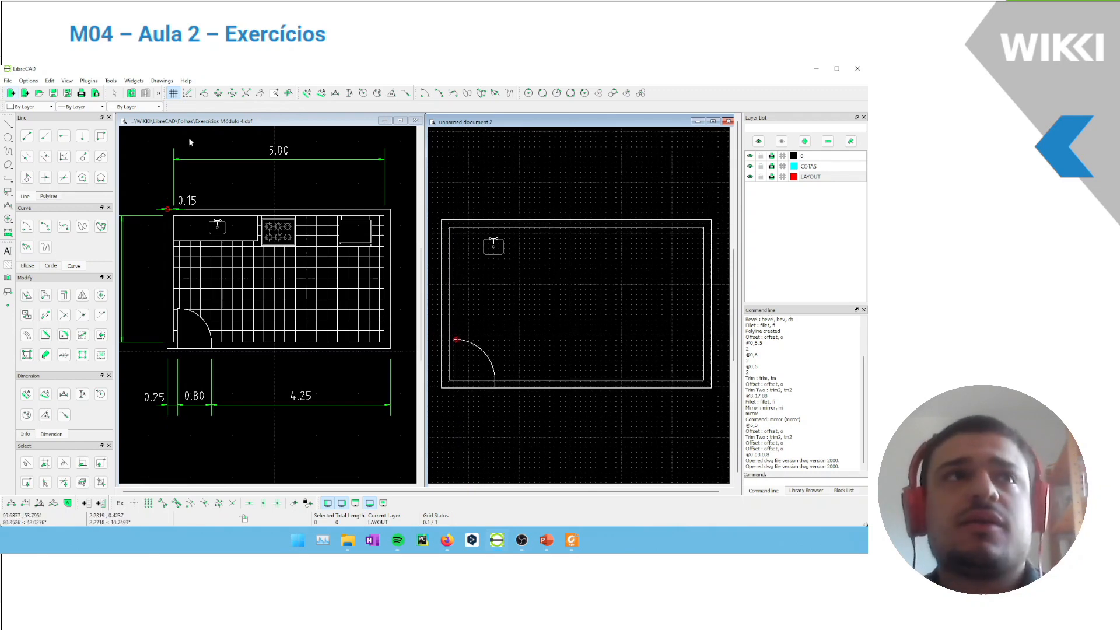
# Import the six-burner stove drawing fogao-6bocas.dwg as a block and insert it in the empty space right of the kitchen plan
pyautogui.click(9, 81)
pyautogui.moveTo(38, 150)
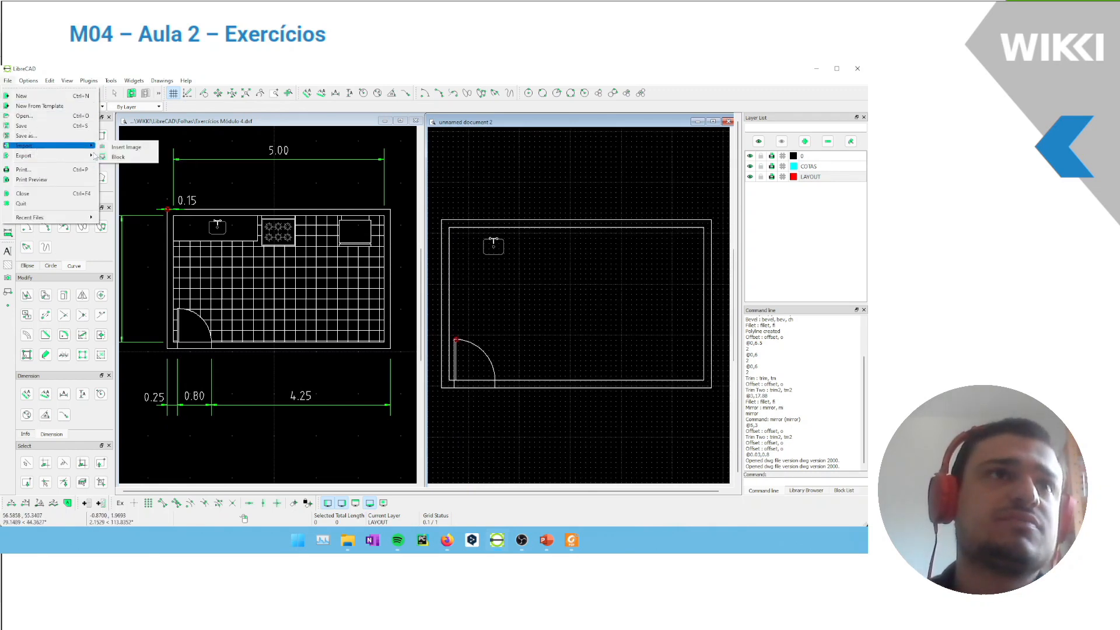
pyautogui.click(118, 157)
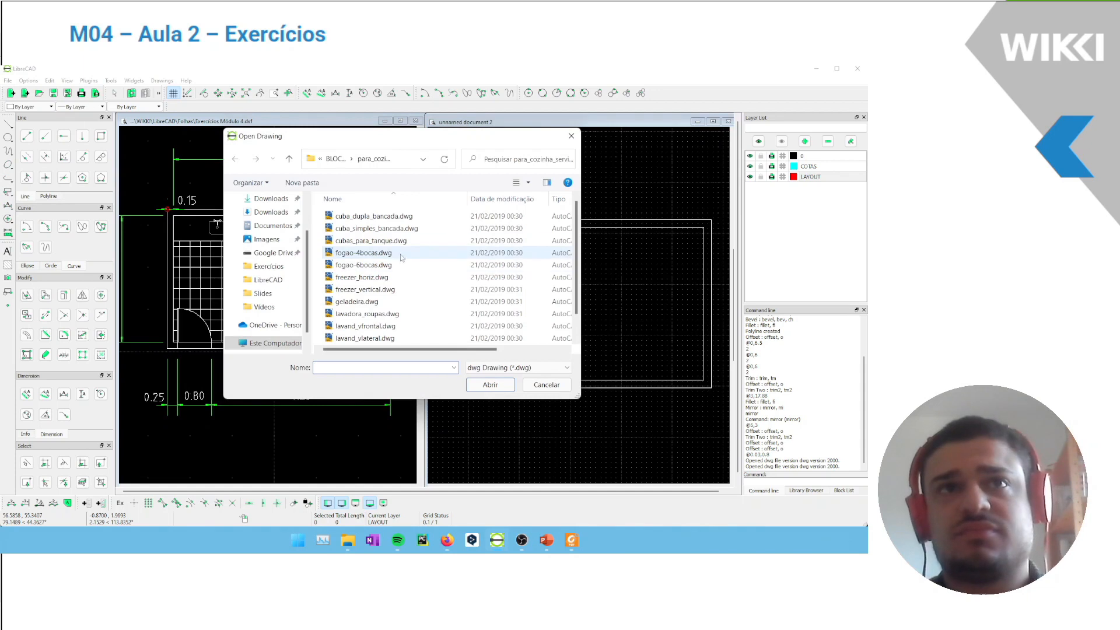
pyautogui.doubleClick(400, 255)
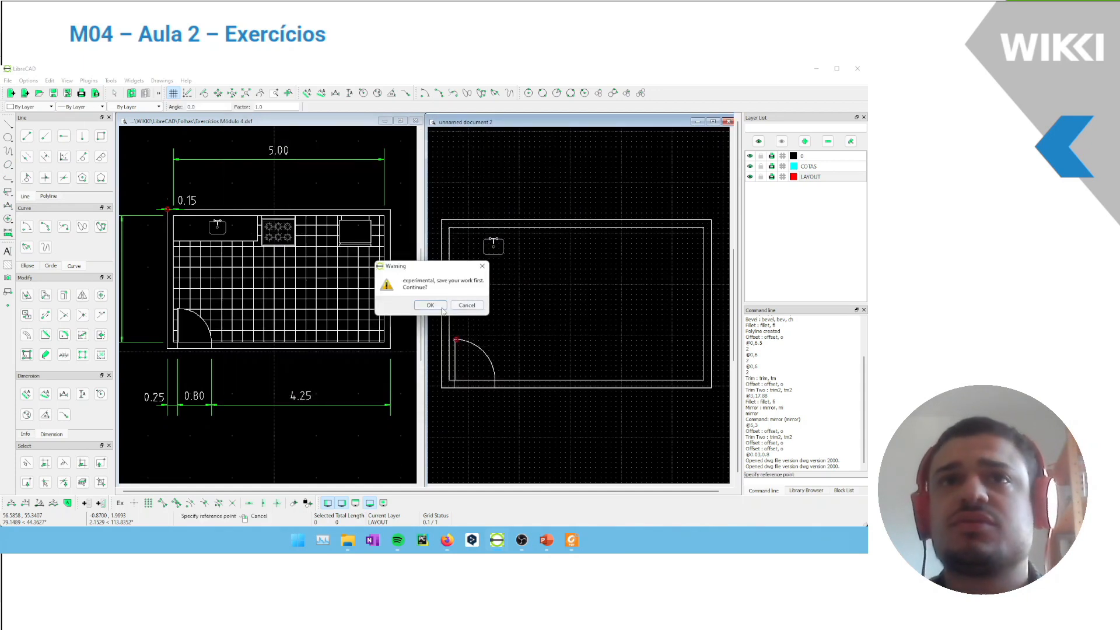
pyautogui.click(430, 305)
pyautogui.scroll(-5, 575, 283)
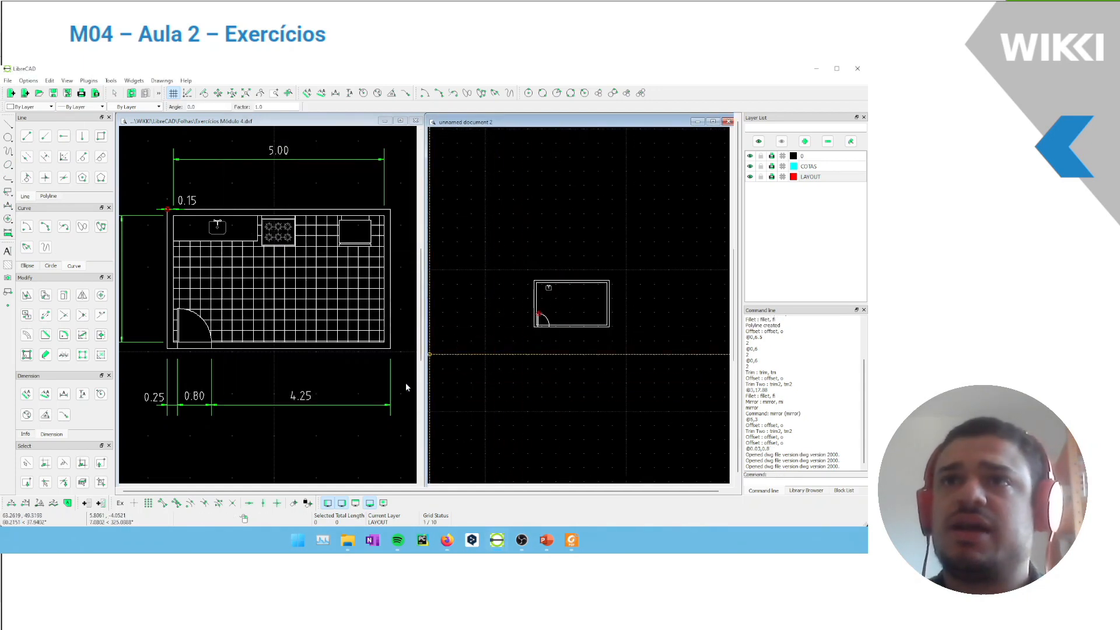
pyautogui.scroll(-1, 407, 383)
pyautogui.scroll(-4, 482, 384)
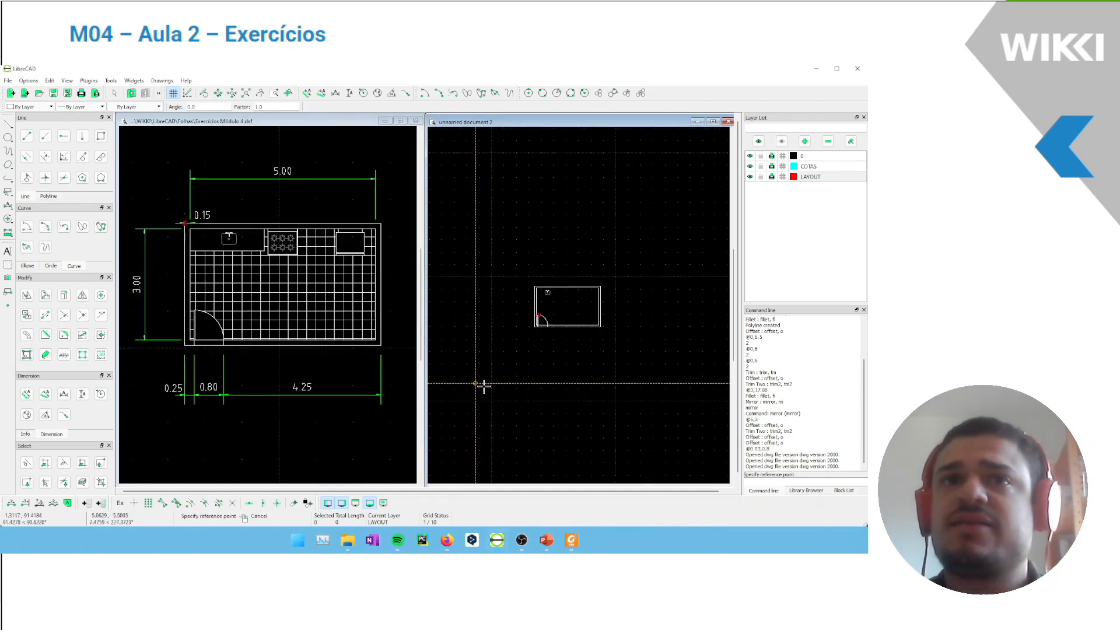
pyautogui.click(480, 354)
pyautogui.click(430, 309)
pyautogui.scroll(5, 673, 263)
# Move the whole stove from its top middle to the kitchen's upper inner wall, right of the sink, deleting the original
pyautogui.moveTo(688, 303); pyautogui.dragTo(609, 231)
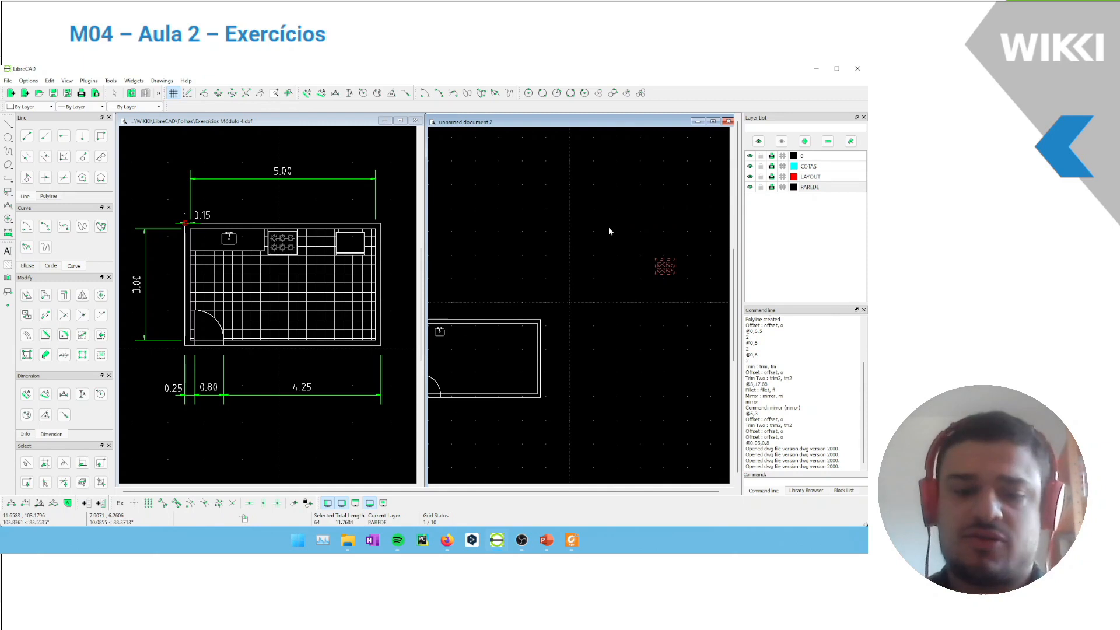
pyautogui.click(26, 295)
pyautogui.click(663, 257)
pyautogui.scroll(3, 458, 328)
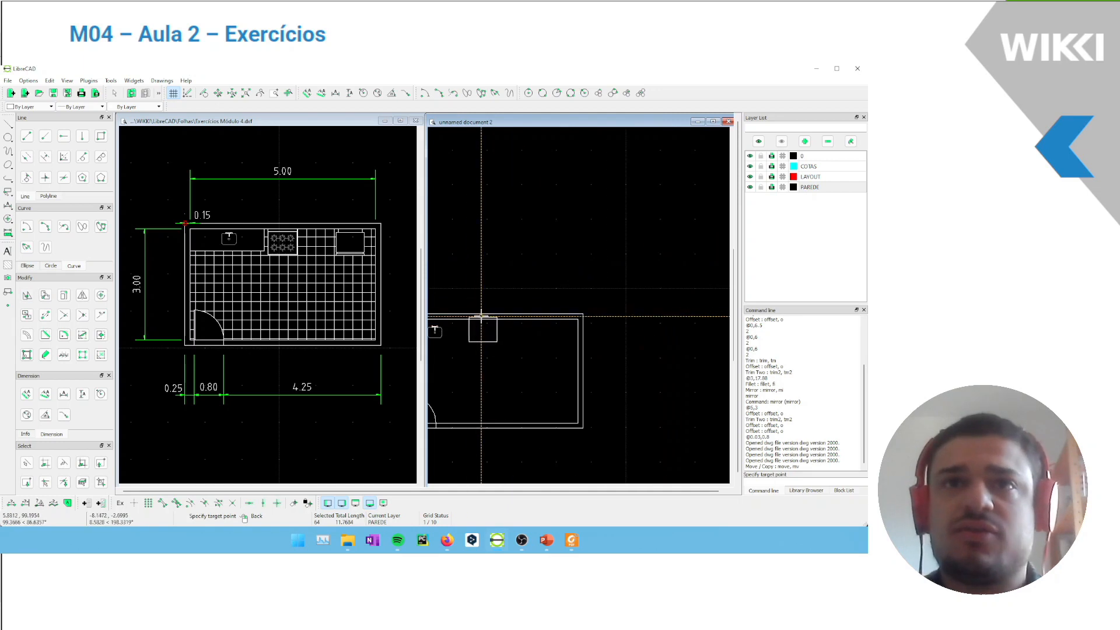
pyautogui.click(484, 320)
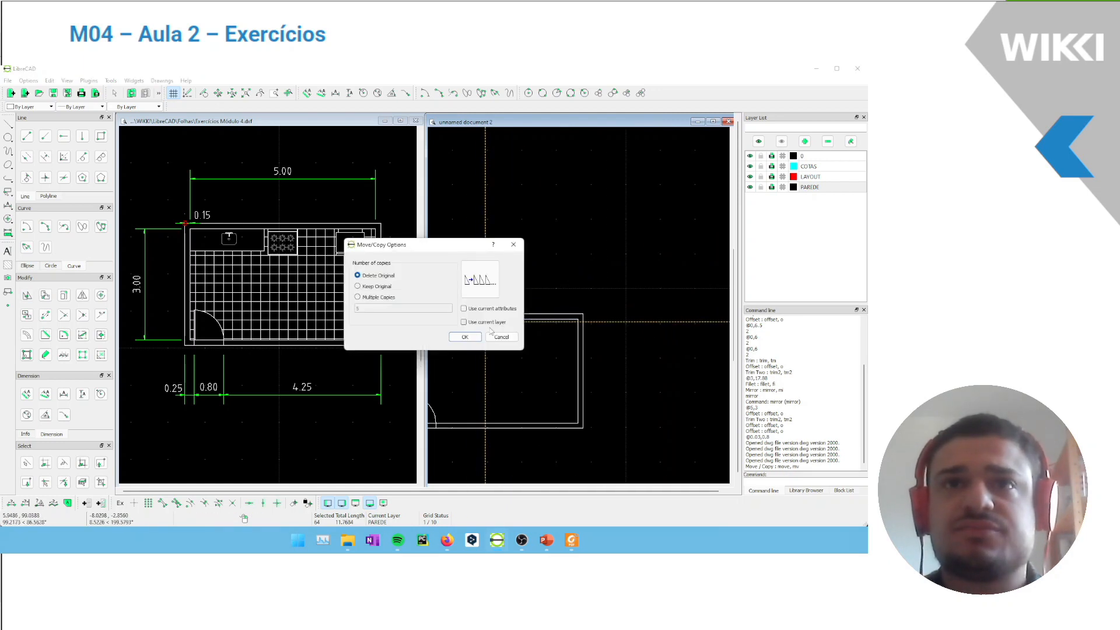
pyautogui.click(465, 337)
pyautogui.scroll(-1, 513, 318)
pyautogui.scroll(4, 540, 298)
pyautogui.scroll(2, 540, 298)
pyautogui.moveTo(591, 289); pyautogui.dragTo(602, 287, button='middle')
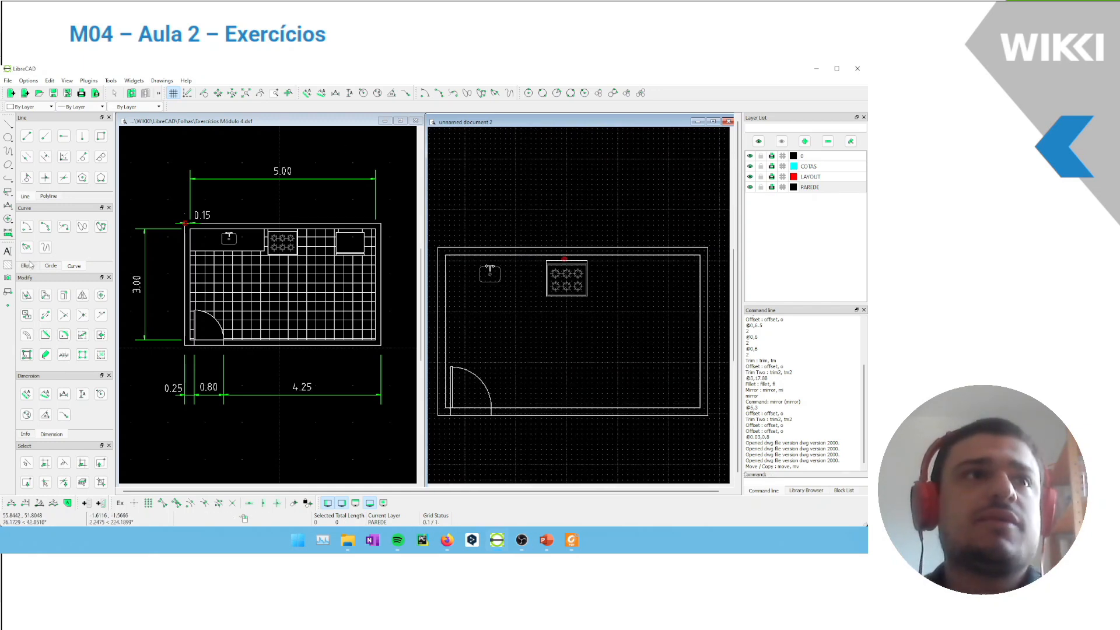
# Import the refrigerator drawing geladeira.dwg as a block and insert it outside the kitchen plan, to its upper right
pyautogui.click(8, 80)
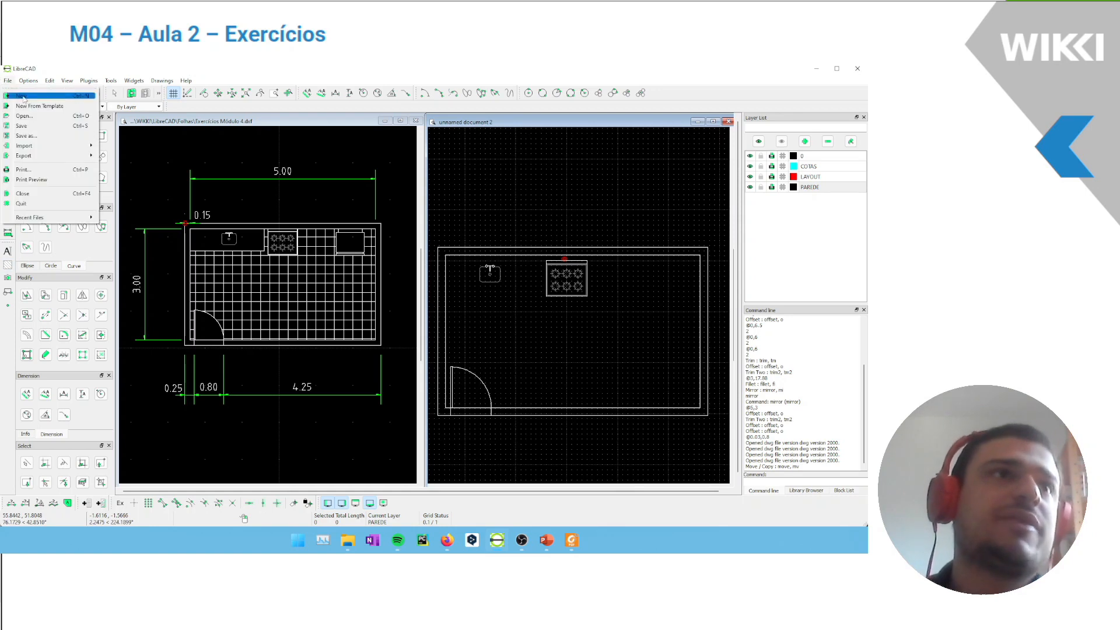
pyautogui.moveTo(38, 145)
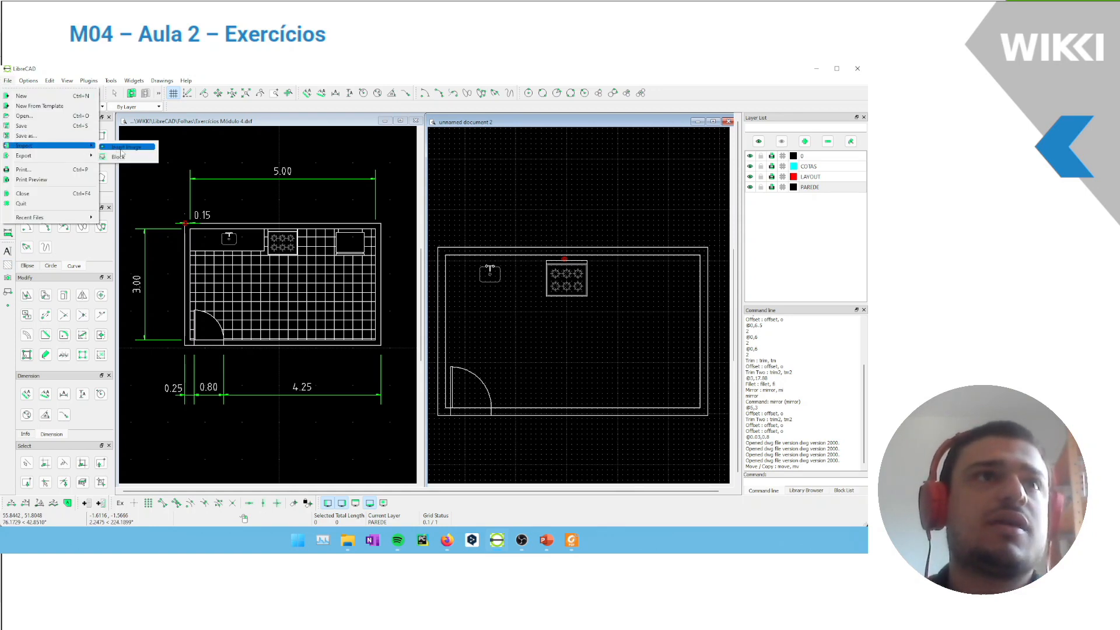
pyautogui.click(120, 155)
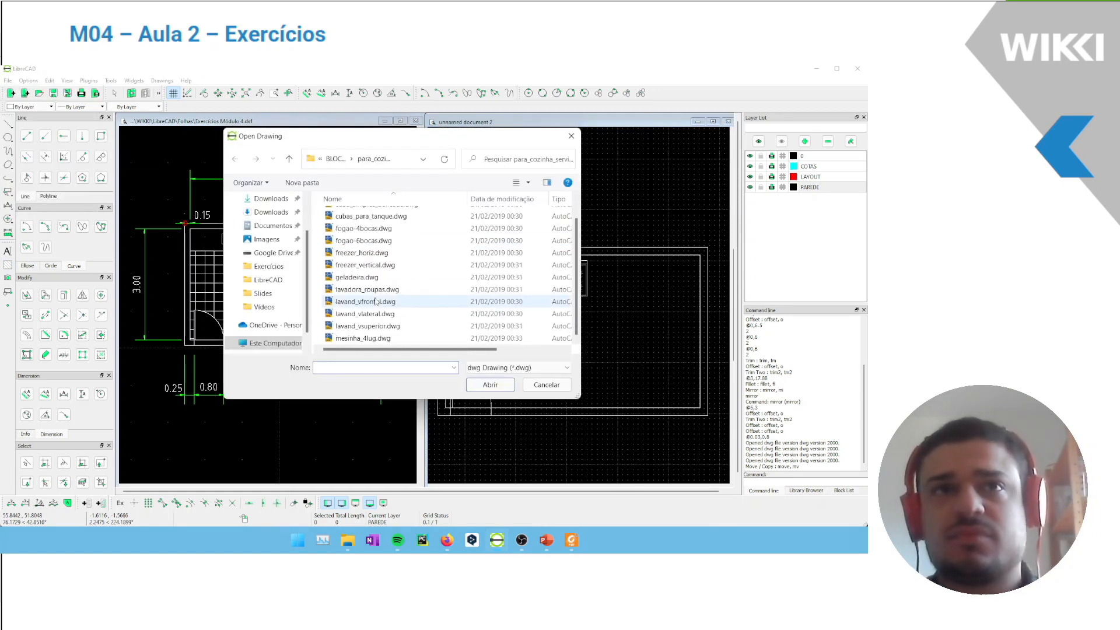
pyautogui.click(357, 278)
pyautogui.click(490, 384)
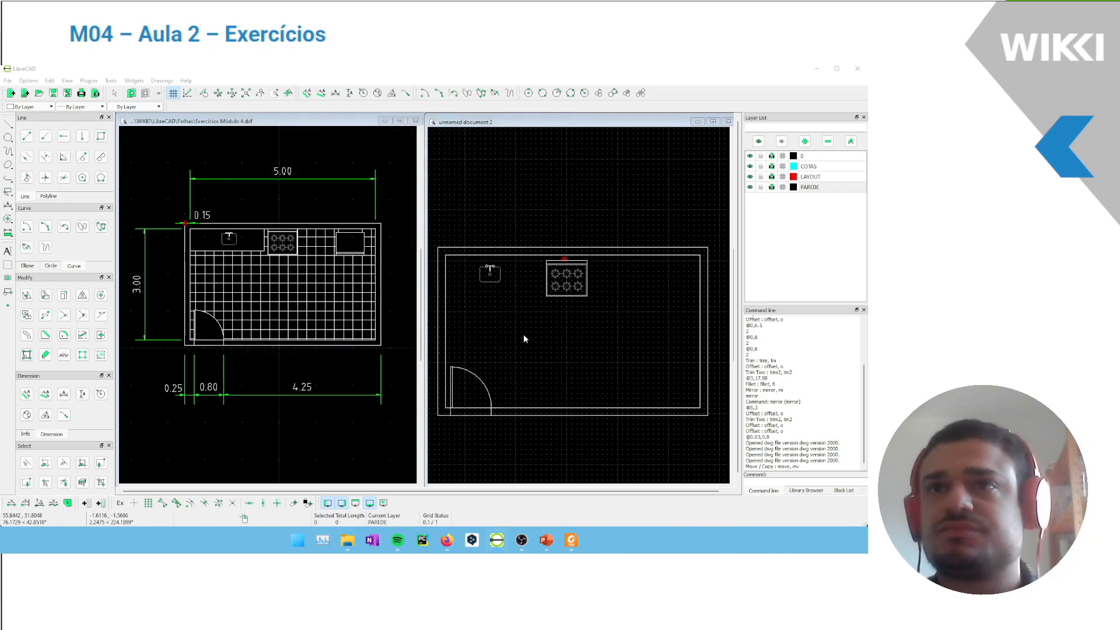
pyautogui.click(431, 305)
pyautogui.scroll(-6, 563, 352)
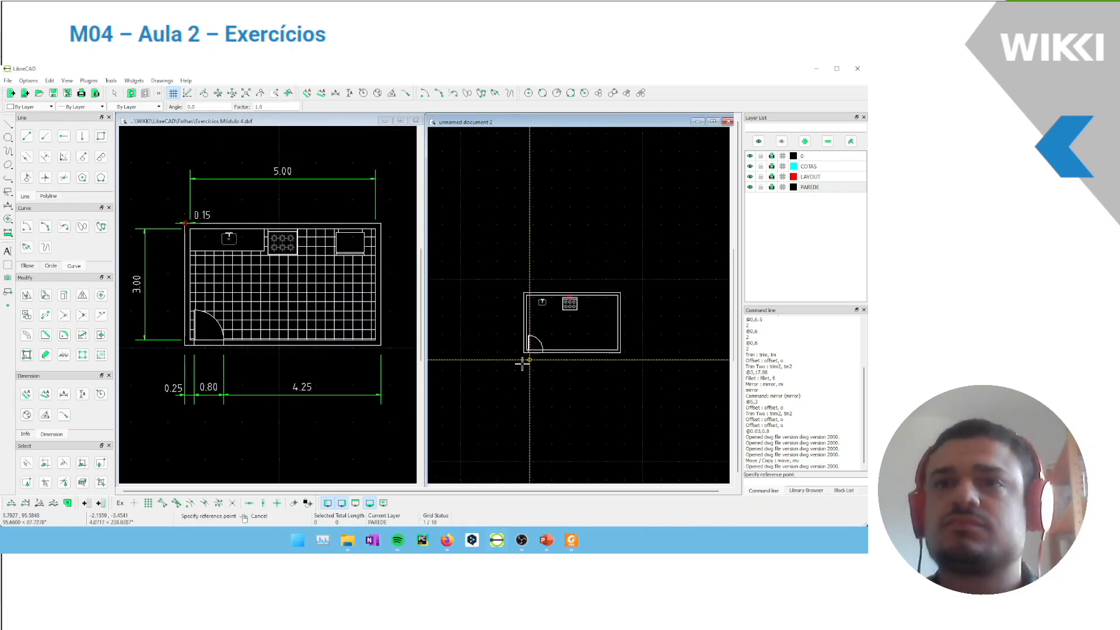
pyautogui.scroll(-1, 513, 332)
pyautogui.click(495, 328)
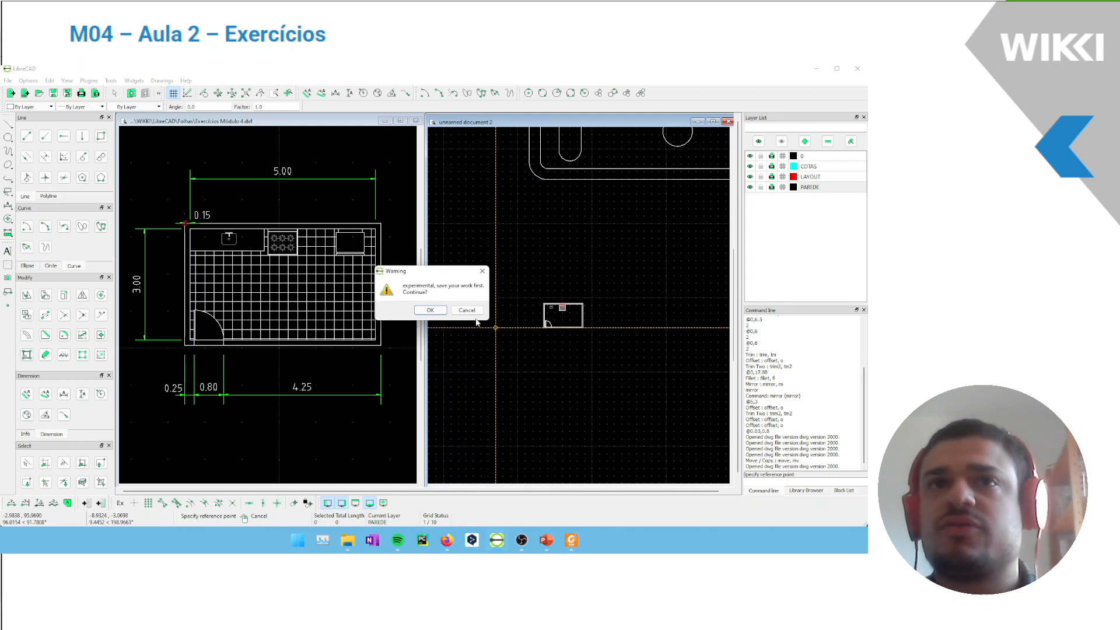
pyautogui.click(438, 311)
pyautogui.scroll(3, 652, 285)
# Move the whole refrigerator against the upper inner wall between the stove and the right wall, deleting the original
pyautogui.moveTo(689, 278); pyautogui.dragTo(611, 203)
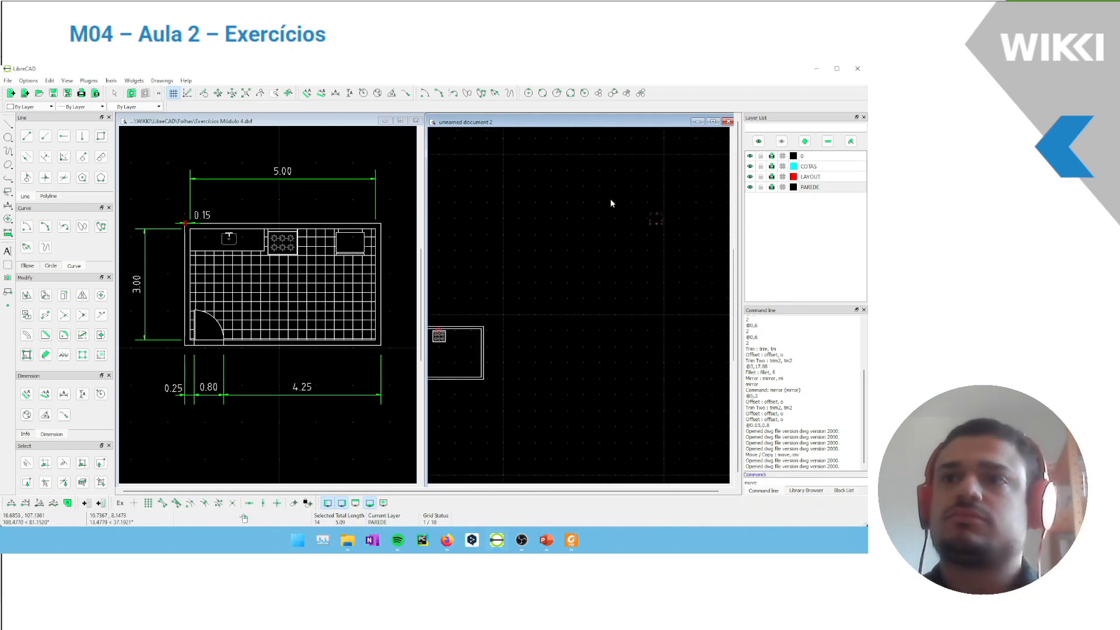
pyautogui.press('Return')
pyautogui.click(655, 210)
pyautogui.scroll(5, 446, 368)
pyautogui.scroll(2, 560, 260)
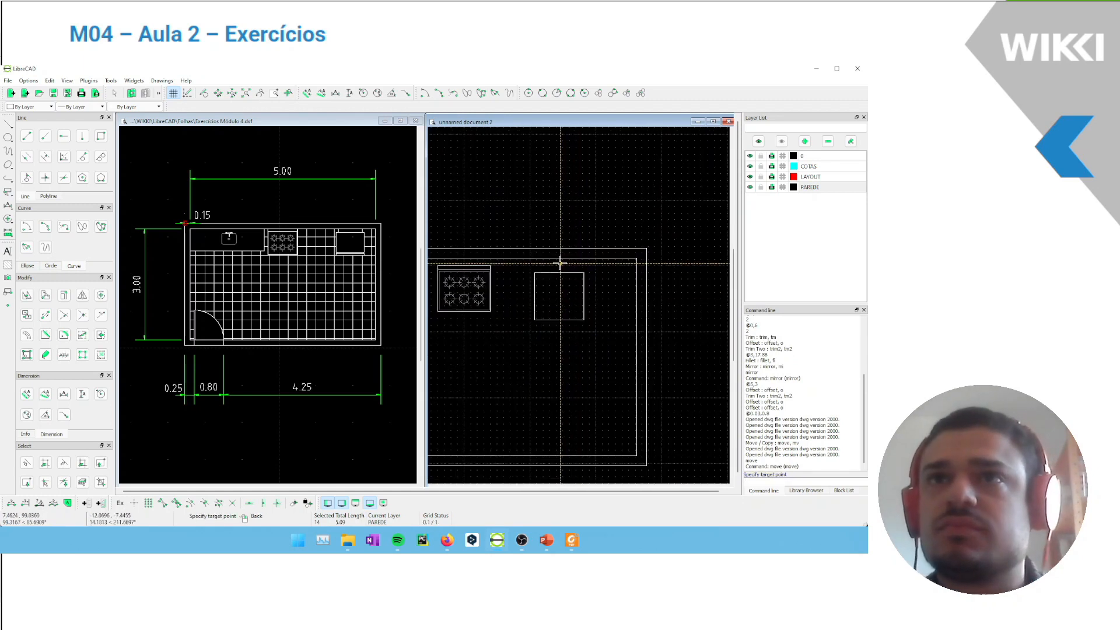
pyautogui.click(563, 258)
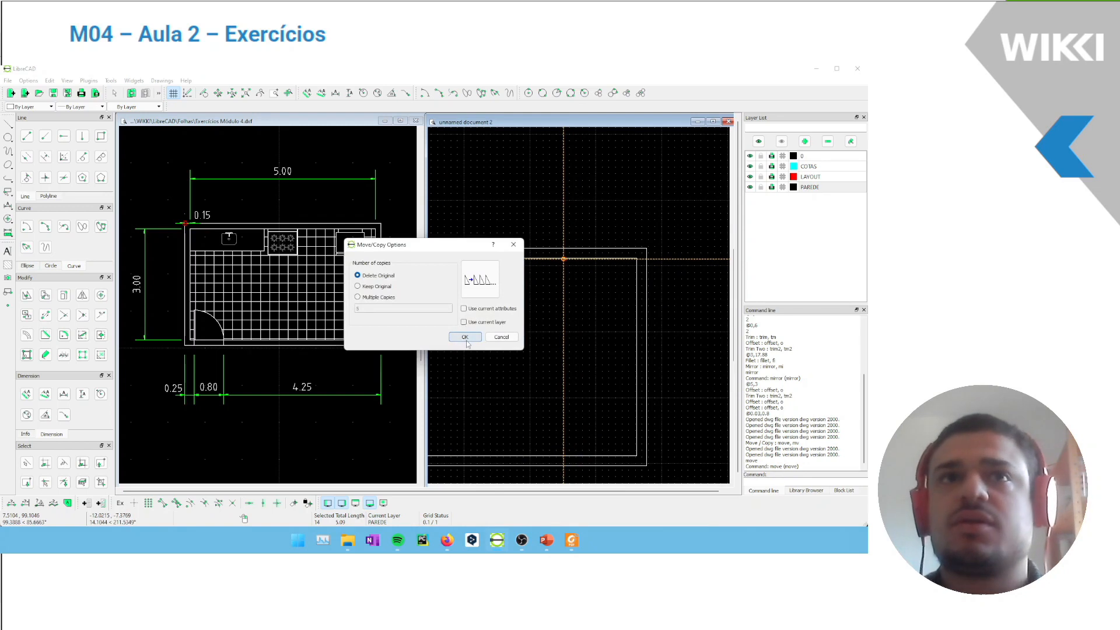
pyautogui.click(465, 338)
pyautogui.moveTo(505, 345); pyautogui.dragTo(561, 279, button='middle')
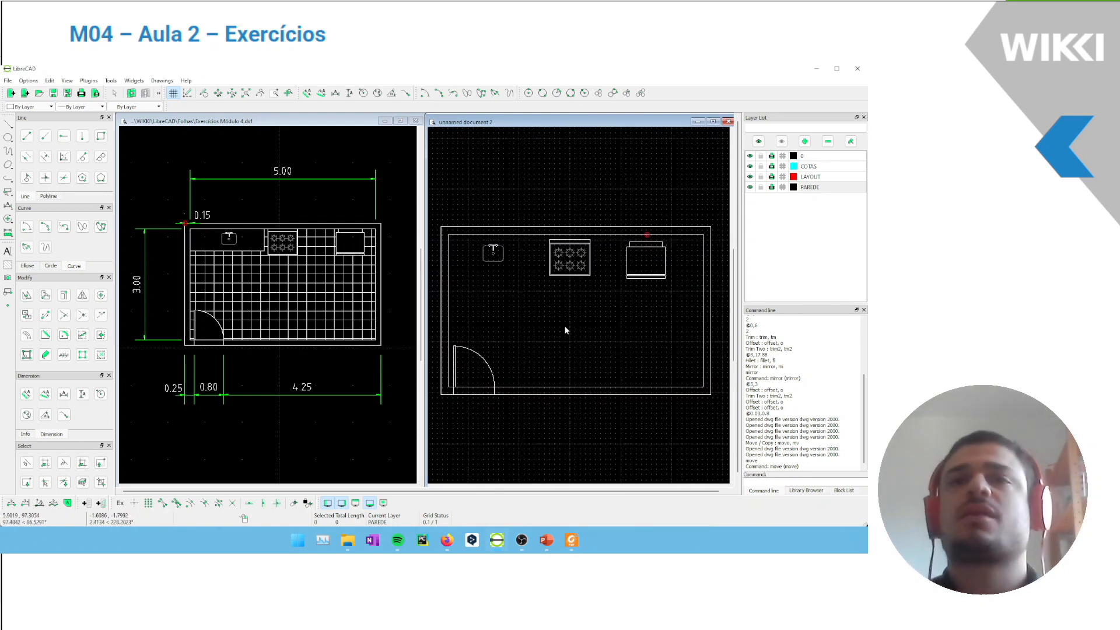
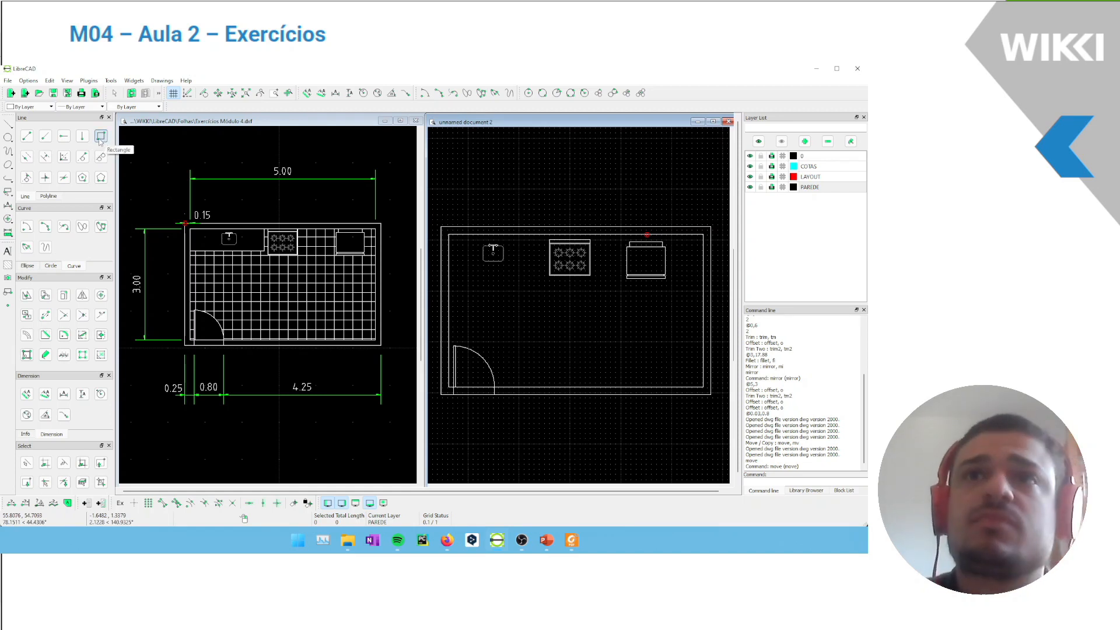
# Move the whole stove from its upper left corner onto the kitchen's upper inner wall line, deleting the original
pyautogui.scroll(3, 618, 267)
pyautogui.scroll(-3, 635, 281)
pyautogui.scroll(5, 636, 281)
pyautogui.moveTo(656, 382)
pyautogui.mouseDown()
pyautogui.moveTo(503, 289)
pyautogui.moveTo(504, 272)
pyautogui.mouseUp()
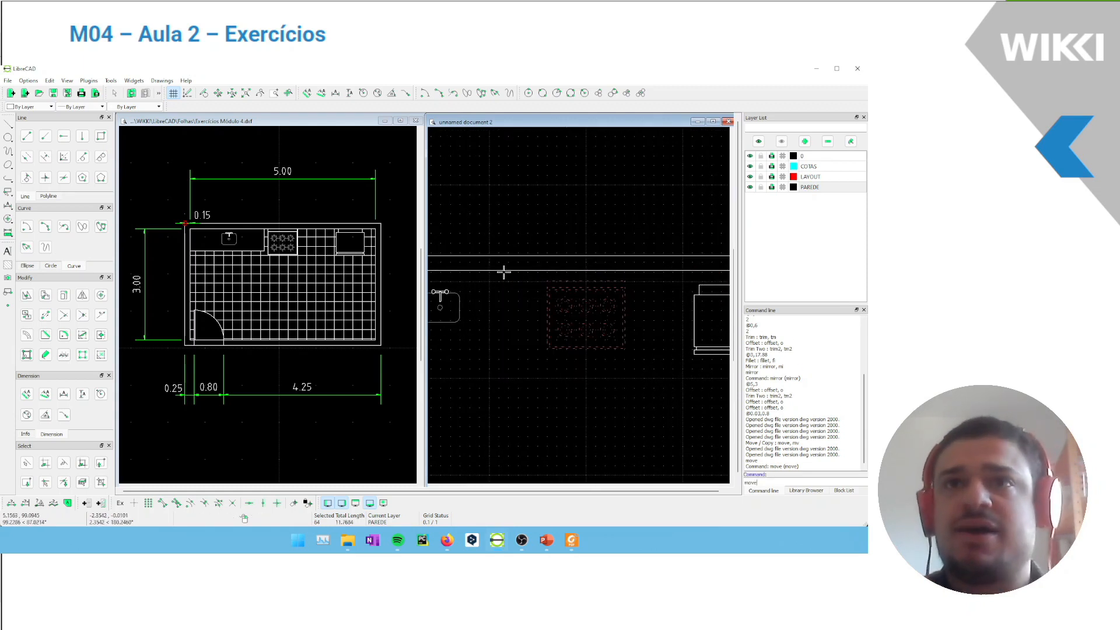
pyautogui.press('Return')
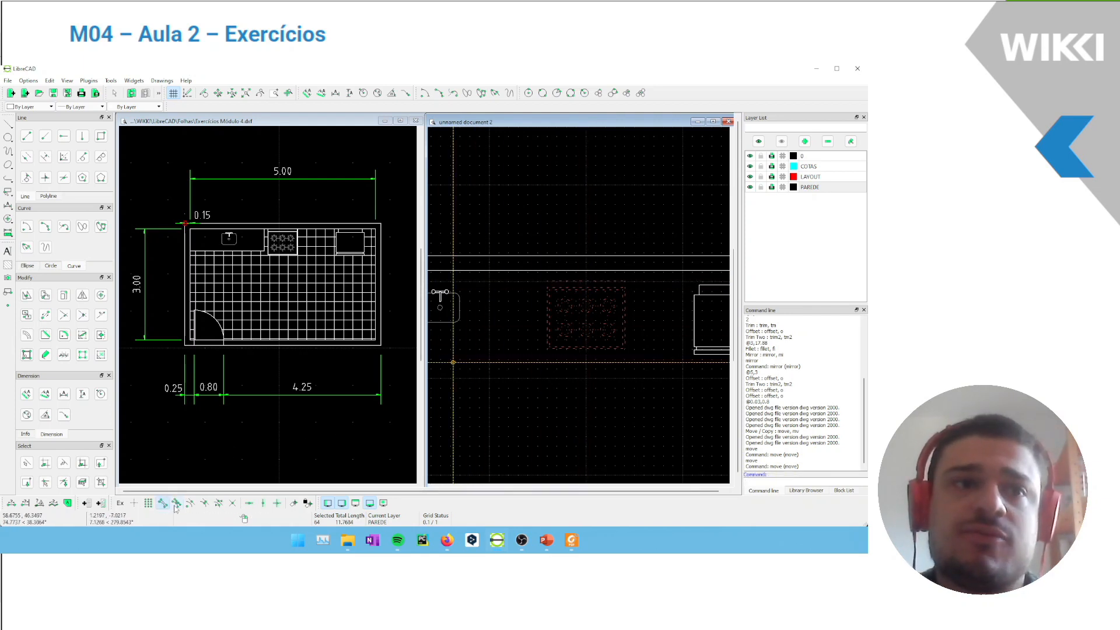
pyautogui.click(546, 277)
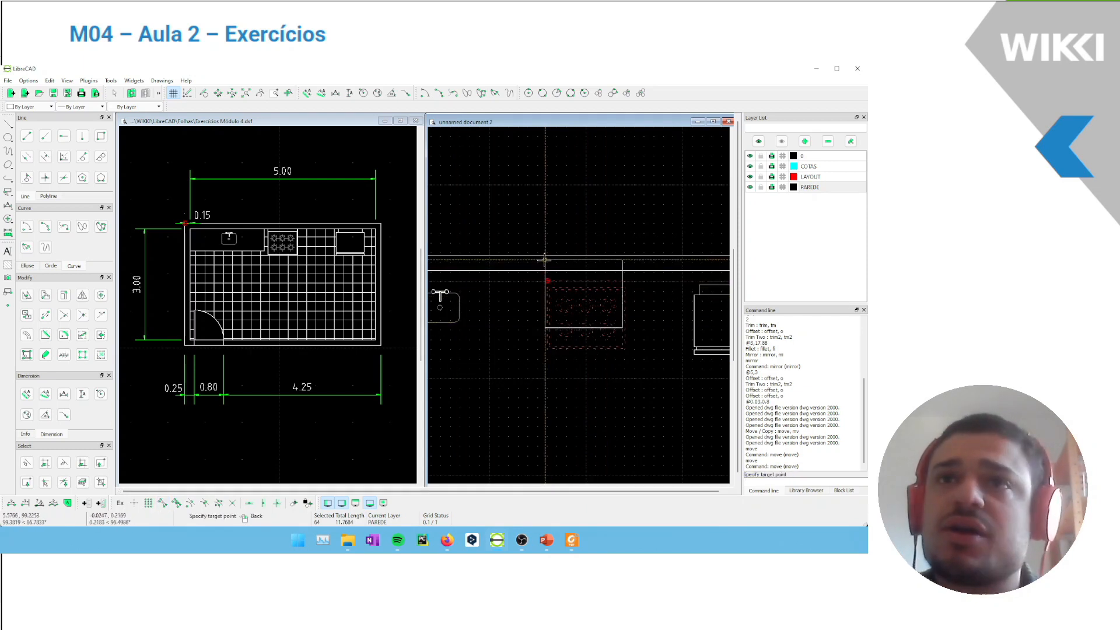
pyautogui.press('Escape')
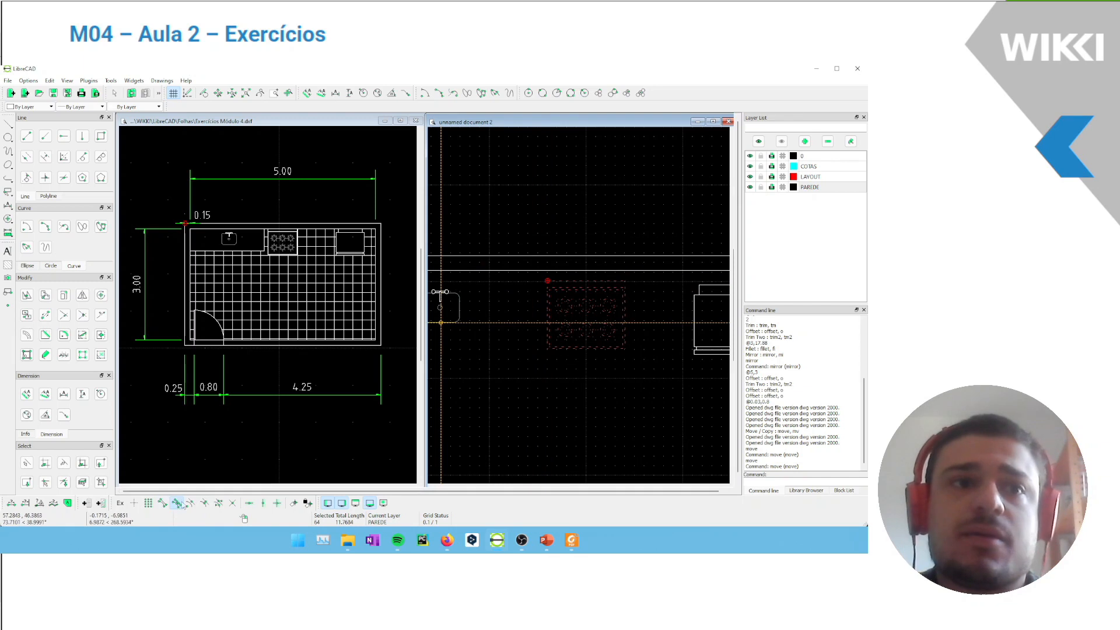
pyautogui.click(544, 270)
pyautogui.click(453, 338)
# Move the whole refrigerator from its upper edge onto the upper inner wall line, slightly further right, deleting the original
pyautogui.scroll(5, 575, 271)
pyautogui.scroll(-4, 498, 290)
pyautogui.scroll(-7, 589, 299)
pyautogui.moveTo(659, 304); pyautogui.dragTo(473, 260, button='middle')
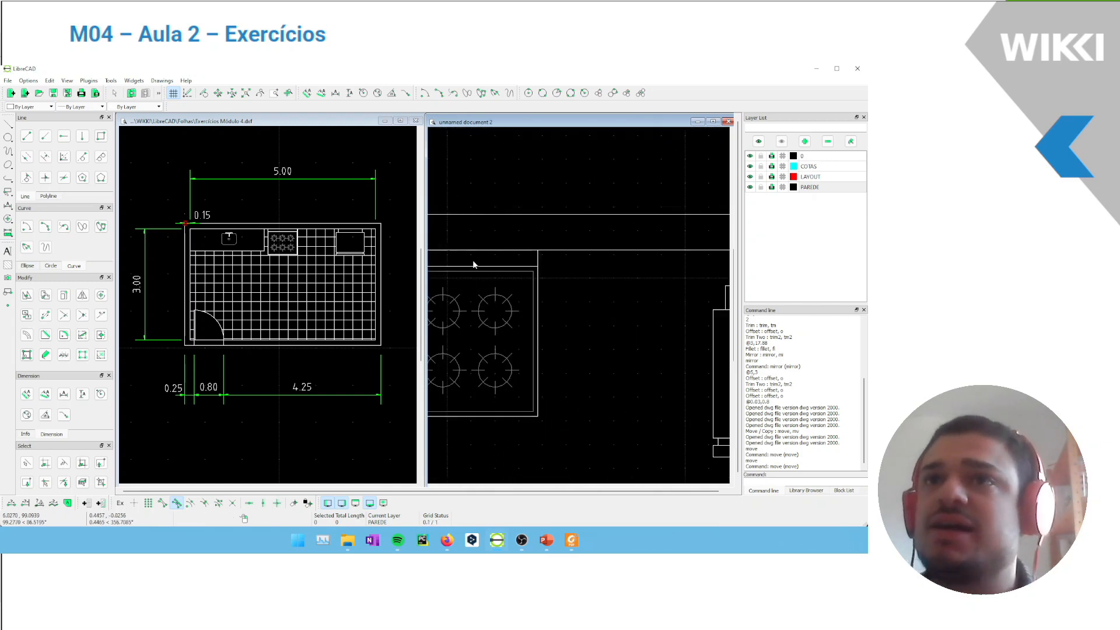
pyautogui.scroll(-5, 473, 264)
pyautogui.moveTo(661, 285); pyautogui.dragTo(617, 305)
pyautogui.scroll(5, 505, 312)
pyautogui.write('move')
pyautogui.press('Return')
pyautogui.click(566, 298)
pyautogui.scroll(-1, 572, 277)
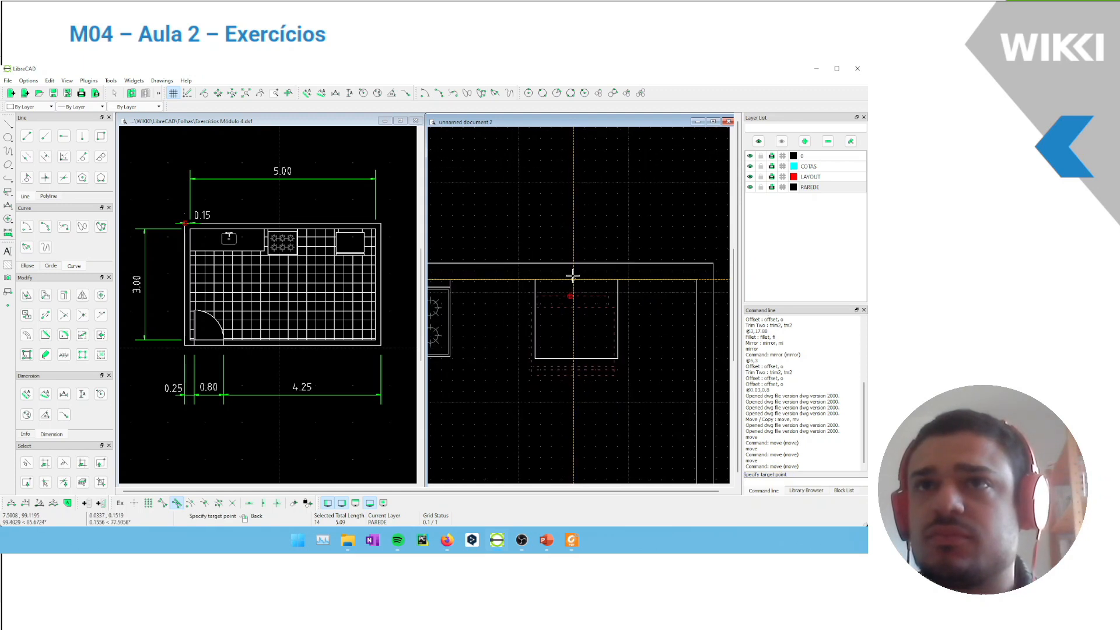
pyautogui.click(614, 279)
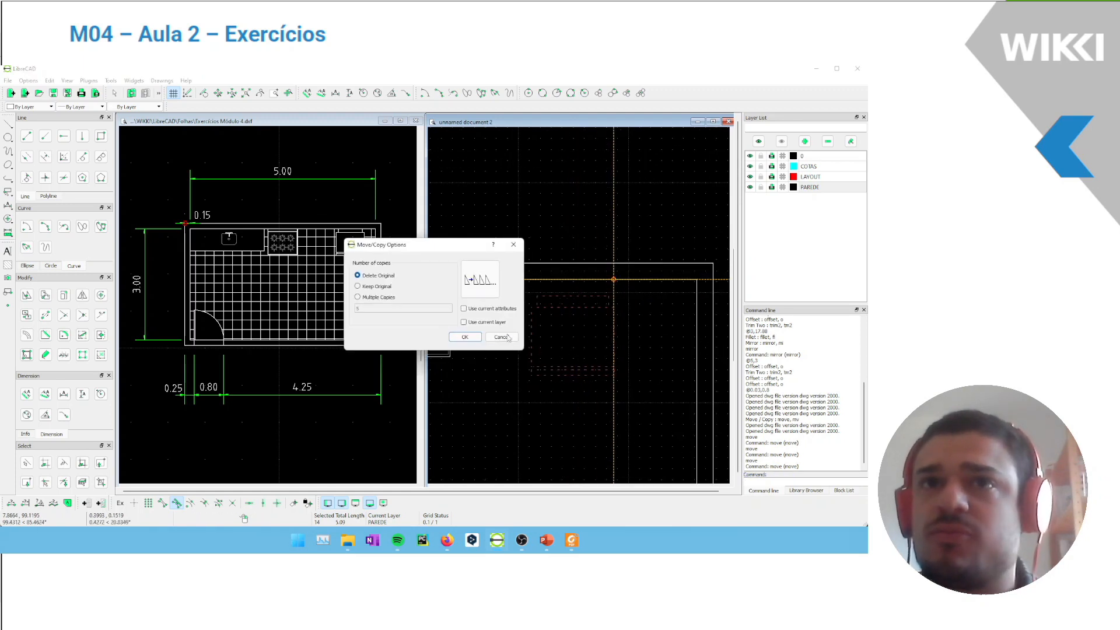
pyautogui.click(465, 337)
# Draw the countertop rectangle from the upper left inner wall corner to the relative point @2,-.5
pyautogui.scroll(4, 531, 289)
pyautogui.moveTo(522, 285); pyautogui.dragTo(507, 286, button='middle')
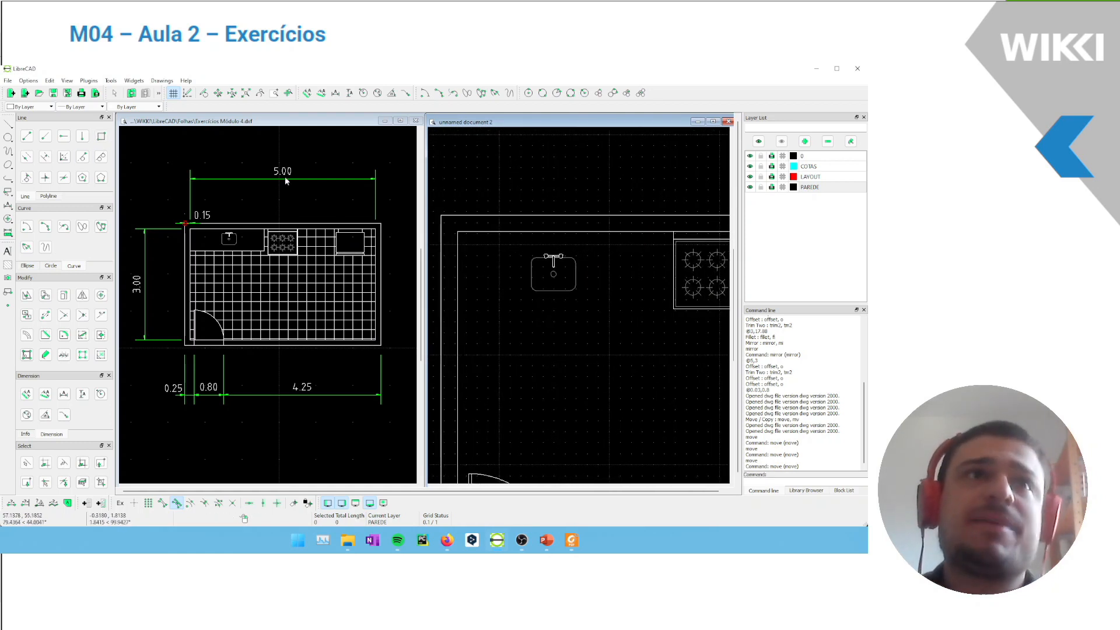
pyautogui.press('r')
pyautogui.press('e')
pyautogui.click(454, 228)
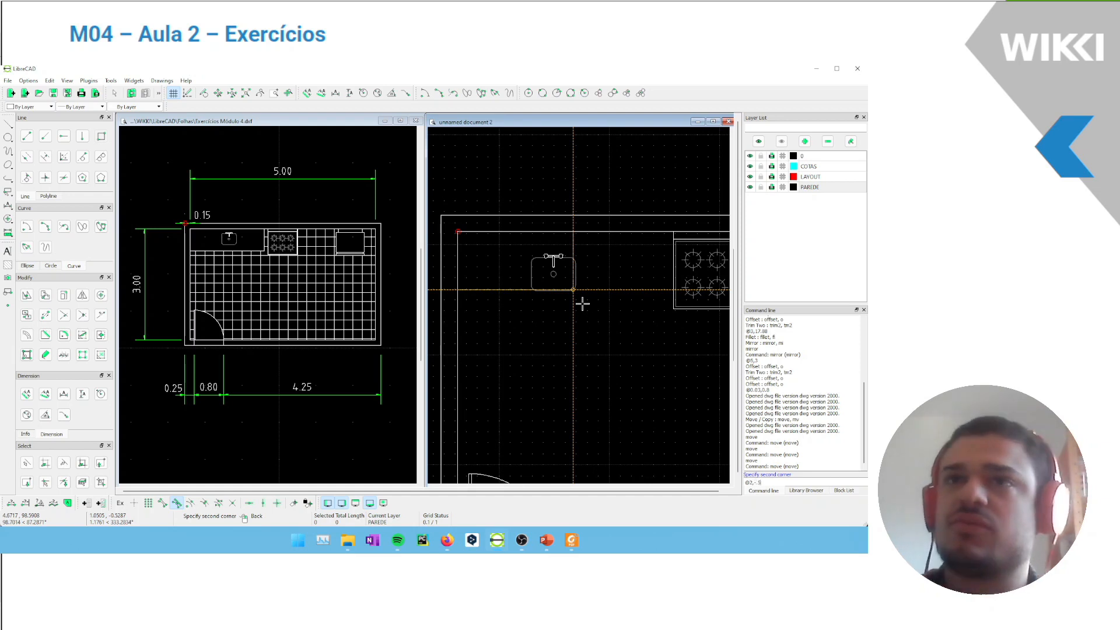
pyautogui.press('Return')
pyautogui.press('Escape')
pyautogui.scroll(-3, 583, 303)
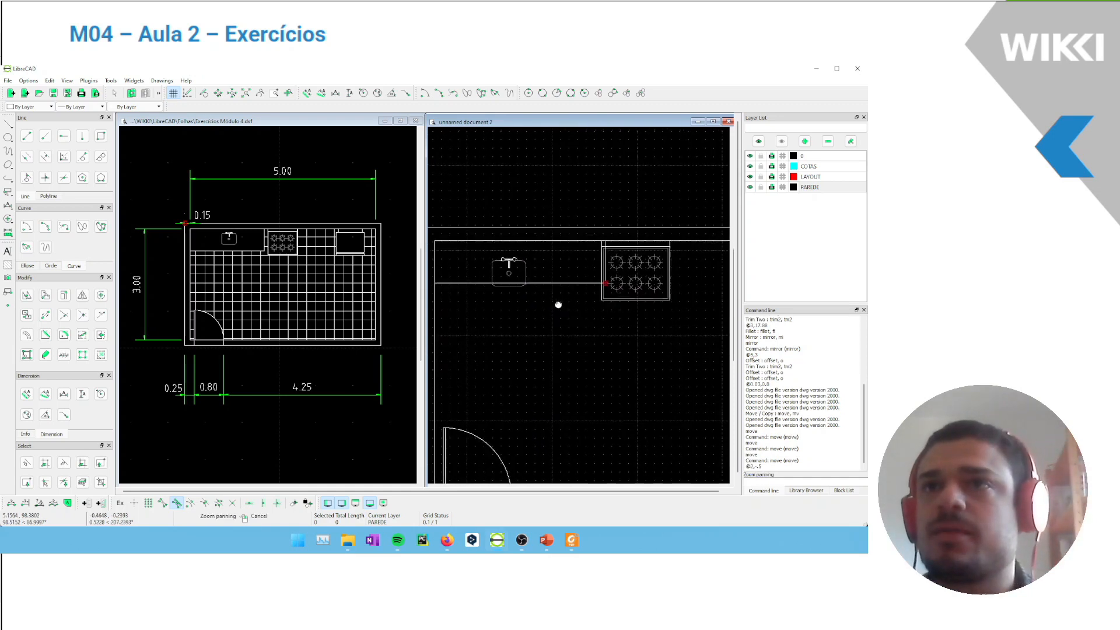
# Move the whole stove horizontally right, clear of the countertop, deleting the original
pyautogui.moveTo(663, 314); pyautogui.dragTo(630, 290)
pyautogui.write('move')
pyautogui.press('Return')
pyautogui.click(640, 277)
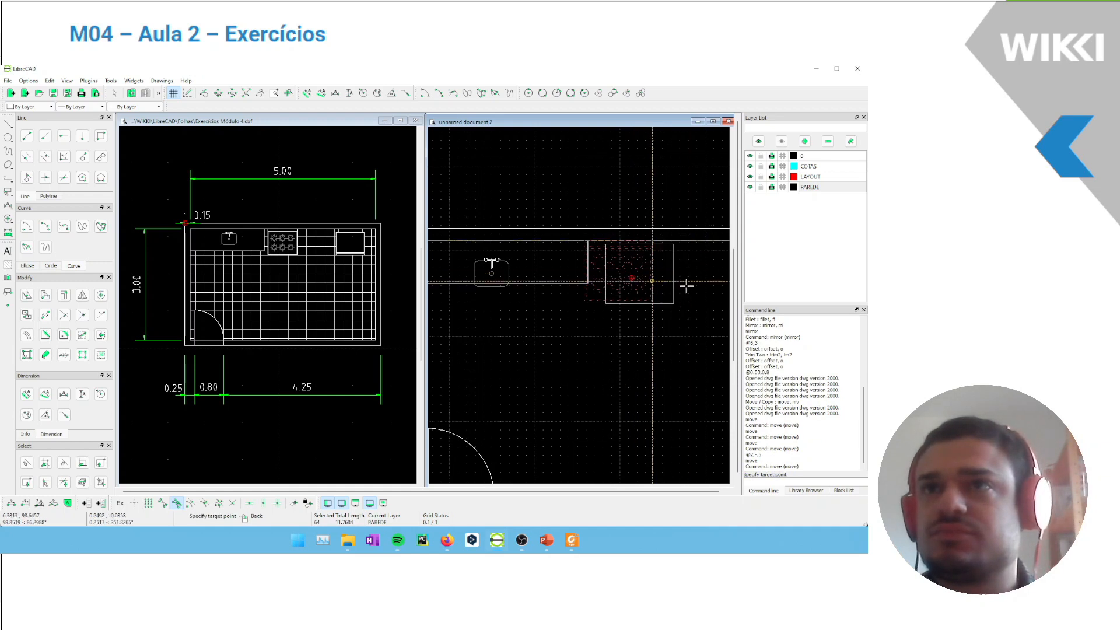
pyautogui.click(167, 506)
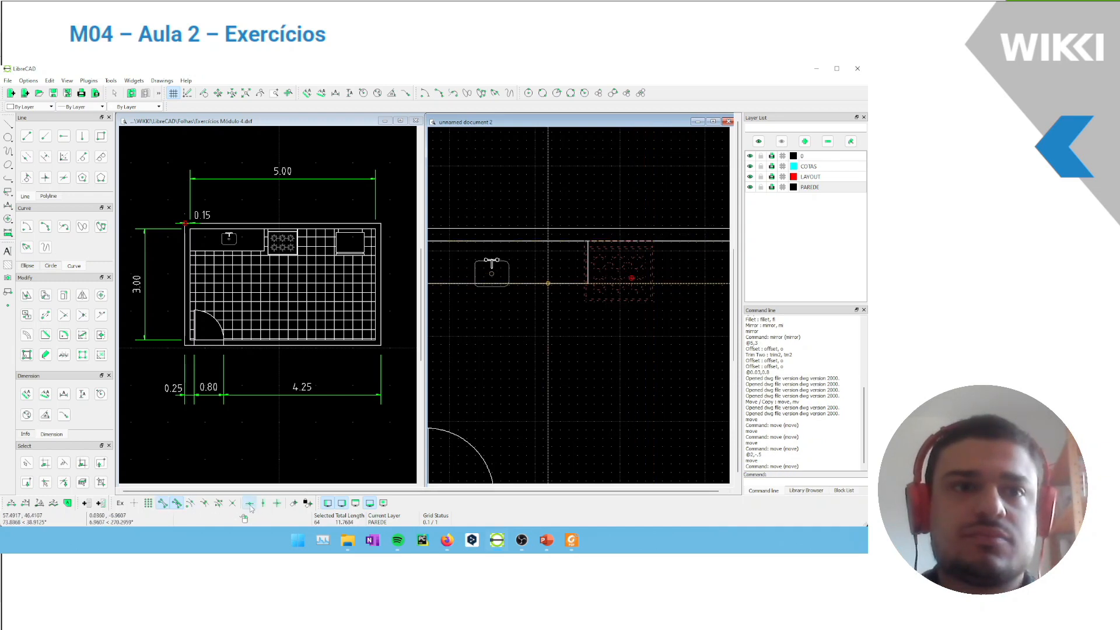
pyautogui.click(684, 308)
pyautogui.click(464, 337)
# Move the whole sink slightly up and right so it sits inside the countertop rectangle, deleting the original
pyautogui.scroll(4, 513, 274)
pyautogui.moveTo(449, 243); pyautogui.dragTo(585, 323)
pyautogui.write('move')
pyautogui.press('Return')
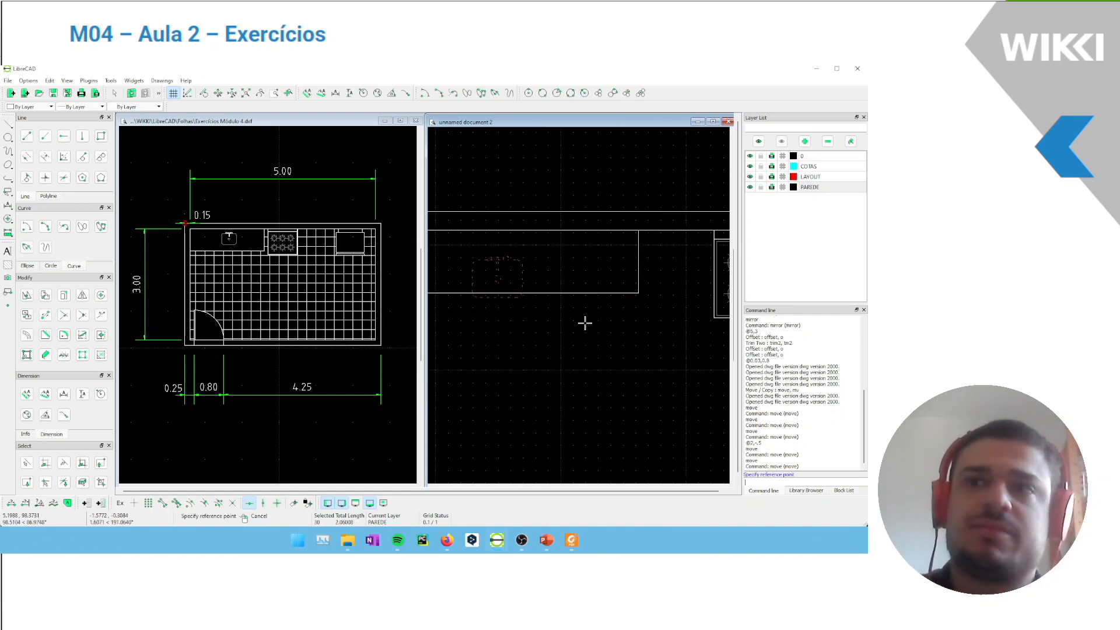
pyautogui.click(501, 284)
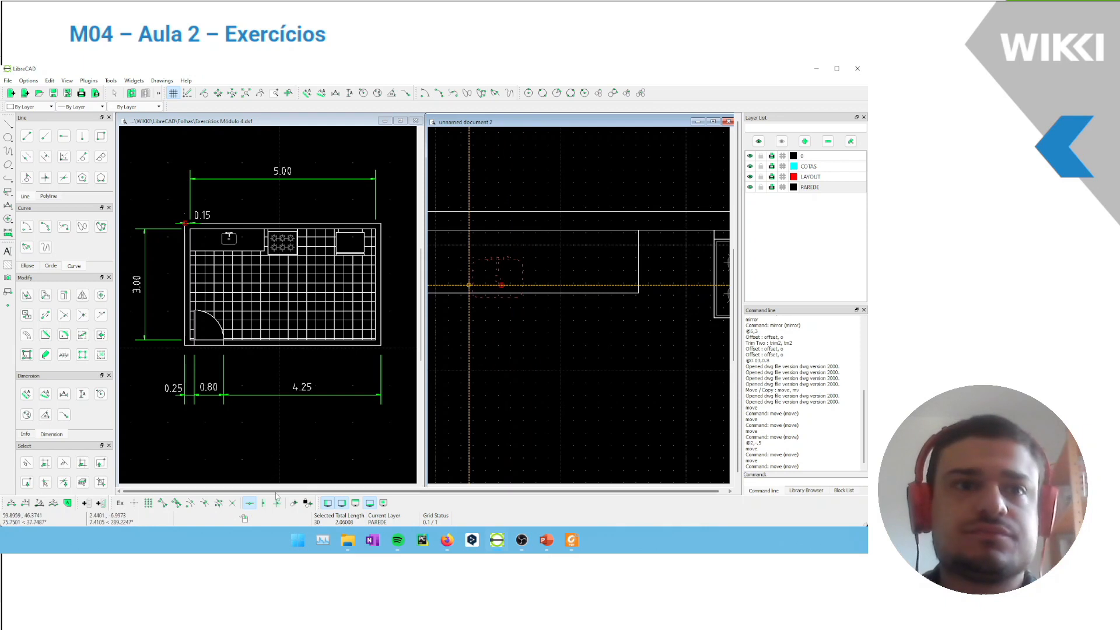
pyautogui.click(523, 271)
pyautogui.click(466, 337)
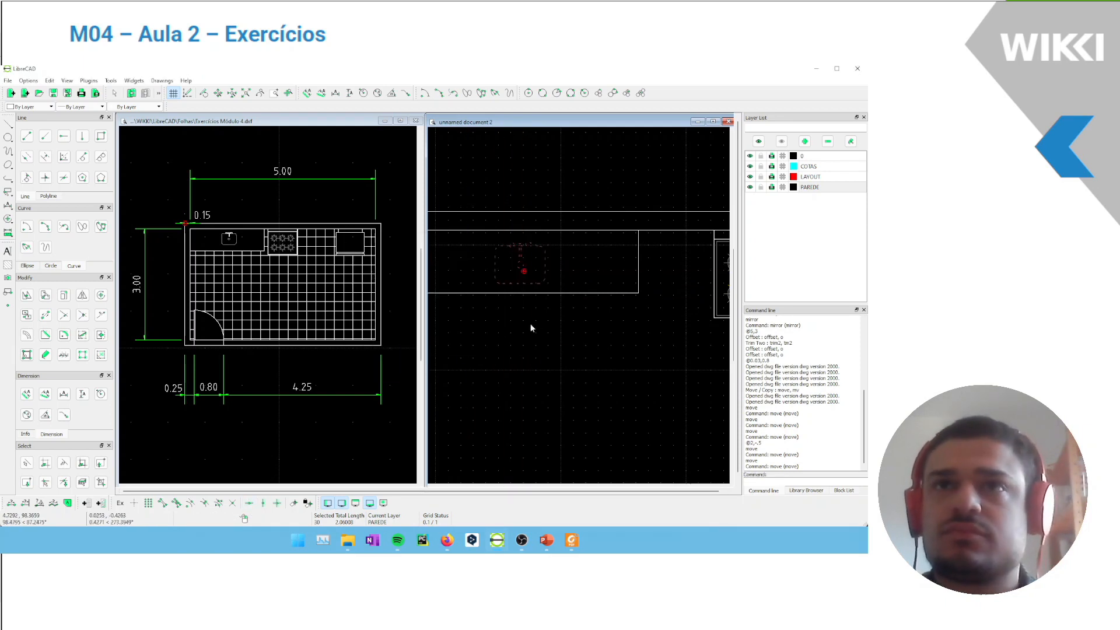
pyautogui.scroll(-5, 532, 323)
pyautogui.moveTo(489, 286)
pyautogui.mouseDown(button='middle')
pyautogui.moveTo(529, 285)
pyautogui.moveTo(473, 289)
pyautogui.mouseUp(button='middle')
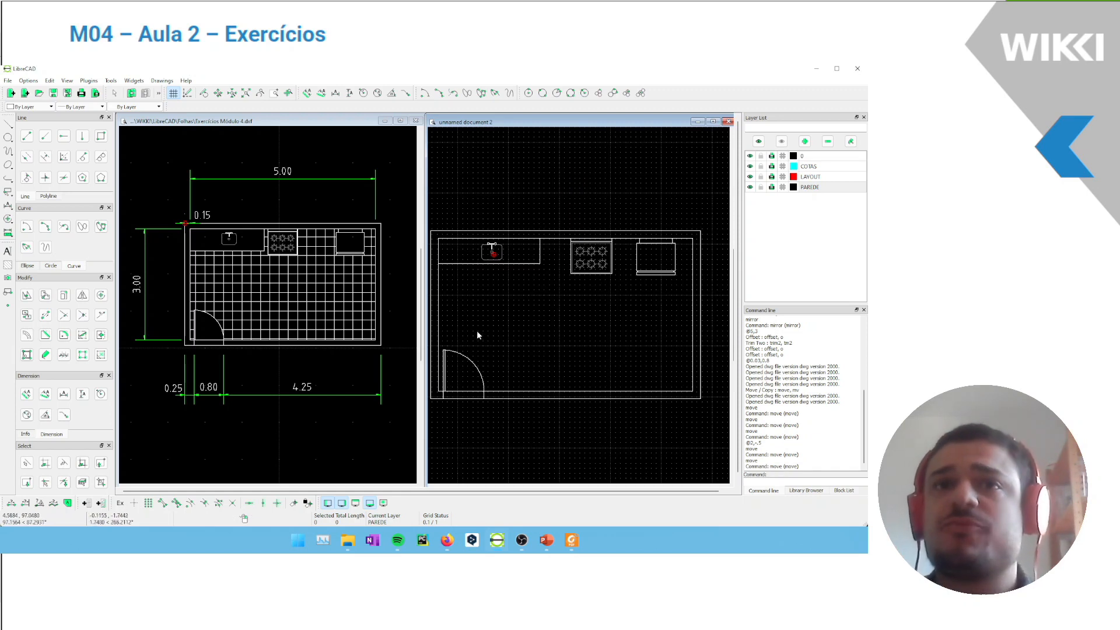
pyautogui.moveTo(515, 281); pyautogui.dragTo(523, 280, button='middle')
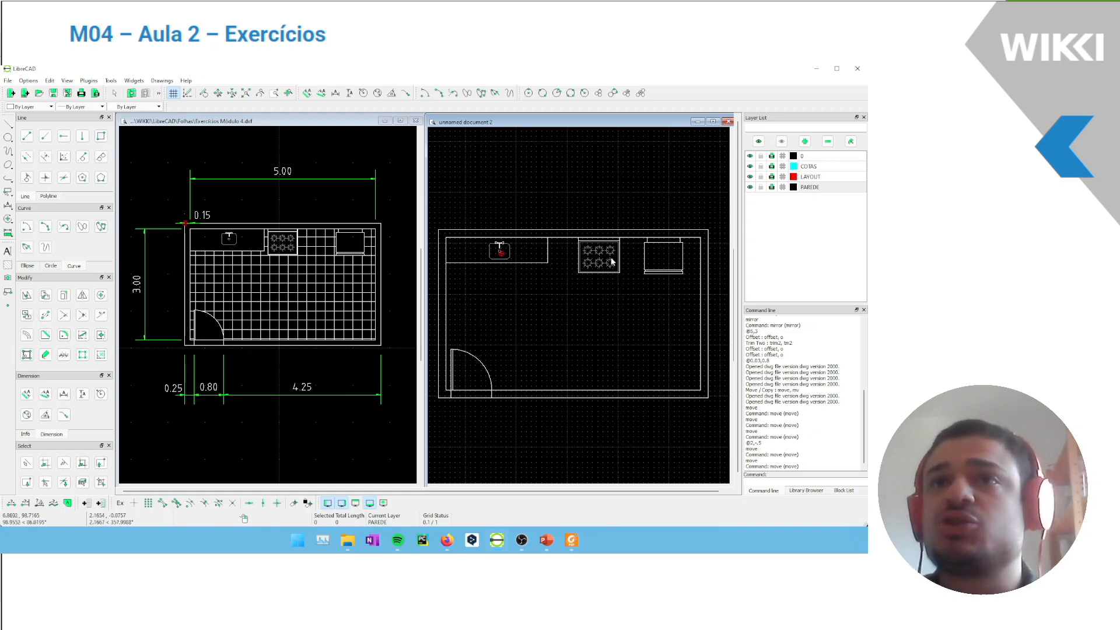
# Draw a rectangle around the stove, about 0.8 by 0.7, from its lower left corner up to the inner wall
pyautogui.scroll(1, 579, 248)
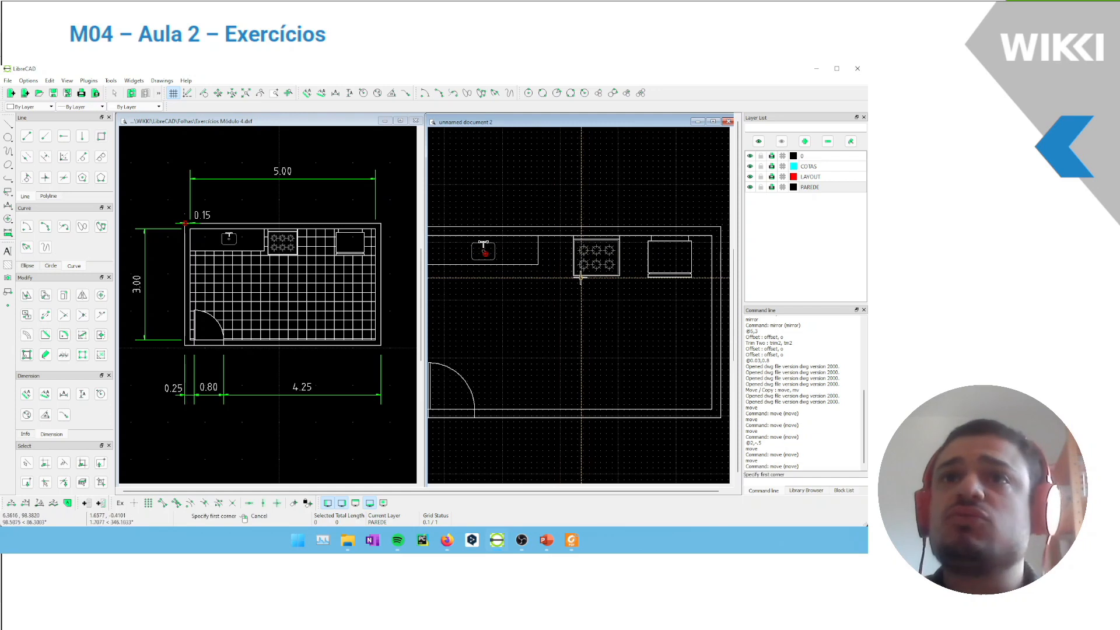
pyautogui.scroll(4, 583, 276)
pyautogui.moveTo(583, 276); pyautogui.dragTo(505, 305, button='middle')
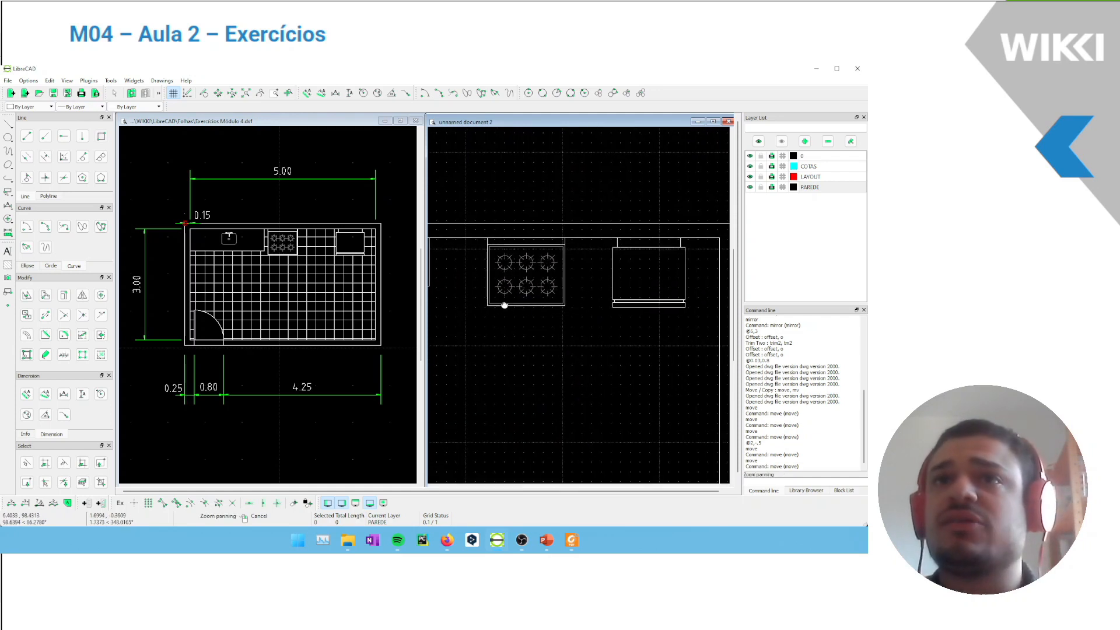
pyautogui.click(163, 503)
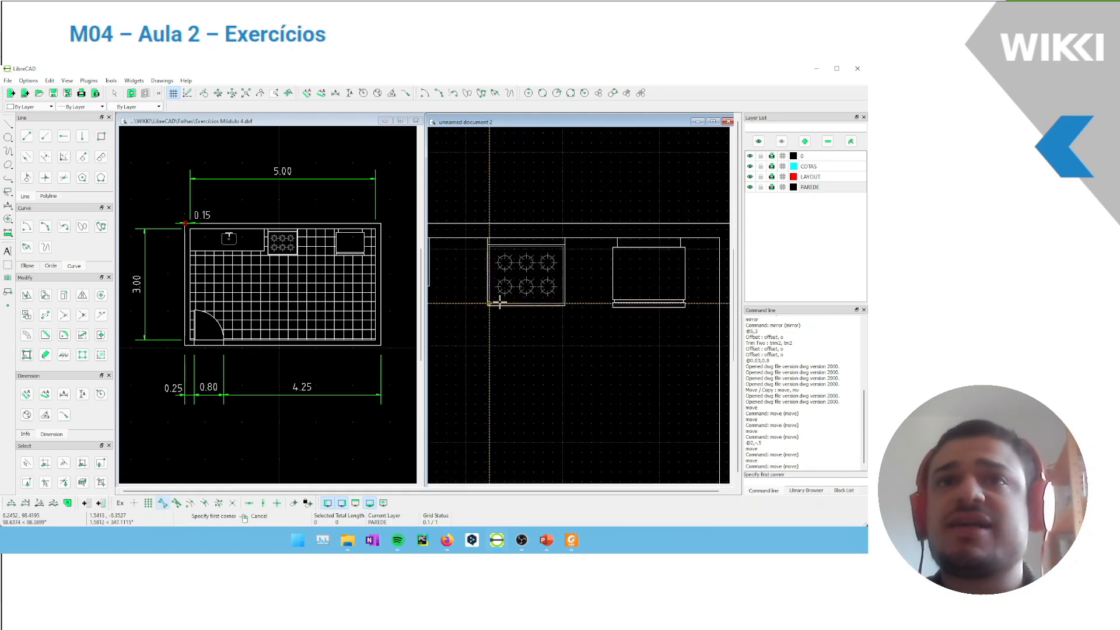
pyautogui.click(479, 318)
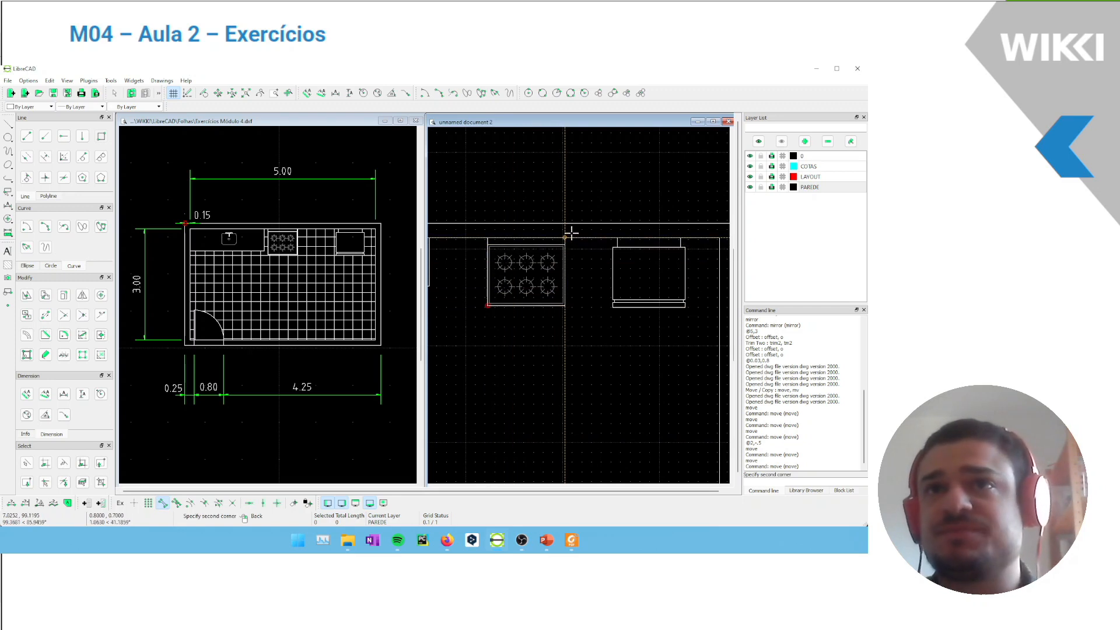
# Draw a rectangle around the refrigerator, about 0.77 by 0.72, from its lower left corner up to the inner wall
pyautogui.click(614, 322)
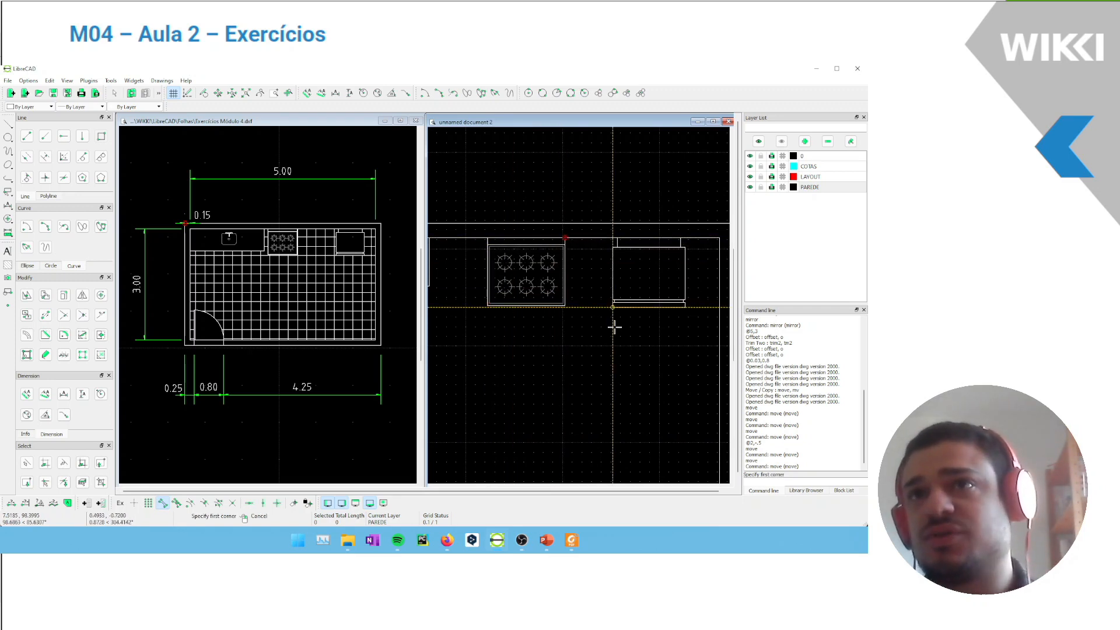
pyautogui.click(685, 241)
pyautogui.click(164, 504)
pyautogui.click(176, 503)
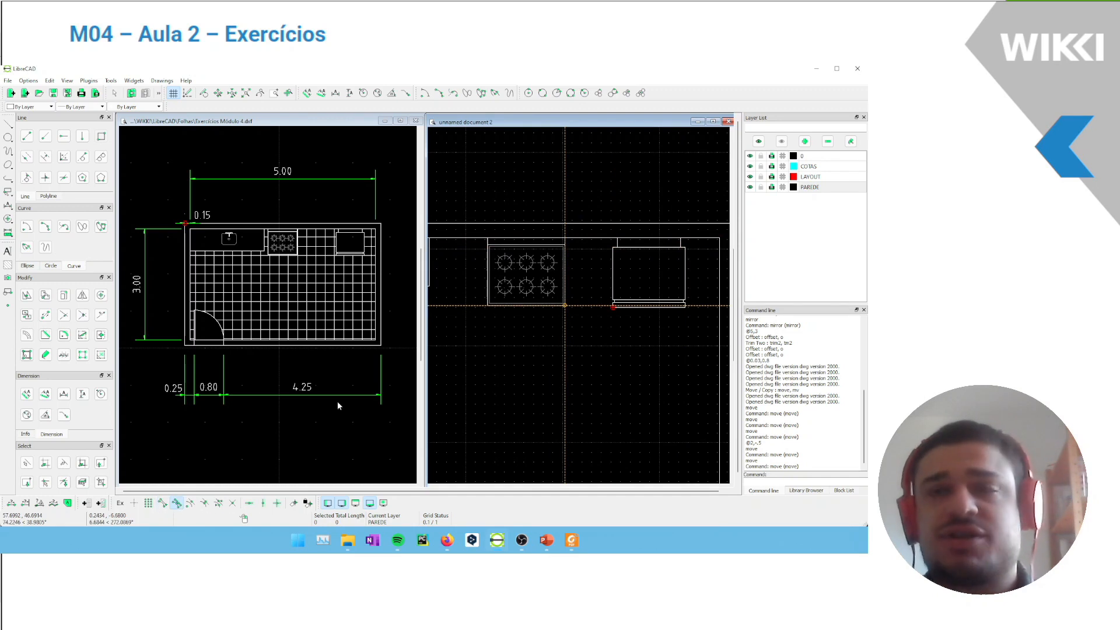
pyautogui.press('Escape')
pyautogui.scroll(2, 688, 248)
pyautogui.click(678, 243)
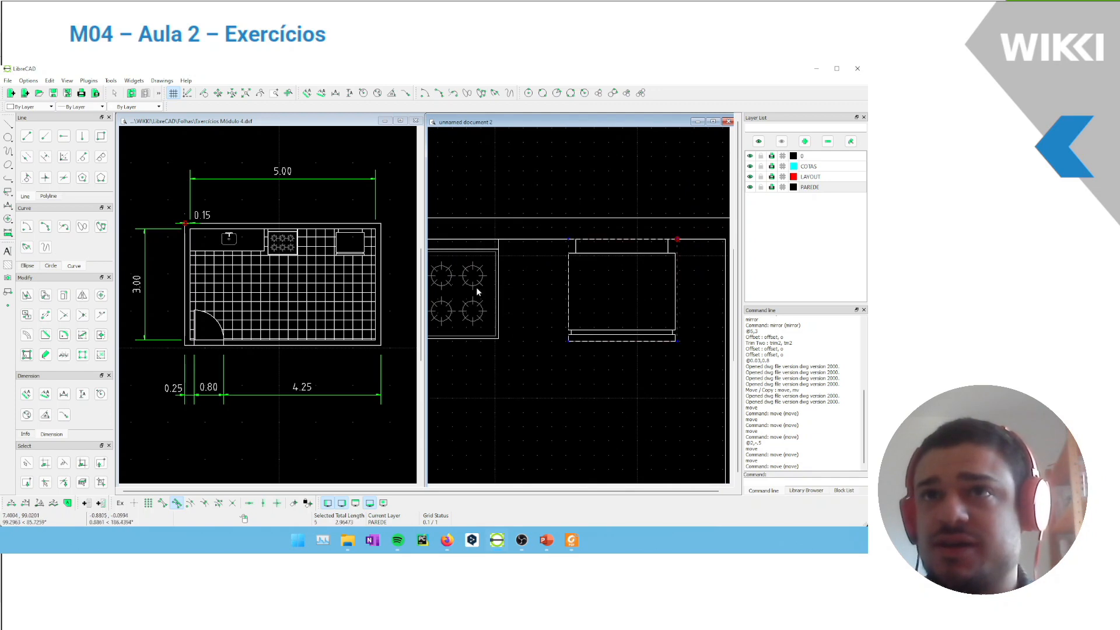
pyautogui.moveTo(496, 269); pyautogui.dragTo(585, 254, button='middle')
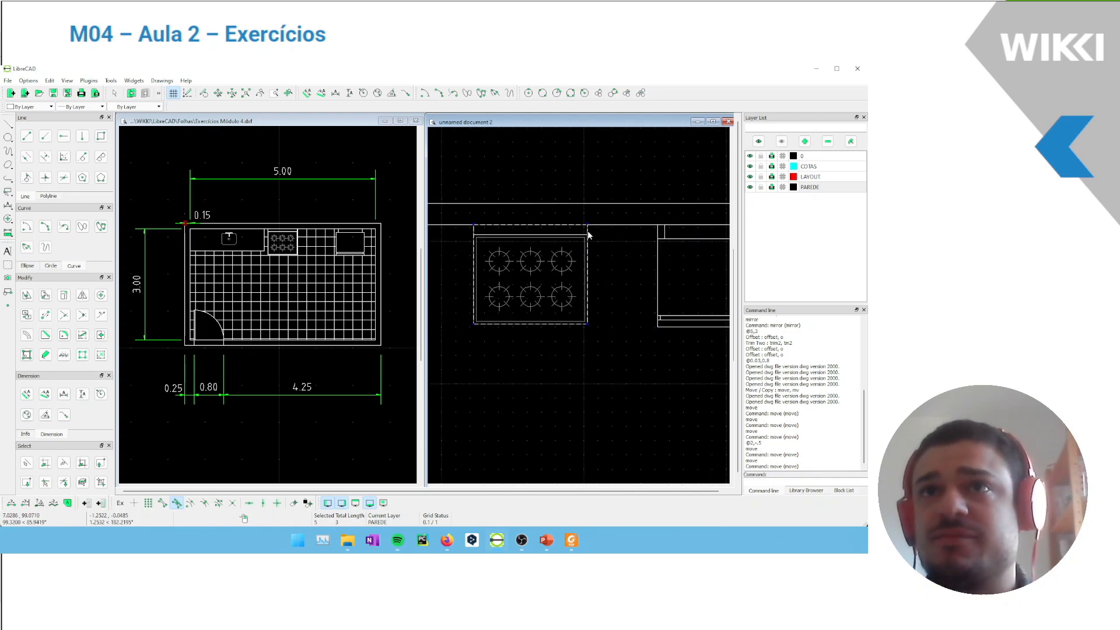
pyautogui.press('Escape')
# Compare the redrawn kitchen plan with the reference drawing's tiled floor and door area
pyautogui.scroll(-5, 523, 320)
pyautogui.moveTo(524, 364); pyautogui.dragTo(604, 292, button='middle')
pyautogui.scroll(-2, 506, 330)
pyautogui.moveTo(503, 330); pyautogui.dragTo(544, 300, button='middle')
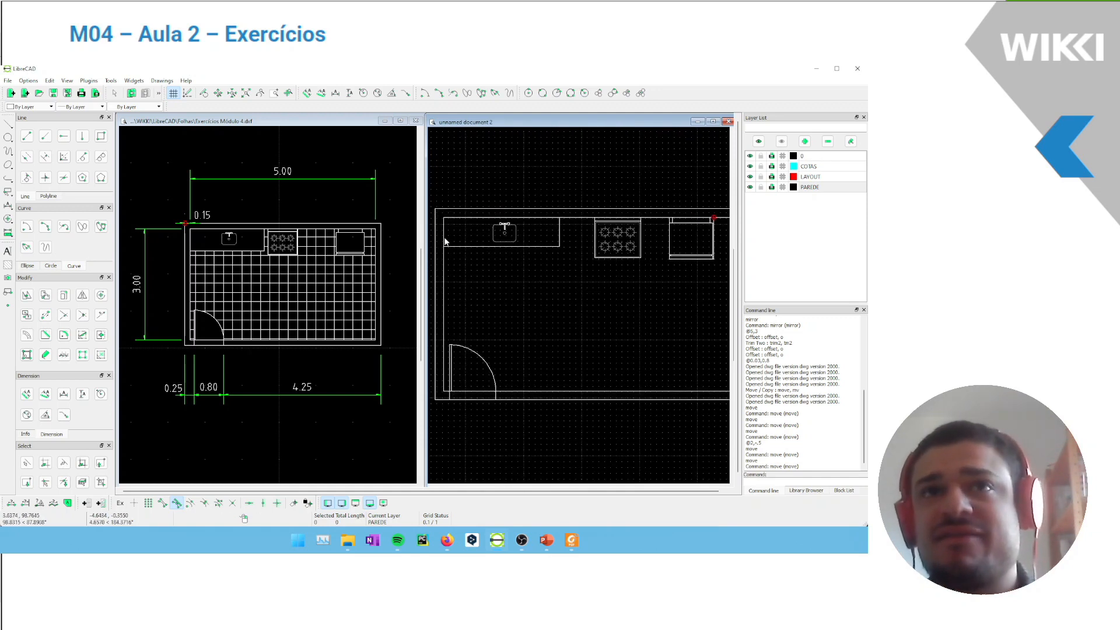
pyautogui.moveTo(568, 365); pyautogui.dragTo(553, 357, button='middle')
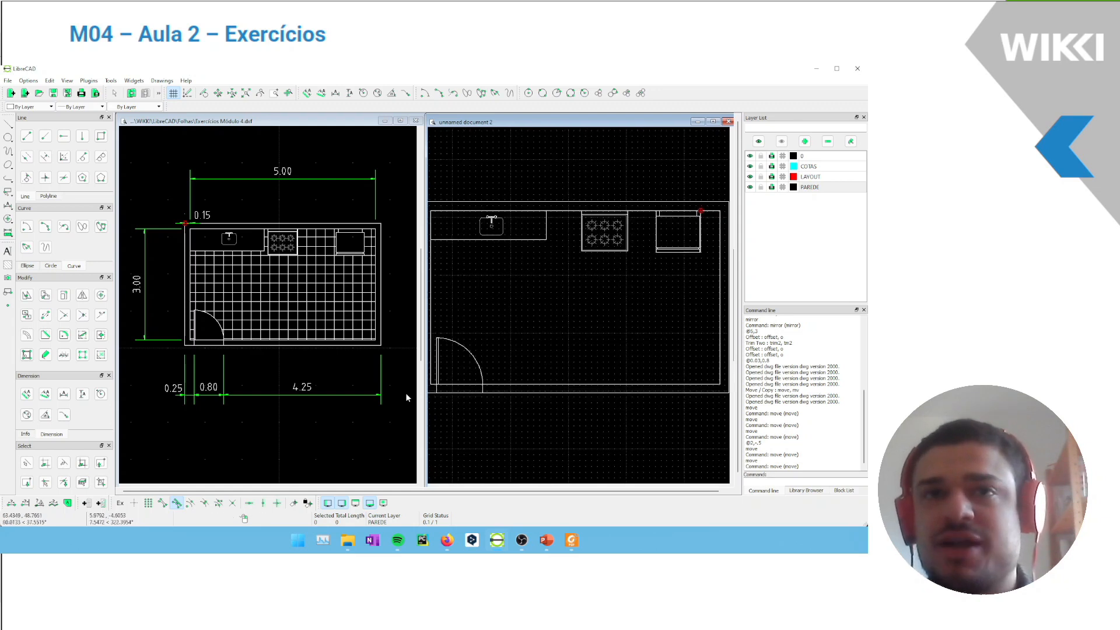
pyautogui.scroll(3, 404, 393)
pyautogui.scroll(3, 478, 400)
pyautogui.scroll(-3, 519, 353)
pyautogui.scroll(-1, 362, 313)
pyautogui.moveTo(348, 332); pyautogui.dragTo(394, 345, button='middle')
pyautogui.click(521, 317)
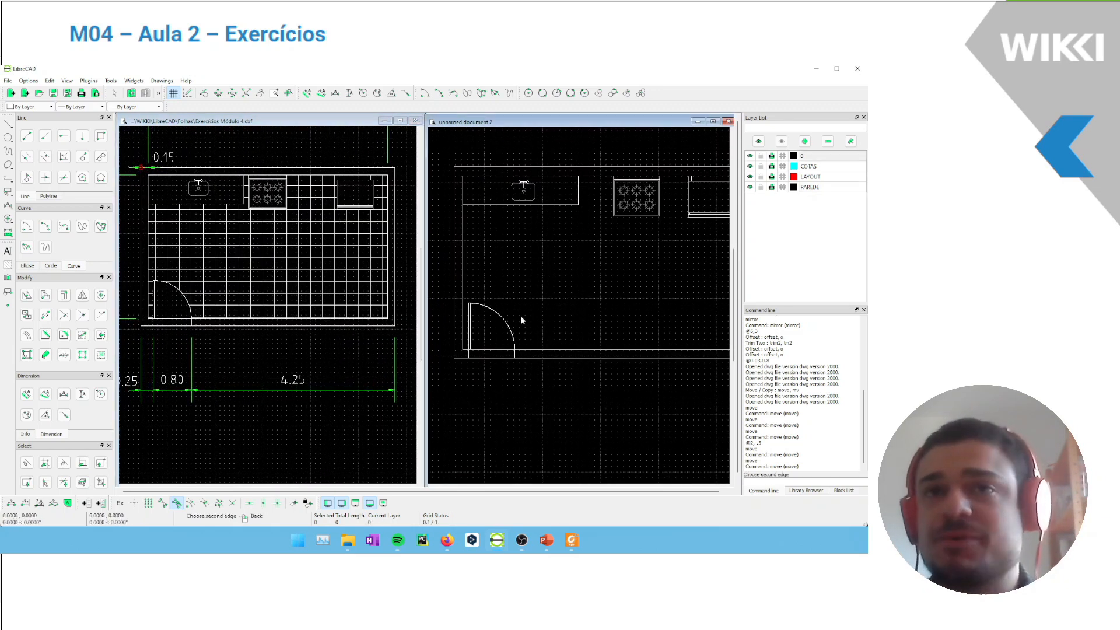
pyautogui.click(511, 283)
# Explode the kitchen's inner wall rectangle into separate lines
pyautogui.scroll(8, 471, 331)
pyautogui.scroll(1, 471, 335)
pyautogui.moveTo(539, 351)
pyautogui.mouseDown(button='middle')
pyautogui.moveTo(499, 349)
pyautogui.moveTo(502, 336)
pyautogui.mouseUp(button='middle')
pyautogui.click(477, 386)
pyautogui.scroll(-6, 576, 309)
pyautogui.moveTo(559, 314); pyautogui.dragTo(501, 348, button='middle')
pyautogui.click(82, 359)
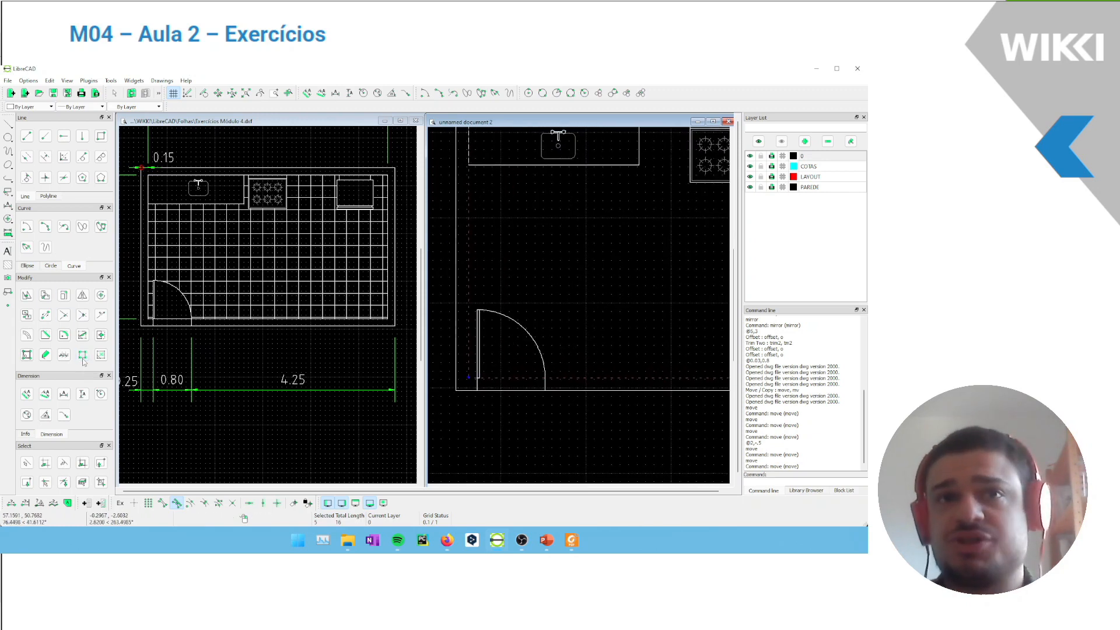
pyautogui.click(468, 376)
pyautogui.click(471, 378)
# Try to shorten the lower inner wall line by moving its left endpoint to the door arc's right end
pyautogui.scroll(4, 471, 375)
pyautogui.press('Escape')
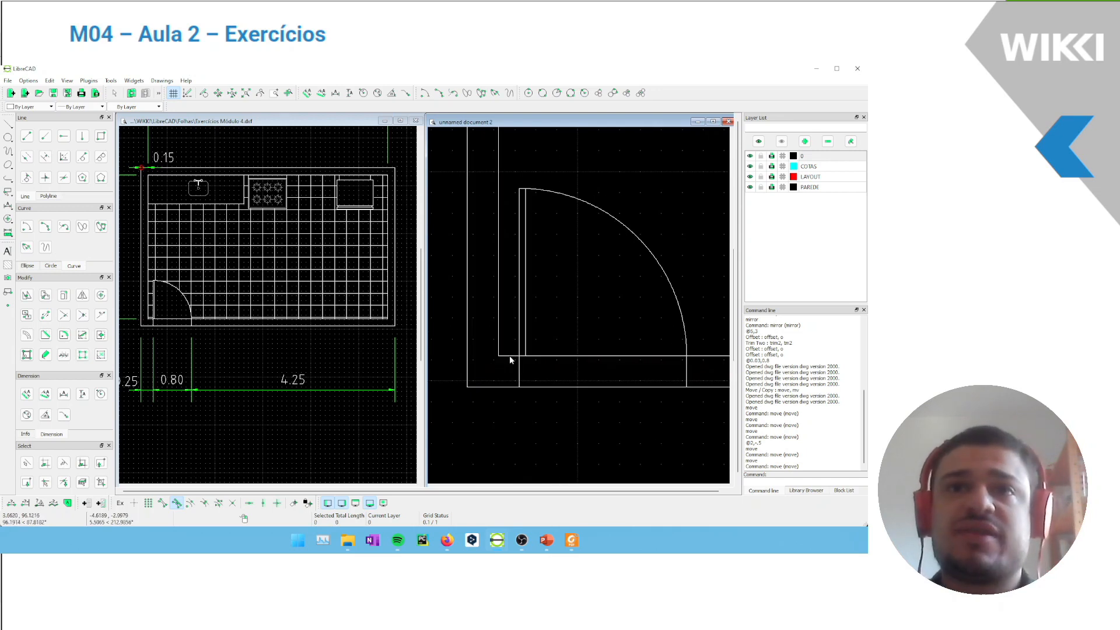
pyautogui.moveTo(563, 315); pyautogui.dragTo(514, 331, button='middle')
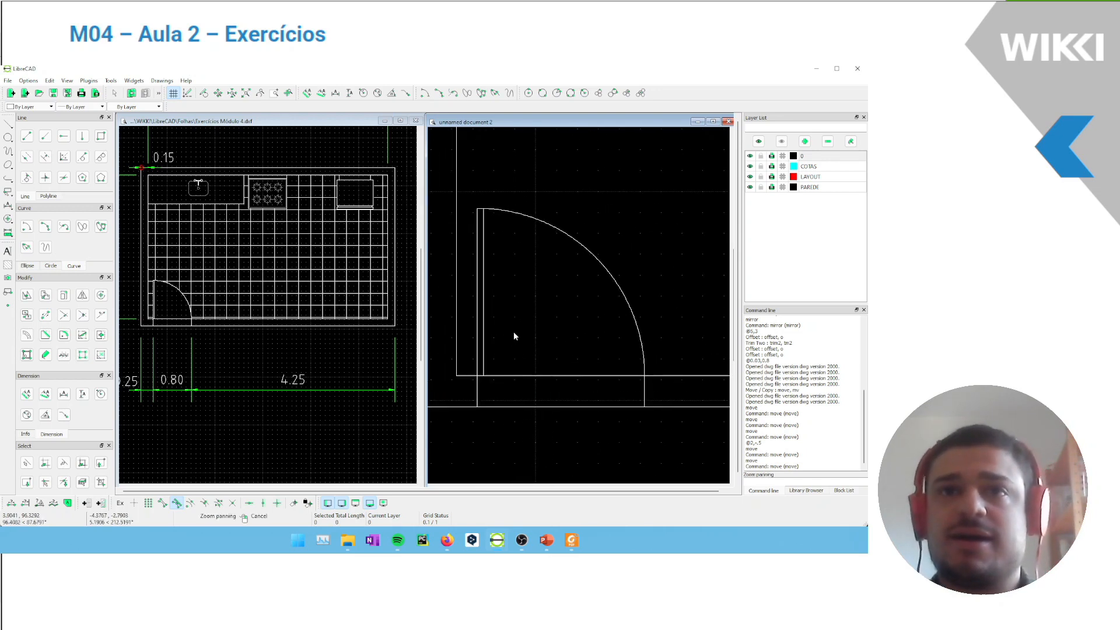
pyautogui.click(458, 375)
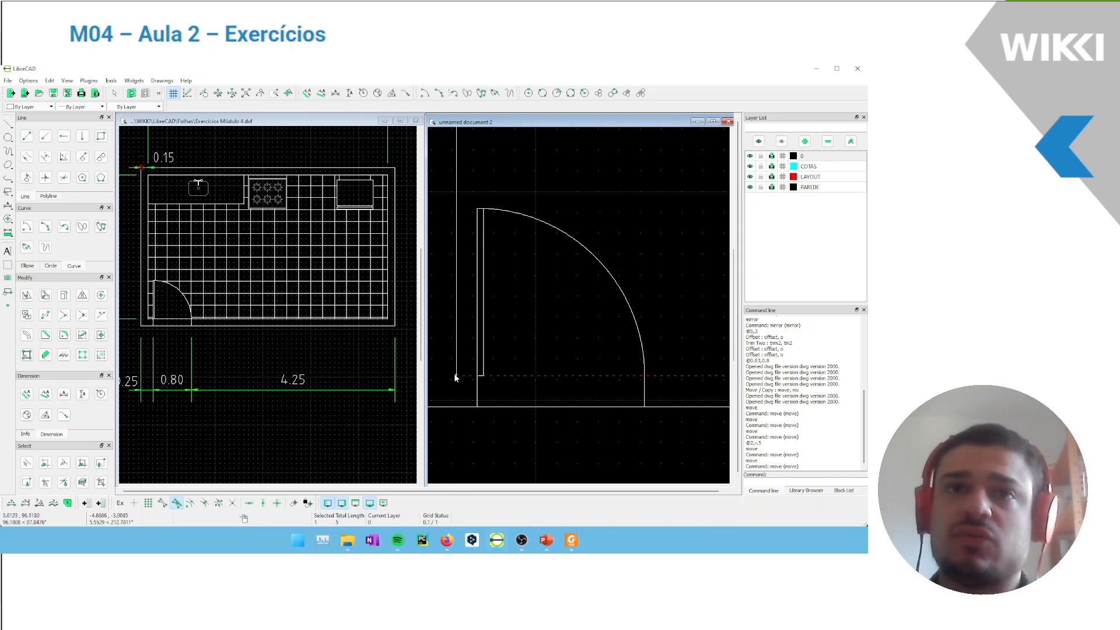
pyautogui.moveTo(456, 375)
pyautogui.mouseDown()
pyautogui.moveTo(528, 365)
pyautogui.moveTo(643, 375)
pyautogui.mouseUp()
pyautogui.press('Escape')
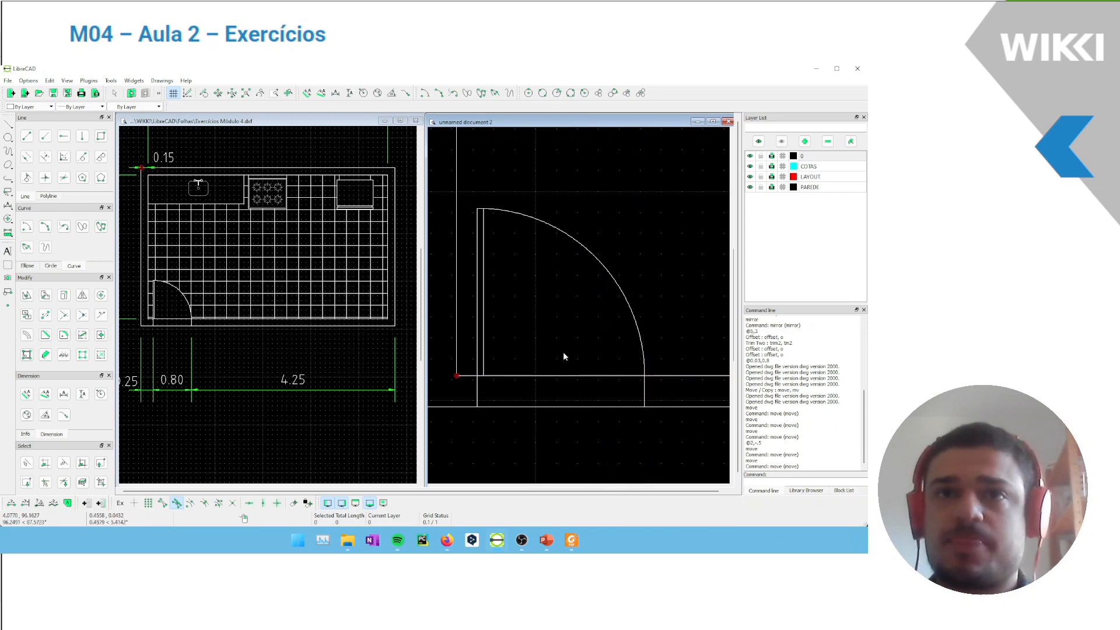
# Divide the lower inner wall line at the door arc's right end and at the door leaf's outer side
pyautogui.moveTo(532, 343); pyautogui.dragTo(522, 342, button='middle')
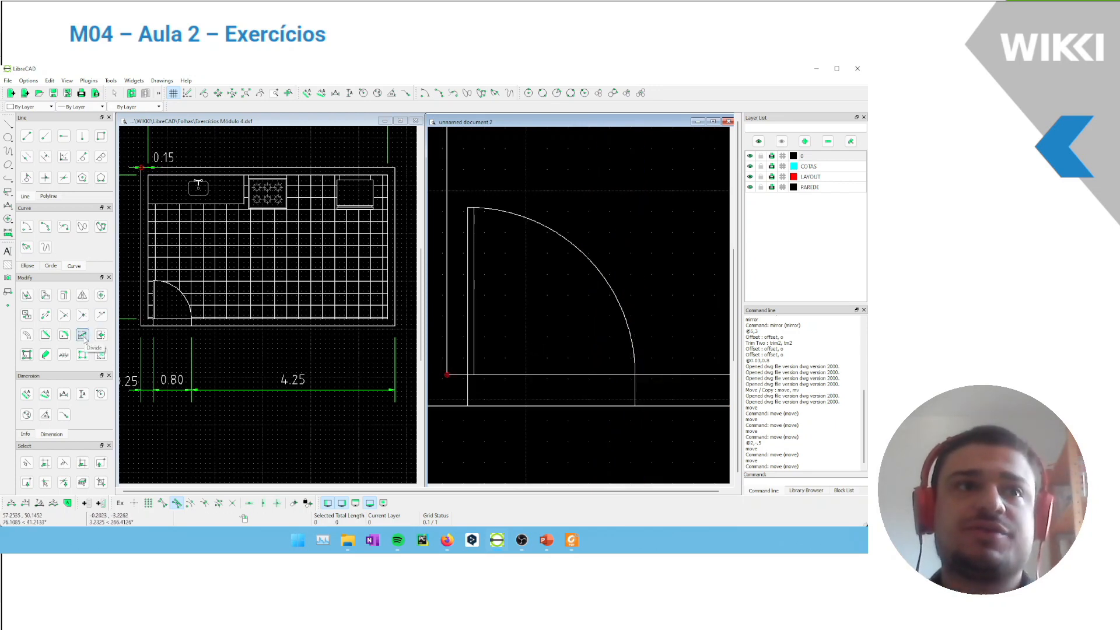
pyautogui.click(82, 336)
pyautogui.click(514, 374)
pyautogui.scroll(-2, 515, 330)
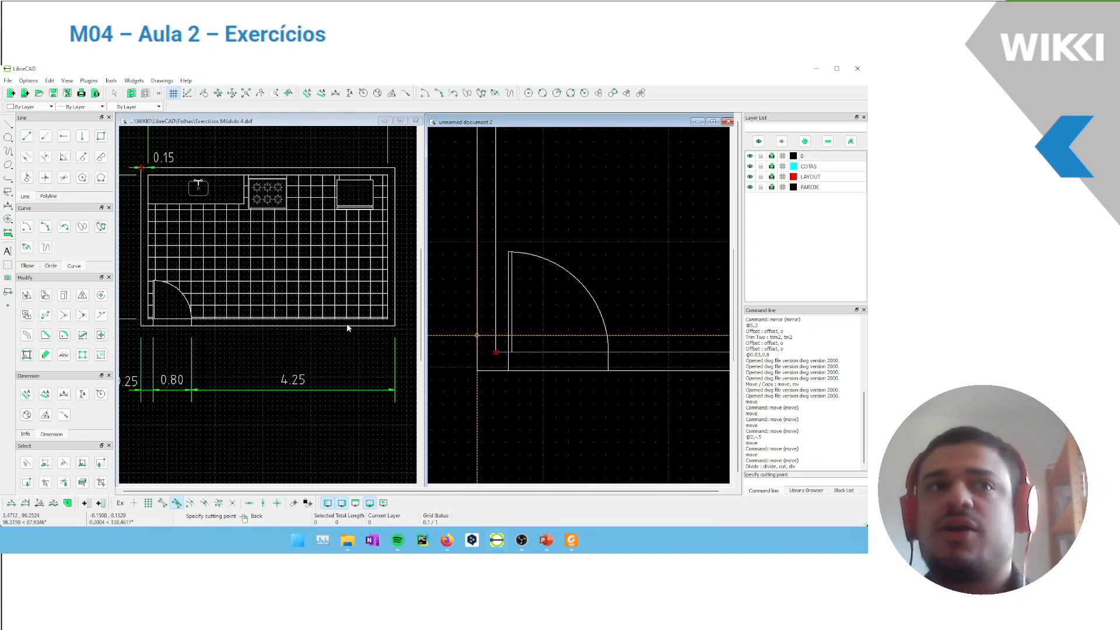
pyautogui.scroll(2, 606, 344)
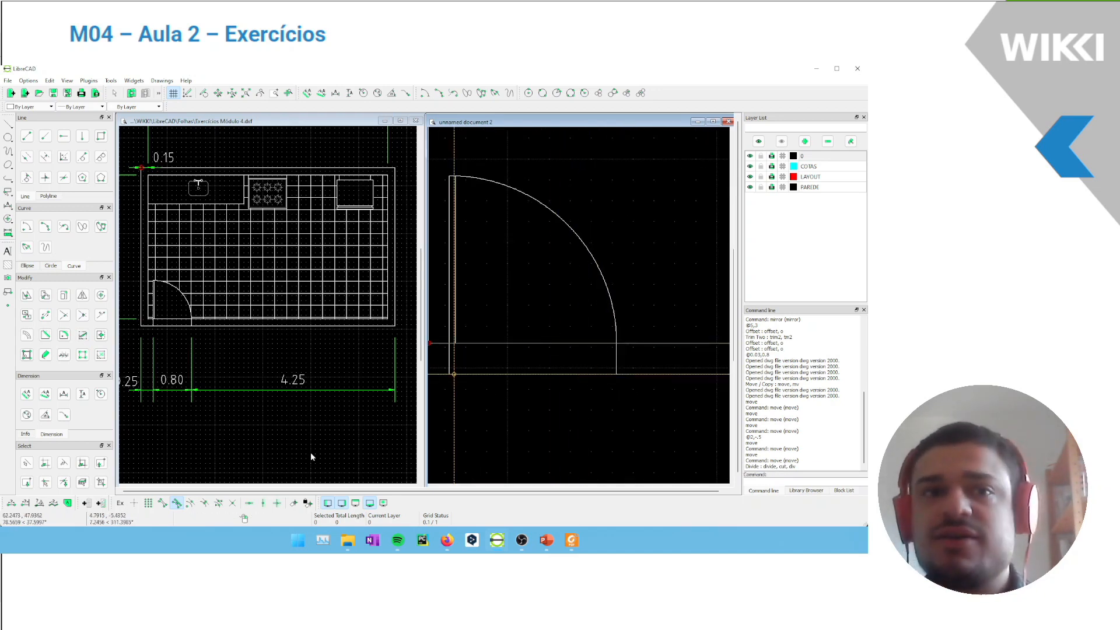
pyautogui.click(232, 503)
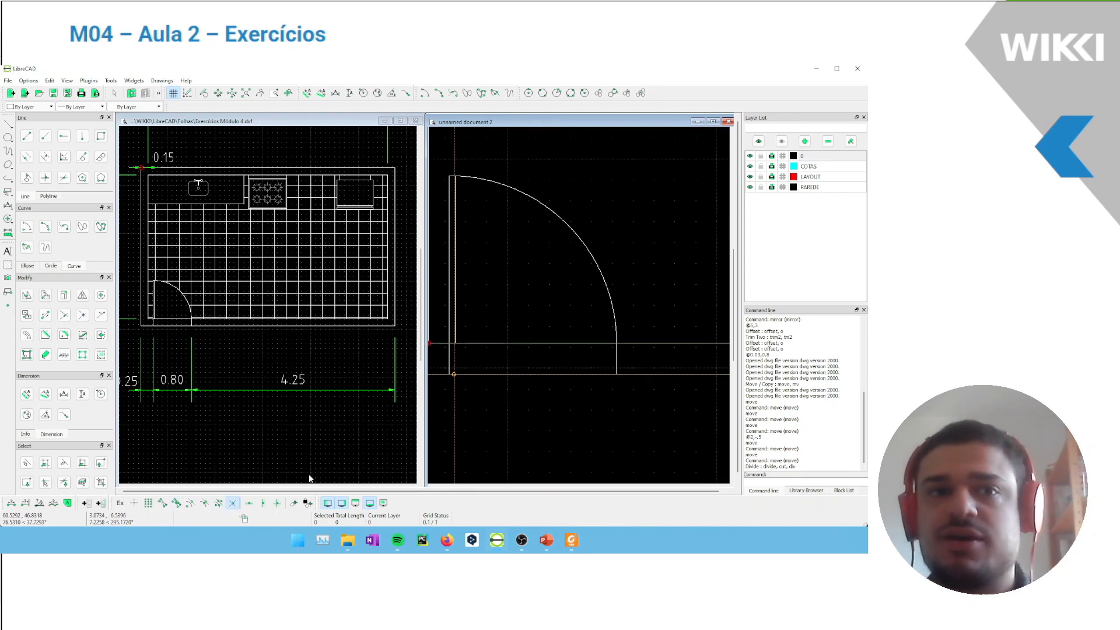
pyautogui.click(605, 351)
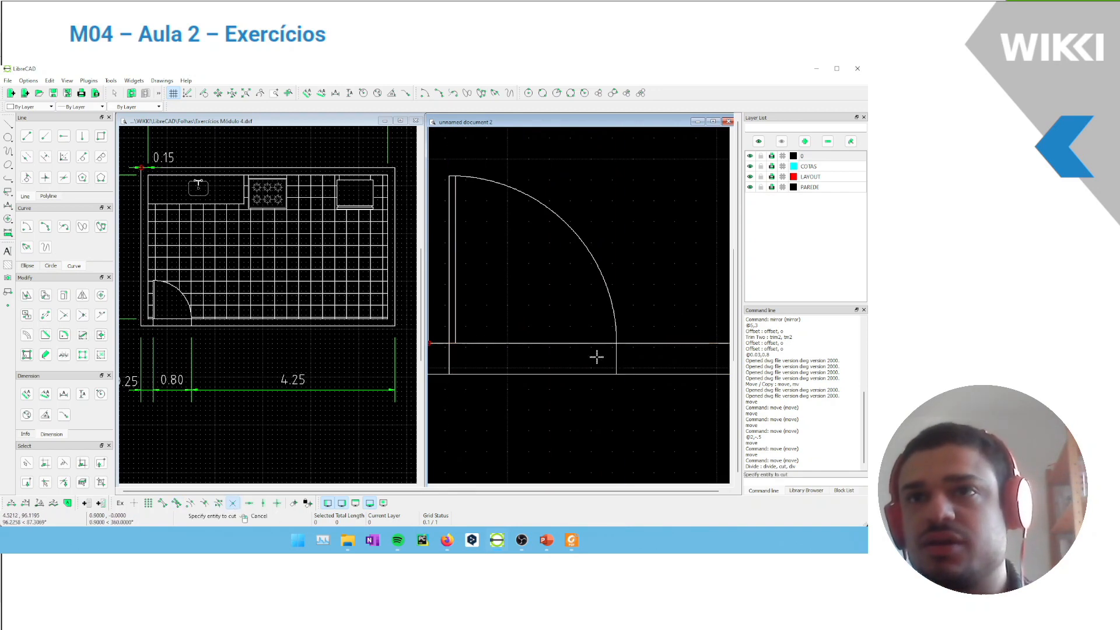
pyautogui.click(446, 344)
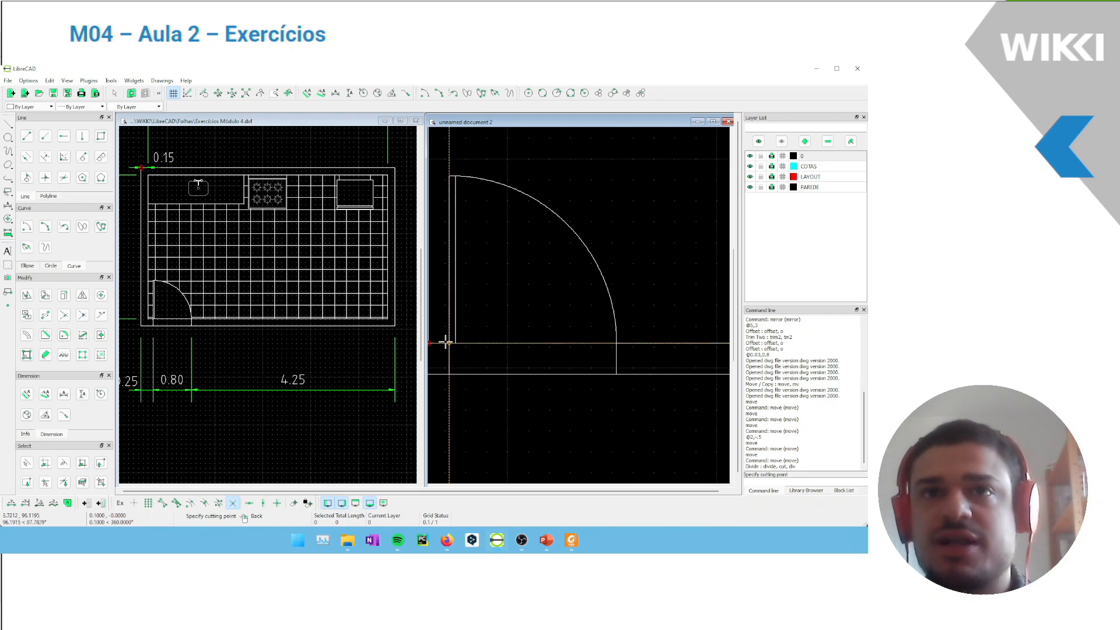
pyautogui.click(445, 344)
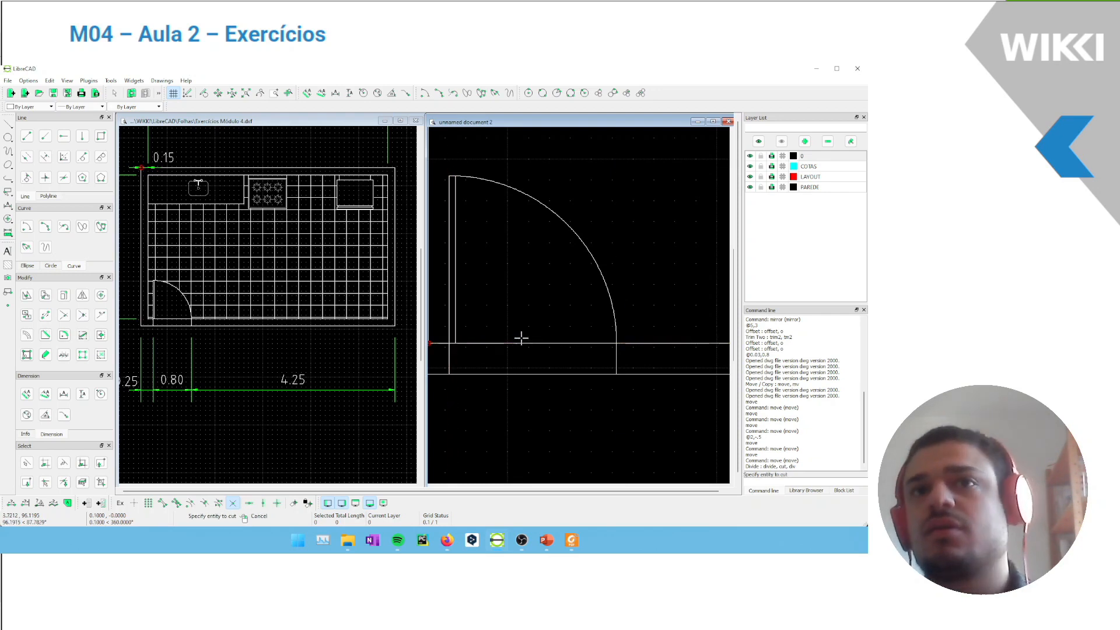
pyautogui.scroll(-3, 513, 348)
pyautogui.moveTo(525, 345); pyautogui.dragTo(493, 342)
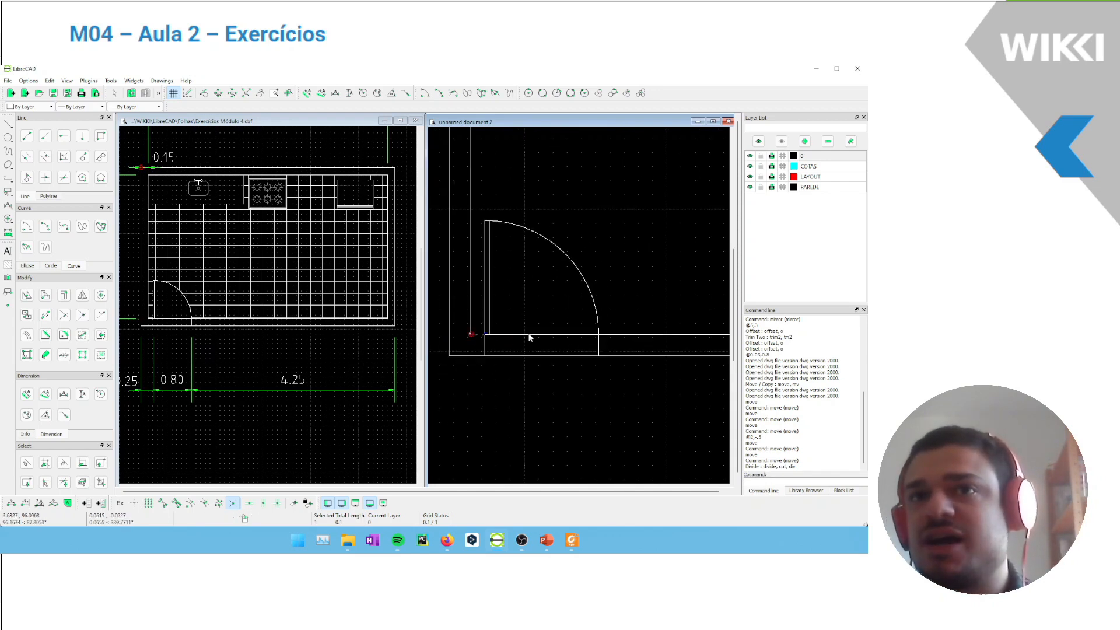
# Divide the left inner wall line at the countertop's lower corner and the upper inner wall line at the countertop's right end
pyautogui.scroll(-4, 613, 303)
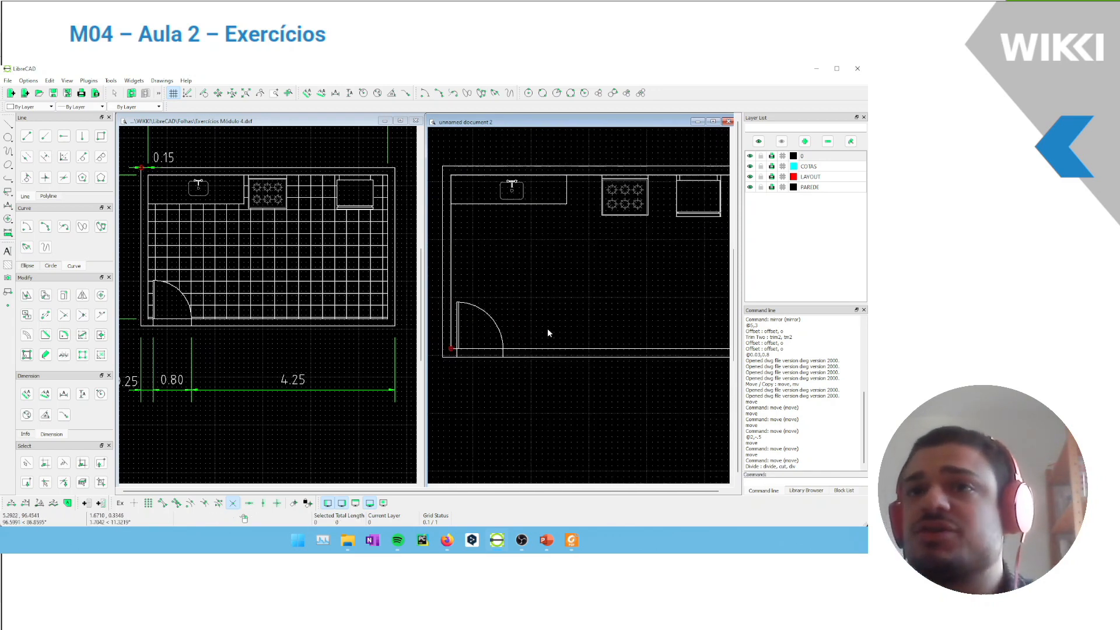
pyautogui.scroll(-1, 568, 330)
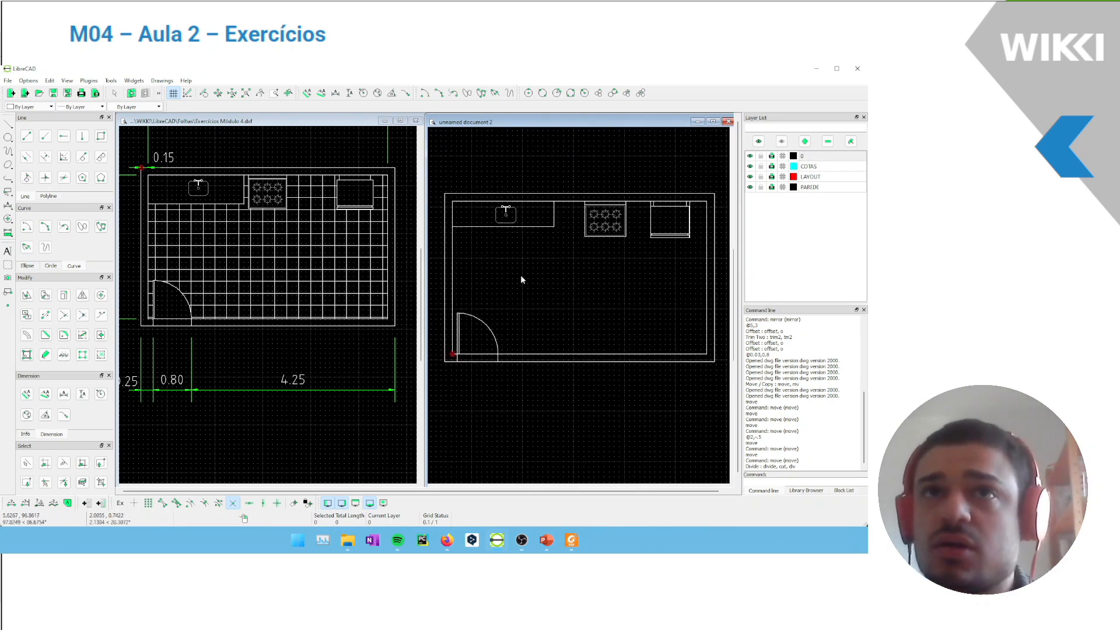
pyautogui.scroll(2, 471, 261)
pyautogui.click(453, 253)
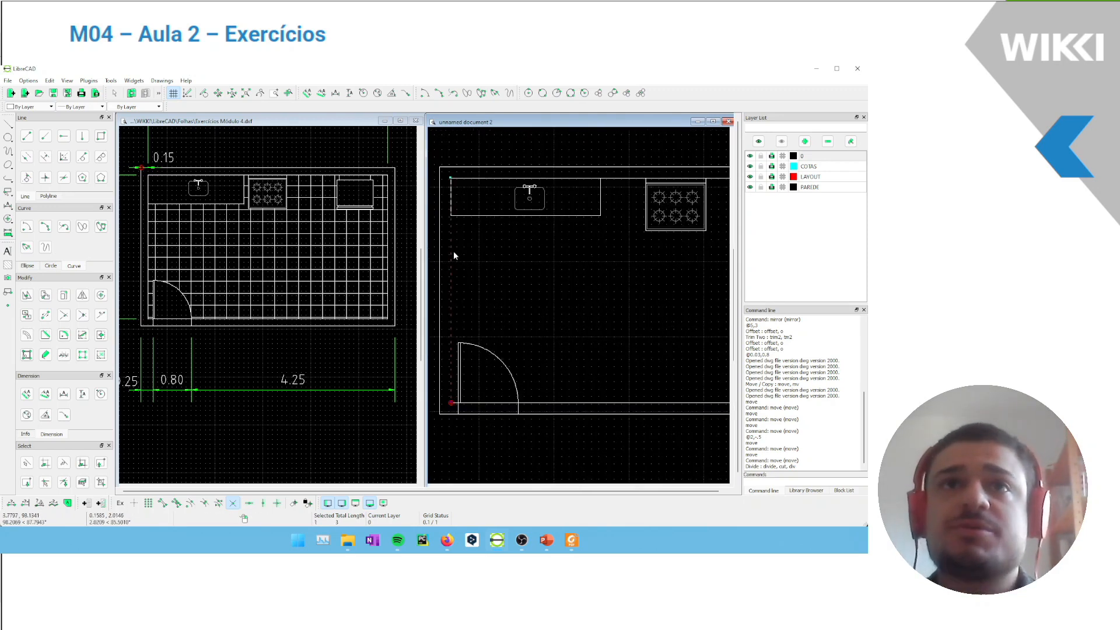
pyautogui.click(82, 316)
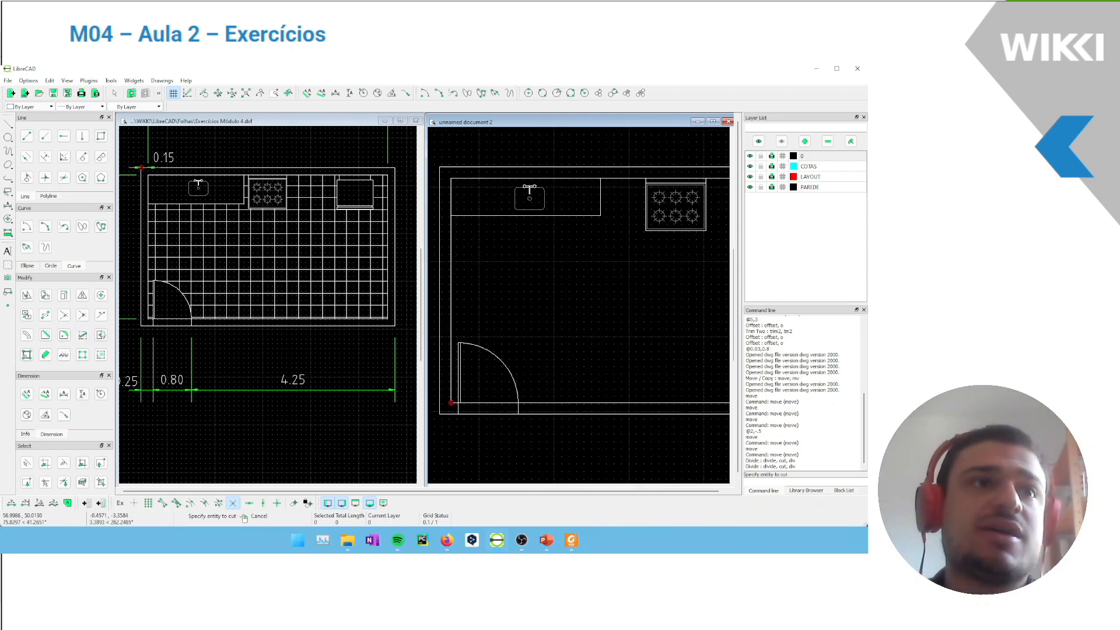
pyautogui.click(452, 269)
pyautogui.click(456, 228)
pyautogui.click(628, 181)
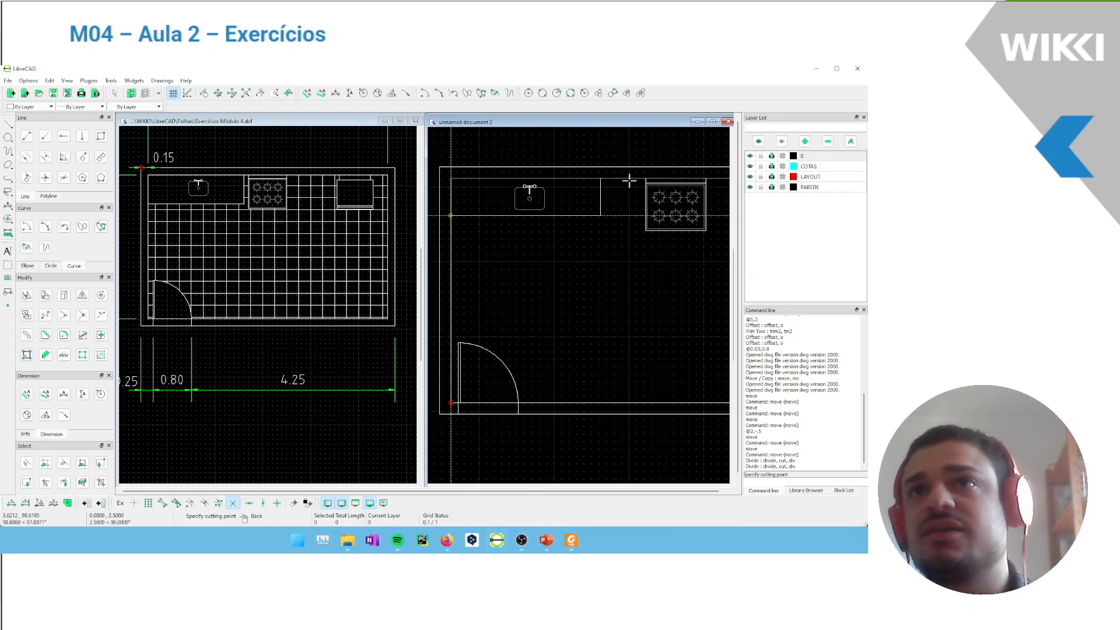
pyautogui.click(602, 178)
pyautogui.press('Escape')
pyautogui.click(617, 180)
pyautogui.scroll(-2, 623, 216)
pyautogui.moveTo(623, 218)
pyautogui.mouseDown(button='middle')
pyautogui.moveTo(614, 232)
pyautogui.moveTo(538, 201)
pyautogui.moveTo(590, 241)
pyautogui.mouseUp(button='middle')
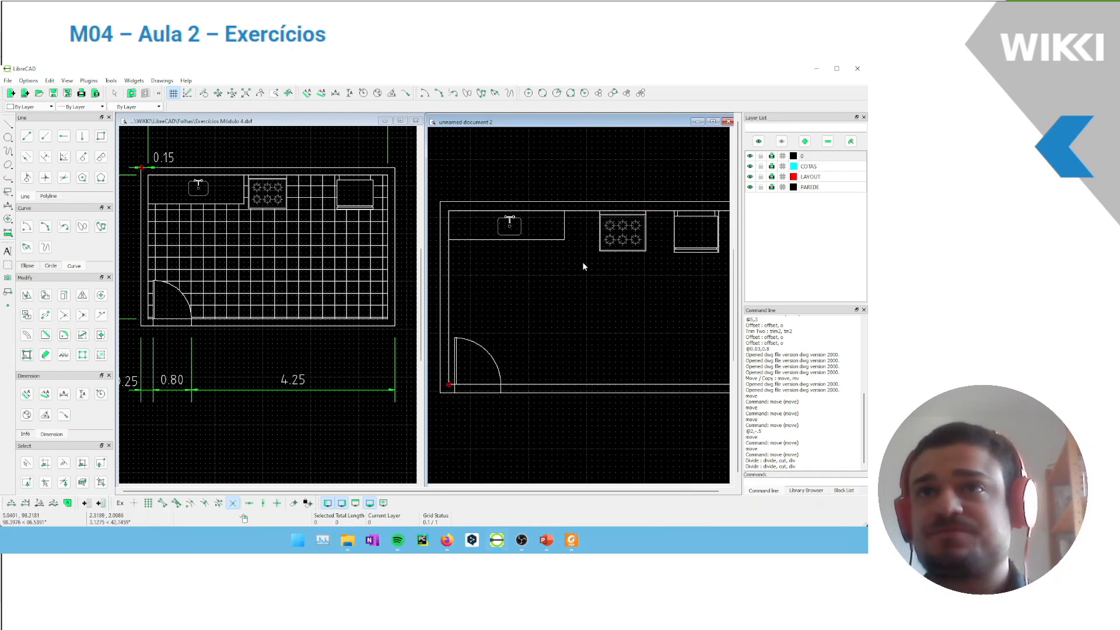
# Explode the countertop rectangle around the sink into separate lines
pyautogui.moveTo(607, 285); pyautogui.dragTo(594, 284, button='middle')
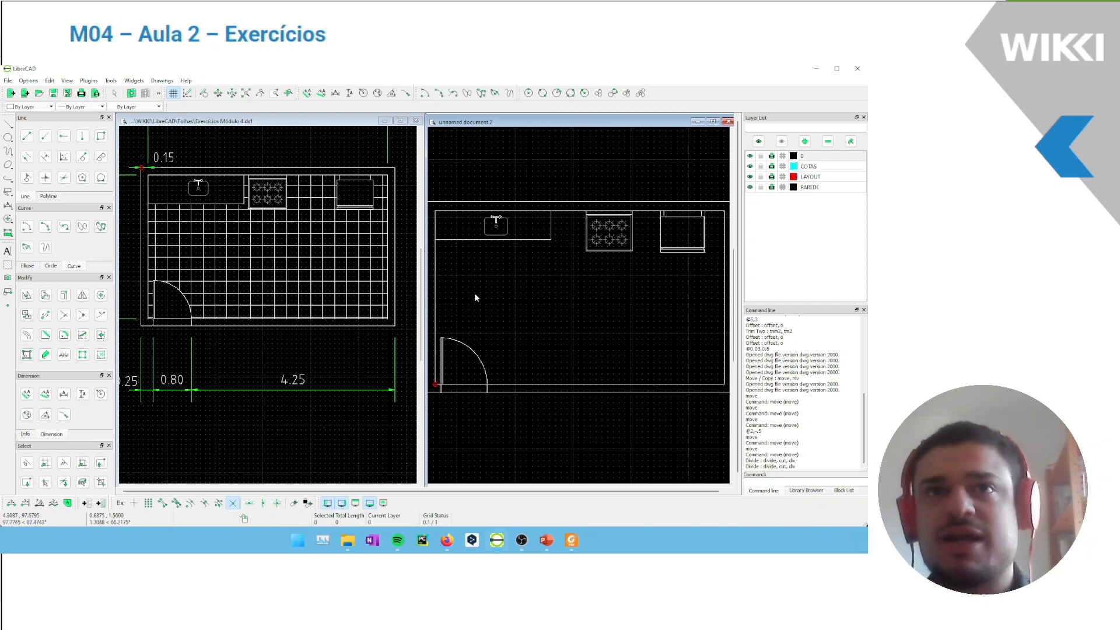
pyautogui.click(435, 276)
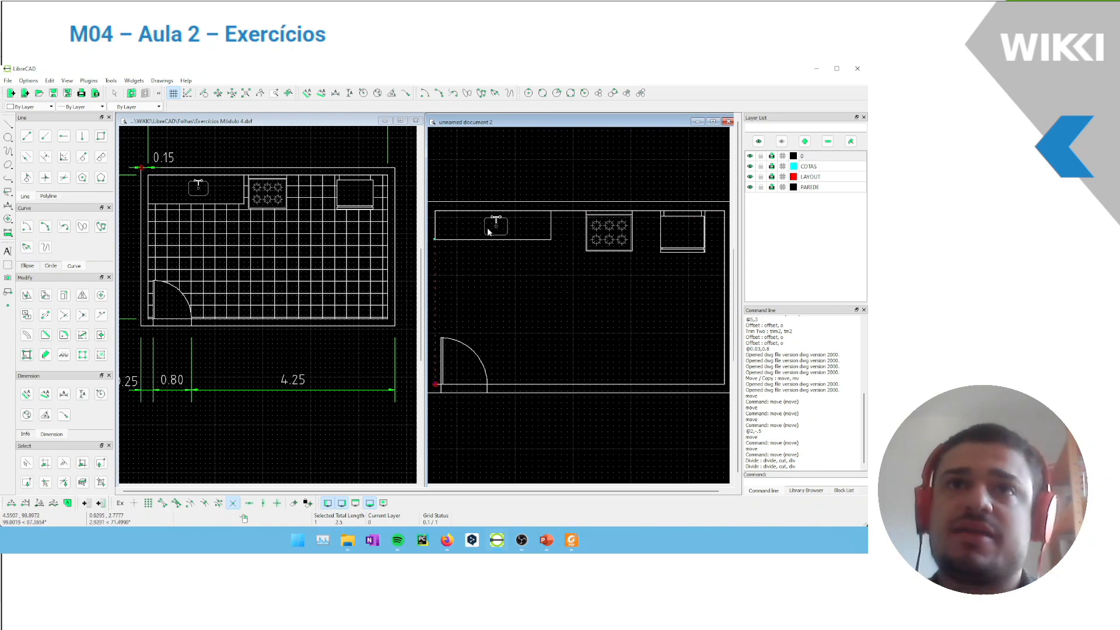
pyautogui.scroll(1, 407, 235)
pyautogui.scroll(6, 456, 246)
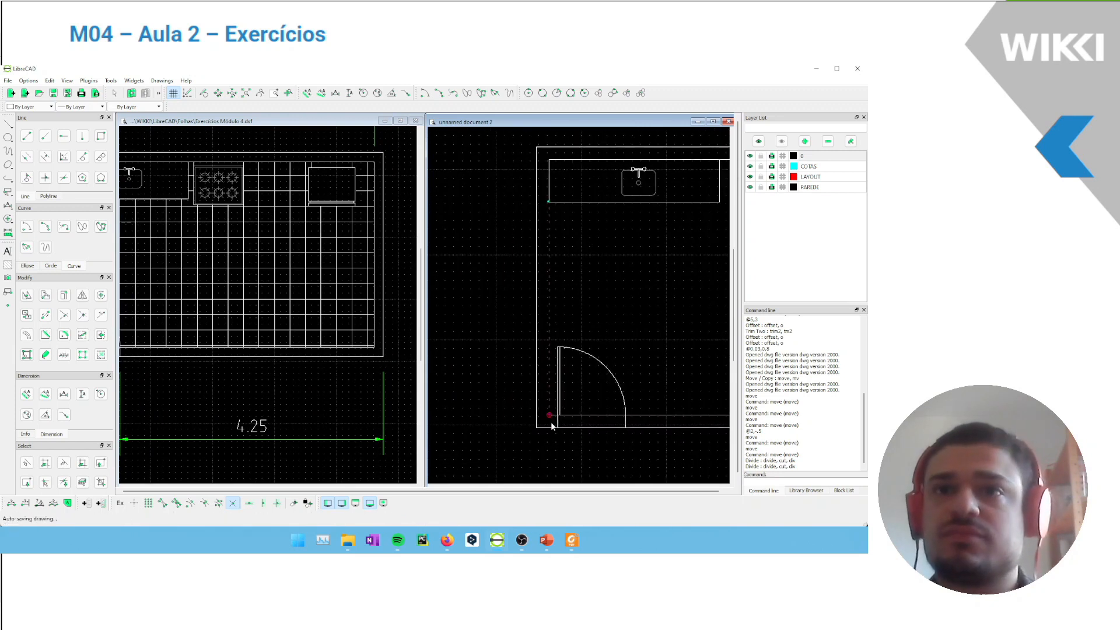
pyautogui.scroll(-6, 582, 252)
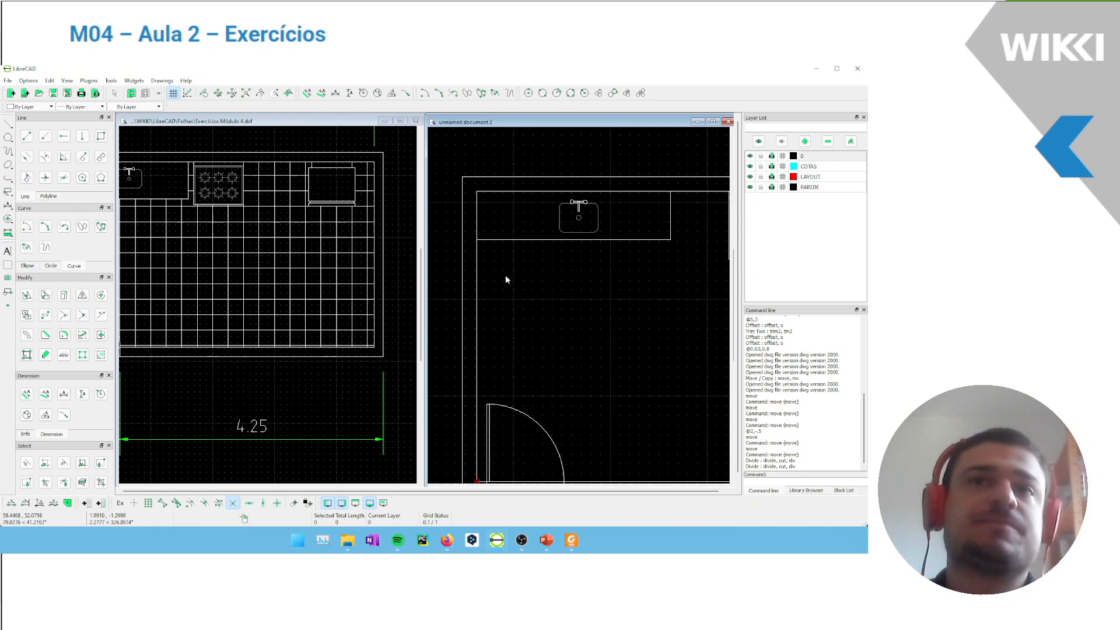
pyautogui.click(502, 239)
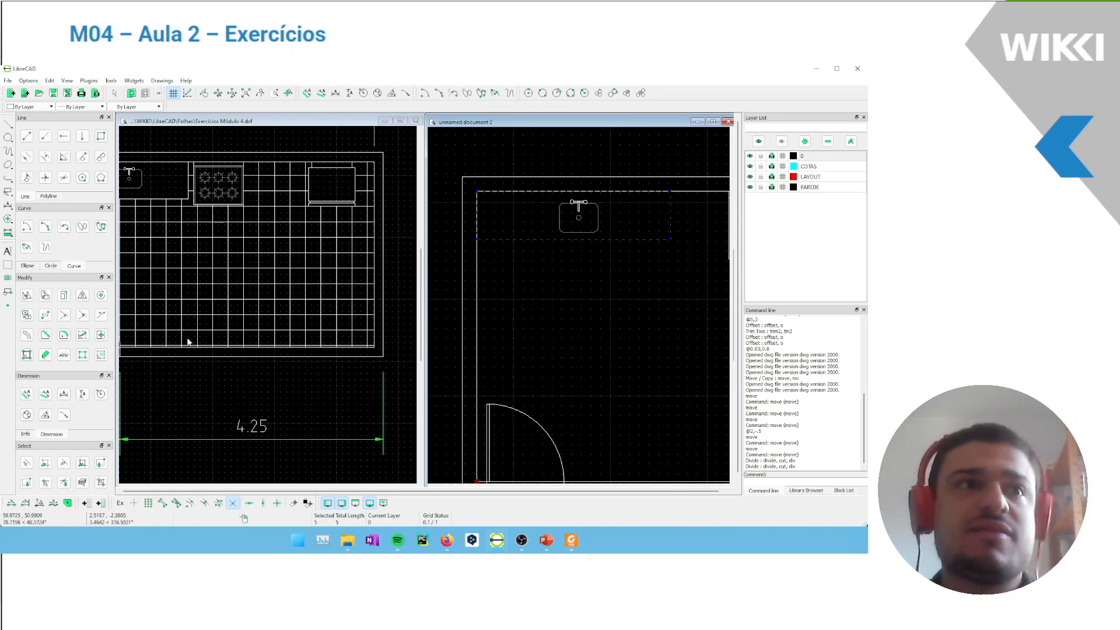
pyautogui.click(82, 357)
# Explode the door leaf rectangle into separate lines
pyautogui.click(492, 241)
pyautogui.click(477, 253)
pyautogui.scroll(-3, 470, 367)
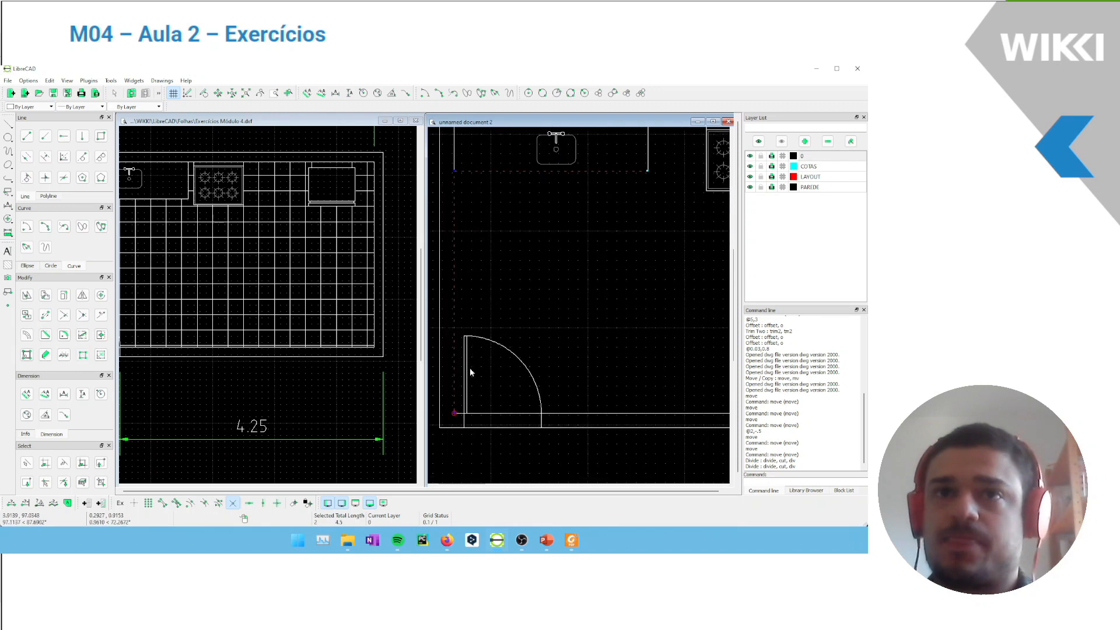
pyautogui.scroll(3, 470, 367)
pyautogui.click(475, 357)
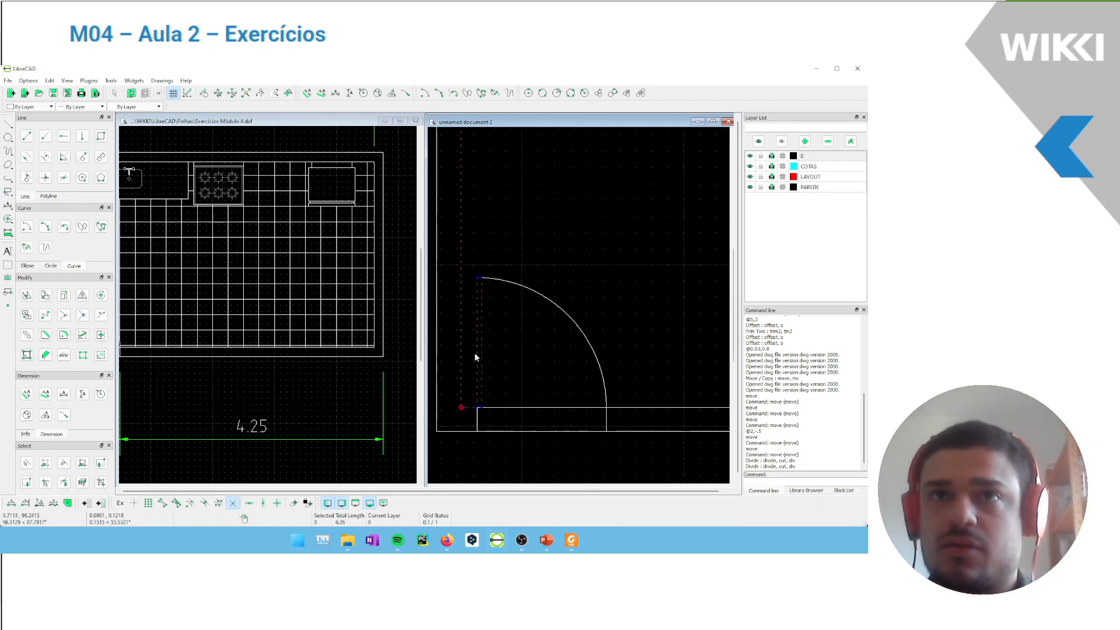
pyautogui.scroll(1, 473, 306)
pyautogui.press('Escape')
pyautogui.click(480, 310)
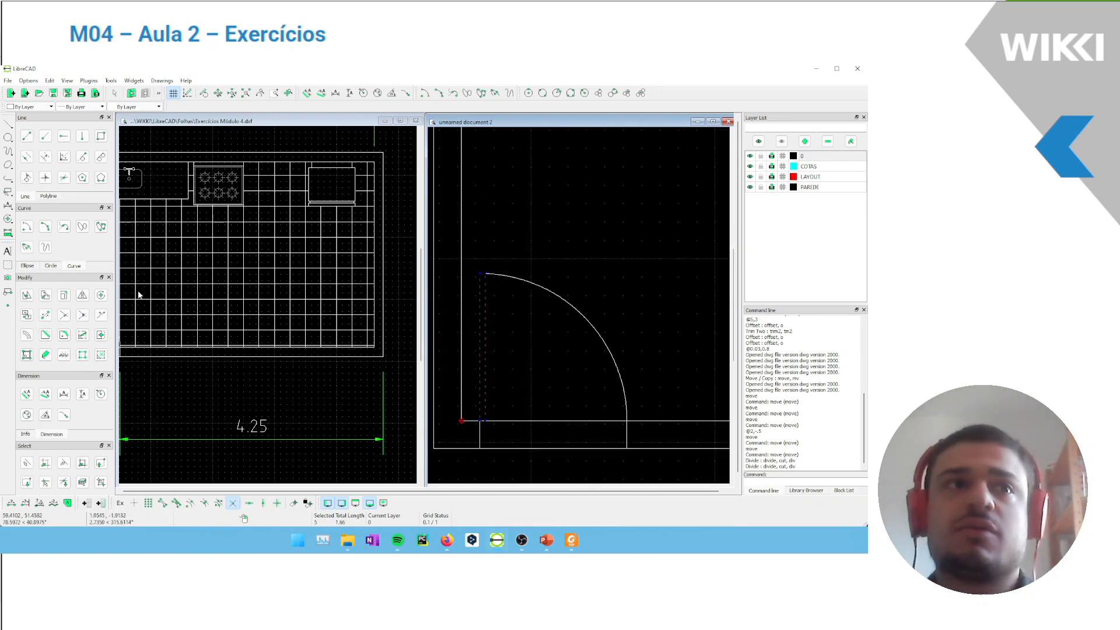
pyautogui.click(82, 354)
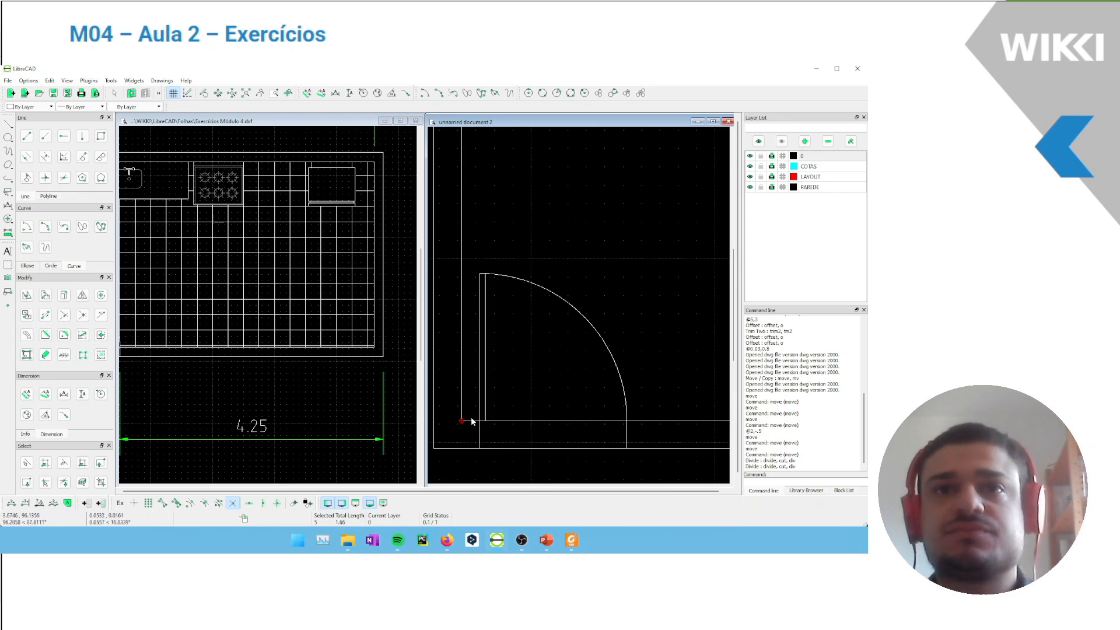
# Try to create a polyline from the floor outline's inner wall segments, door leaf, door arc and countertop edges
pyautogui.click(461, 385)
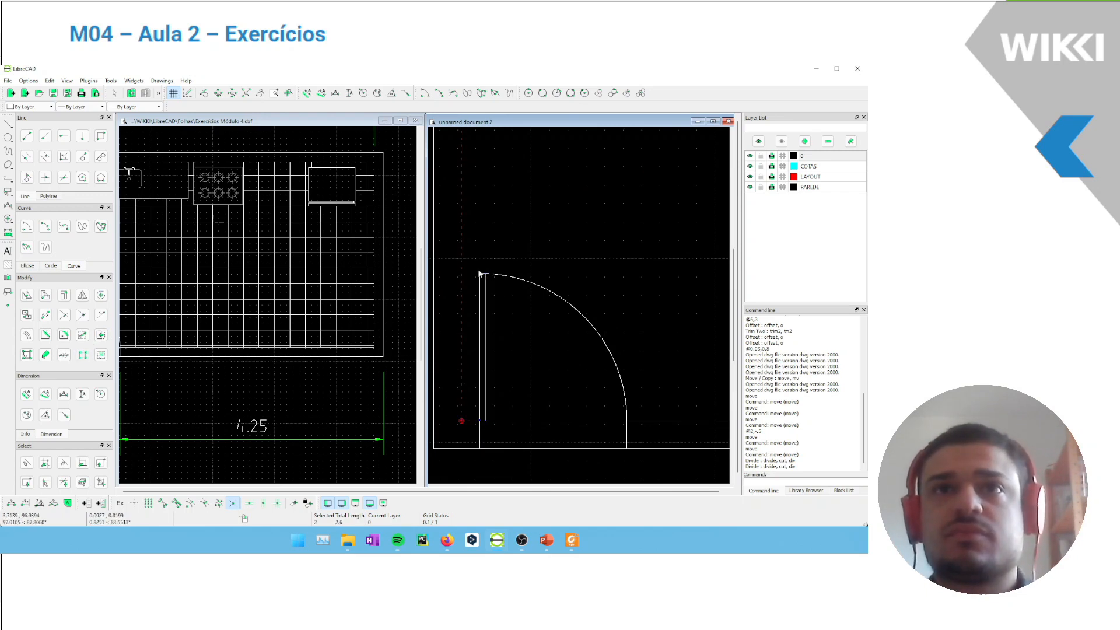
pyautogui.click(496, 275)
pyautogui.scroll(-4, 549, 305)
pyautogui.click(624, 376)
pyautogui.scroll(4, 625, 360)
pyautogui.scroll(5, 589, 406)
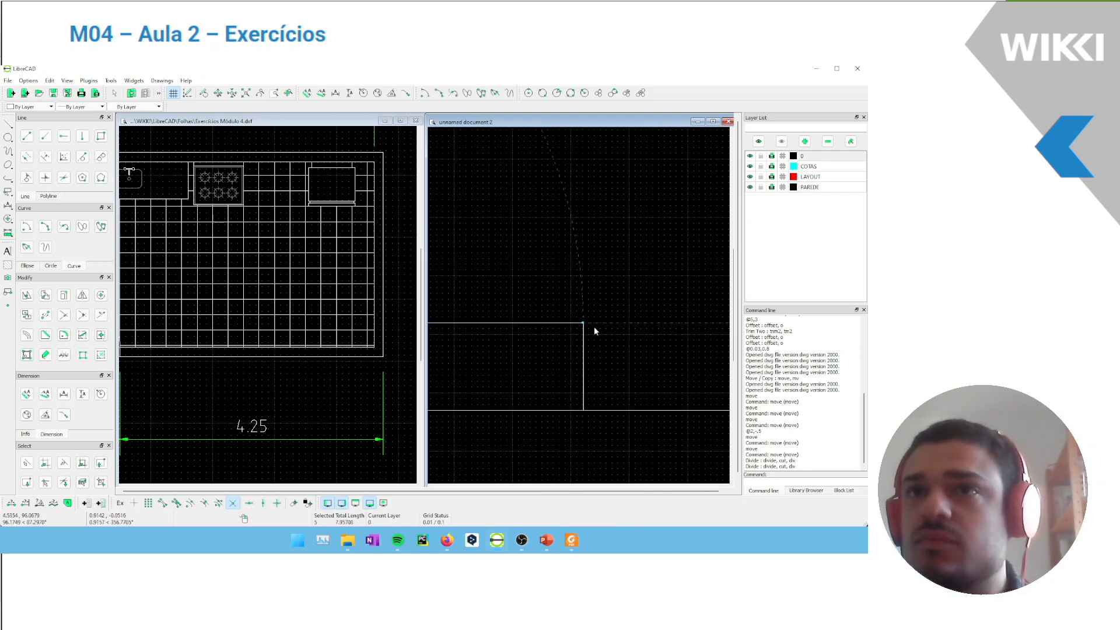
pyautogui.scroll(-10, 596, 309)
pyautogui.moveTo(627, 272); pyautogui.dragTo(462, 409, button='middle')
pyautogui.click(689, 383)
pyautogui.scroll(3, 682, 274)
pyautogui.click(640, 281)
pyautogui.scroll(-3, 653, 274)
pyautogui.moveTo(534, 352)
pyautogui.mouseDown(button='middle')
pyautogui.moveTo(599, 341)
pyautogui.moveTo(727, 279)
pyautogui.mouseUp(button='middle')
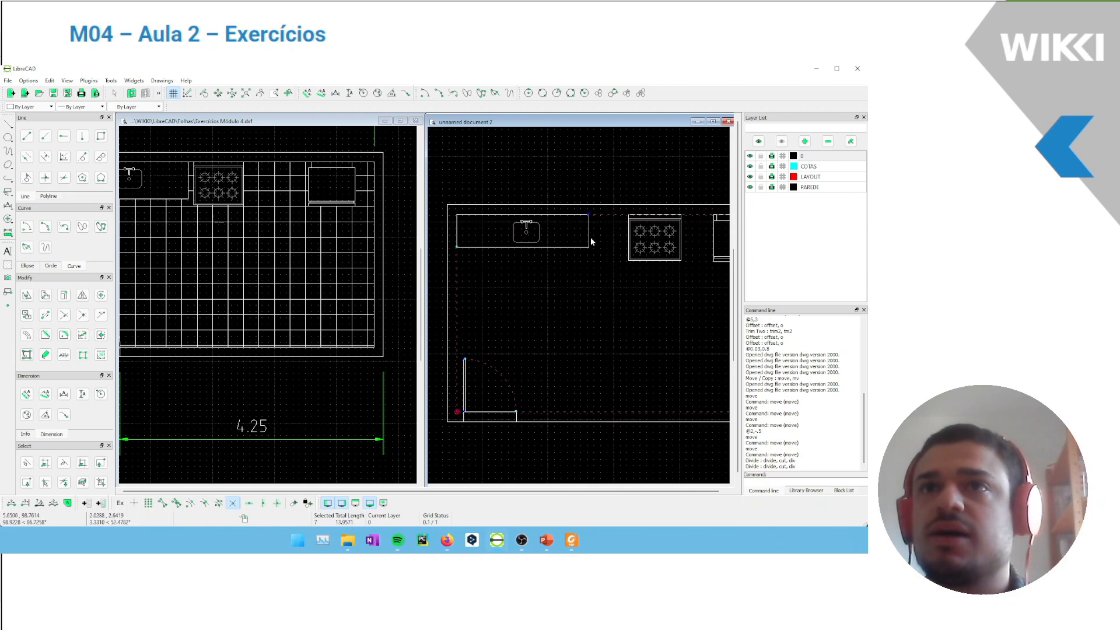
pyautogui.click(577, 248)
pyautogui.click(50, 197)
pyautogui.scroll(2, 466, 388)
pyautogui.scroll(3, 467, 362)
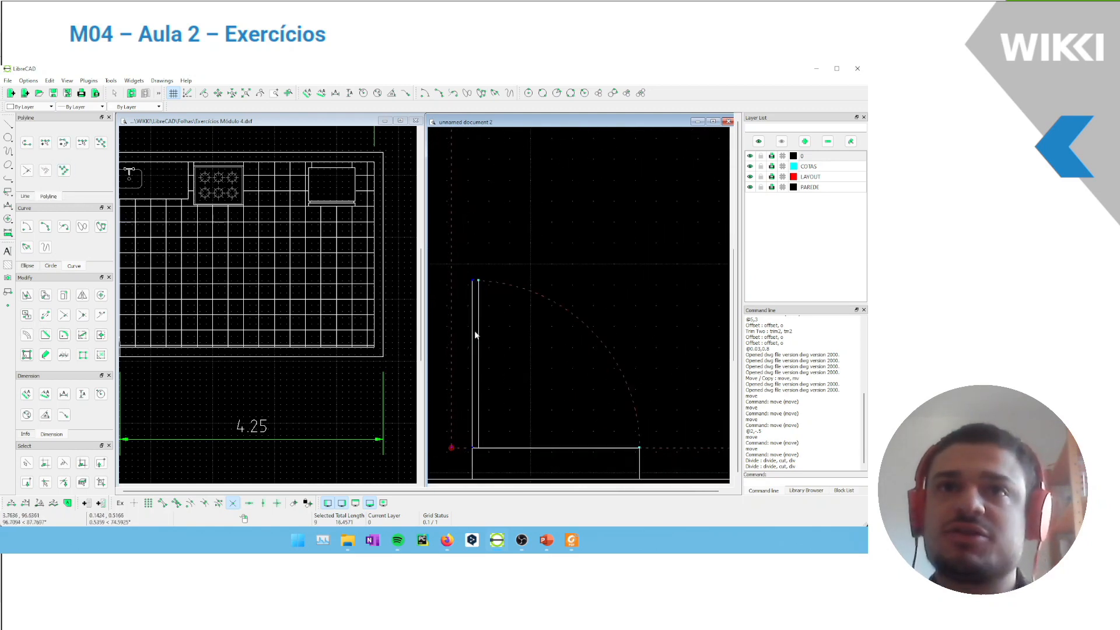
pyautogui.click(501, 242)
pyautogui.scroll(-5, 519, 269)
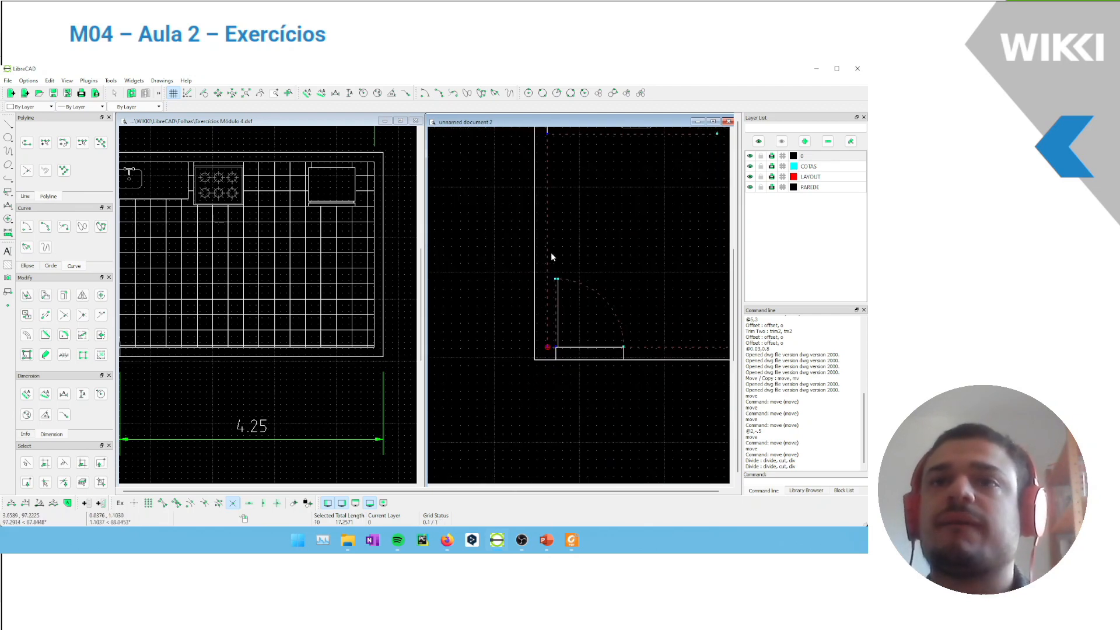
pyautogui.click(64, 170)
pyautogui.hotkey('ctrl', 'z')
pyautogui.scroll(-3, 615, 217)
pyautogui.moveTo(615, 212)
pyautogui.mouseDown(button='middle')
pyautogui.moveTo(586, 227)
pyautogui.moveTo(548, 224)
pyautogui.moveTo(583, 248)
pyautogui.mouseUp(button='middle')
pyautogui.press('Escape')
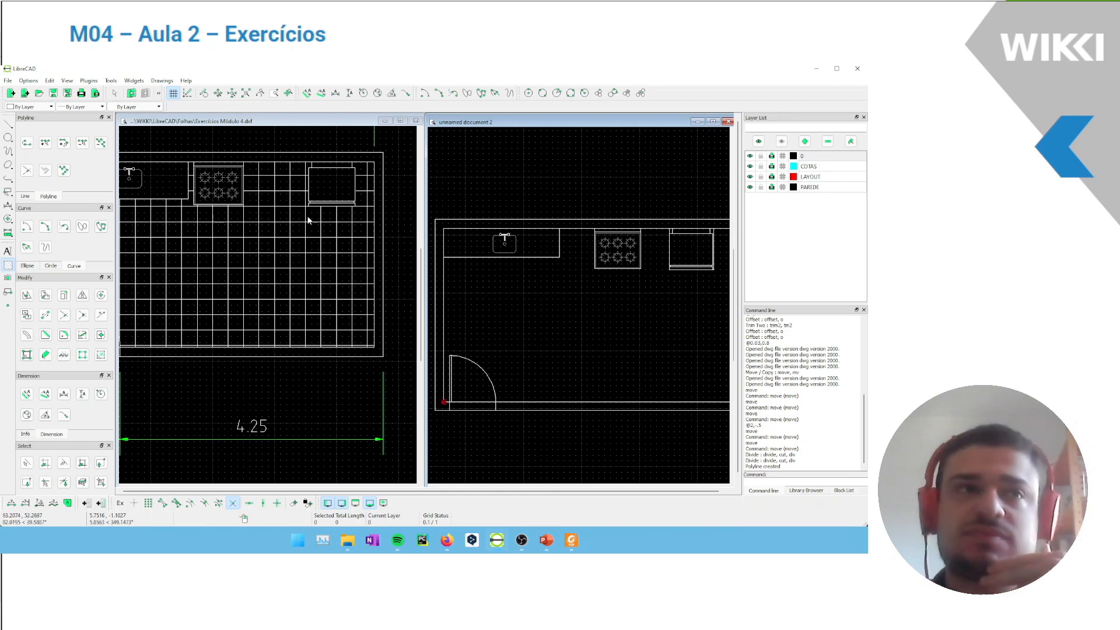
# Hatch the kitchen floor with a solid fill bounded by the inner walls, door, countertop, stove and refrigerator
pyautogui.click(9, 266)
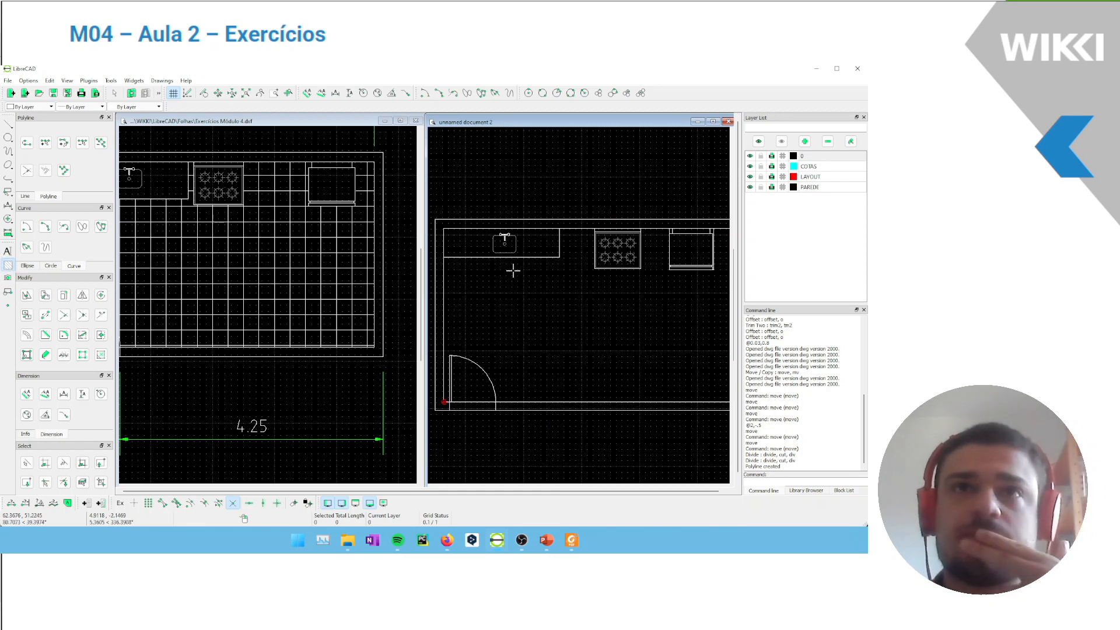
pyautogui.click(443, 276)
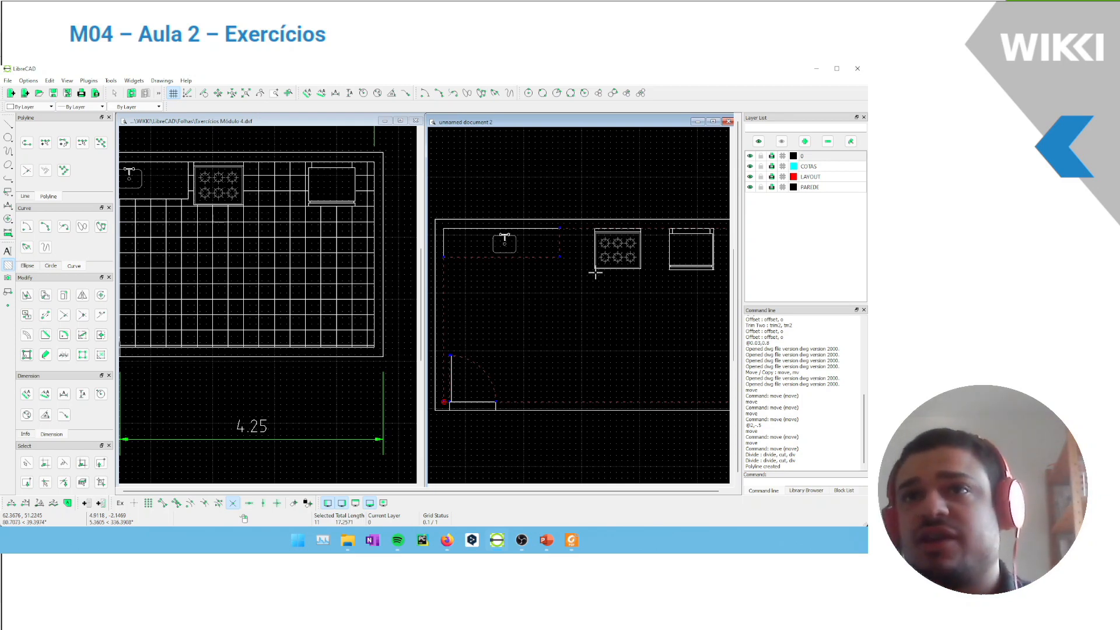
pyautogui.click(669, 230)
pyautogui.scroll(-2, 639, 265)
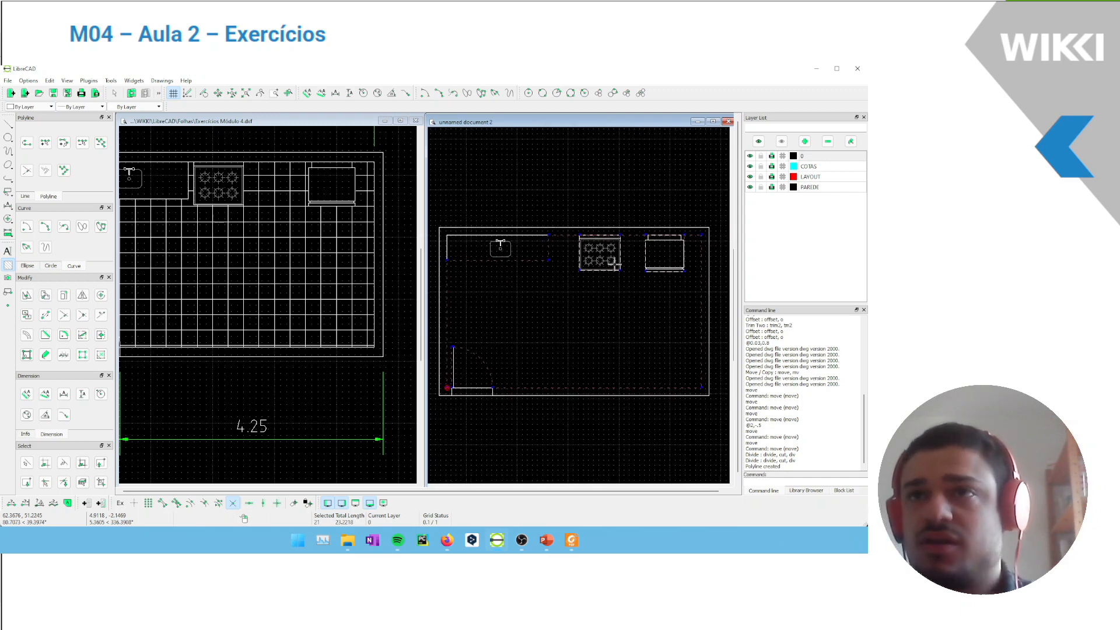
pyautogui.press('Return')
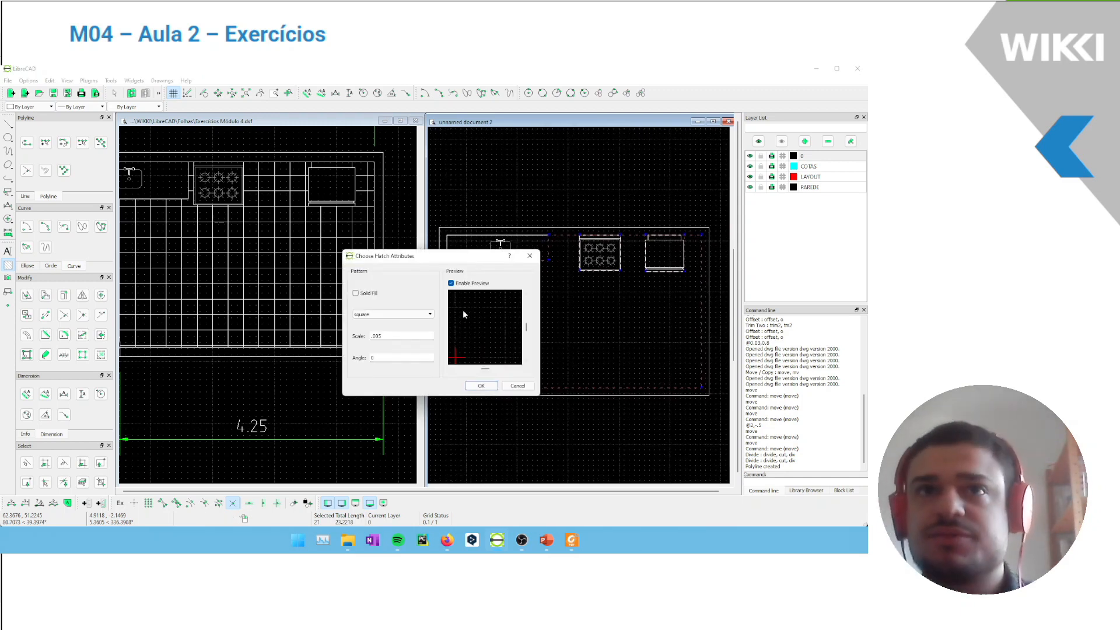
pyautogui.click(356, 293)
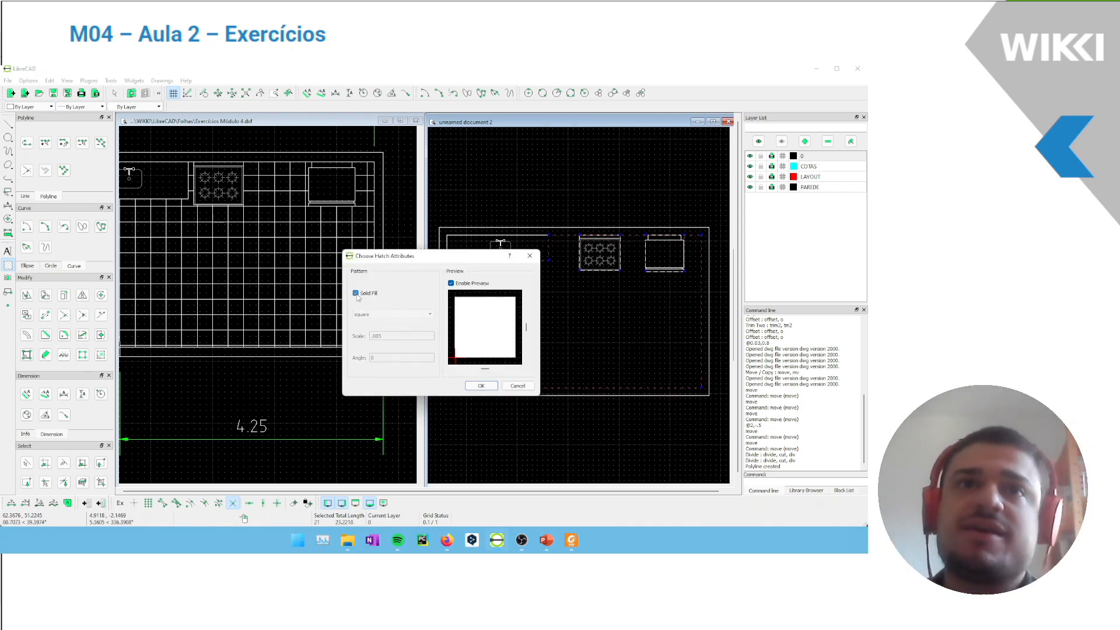
pyautogui.click(481, 385)
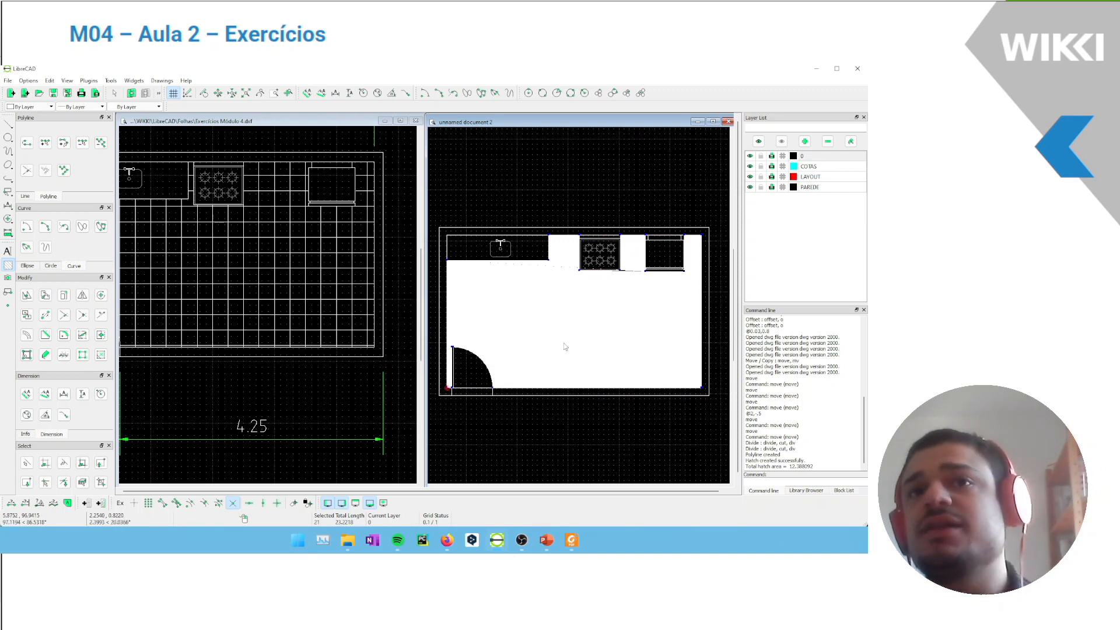
# Replace the kitchen floor's solid hatch with a non-solid square-pattern hatch at scale 1 and angle 0
pyautogui.click(551, 307)
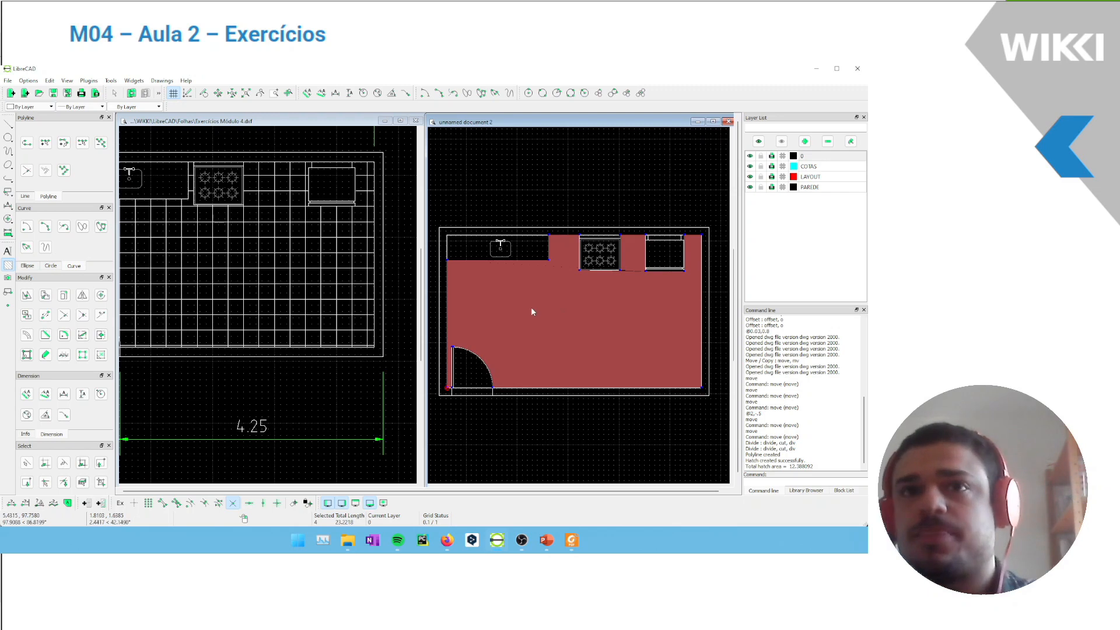
pyautogui.press('Delete')
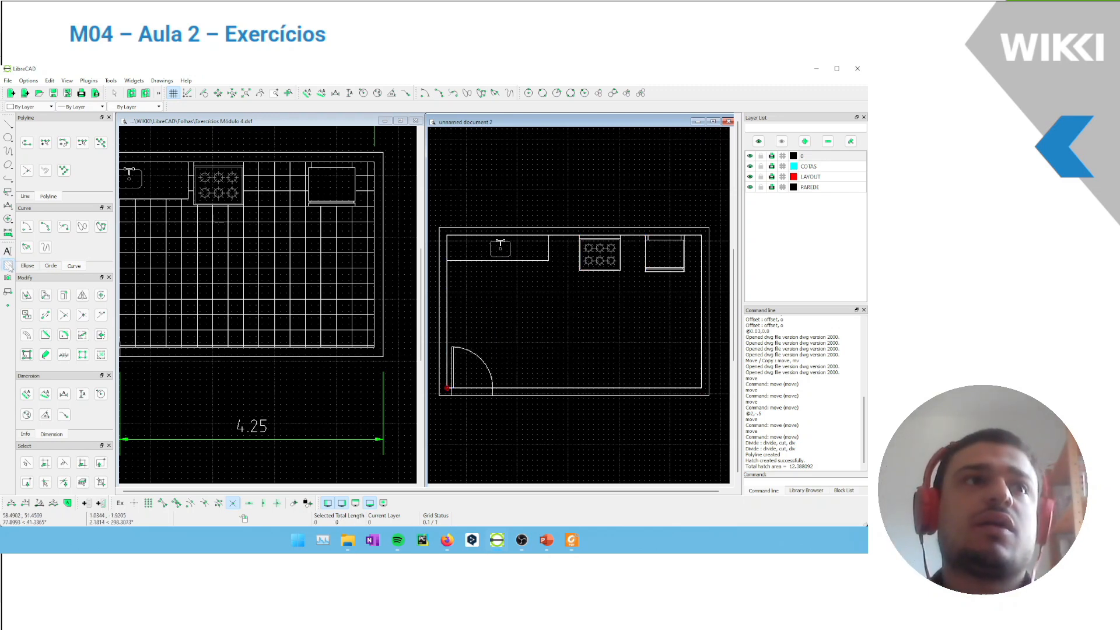
pyautogui.doubleClick(448, 291)
pyautogui.press('Return')
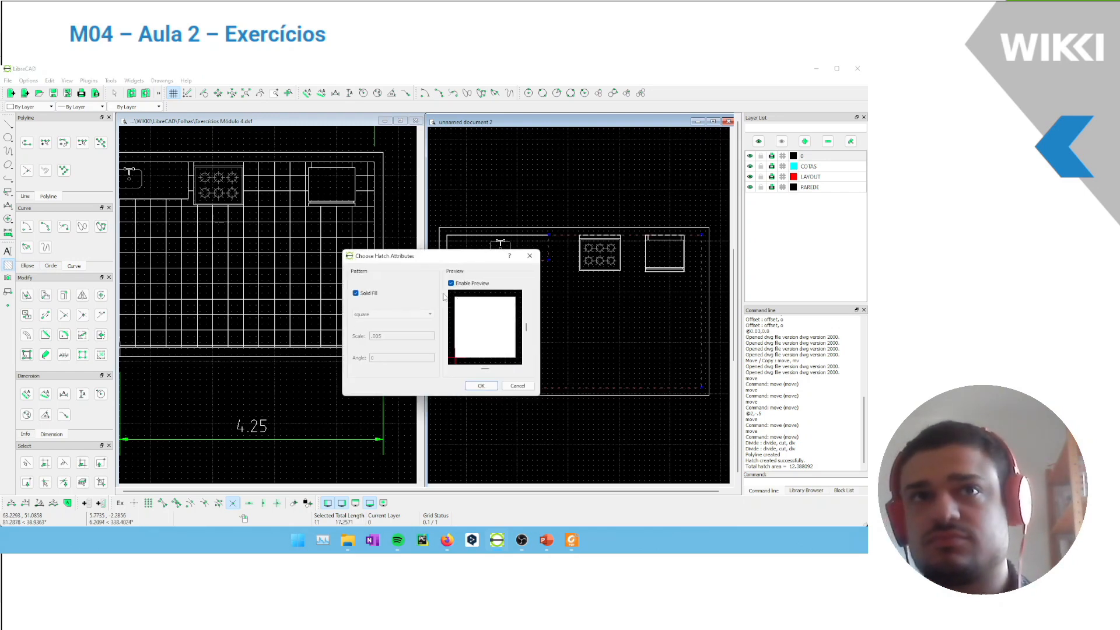
pyautogui.click(356, 293)
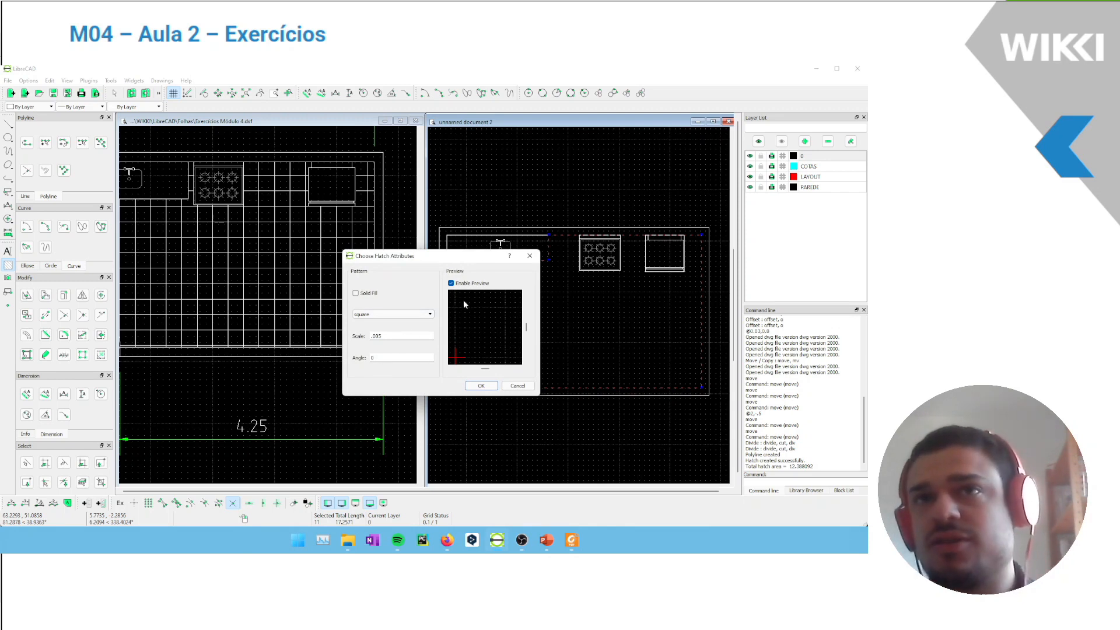
pyautogui.write('1')
pyautogui.click(394, 315)
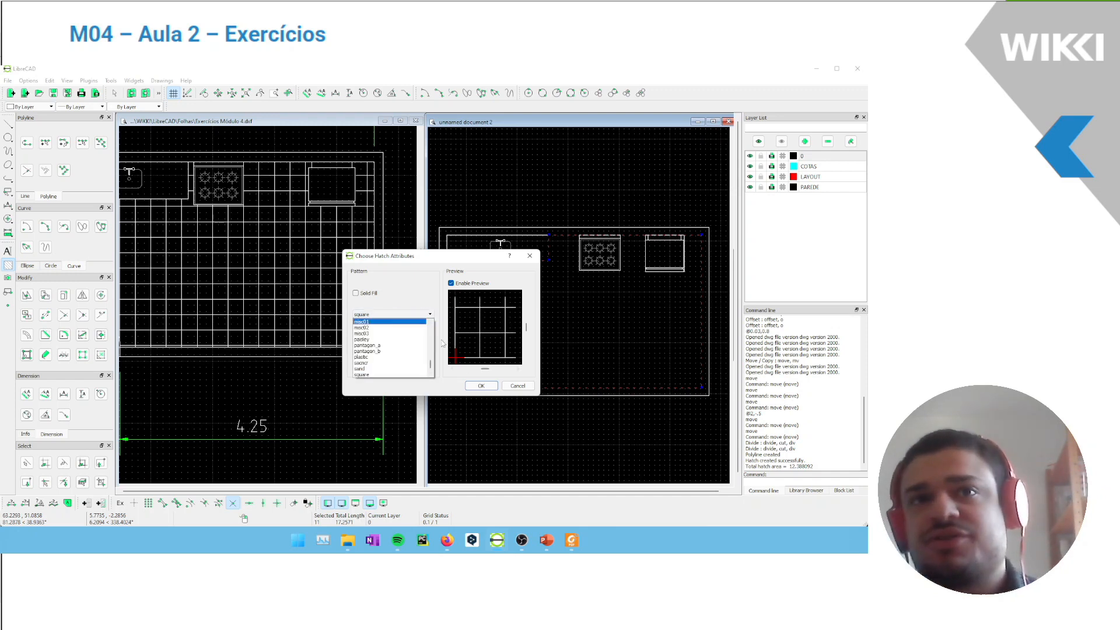
pyautogui.scroll(10, 402, 346)
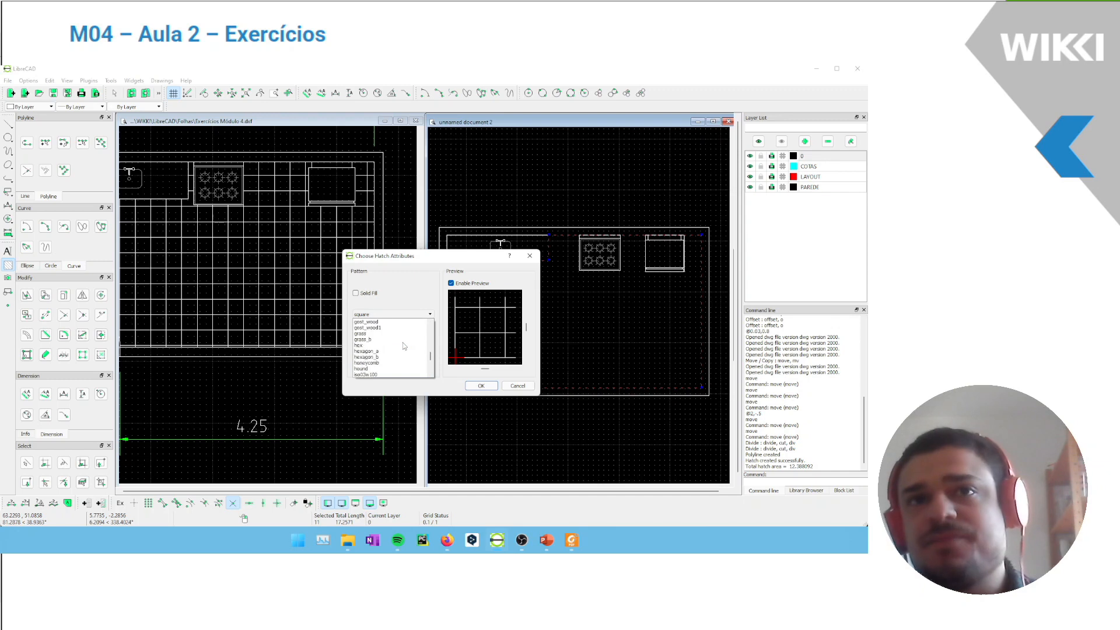
pyautogui.scroll(-10, 402, 346)
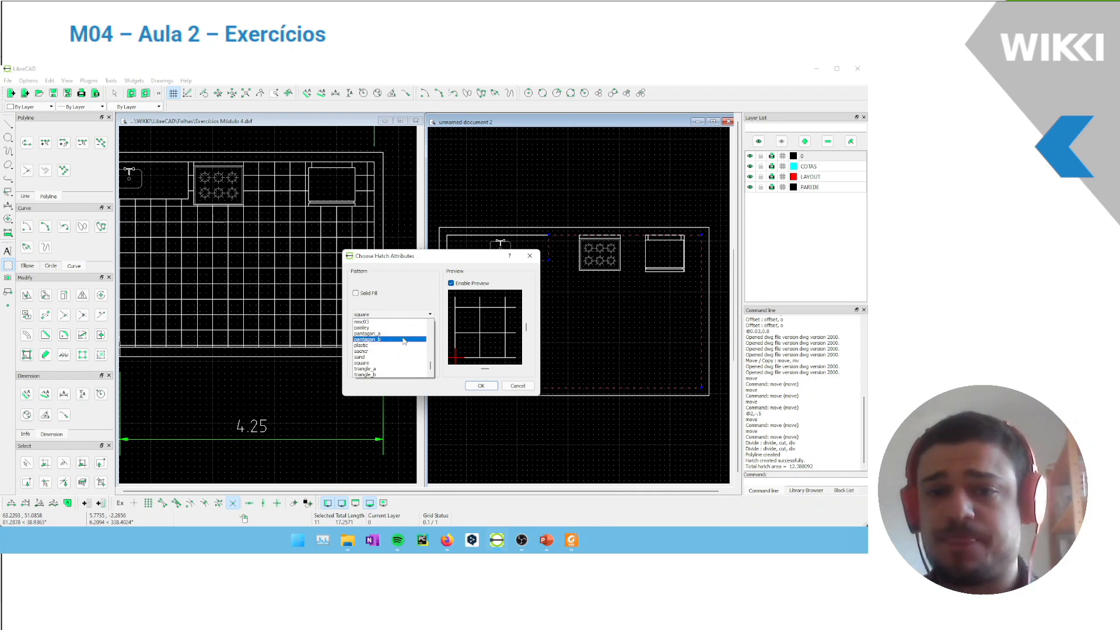
pyautogui.click(402, 362)
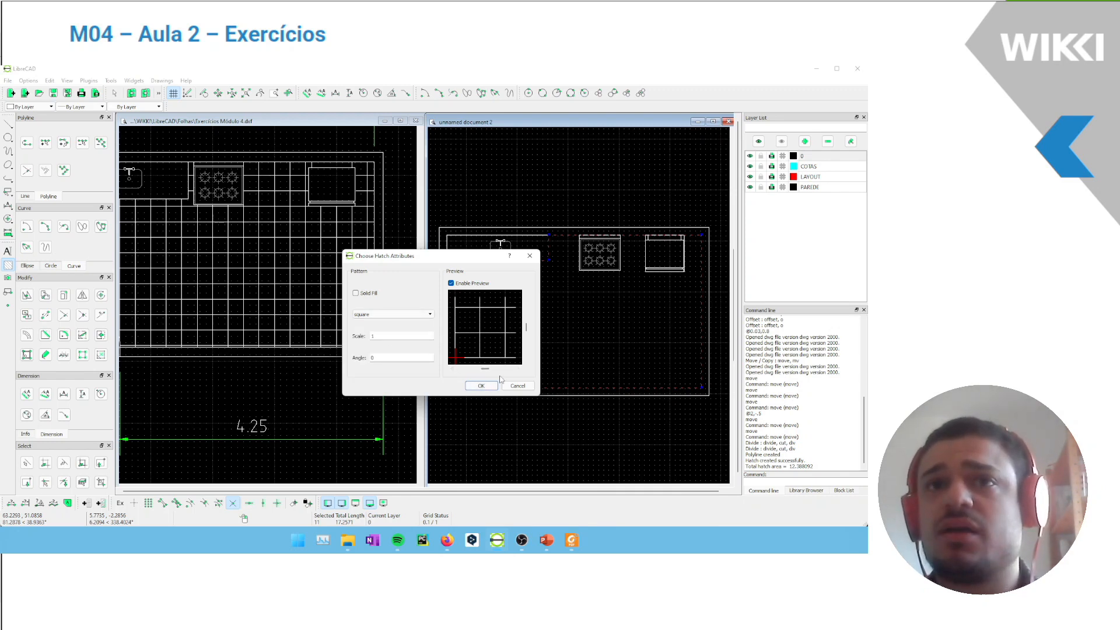
pyautogui.click(481, 386)
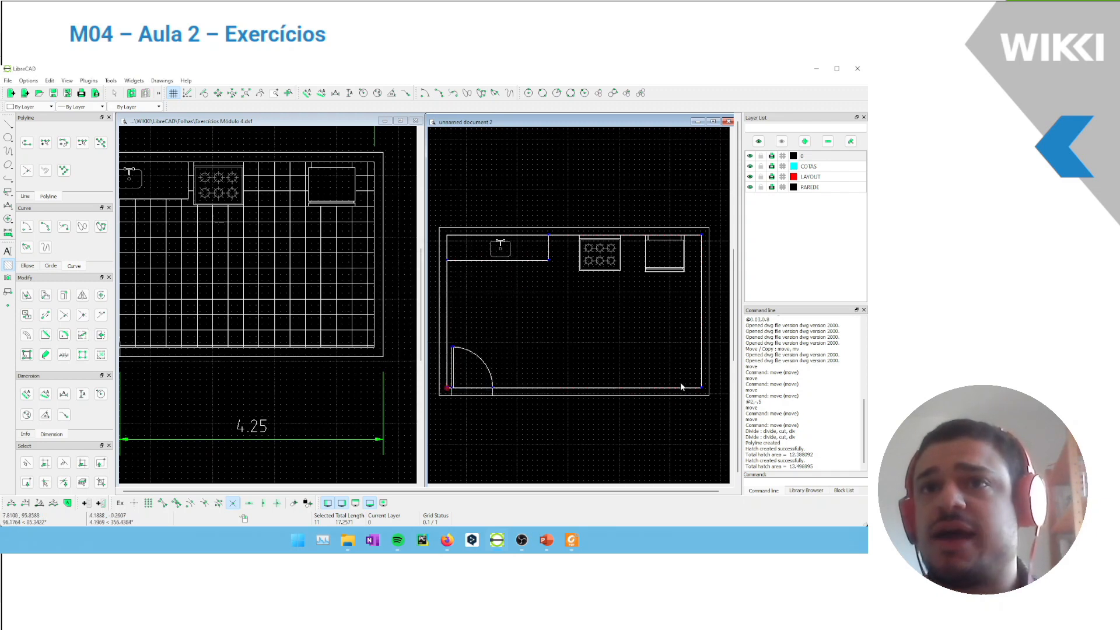
pyautogui.press('Escape')
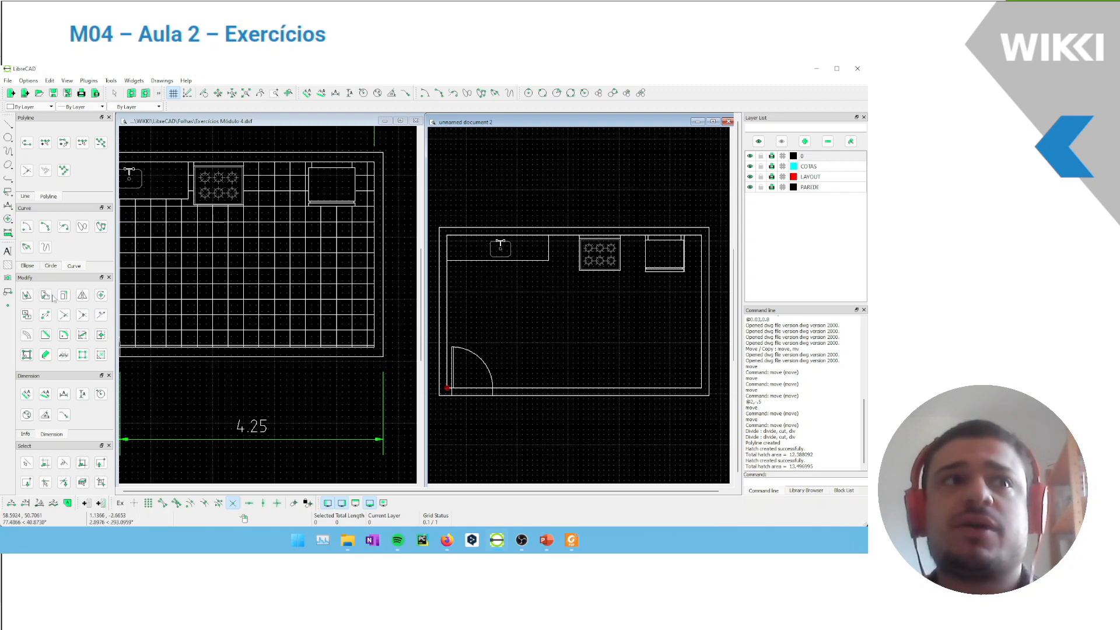
# Try hatching the floor with the square pattern at scale 0.5, including the stove and refrigerator outlines in the boundary
pyautogui.click(446, 305)
pyautogui.click(601, 270)
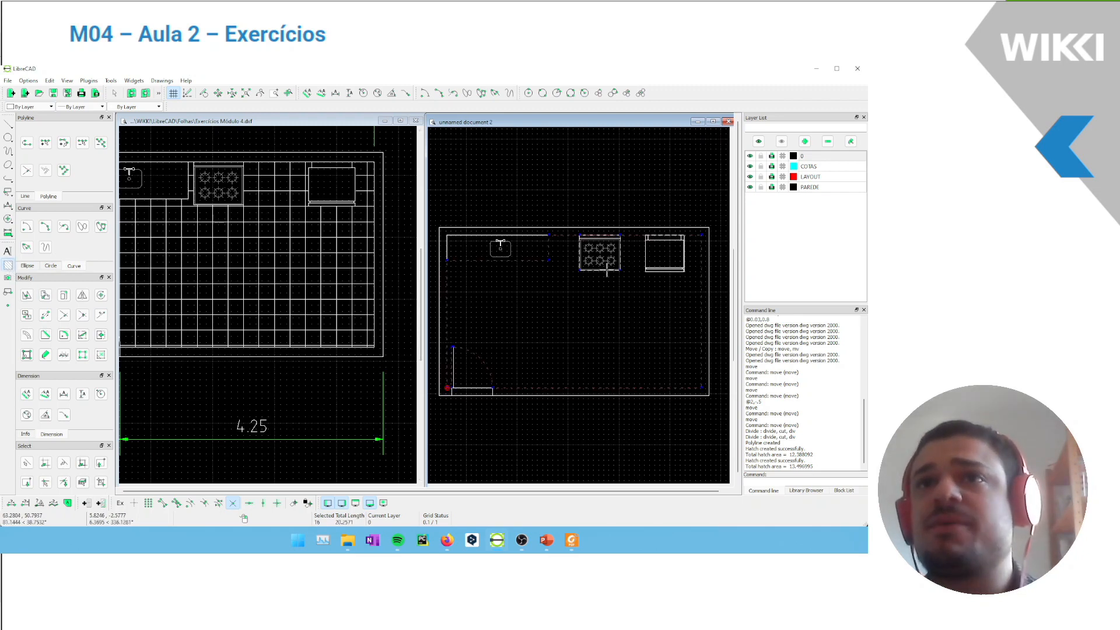
pyautogui.click(643, 272)
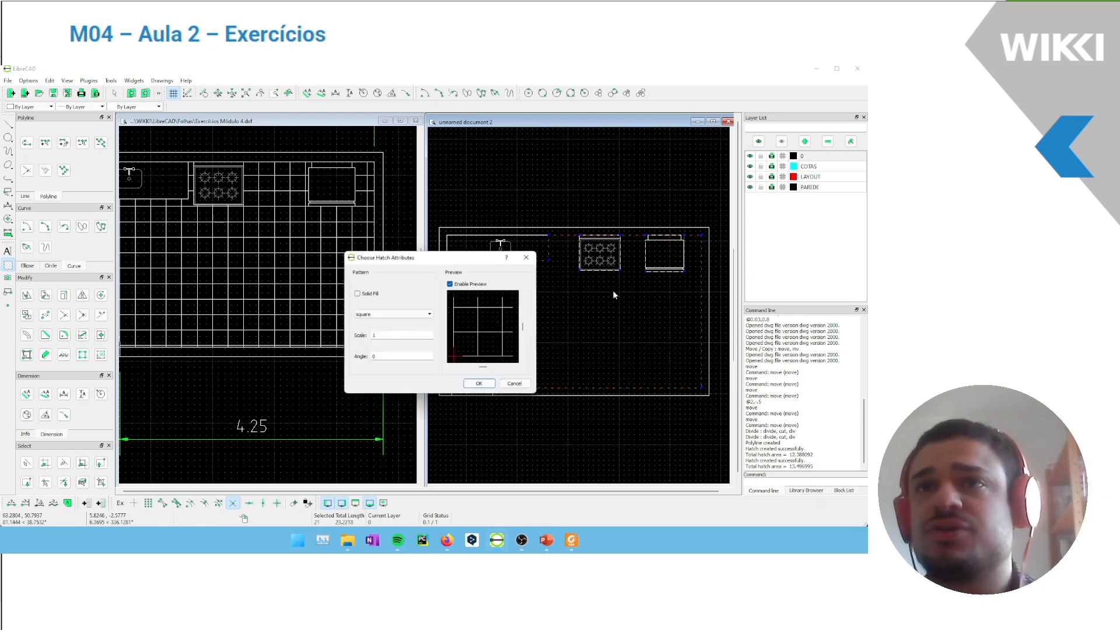
pyautogui.press('Return')
pyautogui.moveTo(386, 335); pyautogui.dragTo(350, 337)
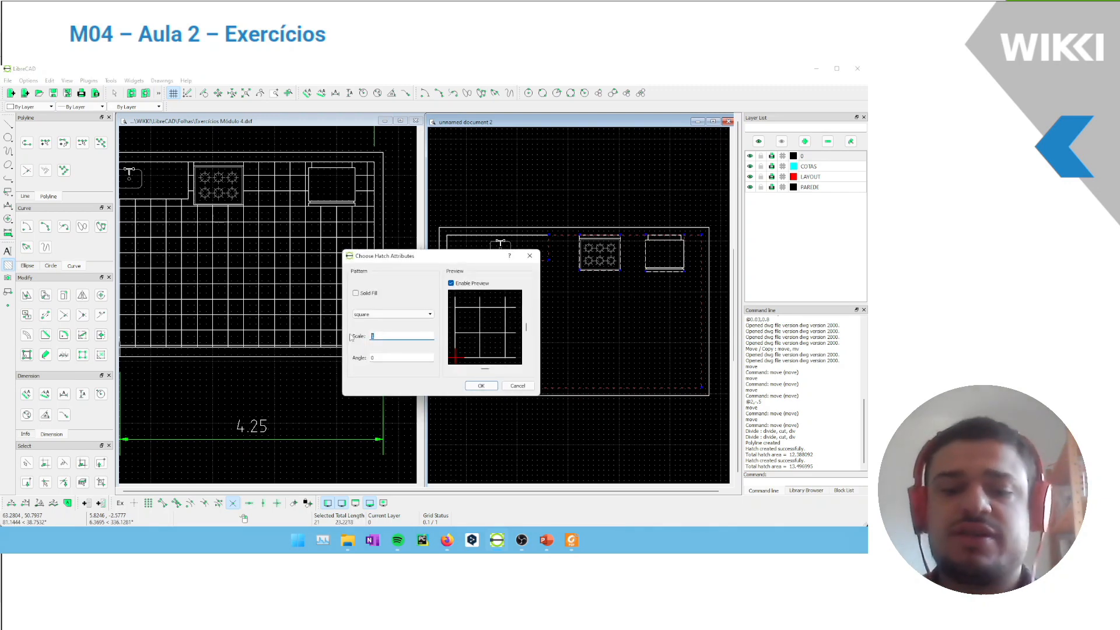
pyautogui.write('.005')
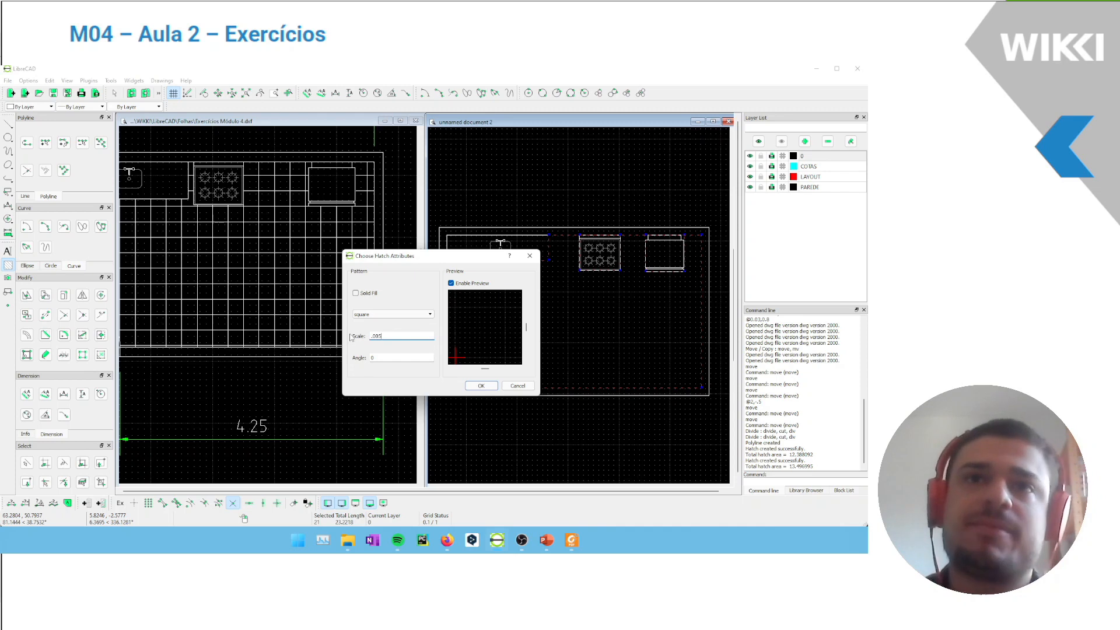
pyautogui.press('BackSpace')
pyautogui.press('BackSpace')
pyautogui.write('5')
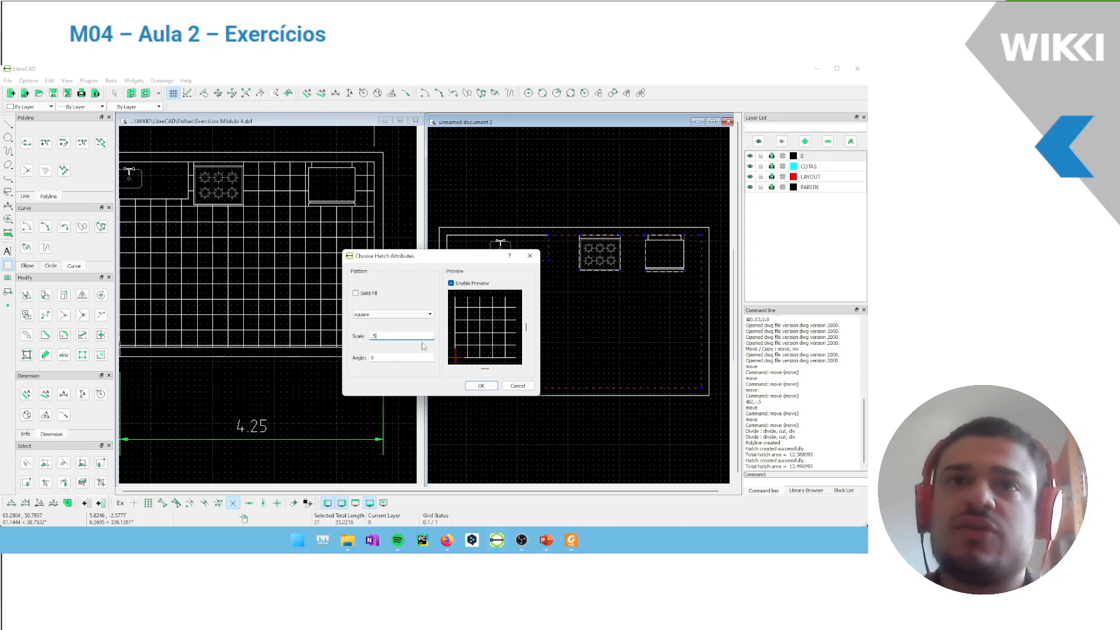
pyautogui.click(479, 387)
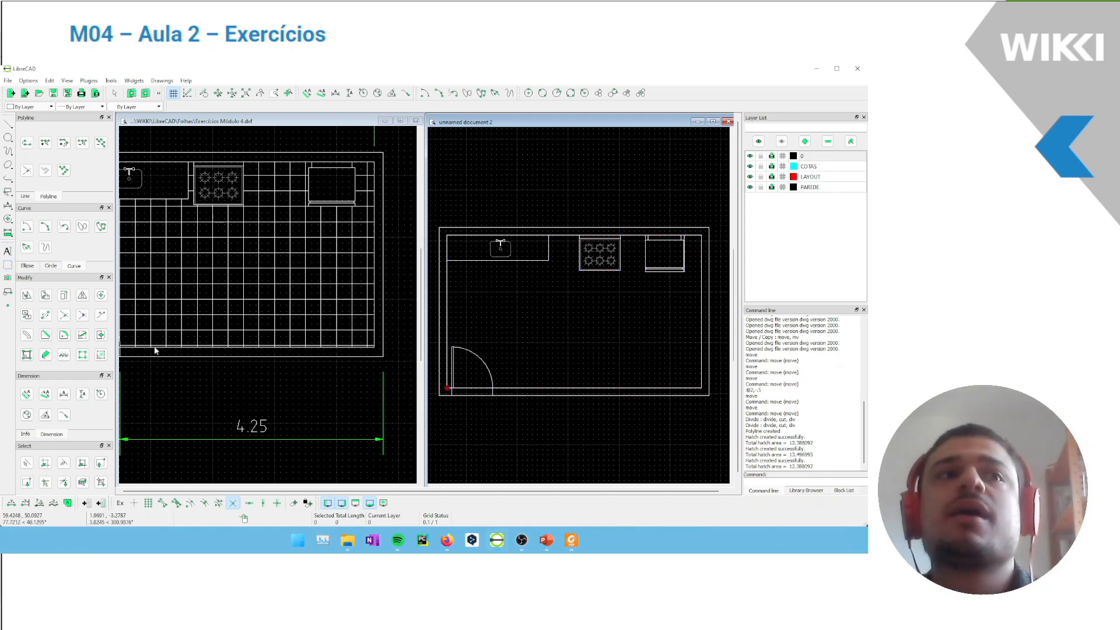
# Try hatching the kitchen floor with the square pattern at scale 0.05
pyautogui.click(7, 264)
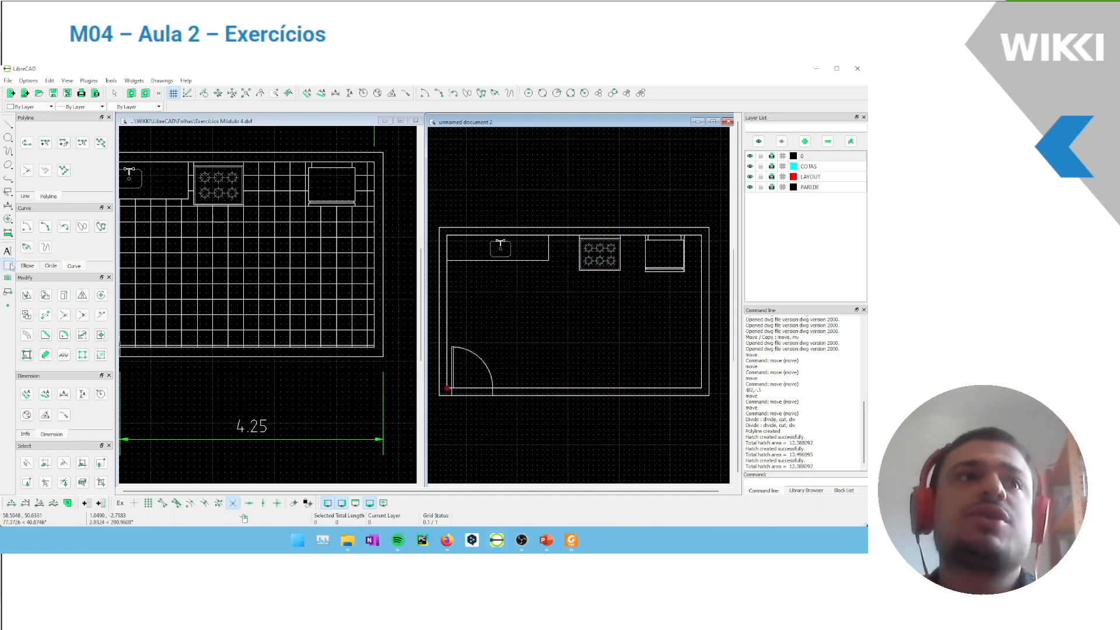
pyautogui.click(446, 298)
pyautogui.press('Return')
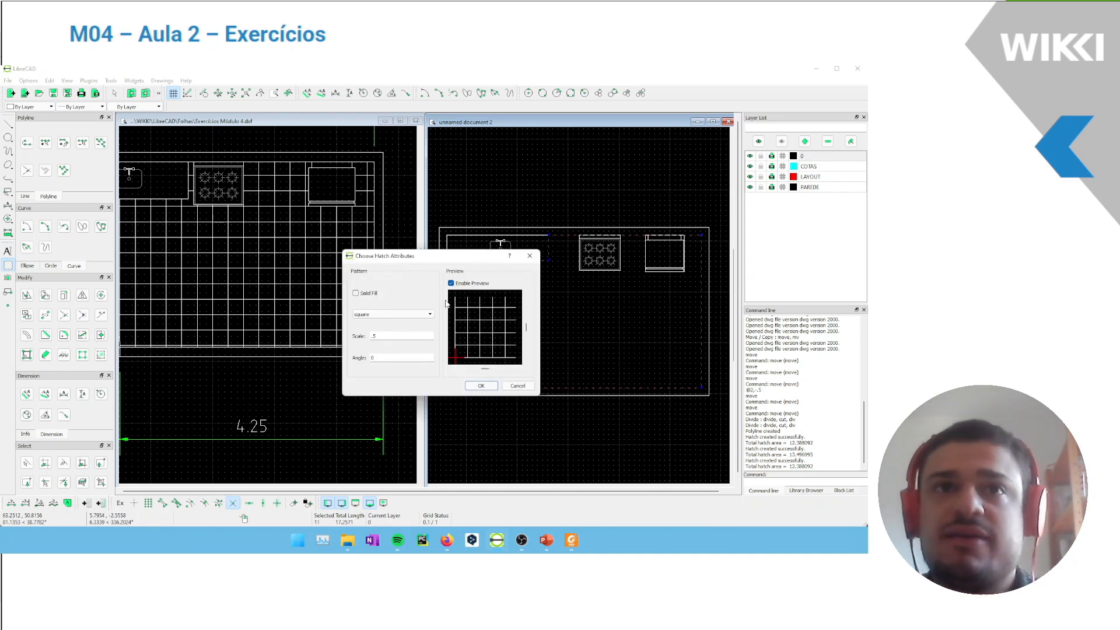
pyautogui.press('BackSpace')
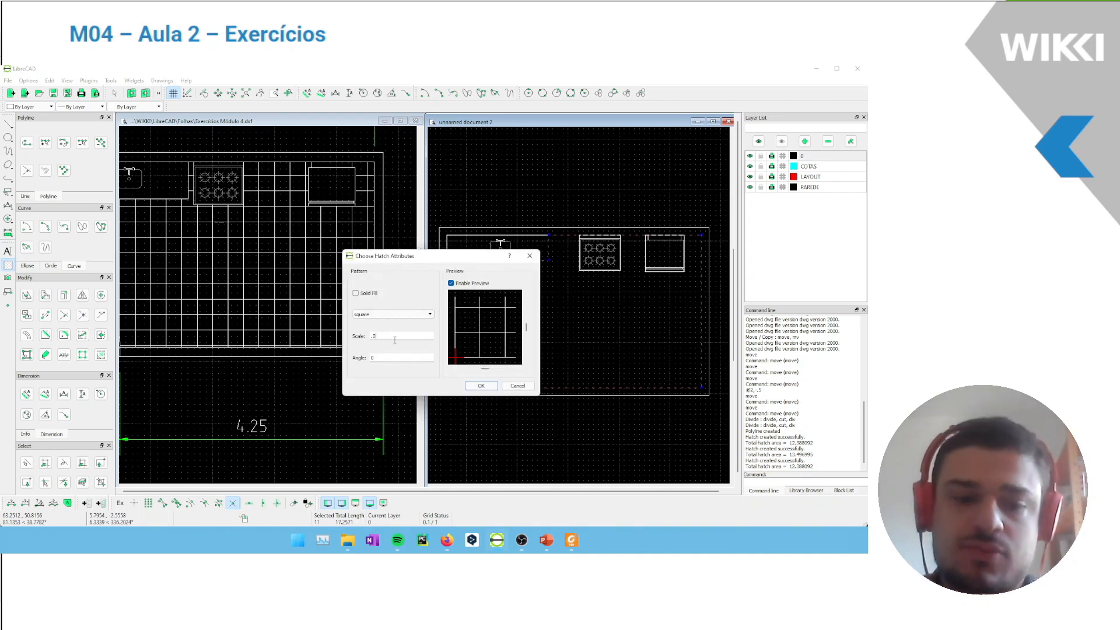
pyautogui.write('0')
pyautogui.click(482, 385)
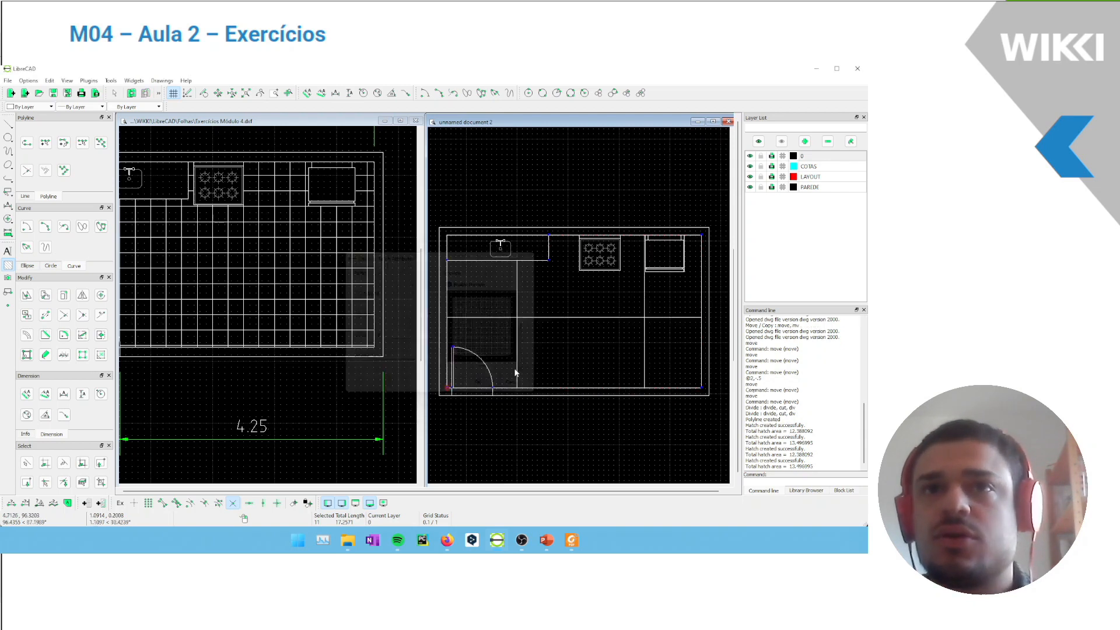
# Delete the oversized square-pattern hatch from the kitchen floor
pyautogui.press('Escape')
pyautogui.moveTo(664, 349); pyautogui.dragTo(480, 287)
pyautogui.press('Delete')
# Hatch the kitchen floor with the square pattern at scale 0.005, bounded by the walls, door, countertop, stove and refrigerator
pyautogui.click(7, 265)
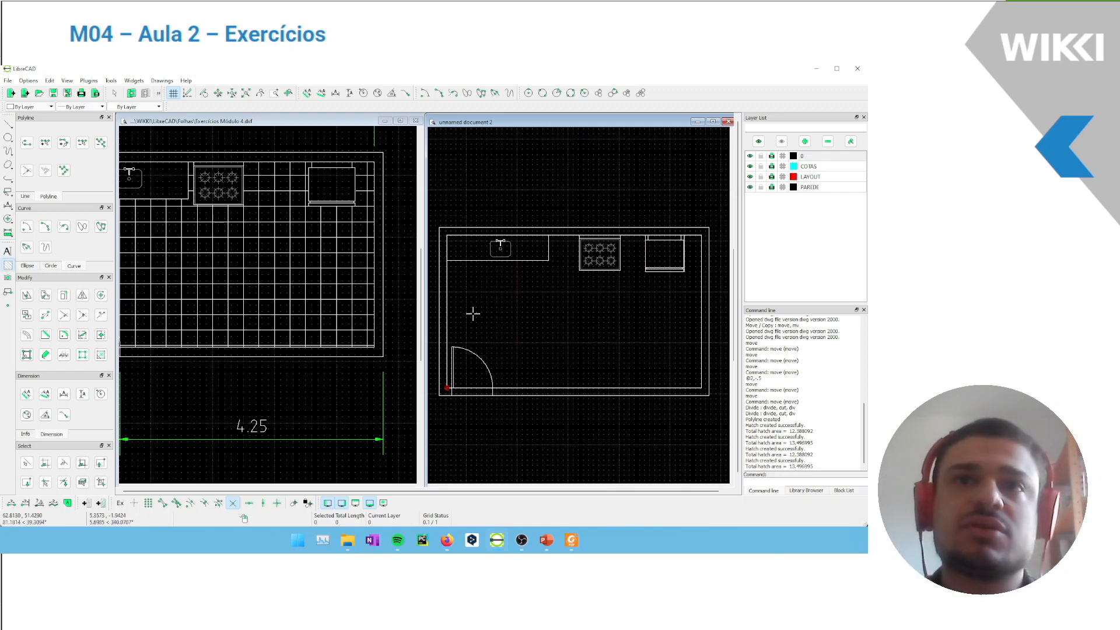
pyautogui.click(448, 312)
pyautogui.press('Return')
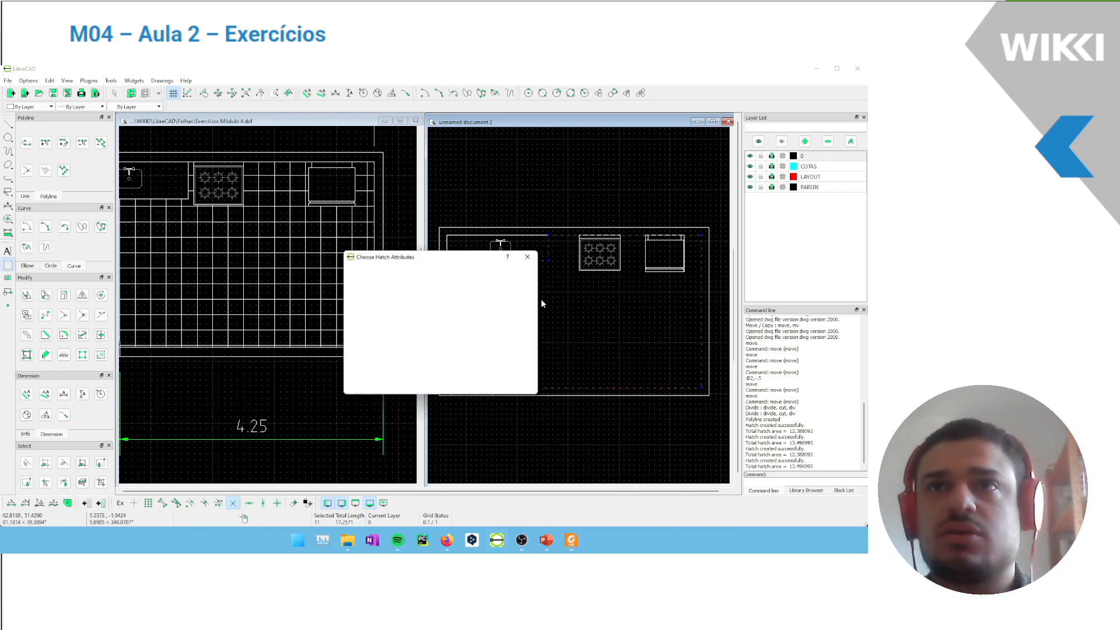
pyautogui.press('Return')
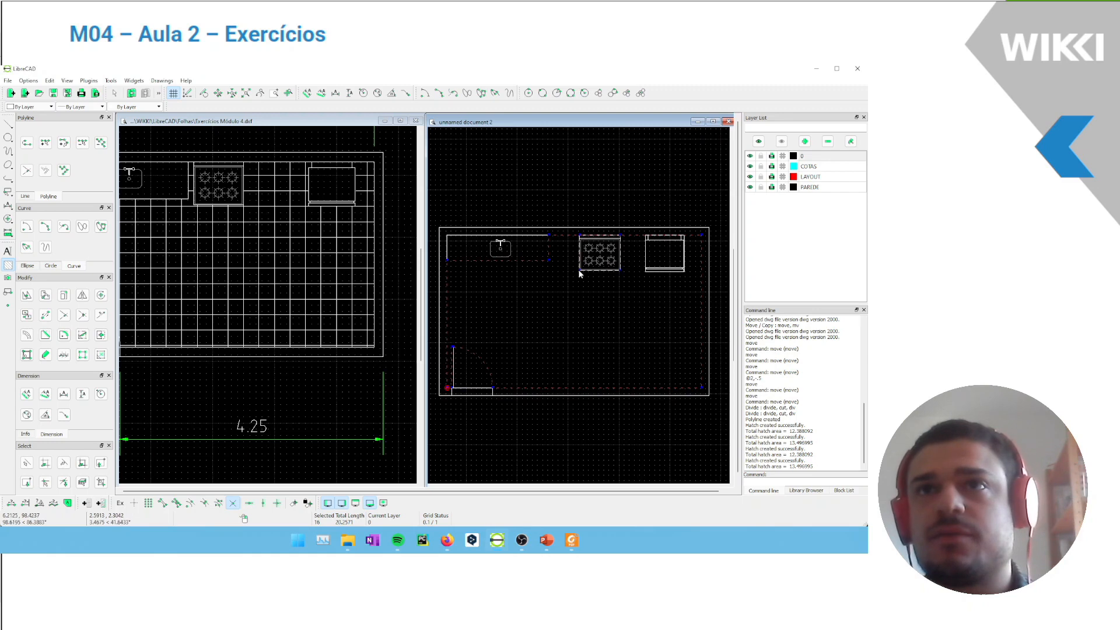
pyautogui.click(649, 272)
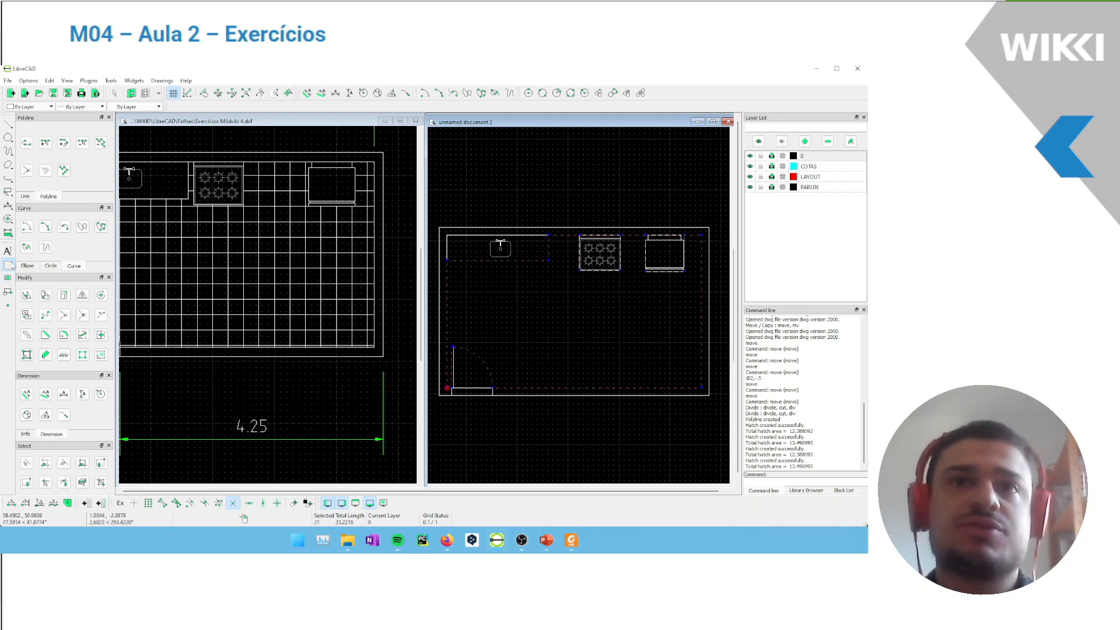
pyautogui.click(8, 265)
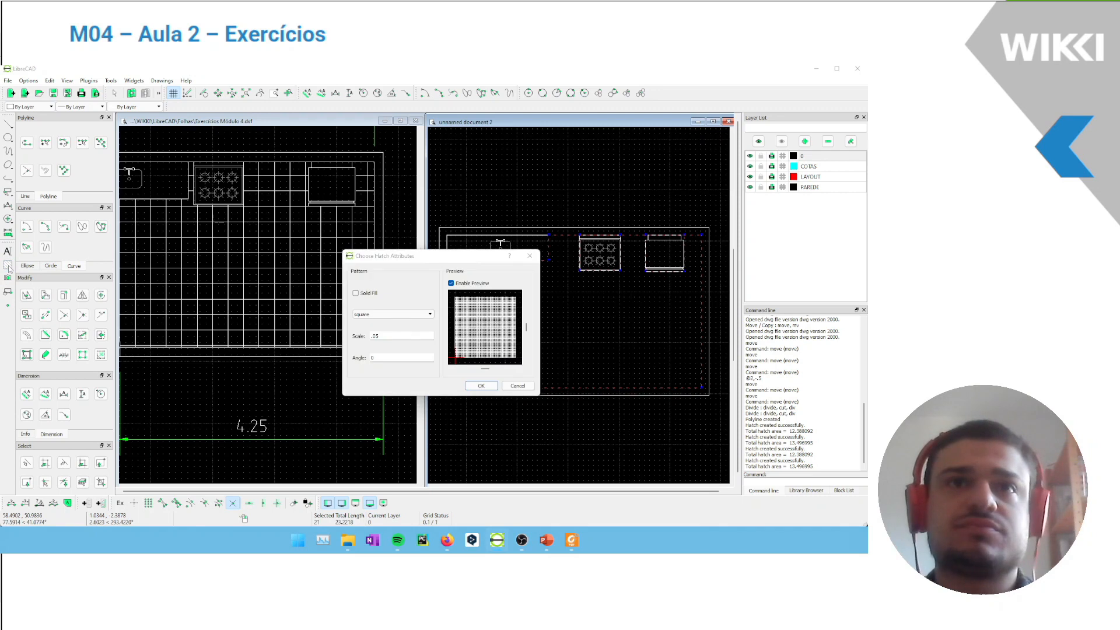
pyautogui.click(376, 335)
pyautogui.write('0')
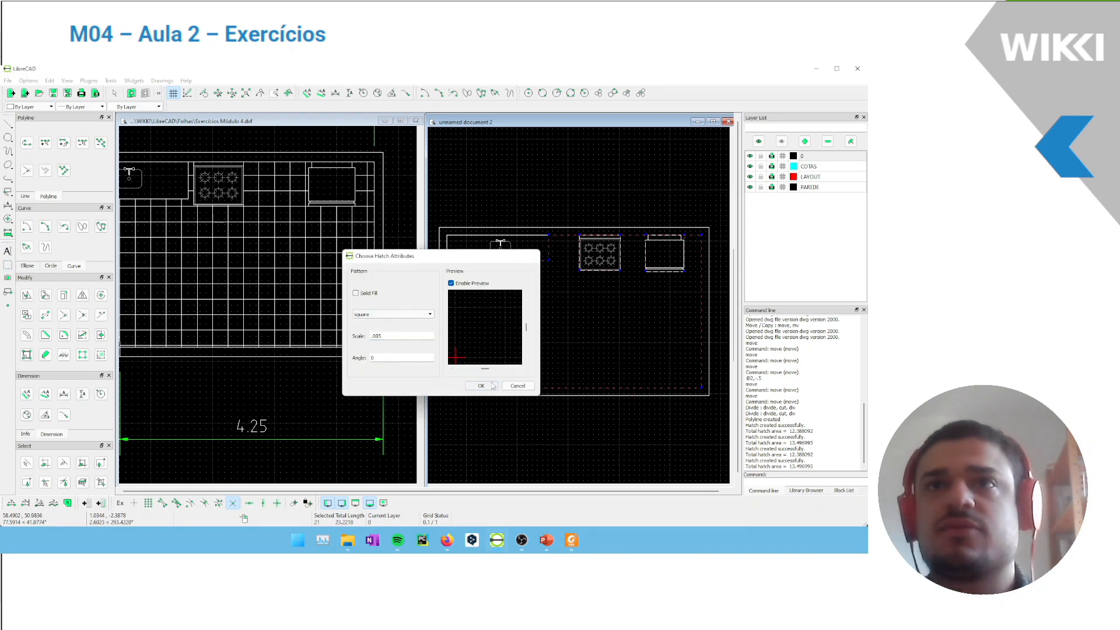
pyautogui.click(479, 385)
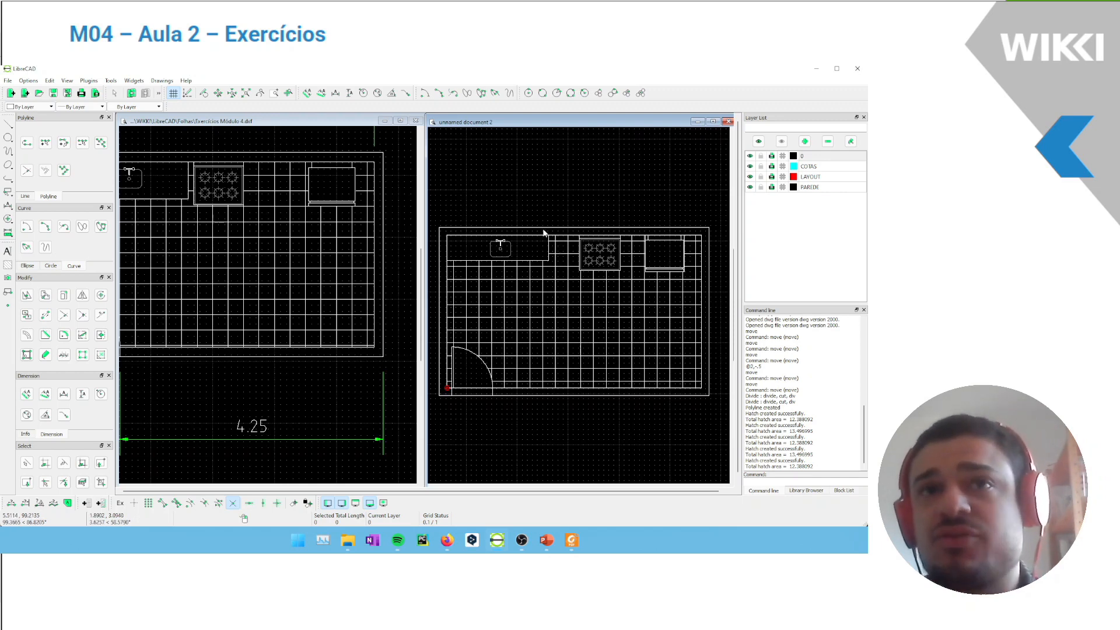
pyautogui.scroll(-5, 543, 210)
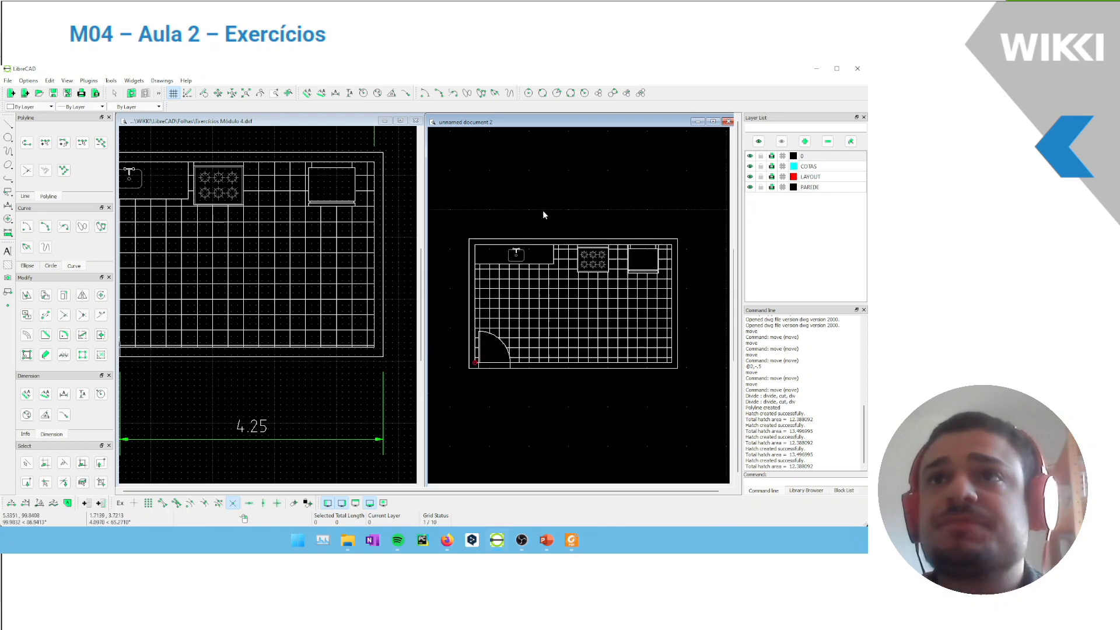
pyautogui.scroll(-6, 628, 217)
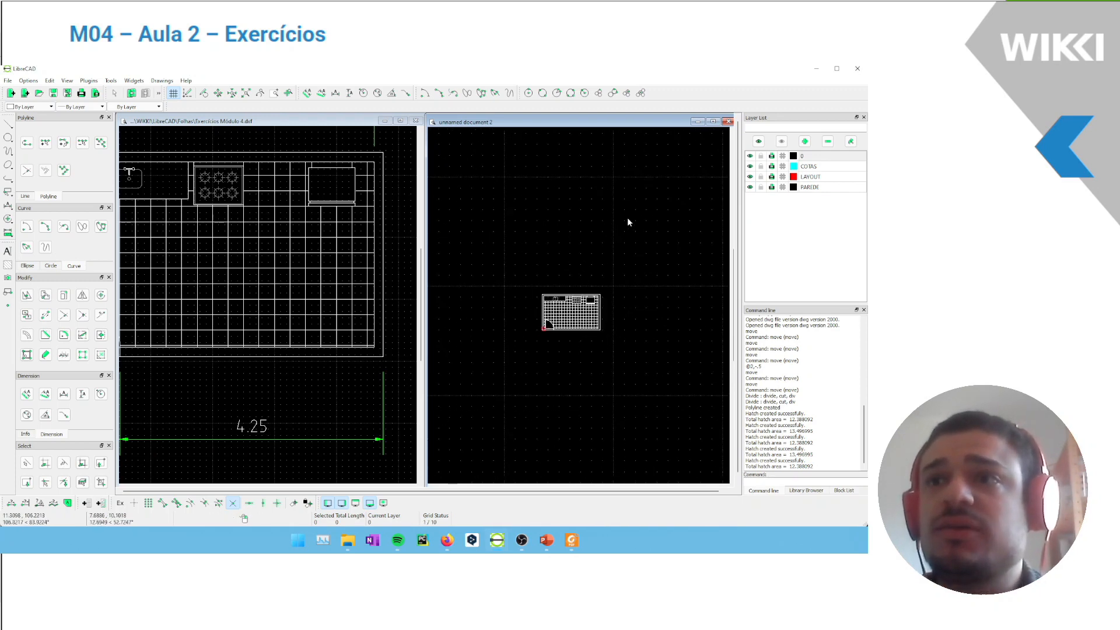
pyautogui.scroll(4, 601, 225)
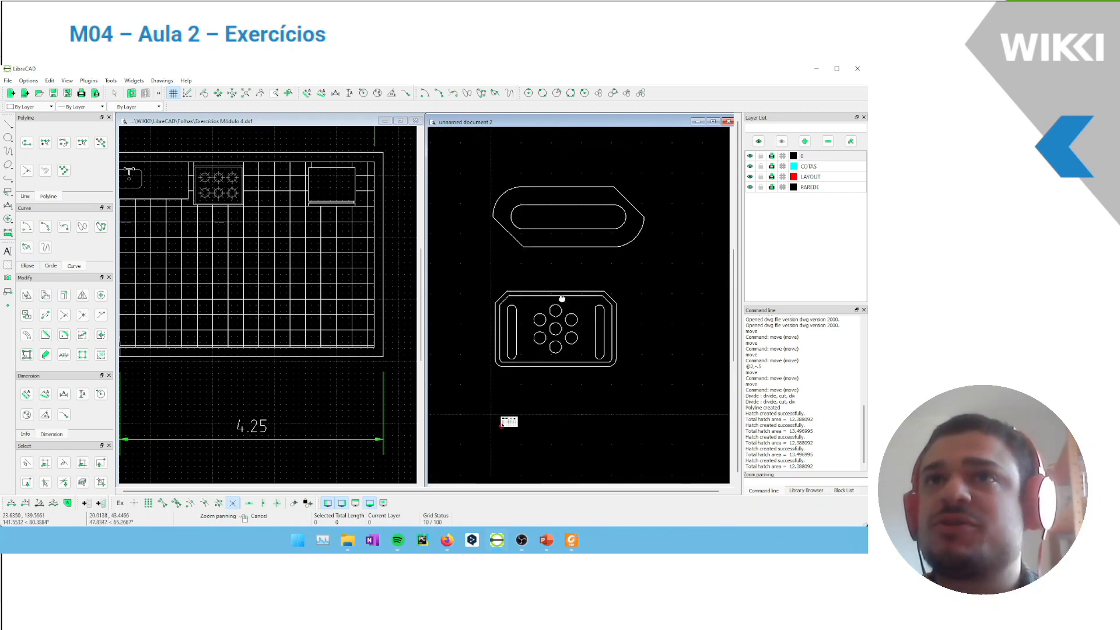
pyautogui.moveTo(480, 387); pyautogui.dragTo(484, 399, button='middle')
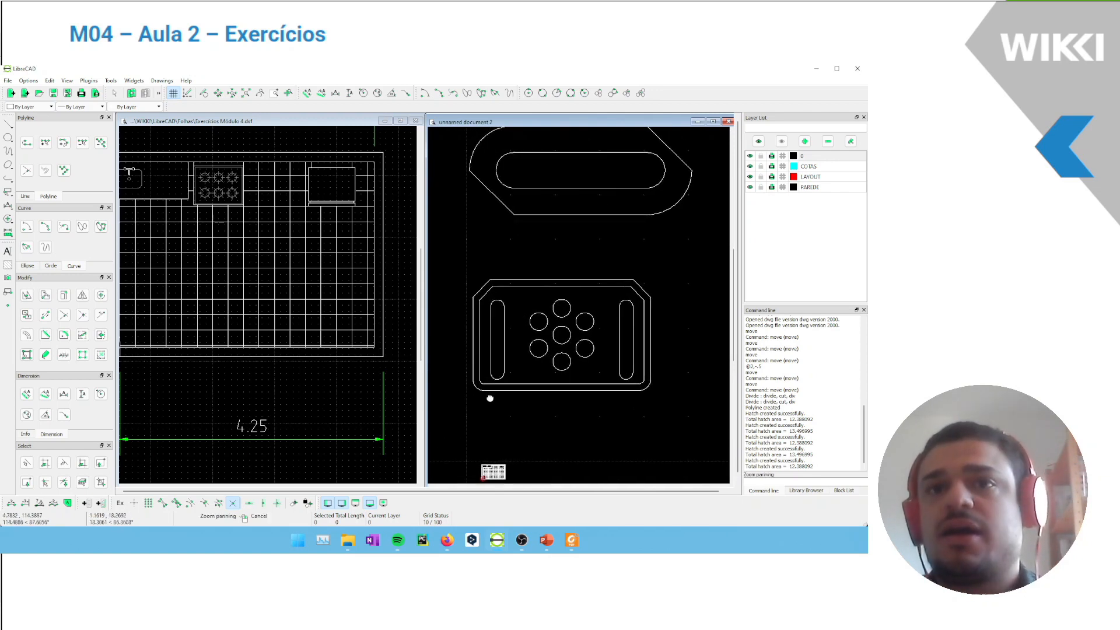